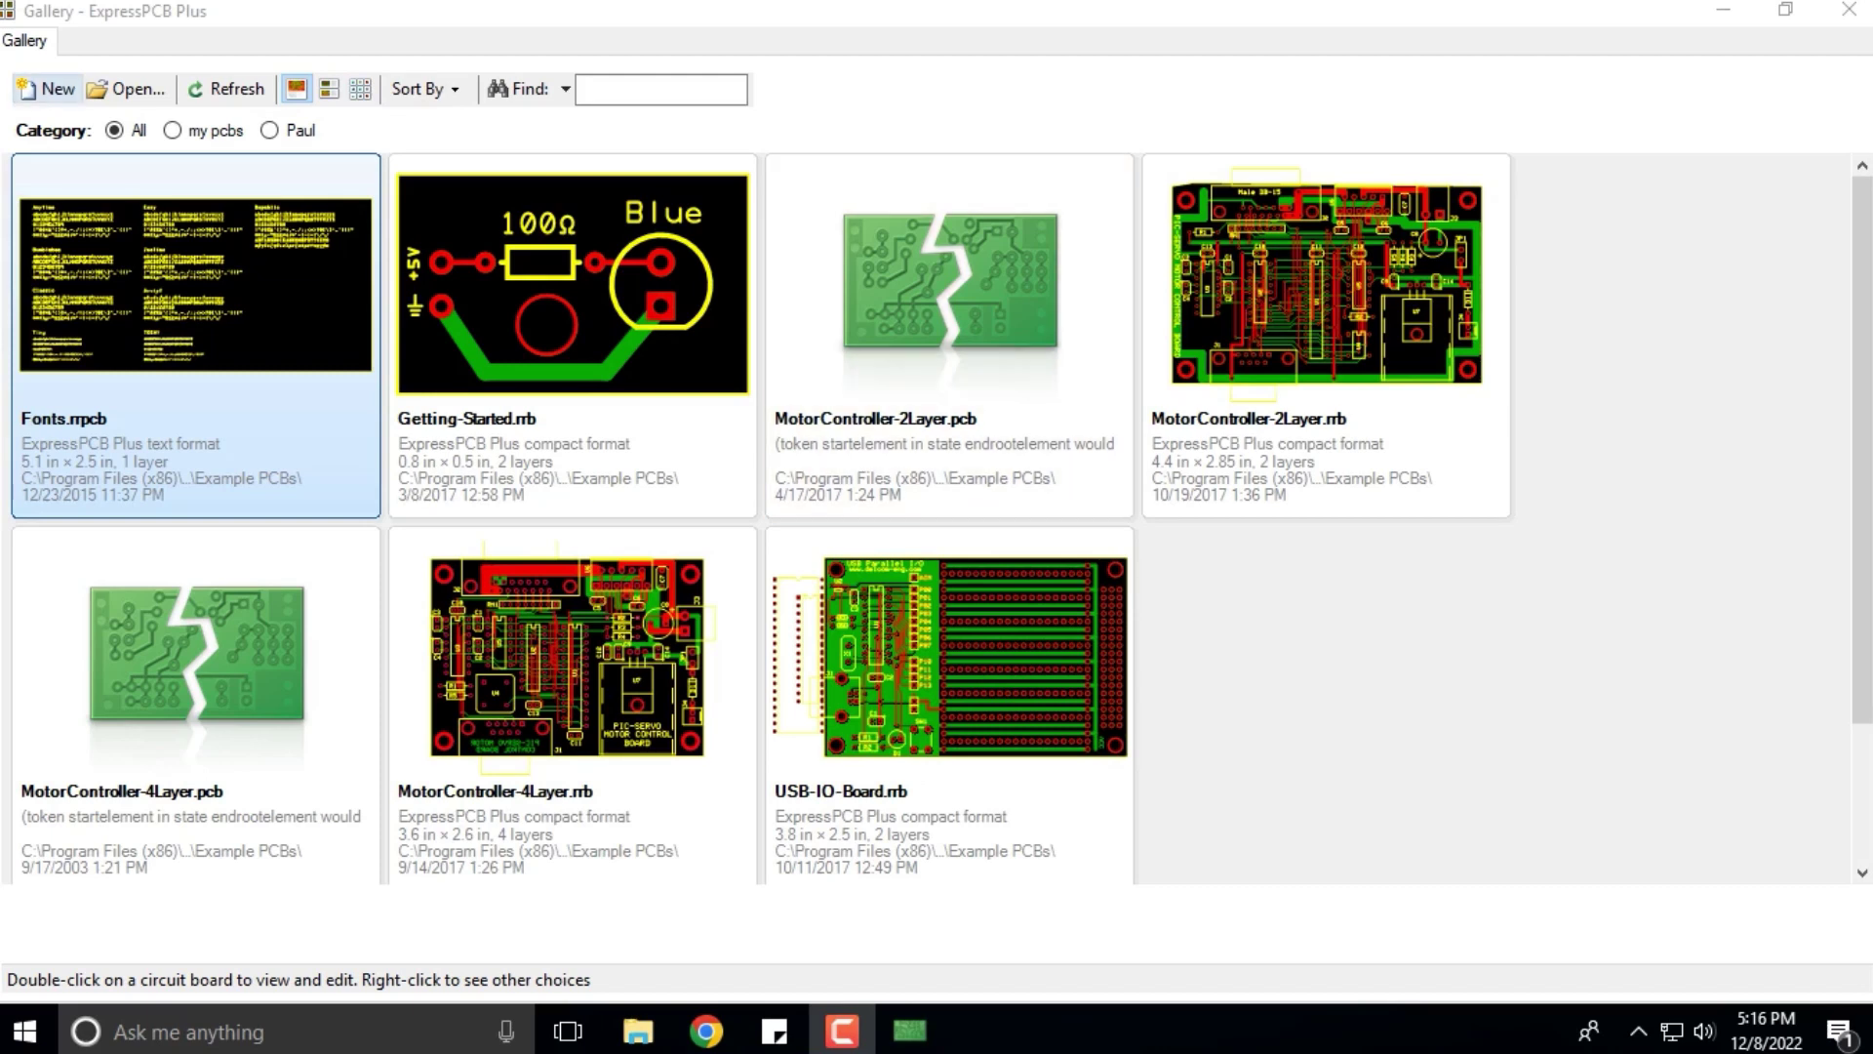
Bring up the example PCB gallery and create a new blank board from it.
{"action": "left_click", "coordinate": [46, 88]}
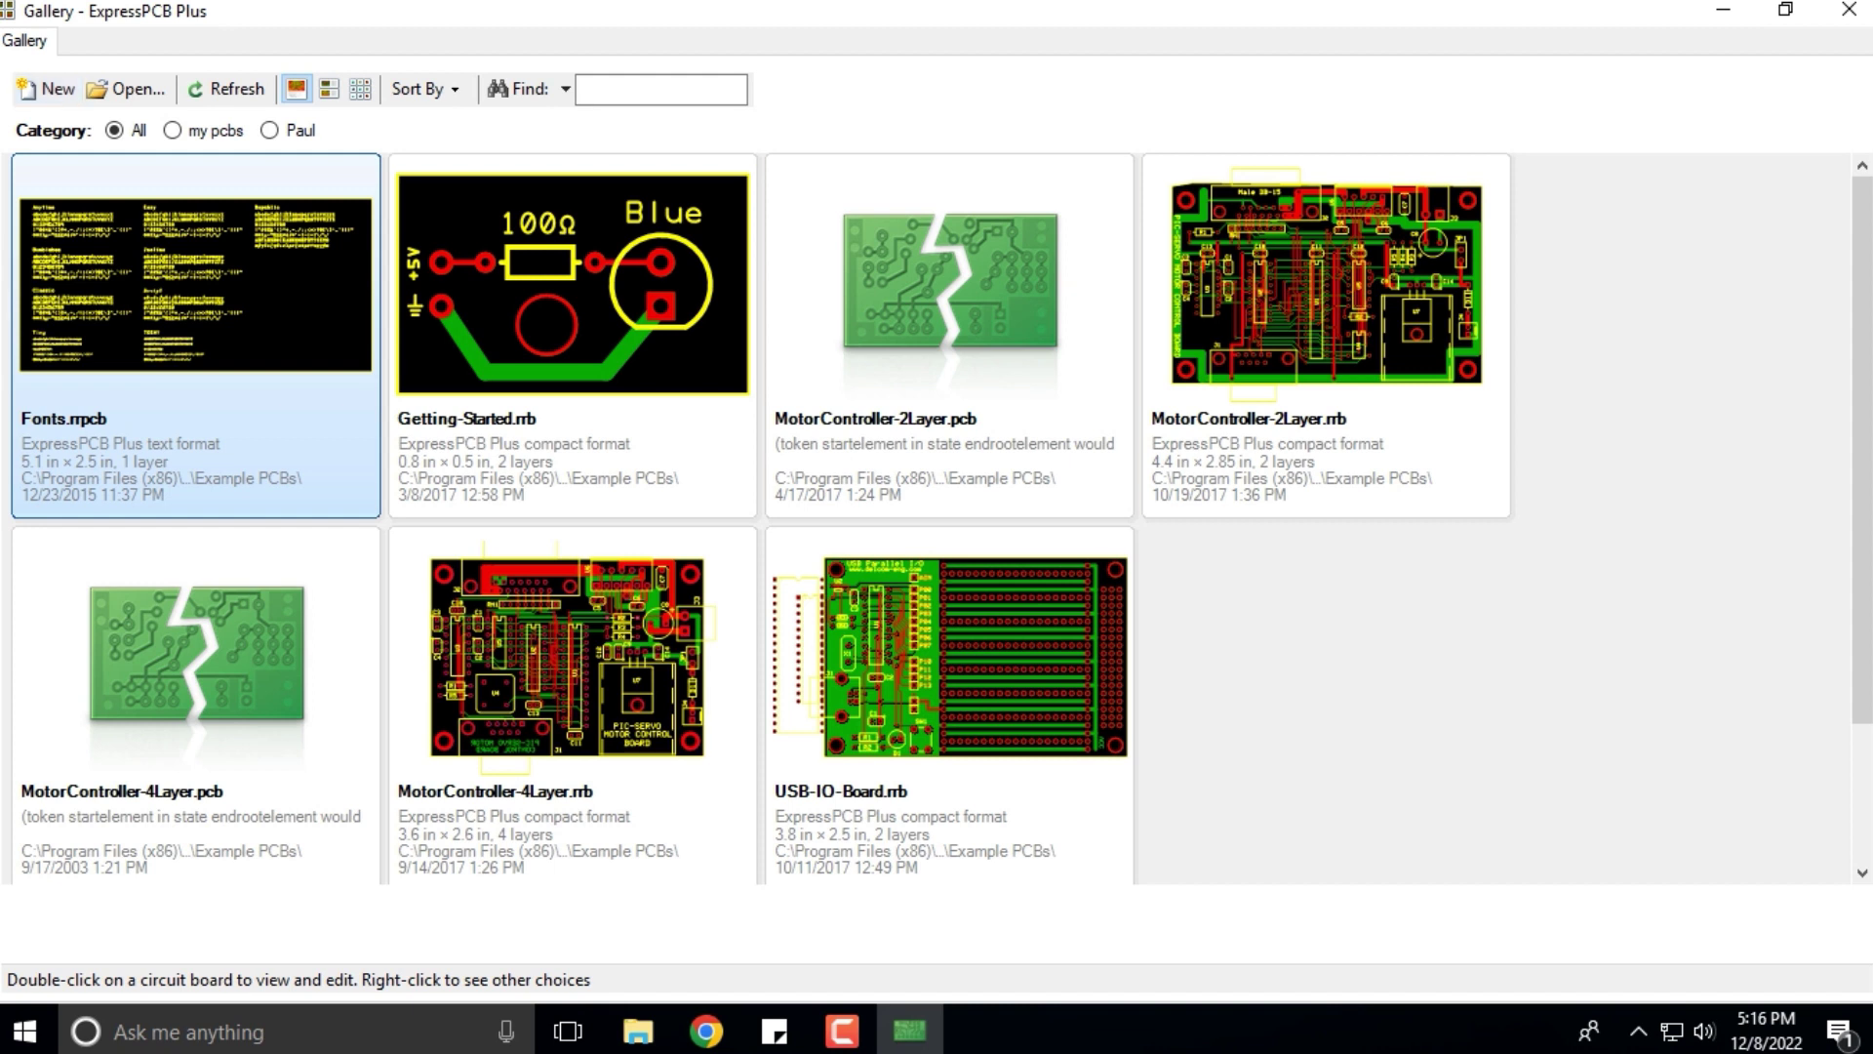
{"action": "left_click", "coordinate": [56, 88]}
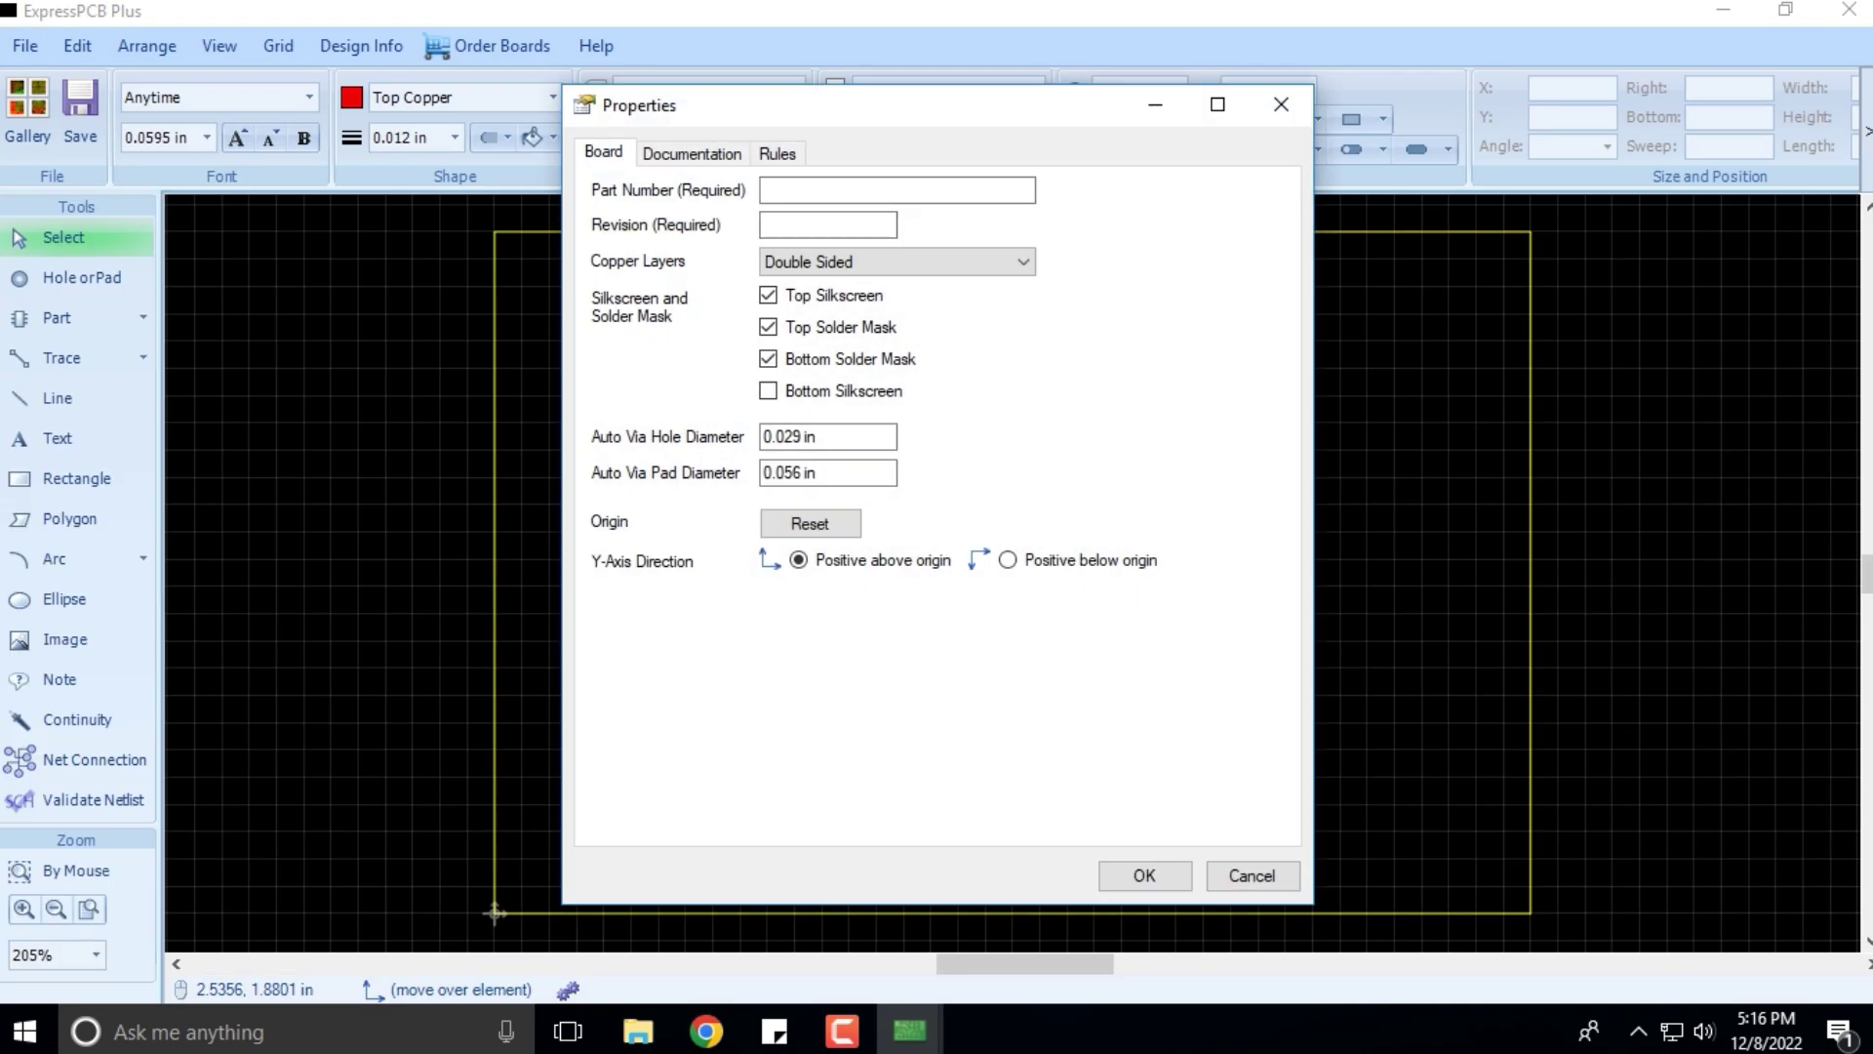
Move the board Properties dialog aside and review its Board, Documentation and Rules tabs.
{"action": "left_click_drag", "start_coordinate": [991, 110], "coordinate": [1441, 75]}
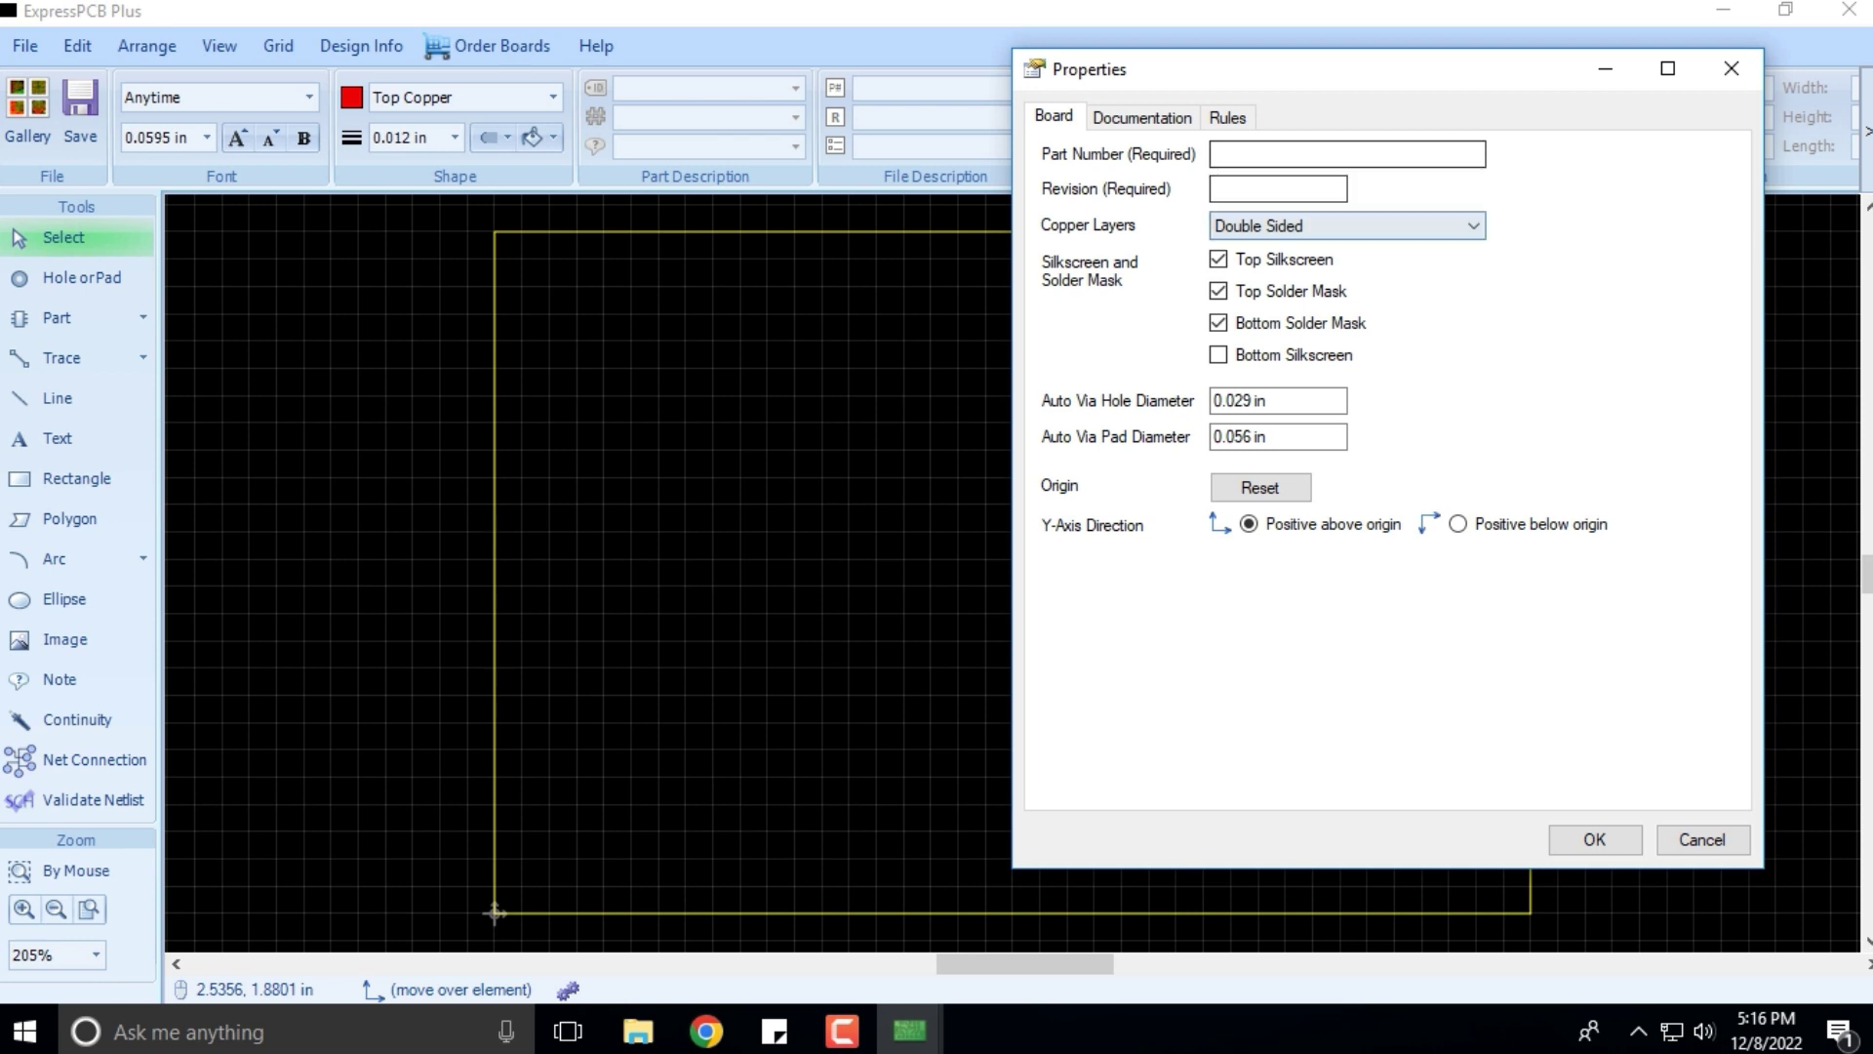
{"action": "mouse_move", "coordinate": [1412, 65]}
{"action": "left_mouse_down"}
{"action": "mouse_move", "coordinate": [1121, 197]}
{"action": "mouse_move", "coordinate": [1450, 55]}
{"action": "mouse_move", "coordinate": [1388, 82]}
{"action": "left_mouse_up"}
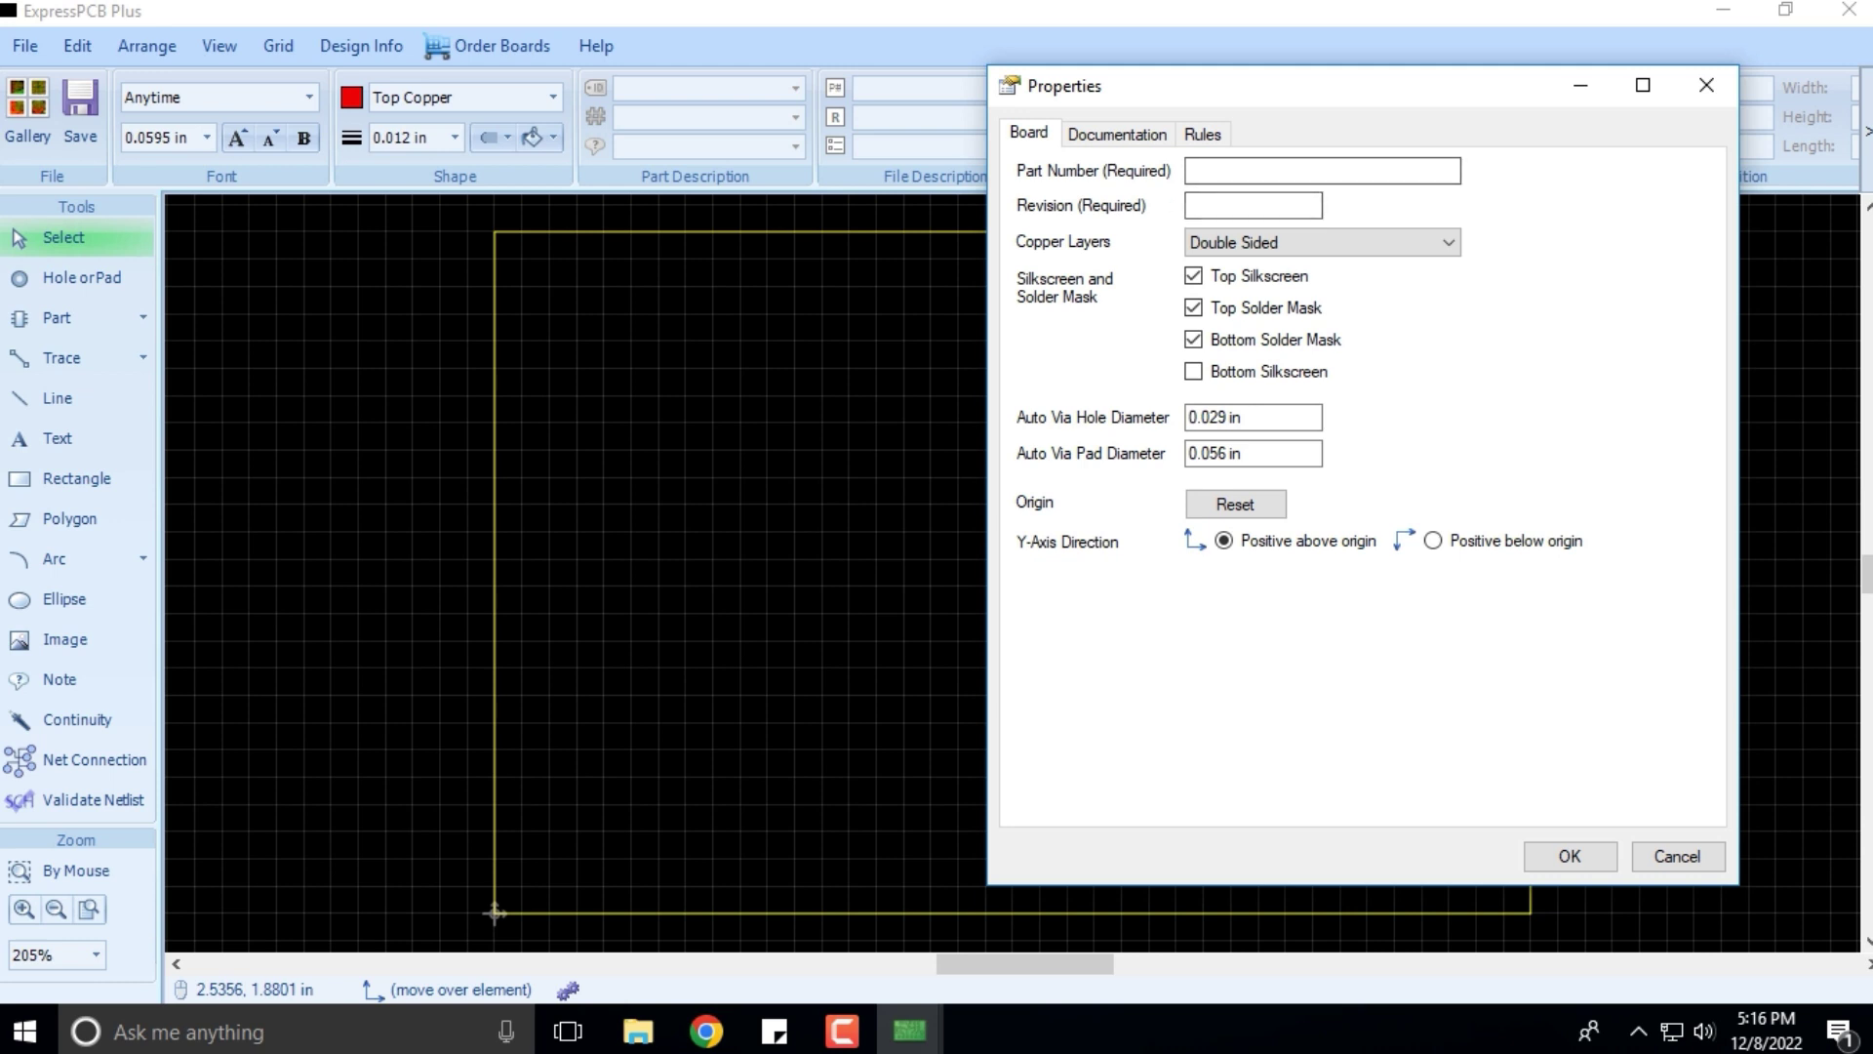
{"action": "left_click", "coordinate": [1117, 134]}
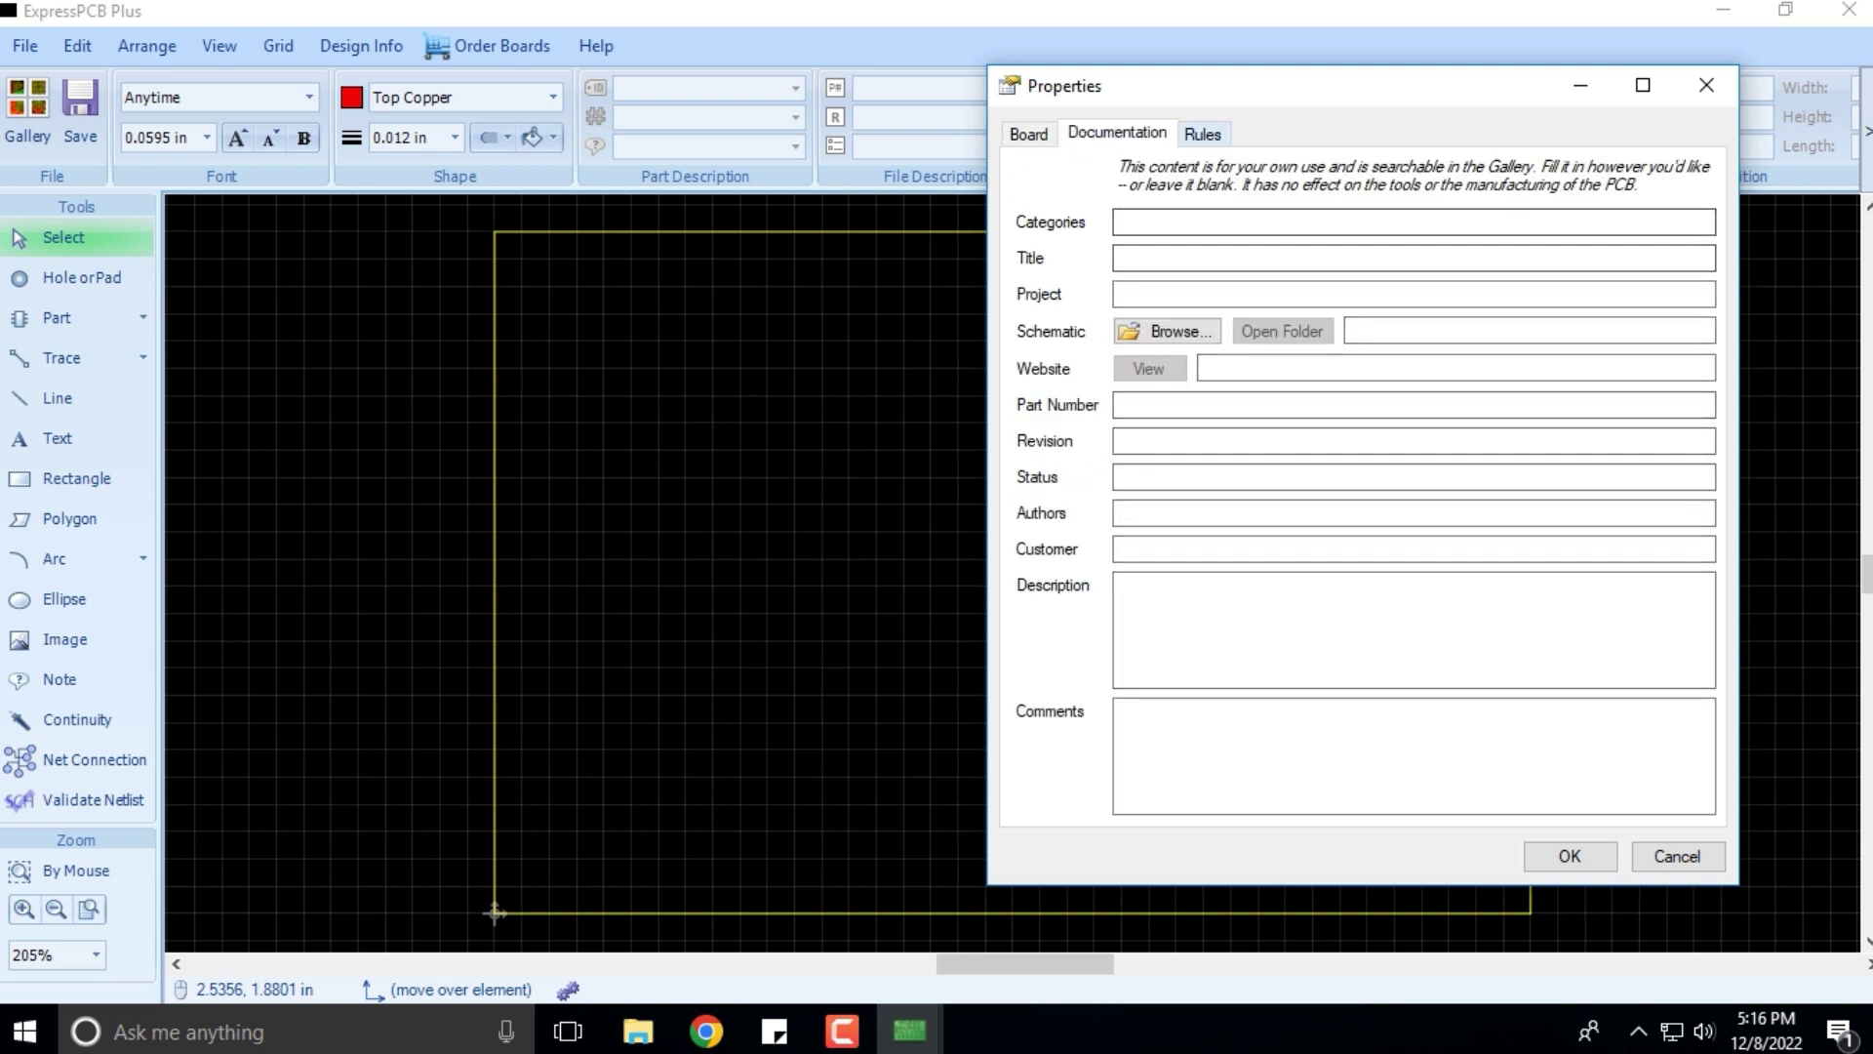
{"action": "key", "text": "ctrl+Tab"}
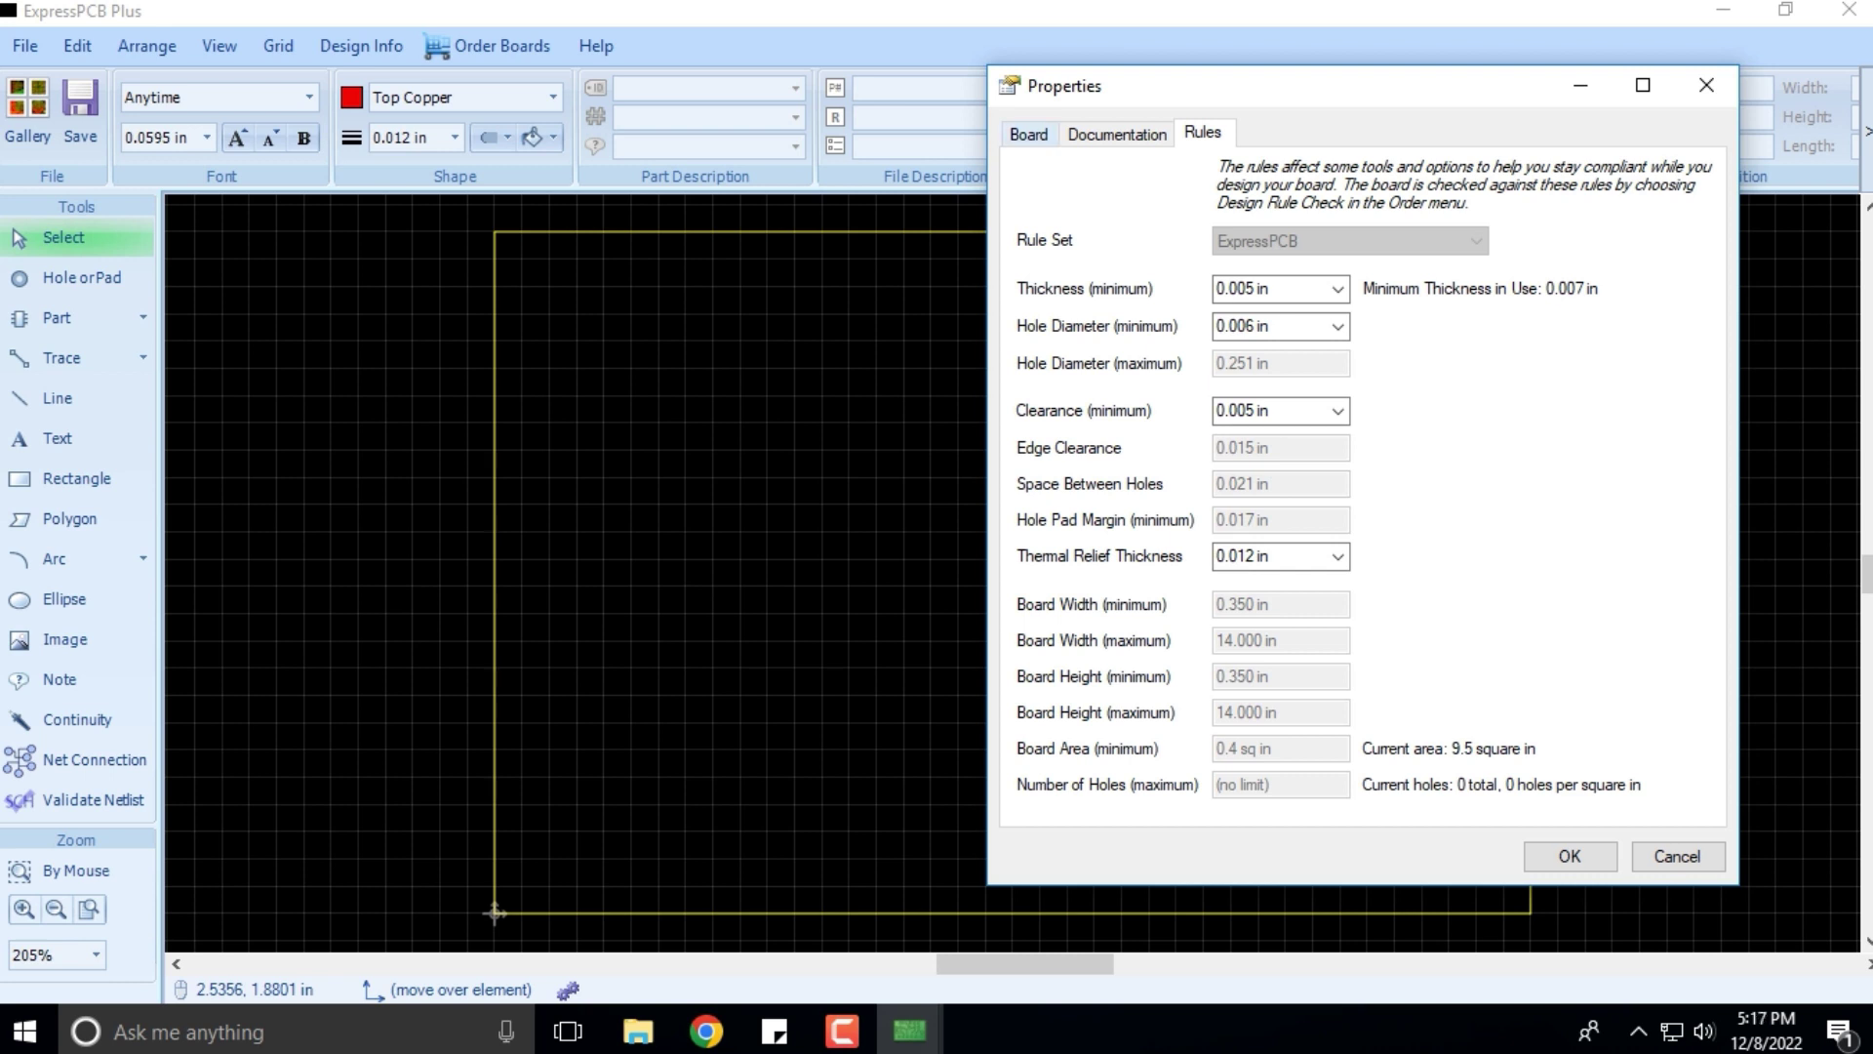
{"action": "left_click", "coordinate": [1030, 135]}
{"action": "left_click", "coordinate": [1117, 134]}
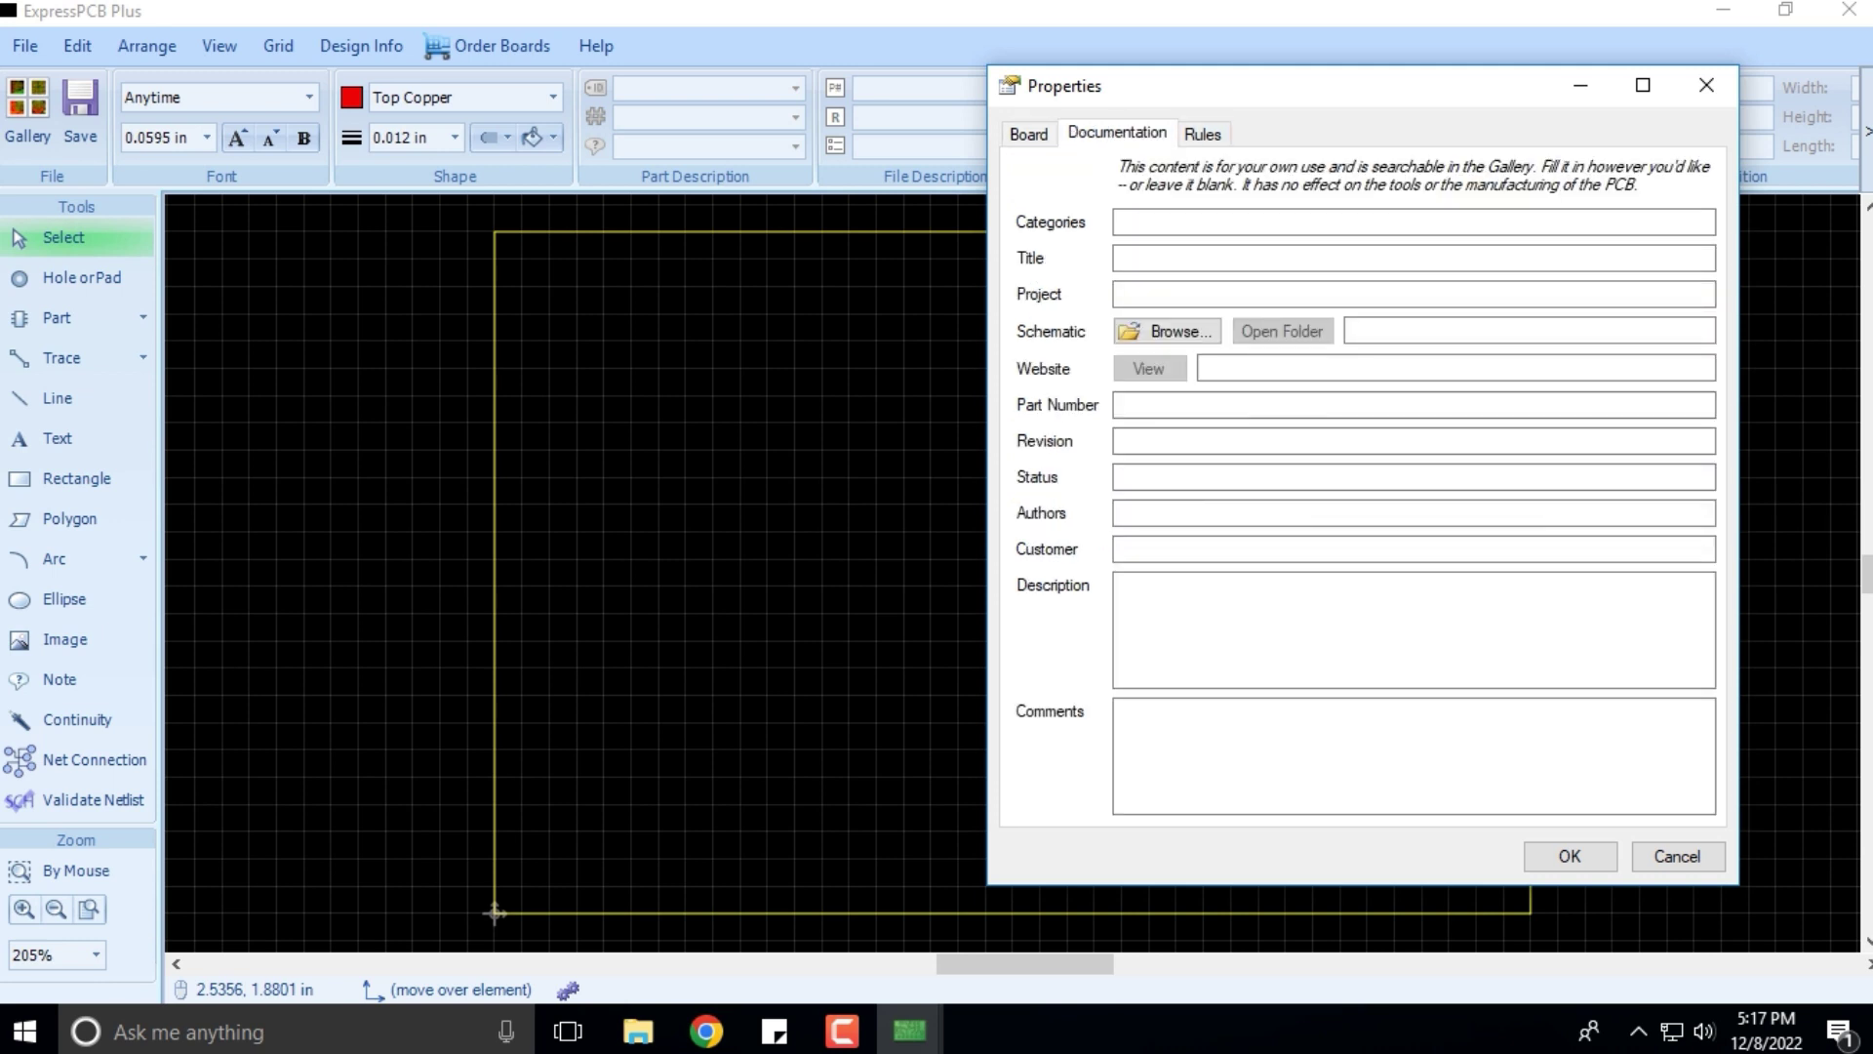
{"action": "left_click", "coordinate": [1203, 134]}
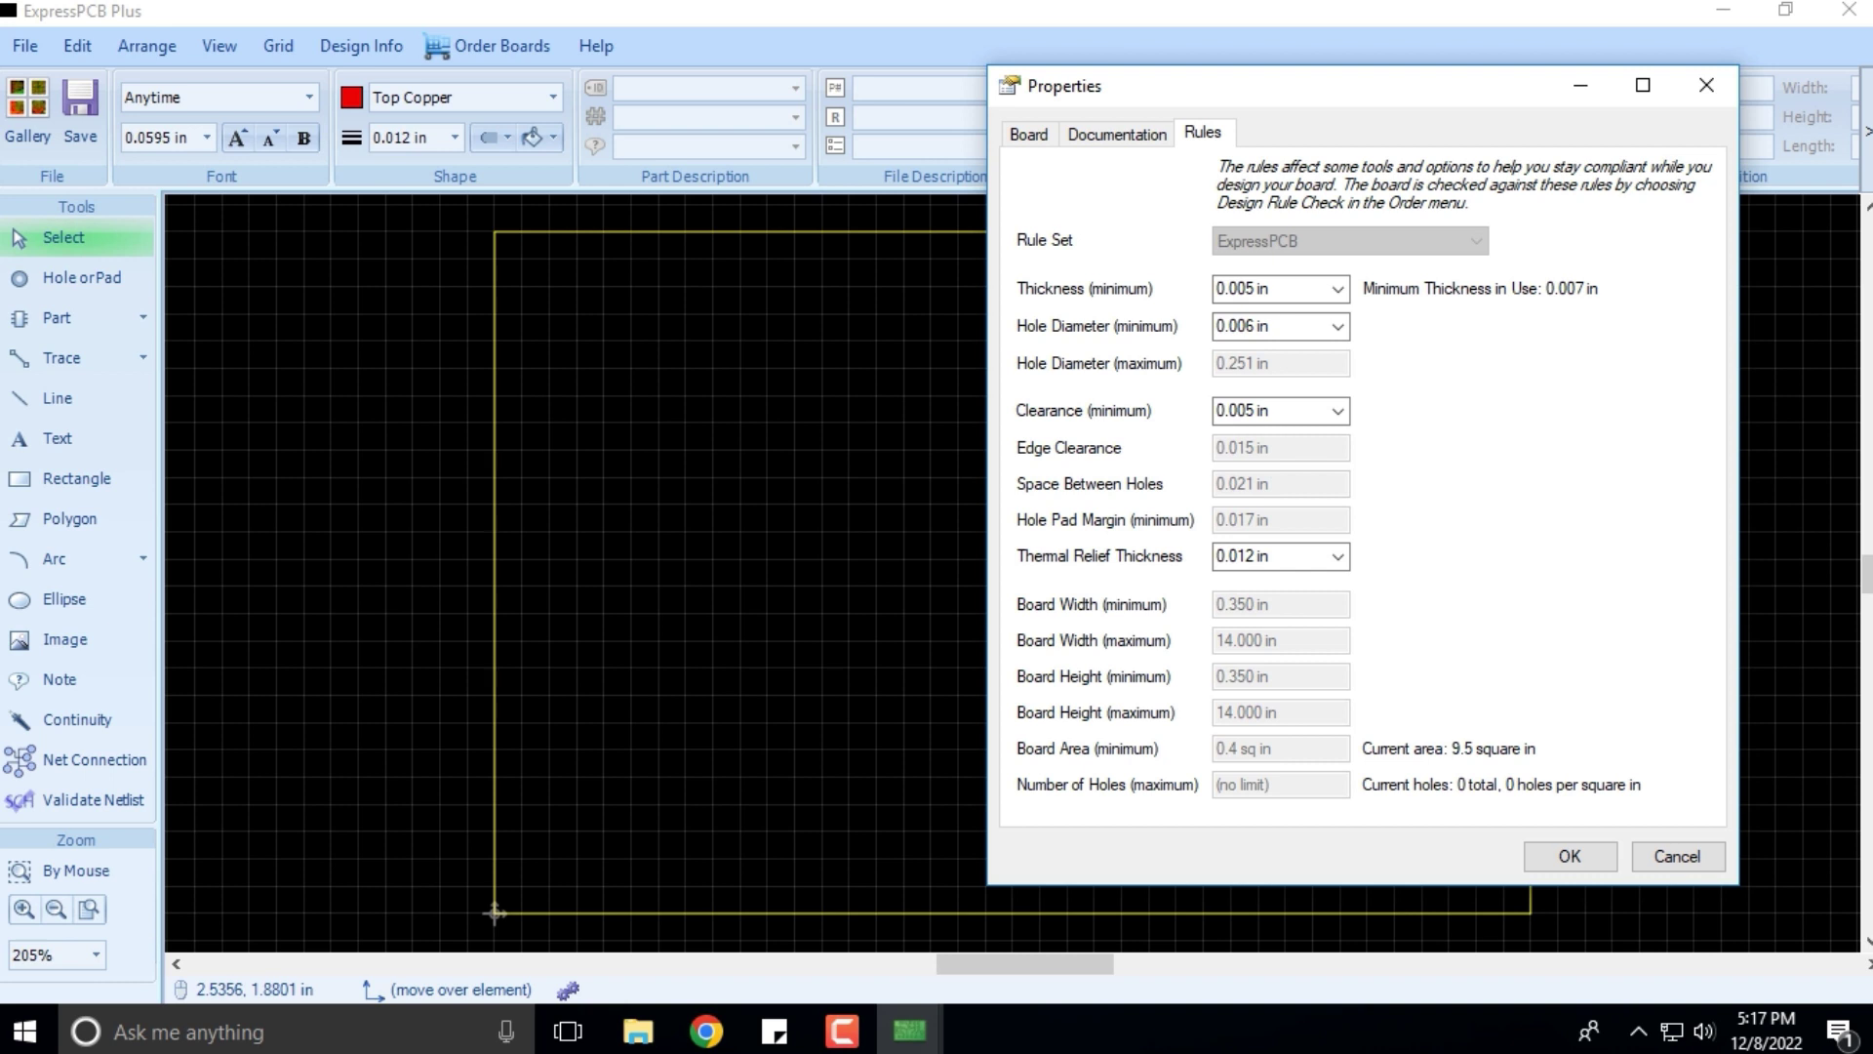
{"action": "left_click", "coordinate": [1117, 135]}
{"action": "left_click", "coordinate": [1029, 135]}
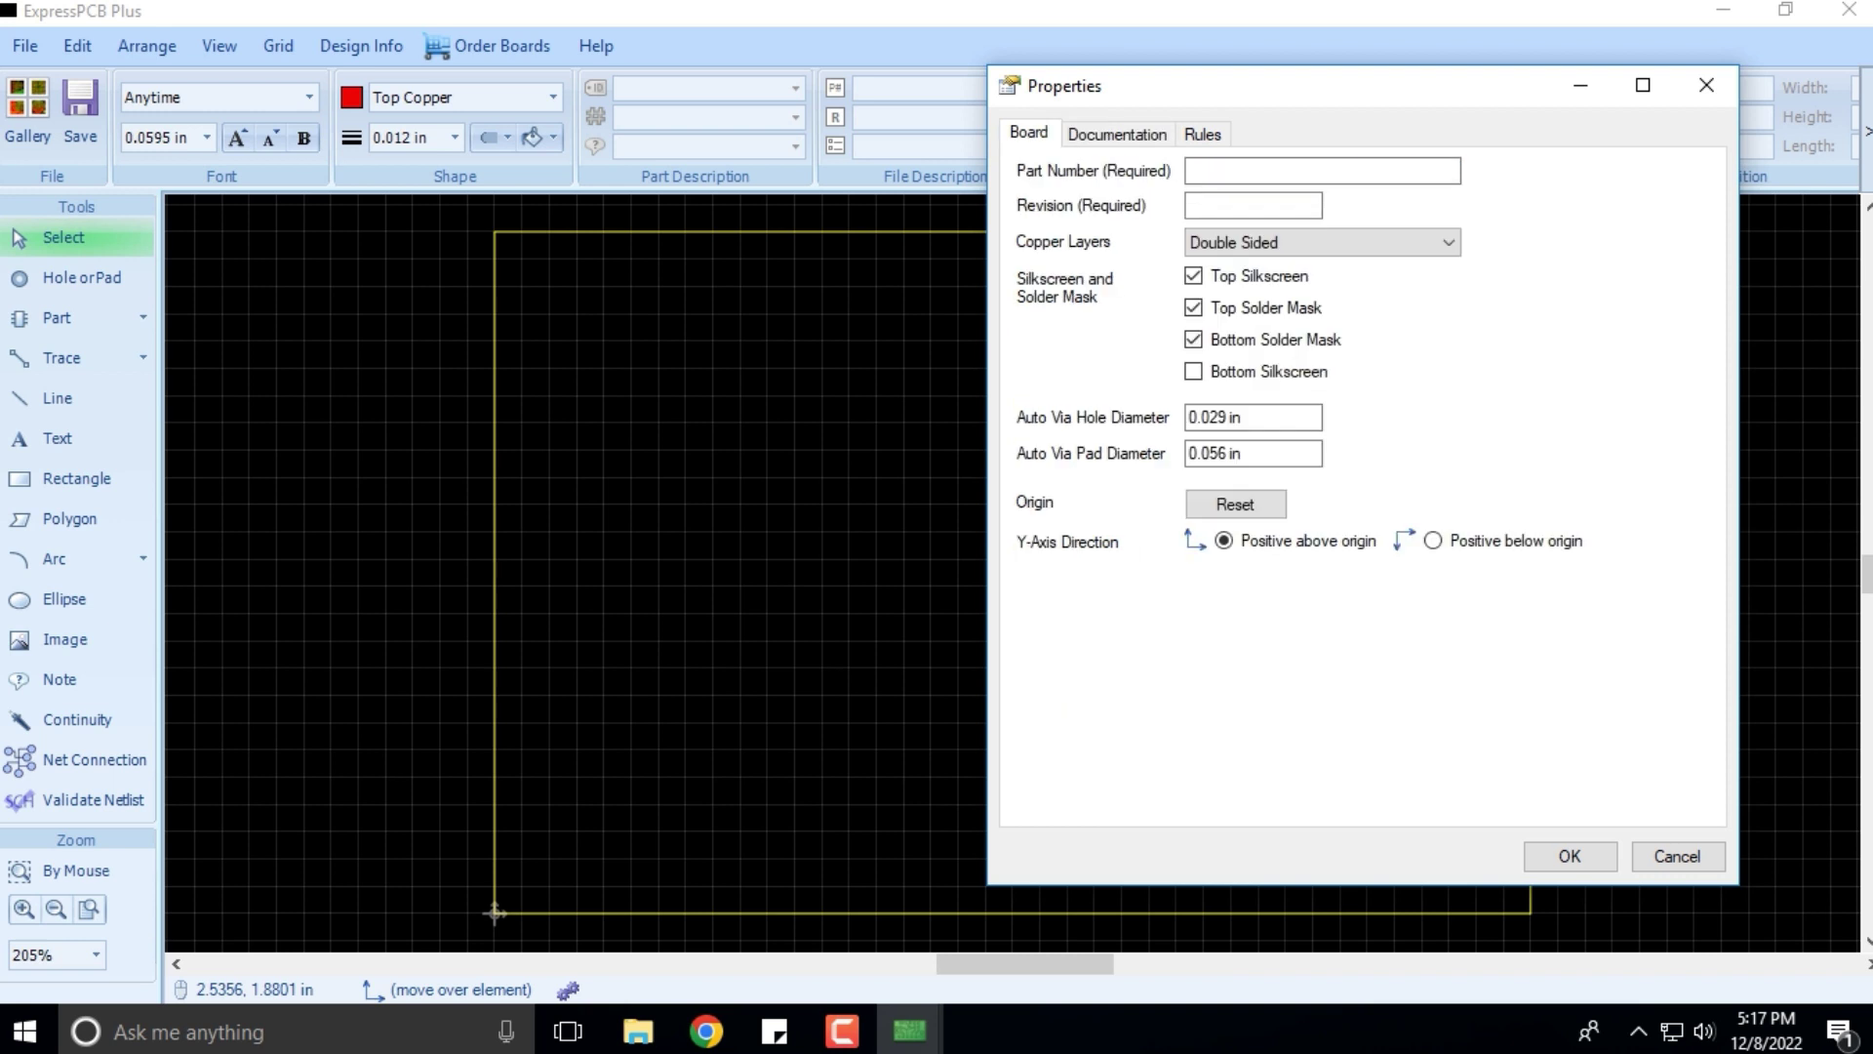
Visit the Part Number and Revision fields, then try accepting the board properties with OK.
{"action": "key", "text": "Tab"}
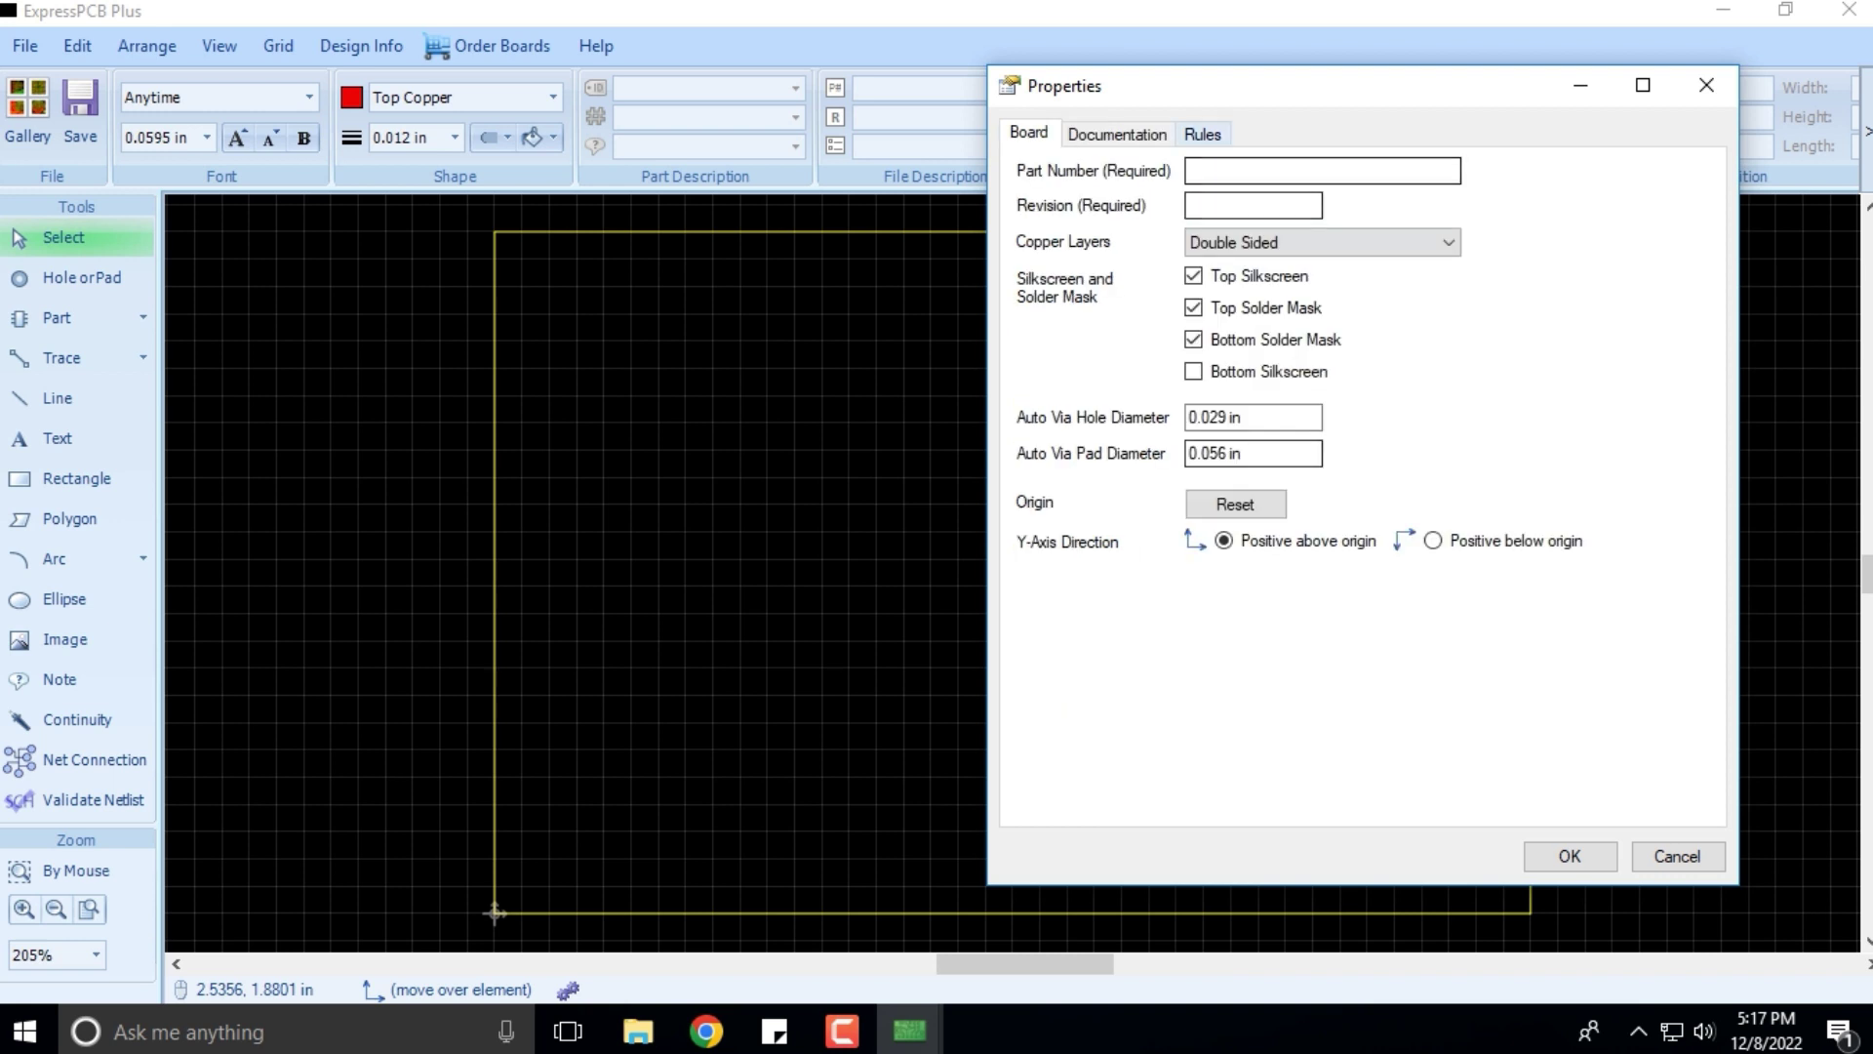
{"action": "left_click", "coordinate": [1322, 171]}
{"action": "left_click", "coordinate": [1253, 206]}
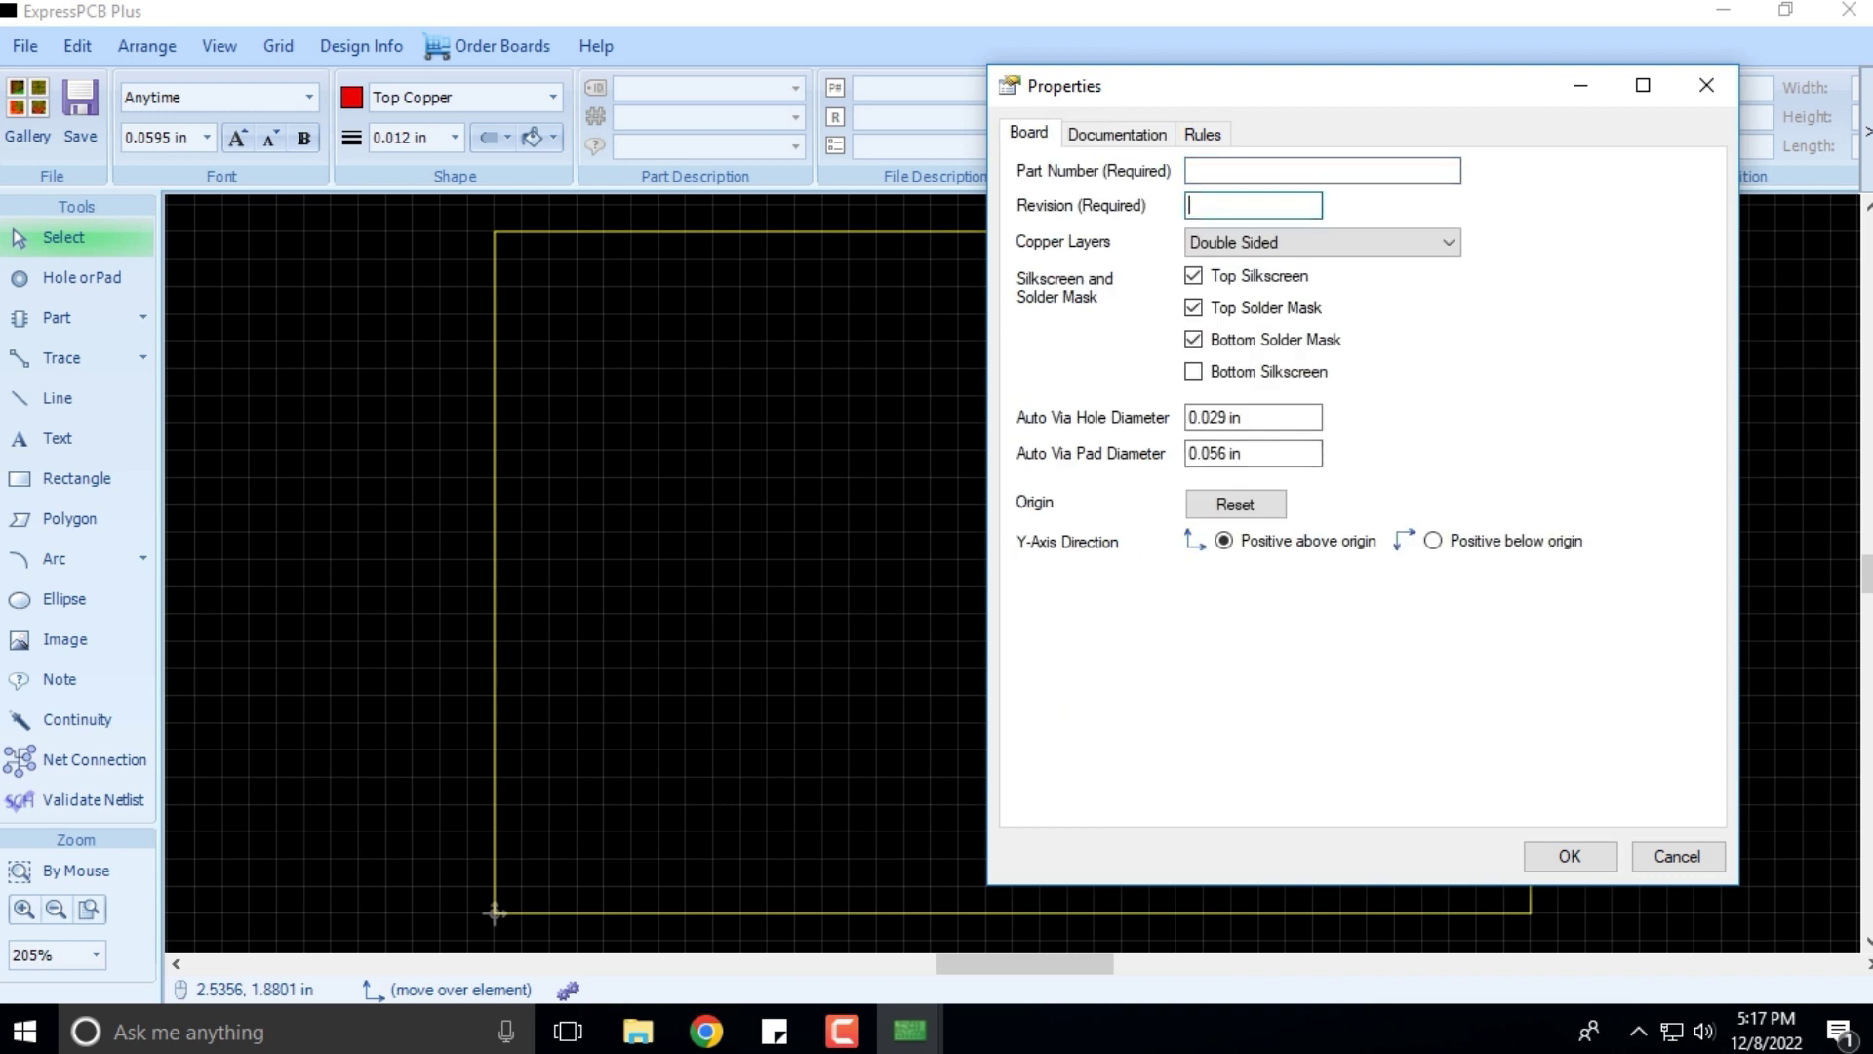
{"action": "left_click", "coordinate": [1570, 856]}
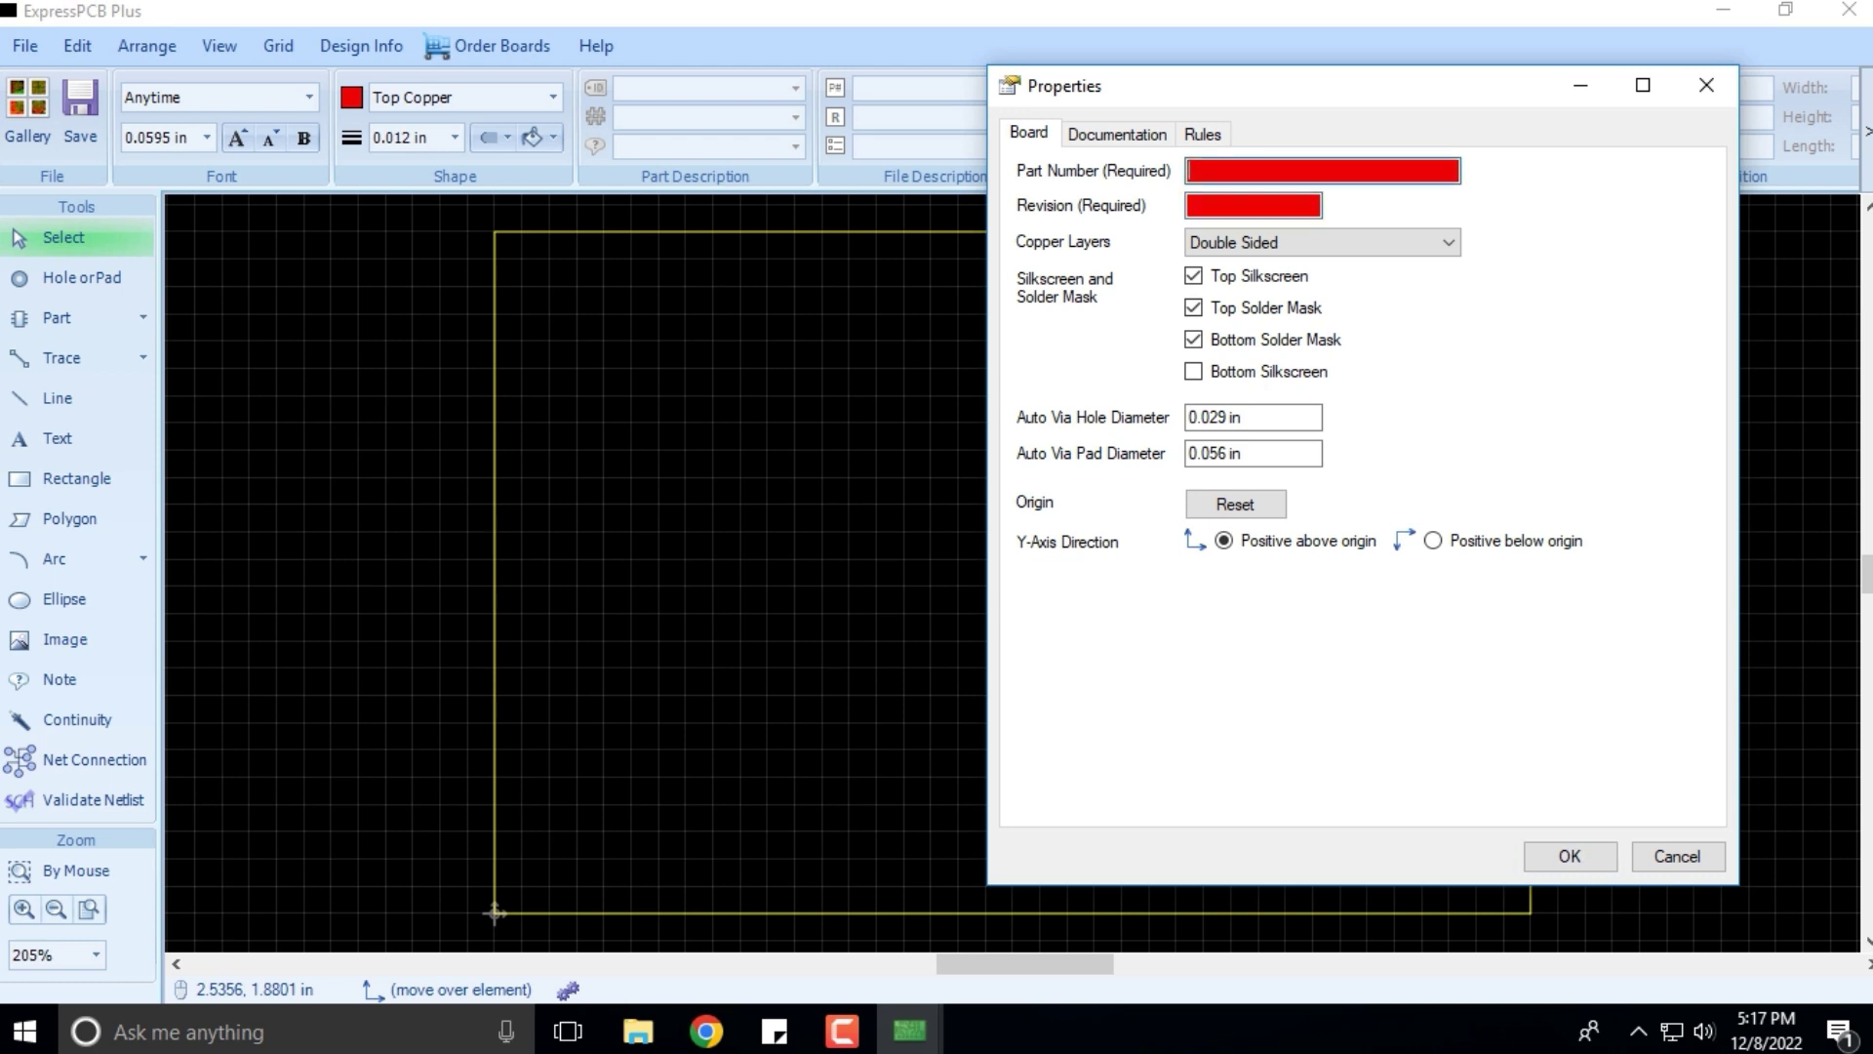
{"action": "key", "text": "Escape"}
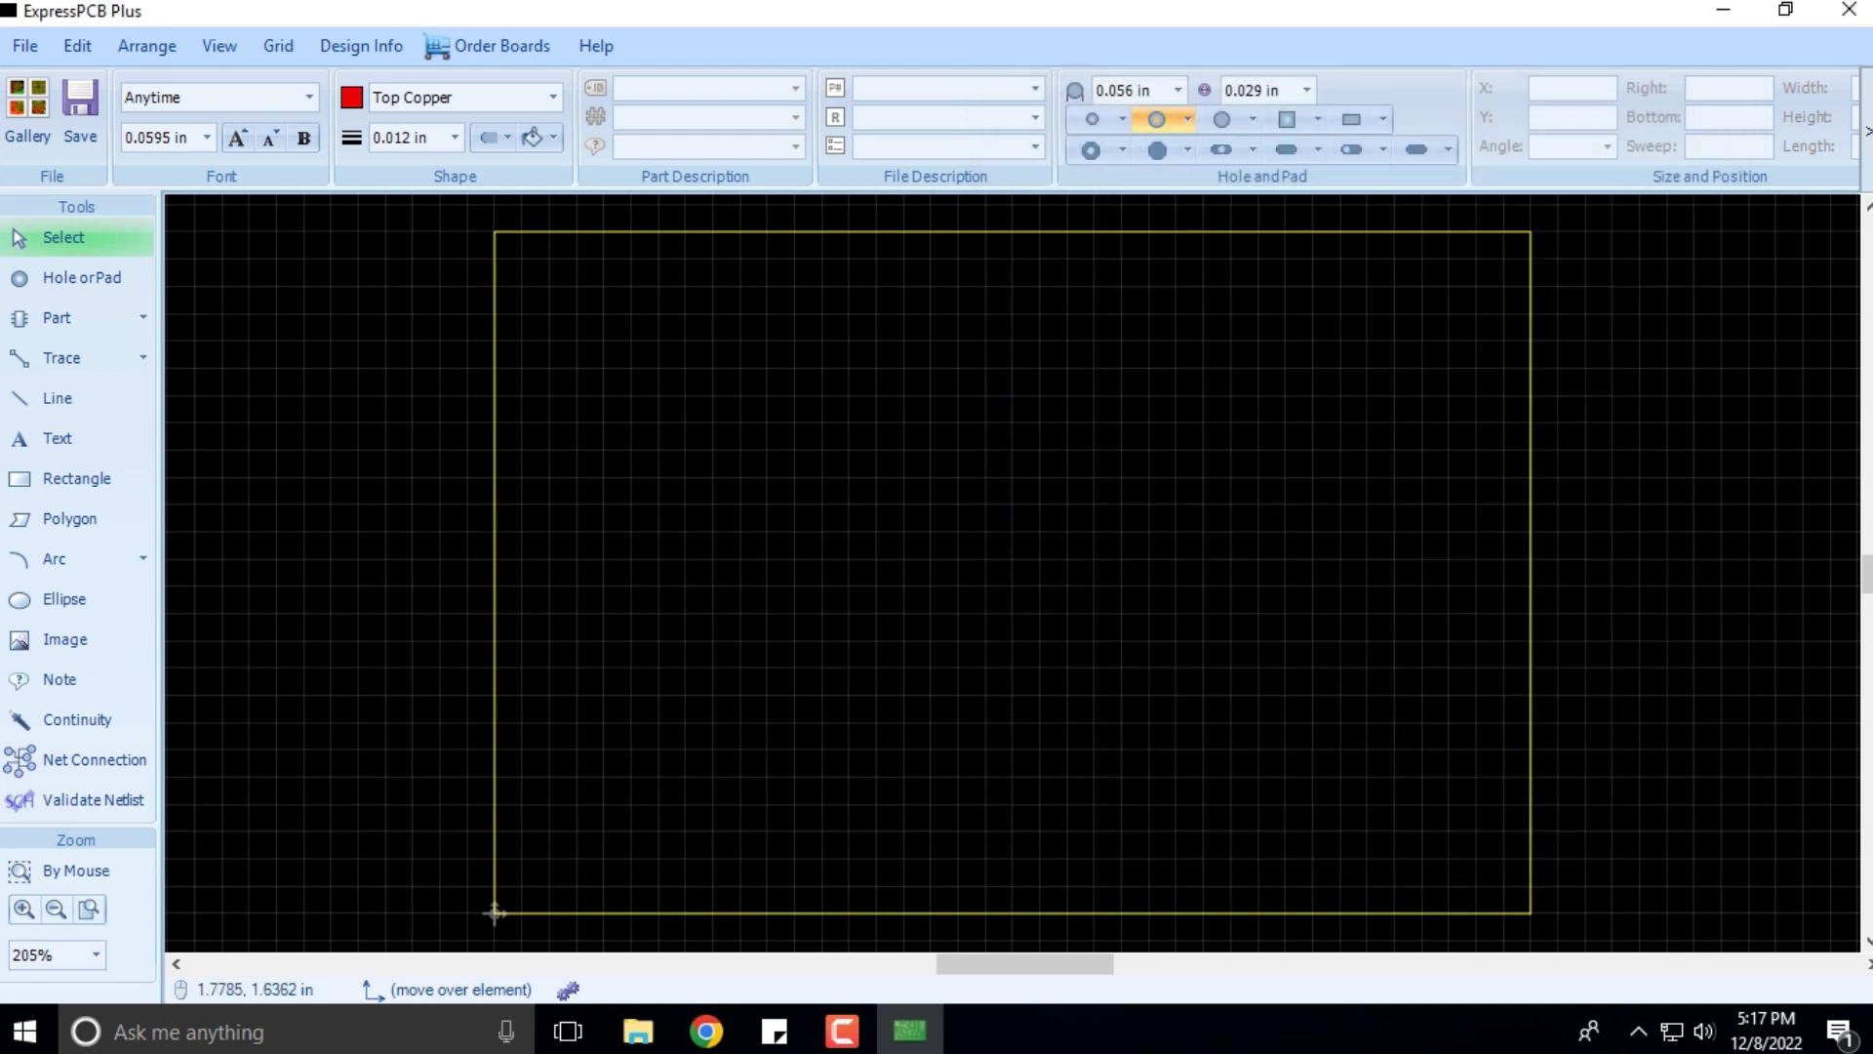
{"action": "scroll", "coordinate": [961, 421], "scroll_direction": "up", "scroll_amount": 1}
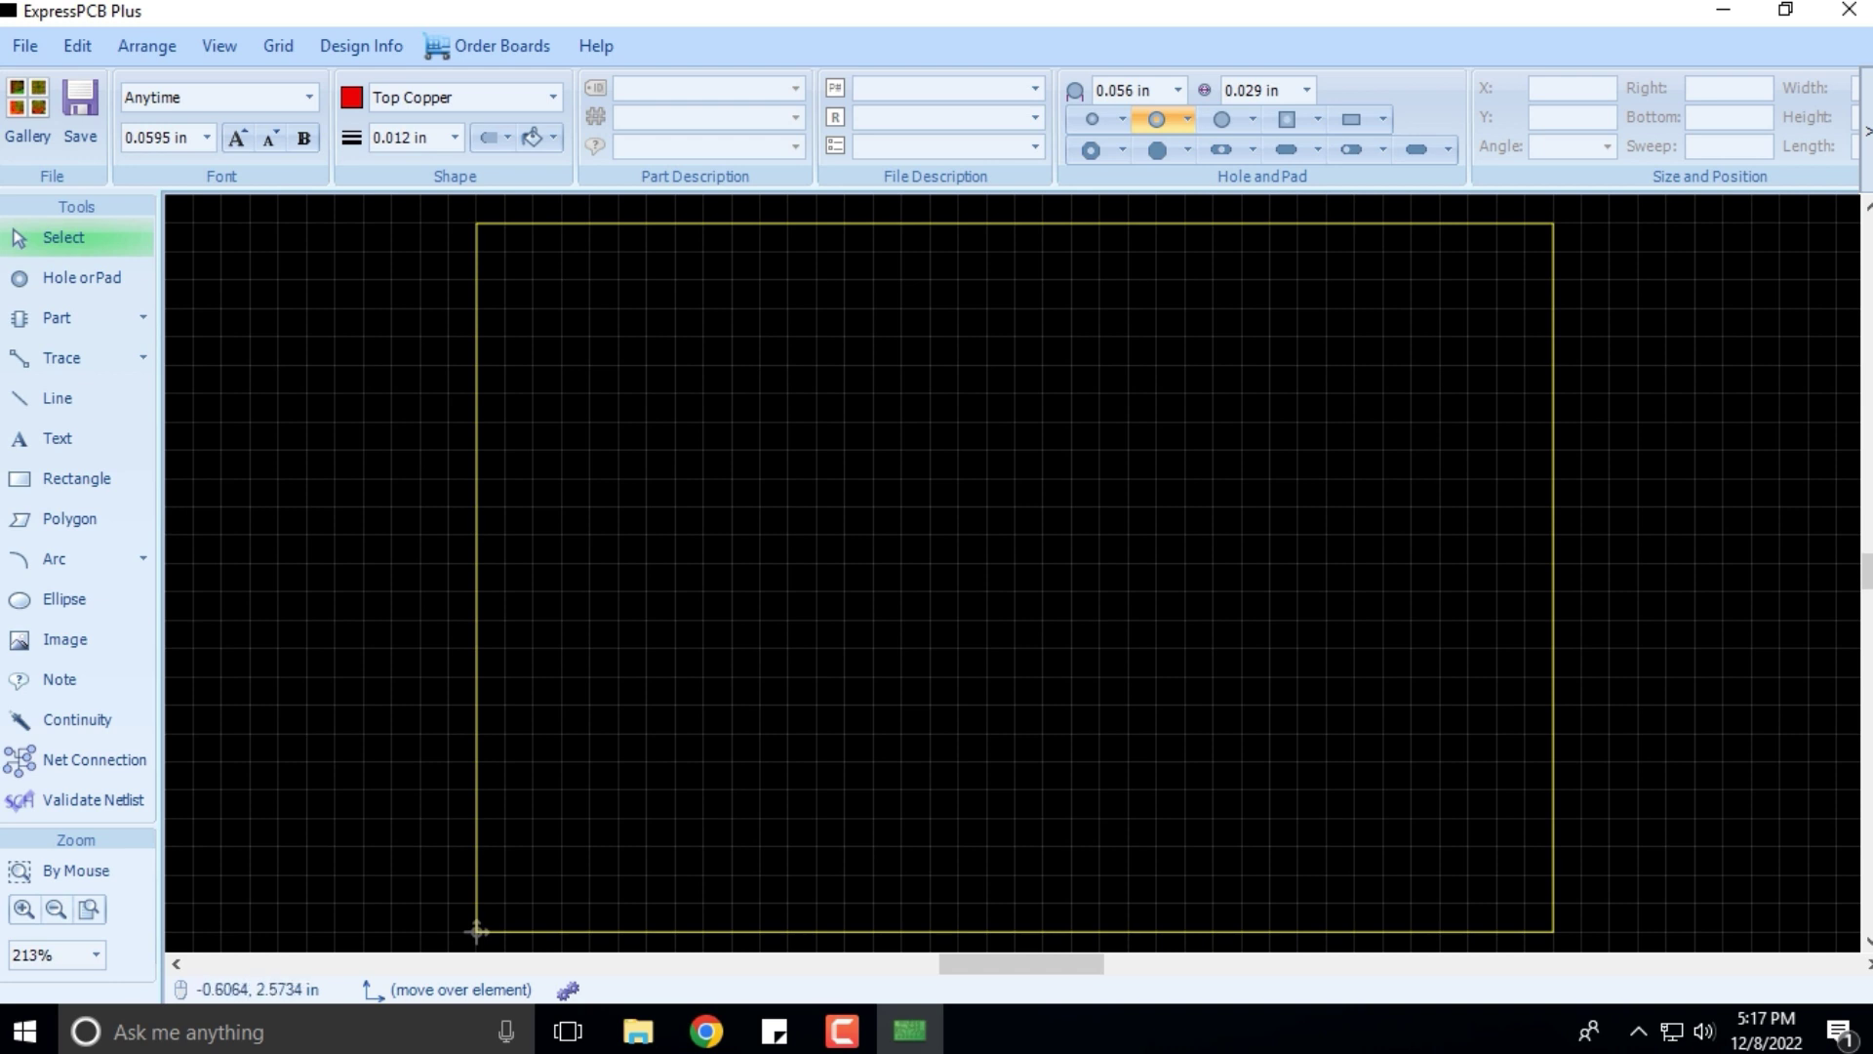
{"action": "left_click", "coordinate": [25, 46]}
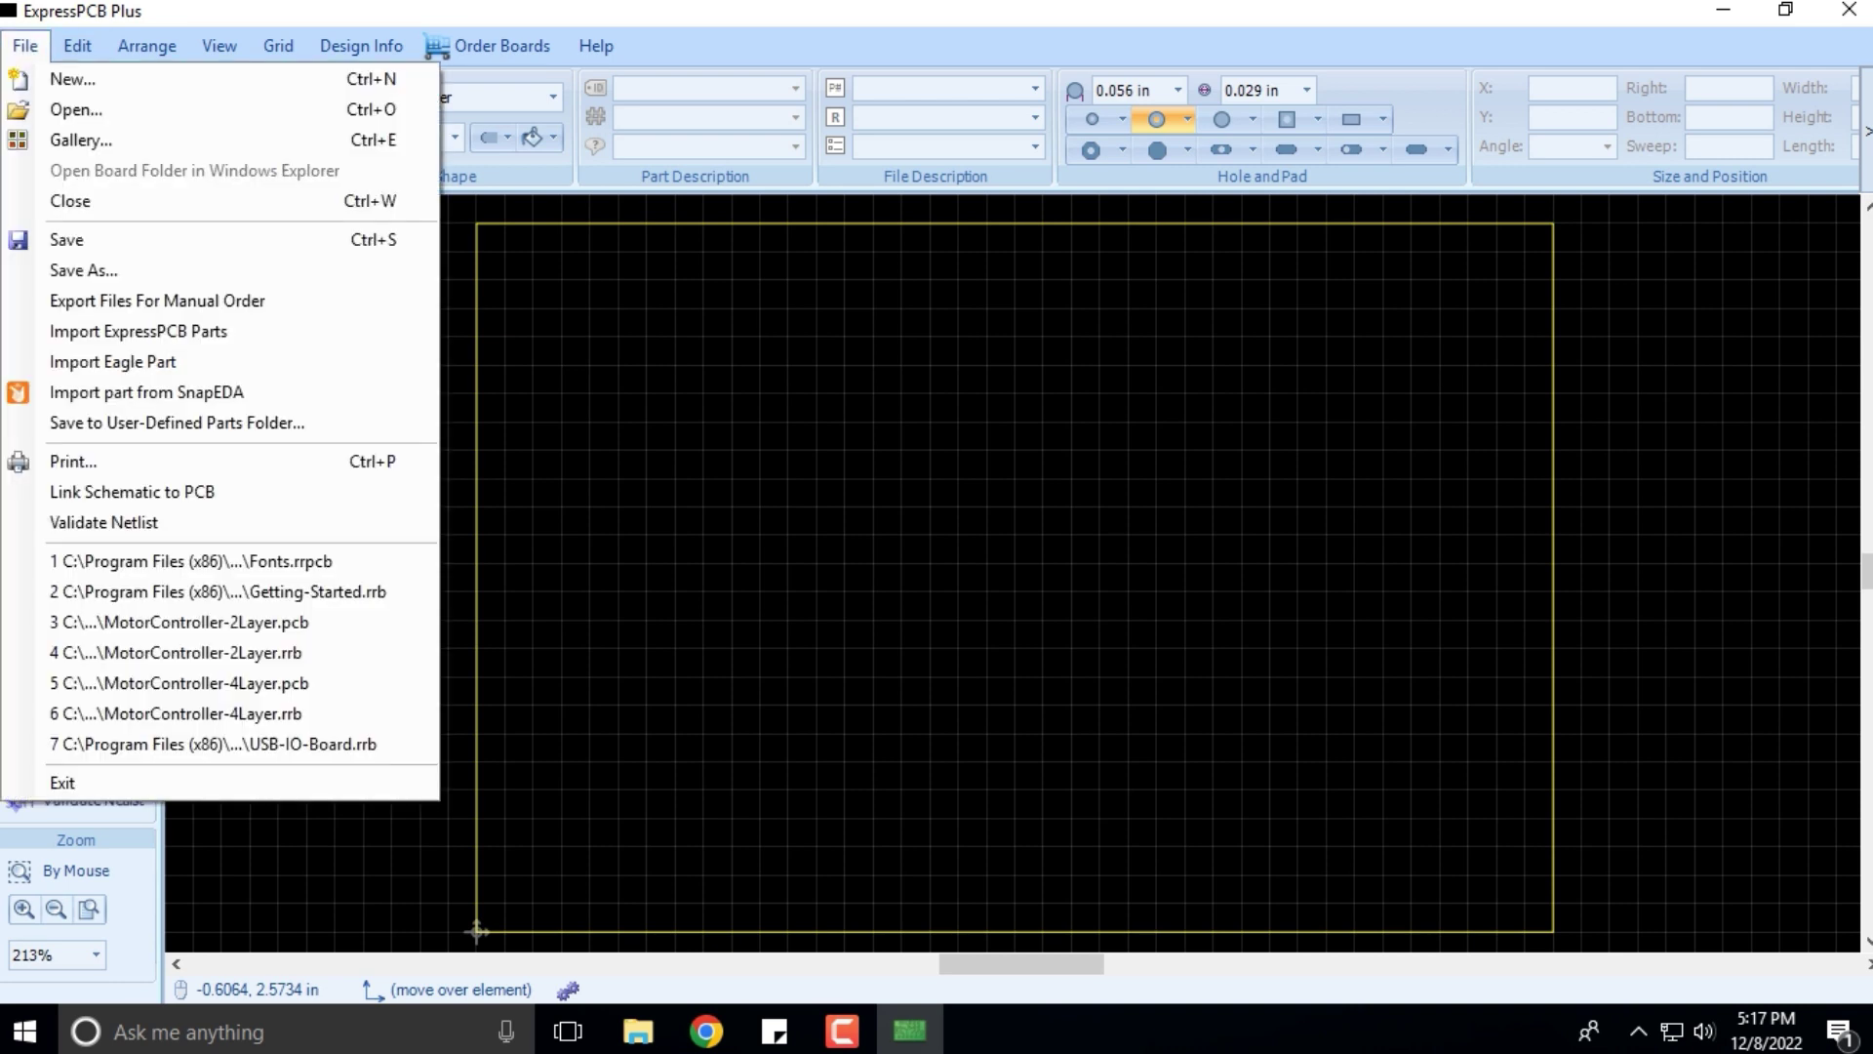
{"action": "mouse_move", "coordinate": [77, 46]}
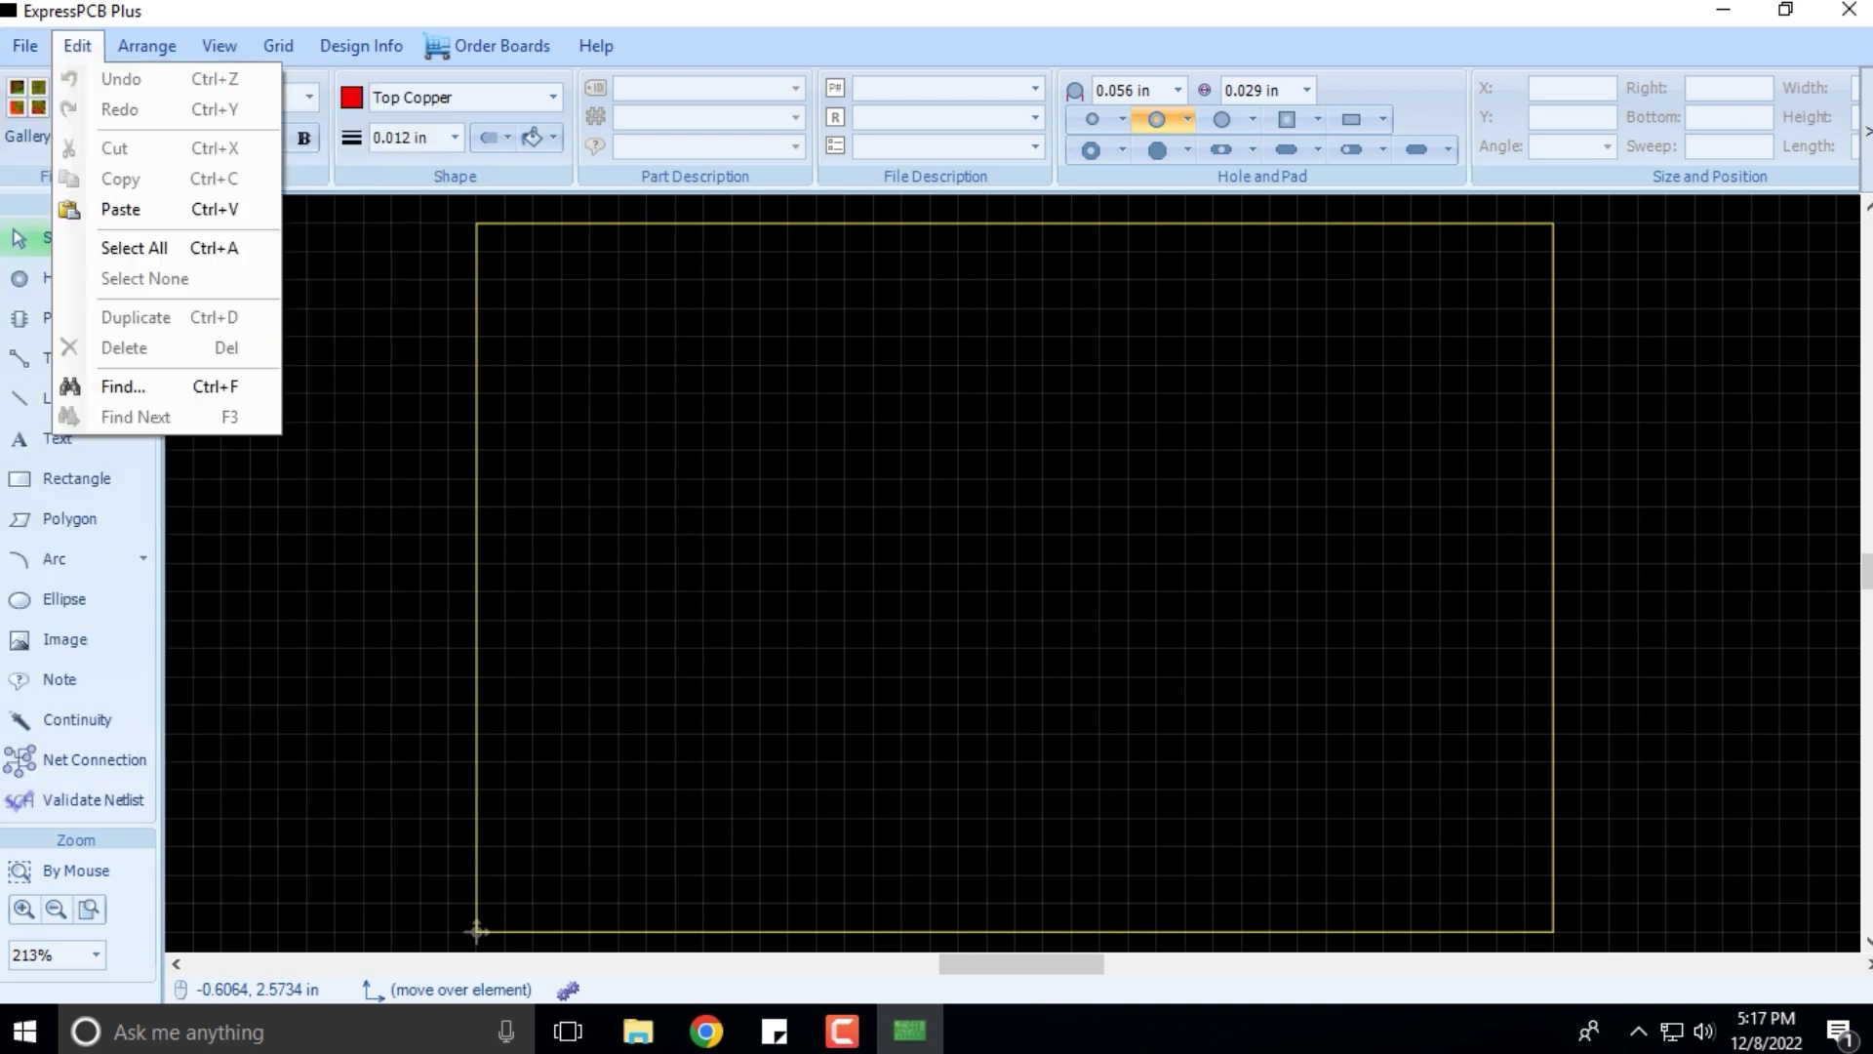
{"action": "mouse_move", "coordinate": [147, 46]}
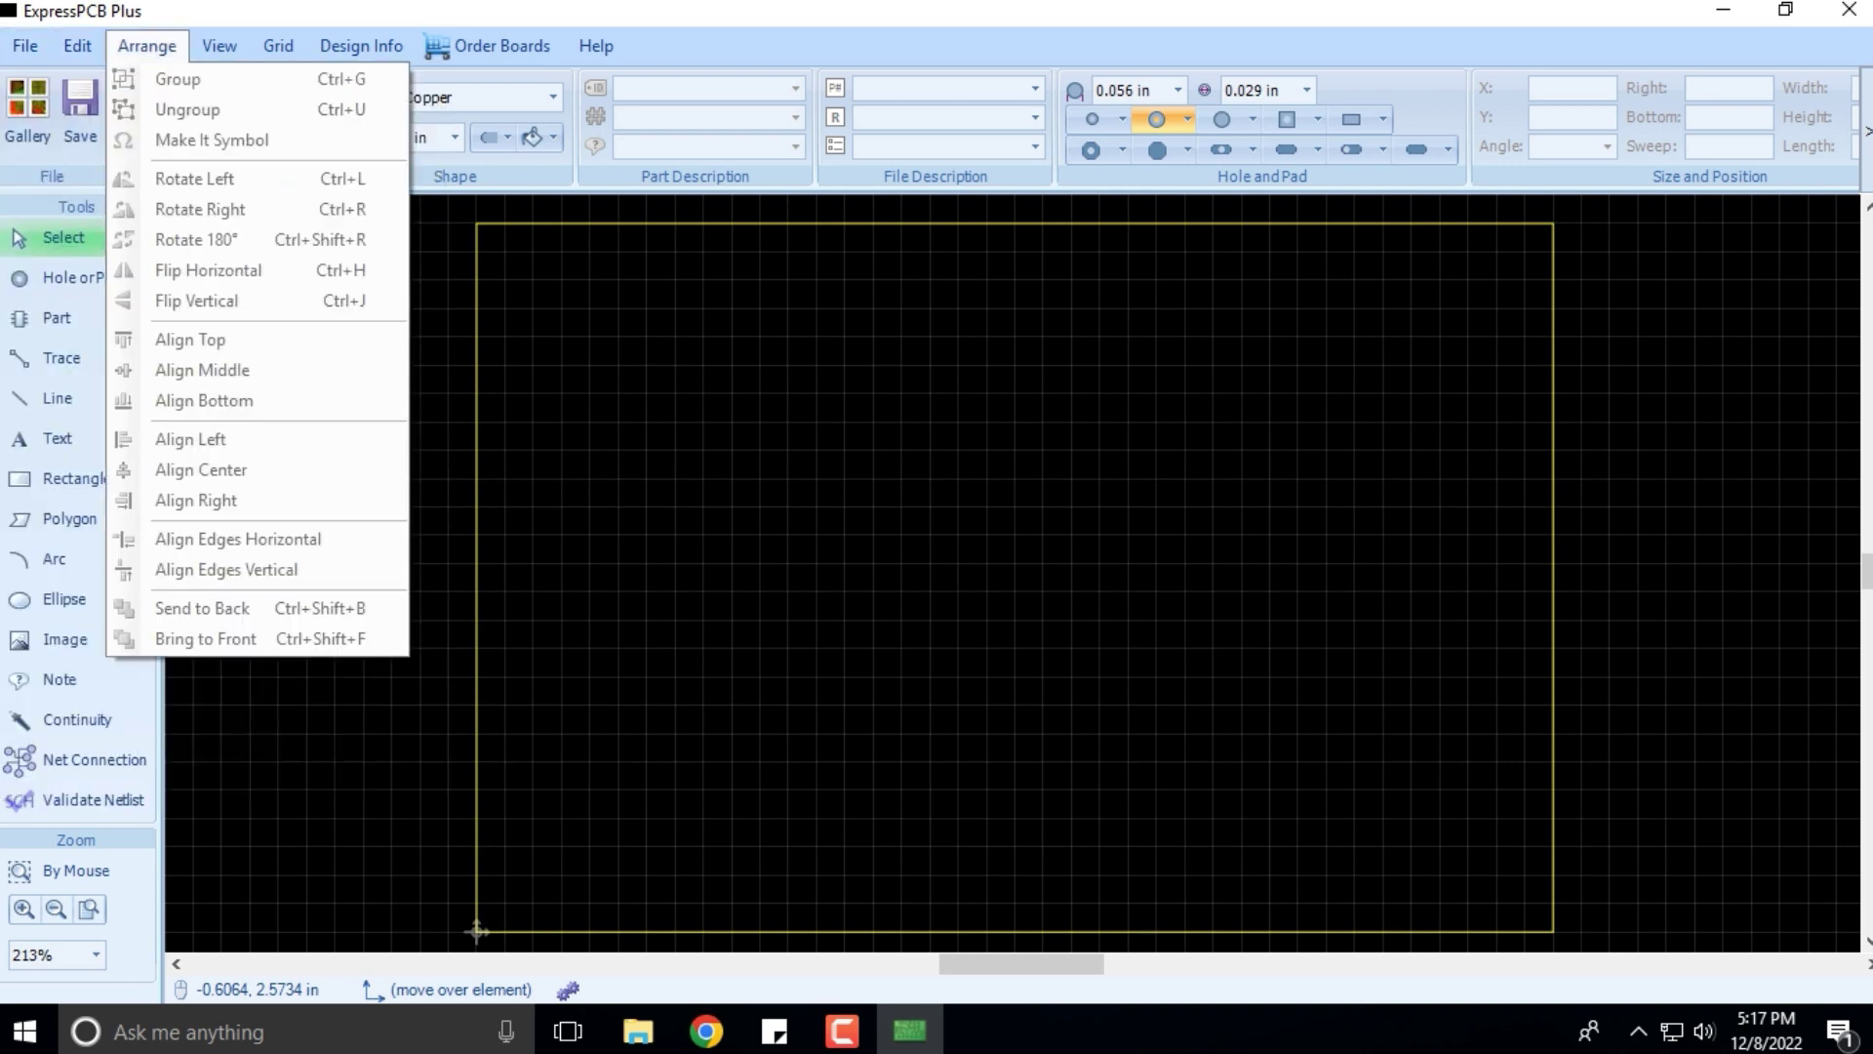
{"action": "mouse_move", "coordinate": [219, 46]}
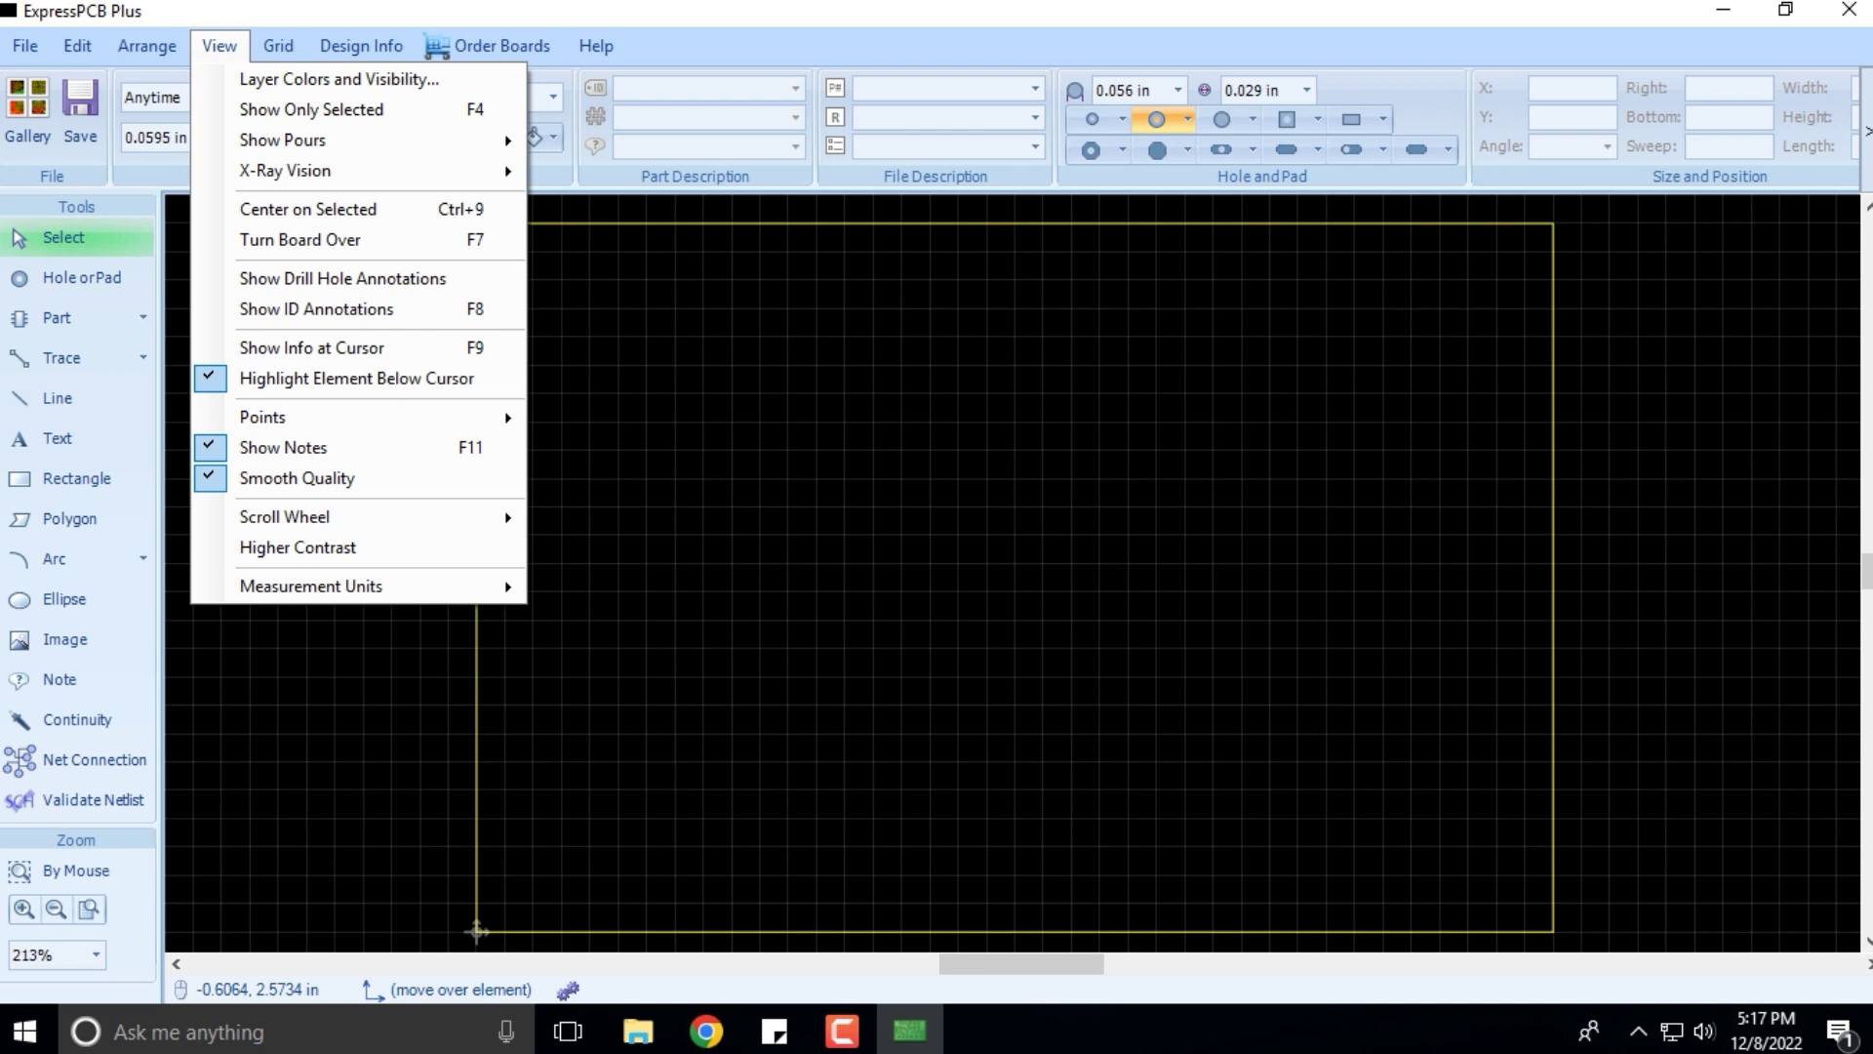
{"action": "key", "text": "Escape"}
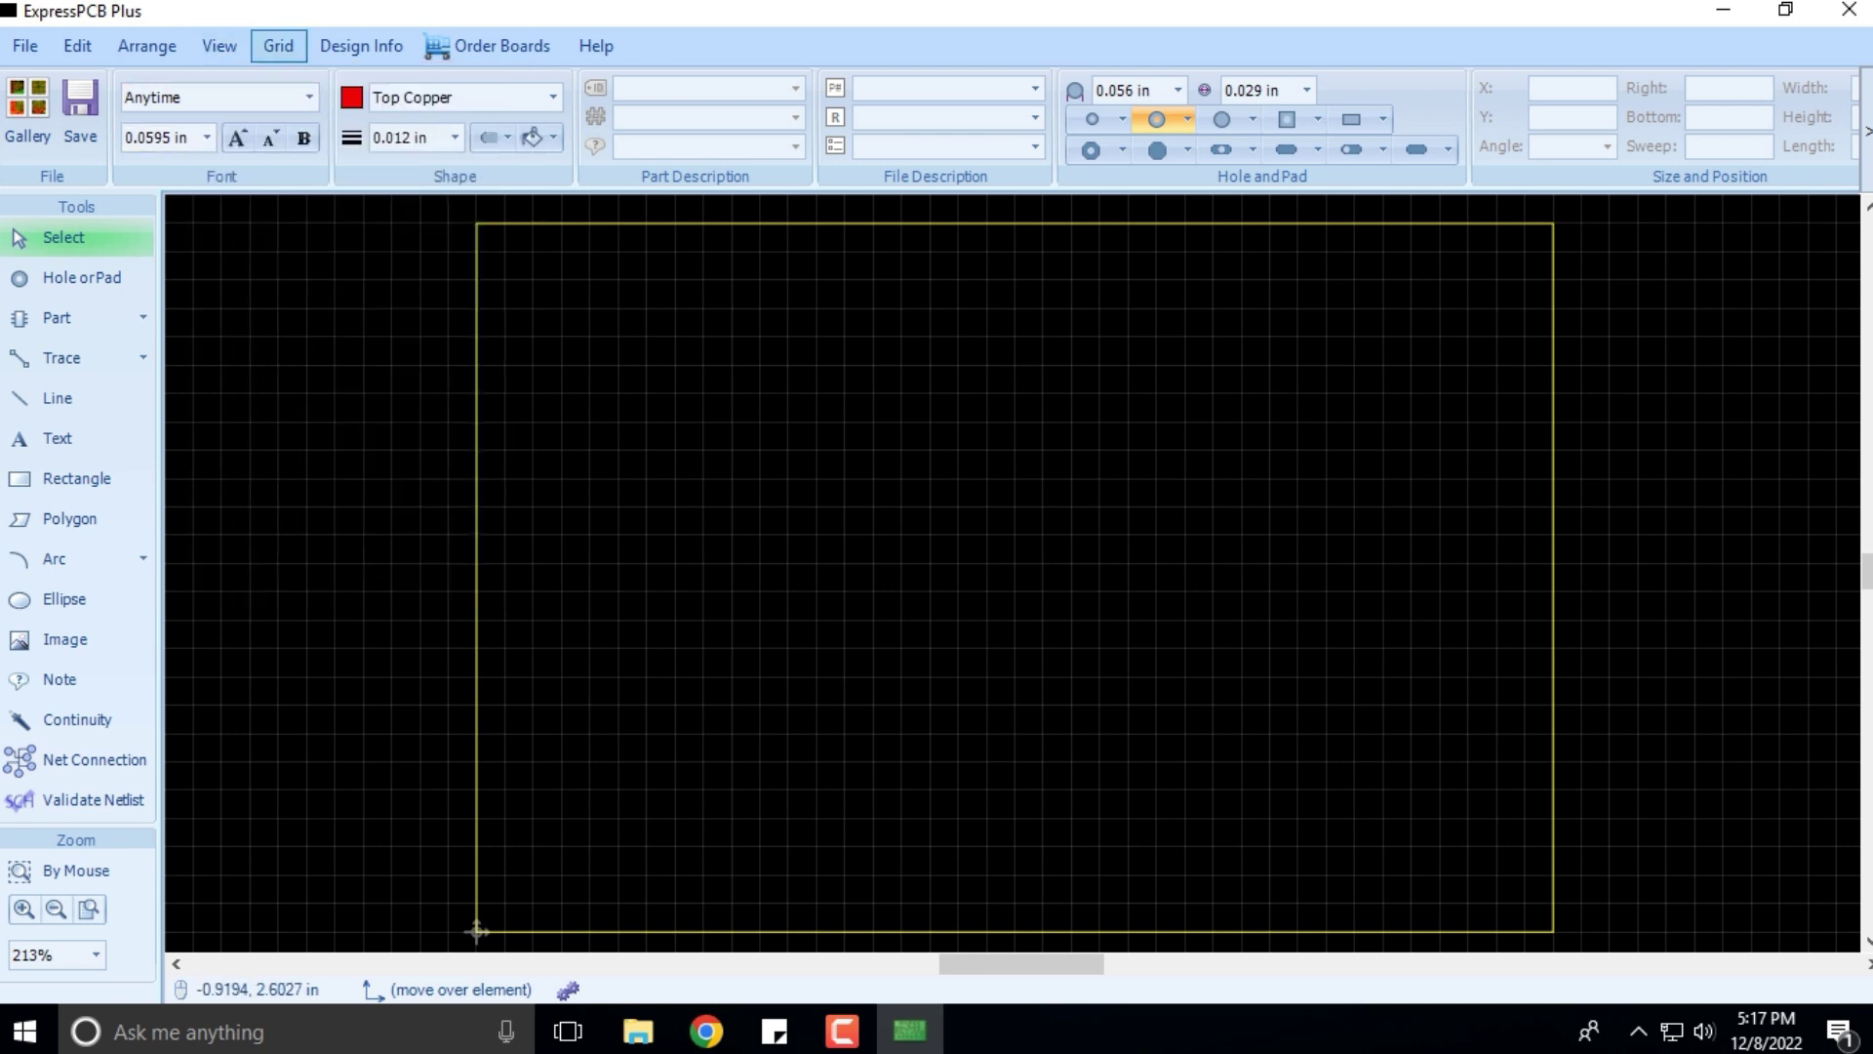
{"action": "left_click", "coordinate": [278, 46]}
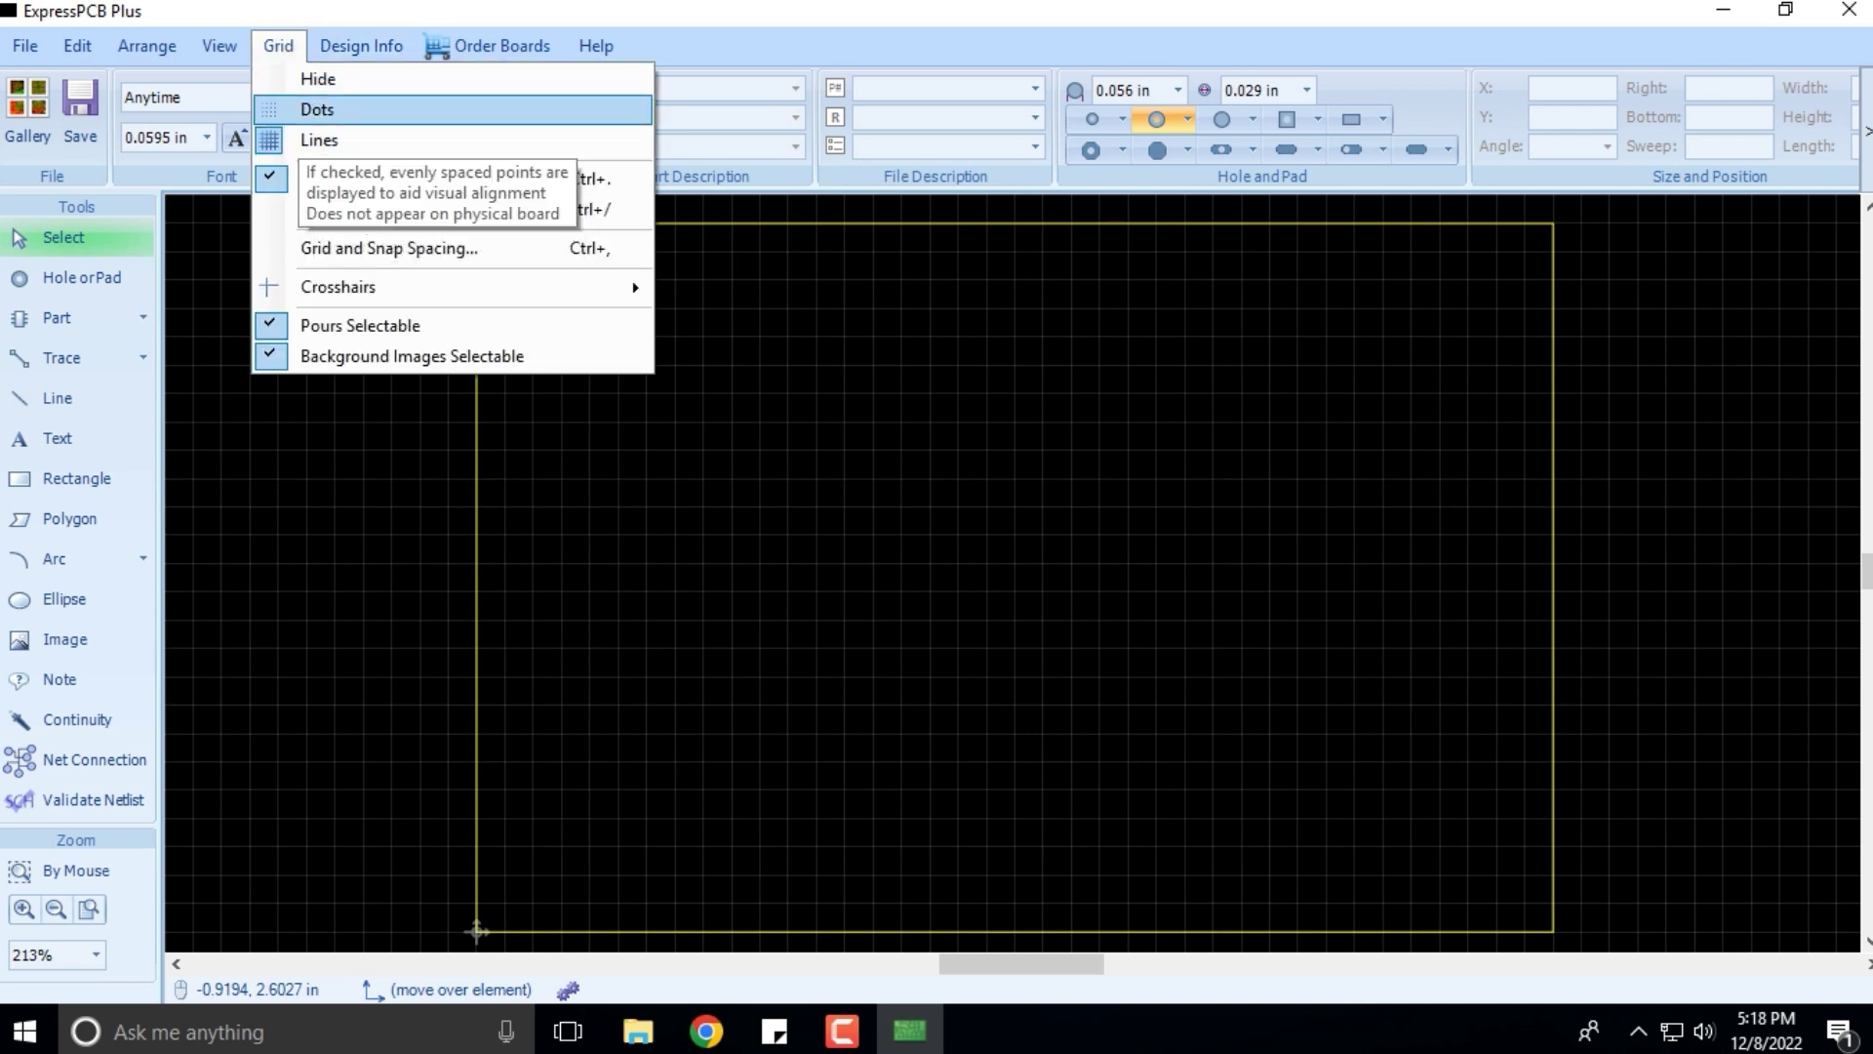
{"action": "left_click", "coordinate": [317, 109]}
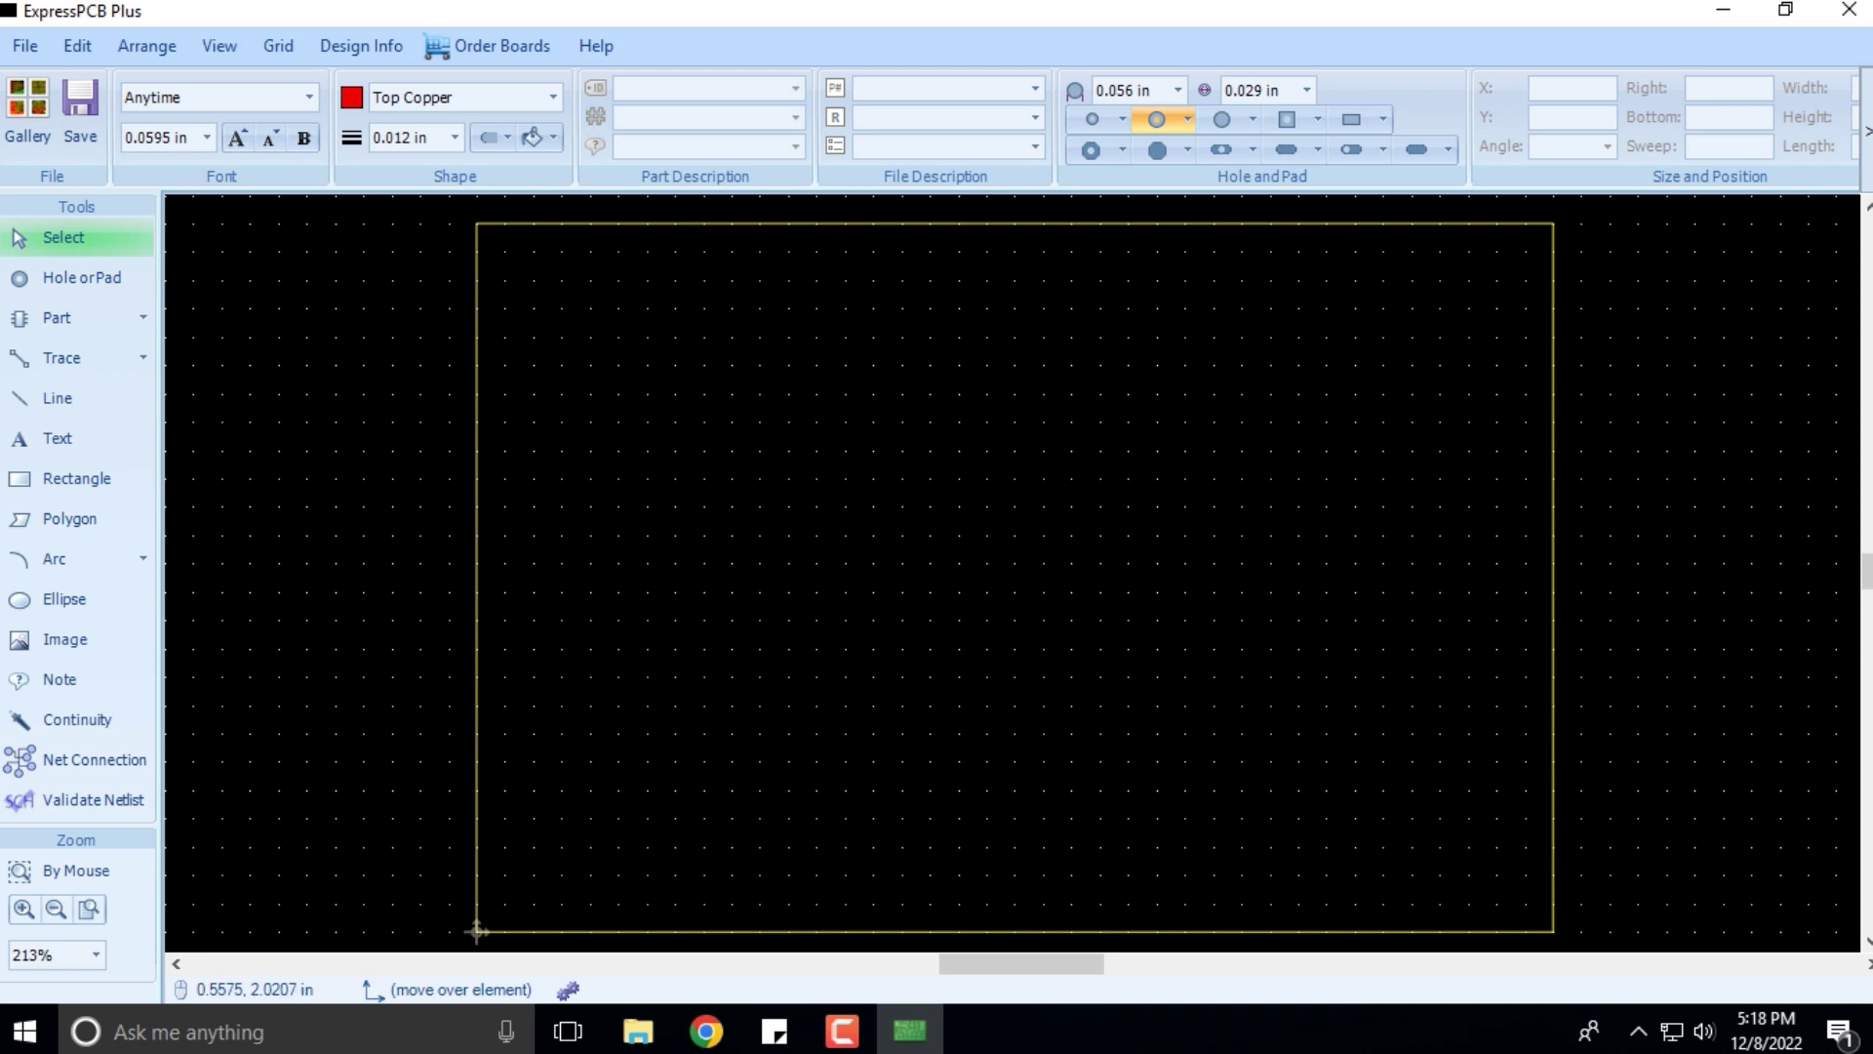
{"action": "left_click", "coordinate": [278, 46]}
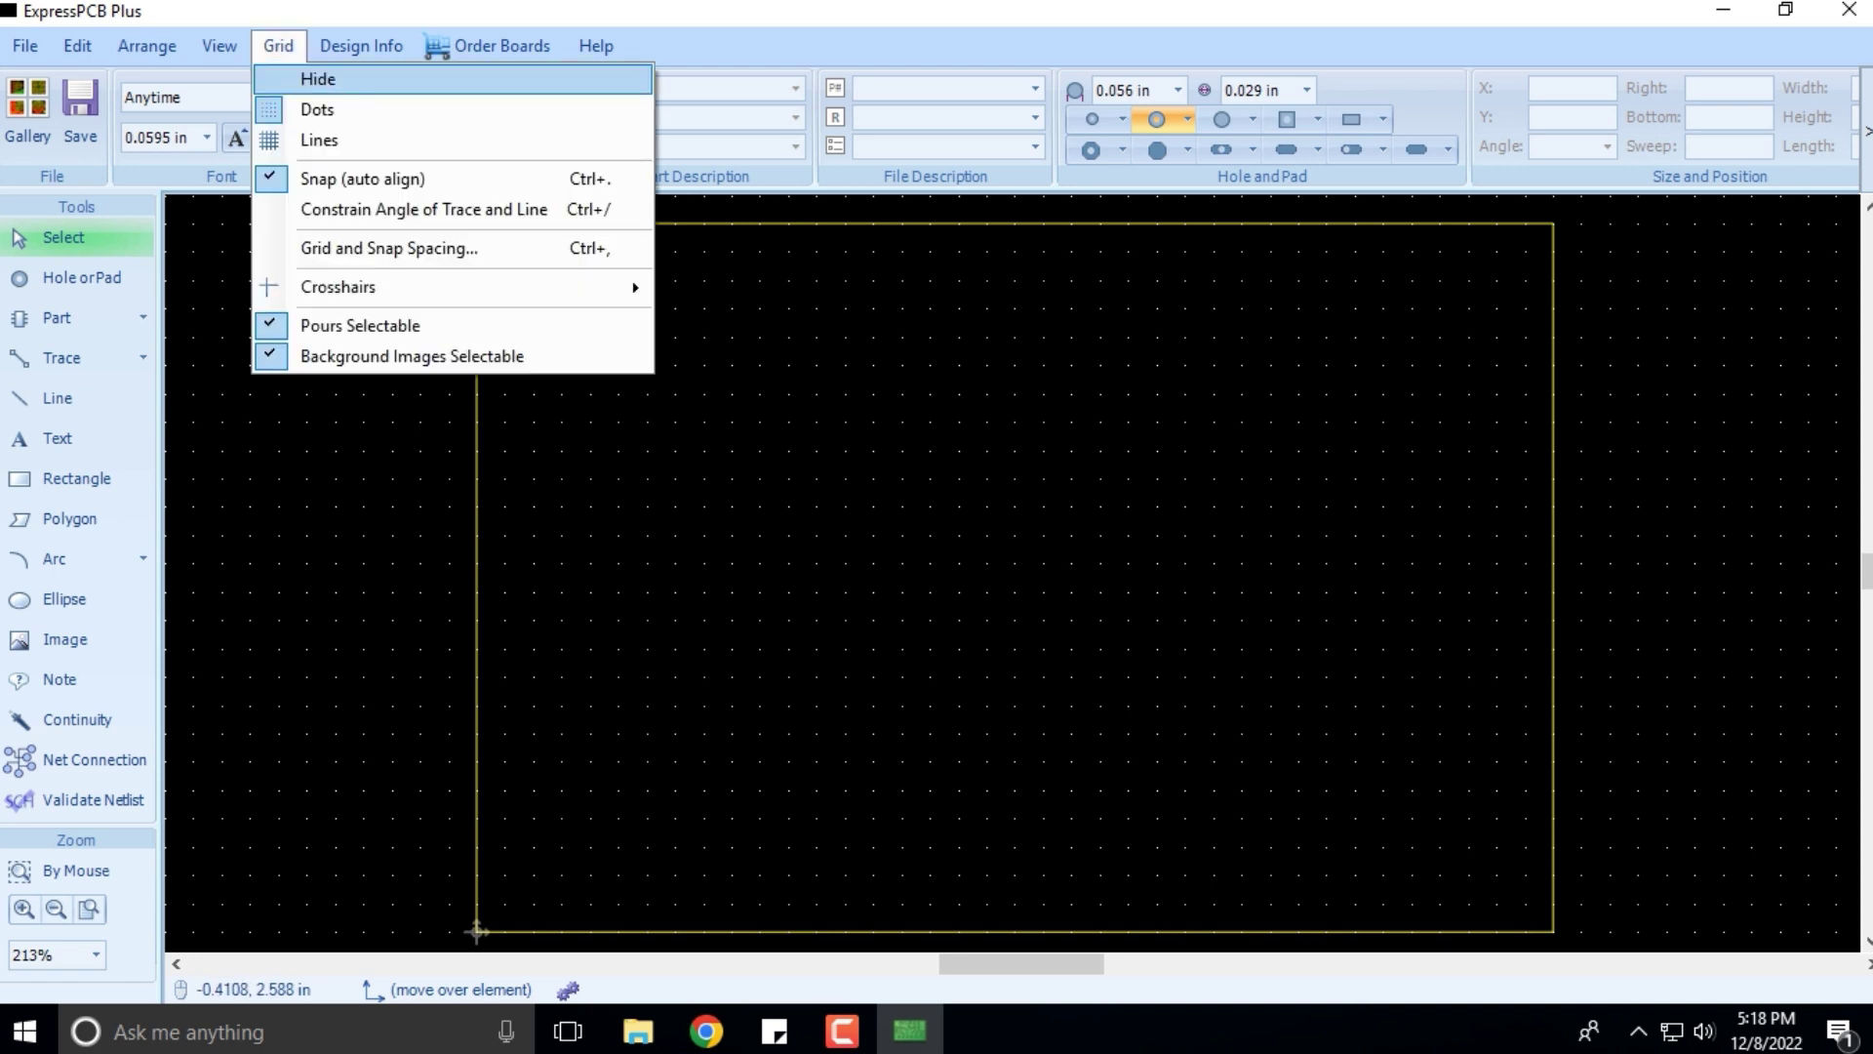
{"action": "left_click", "coordinate": [313, 76]}
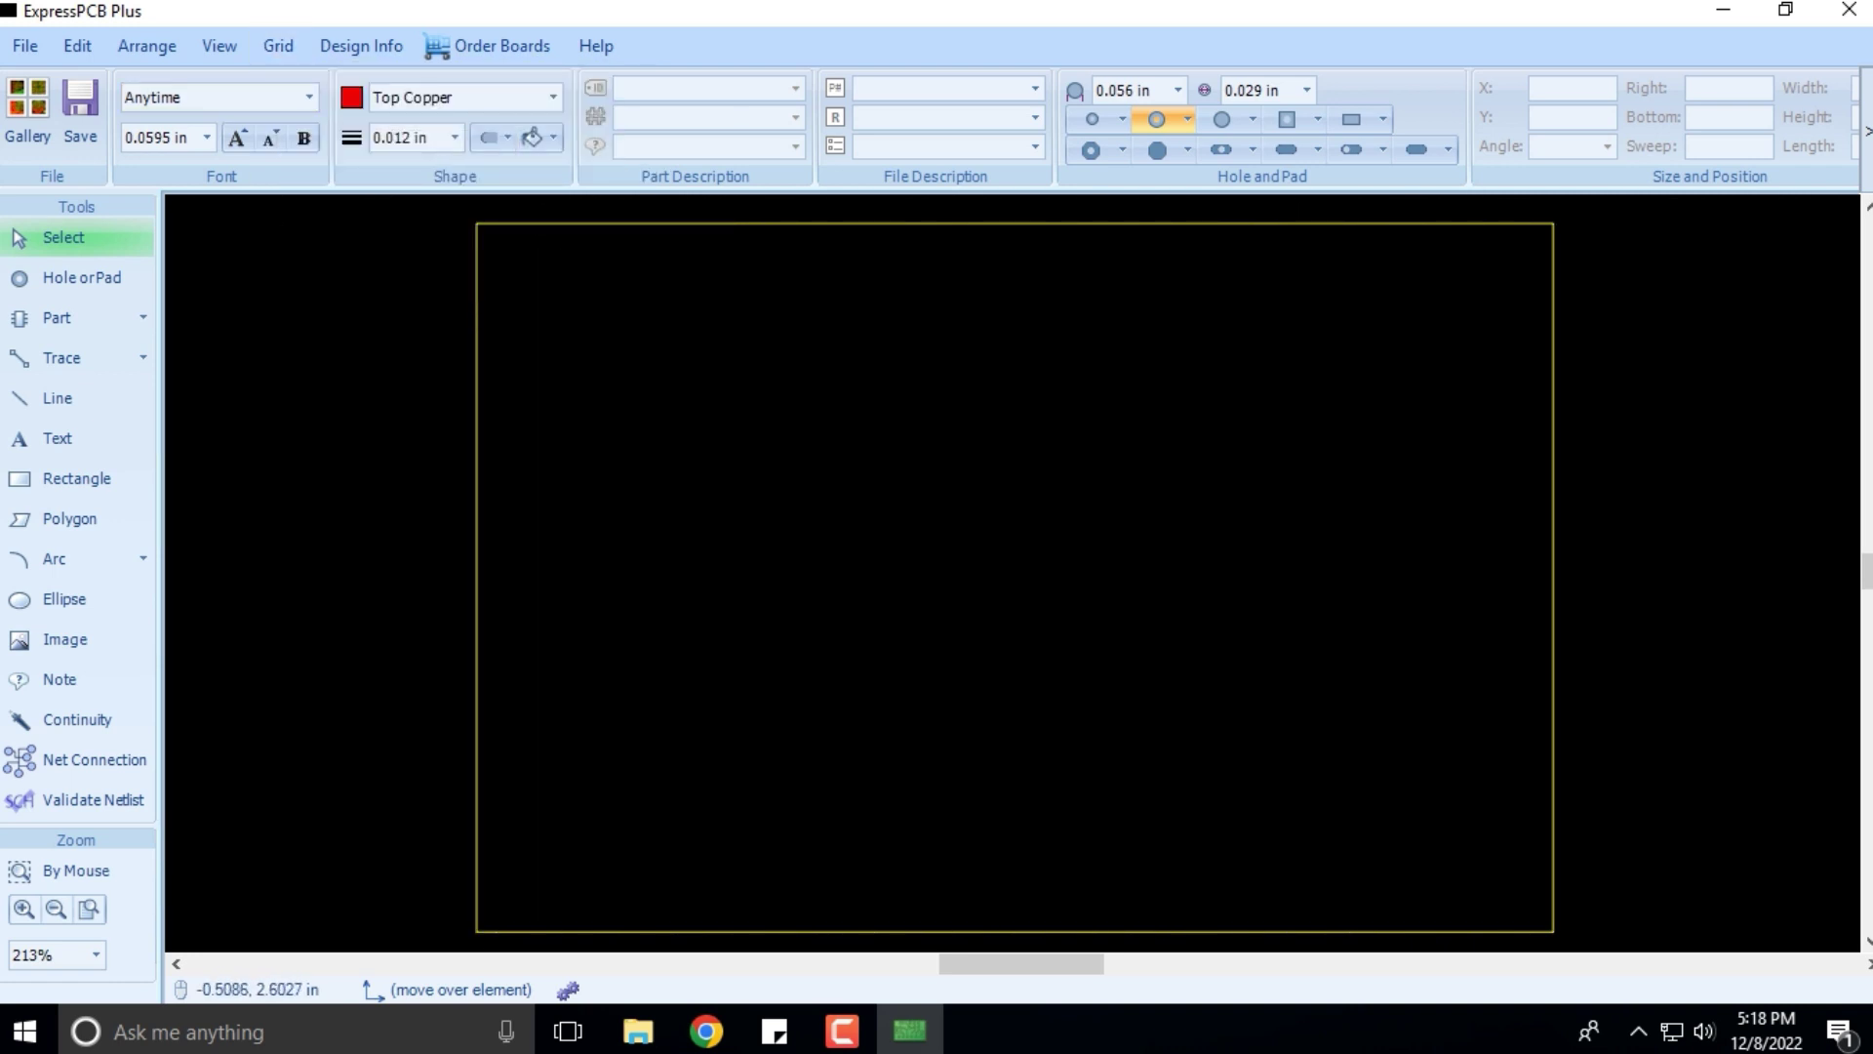
{"action": "left_click", "coordinate": [278, 46]}
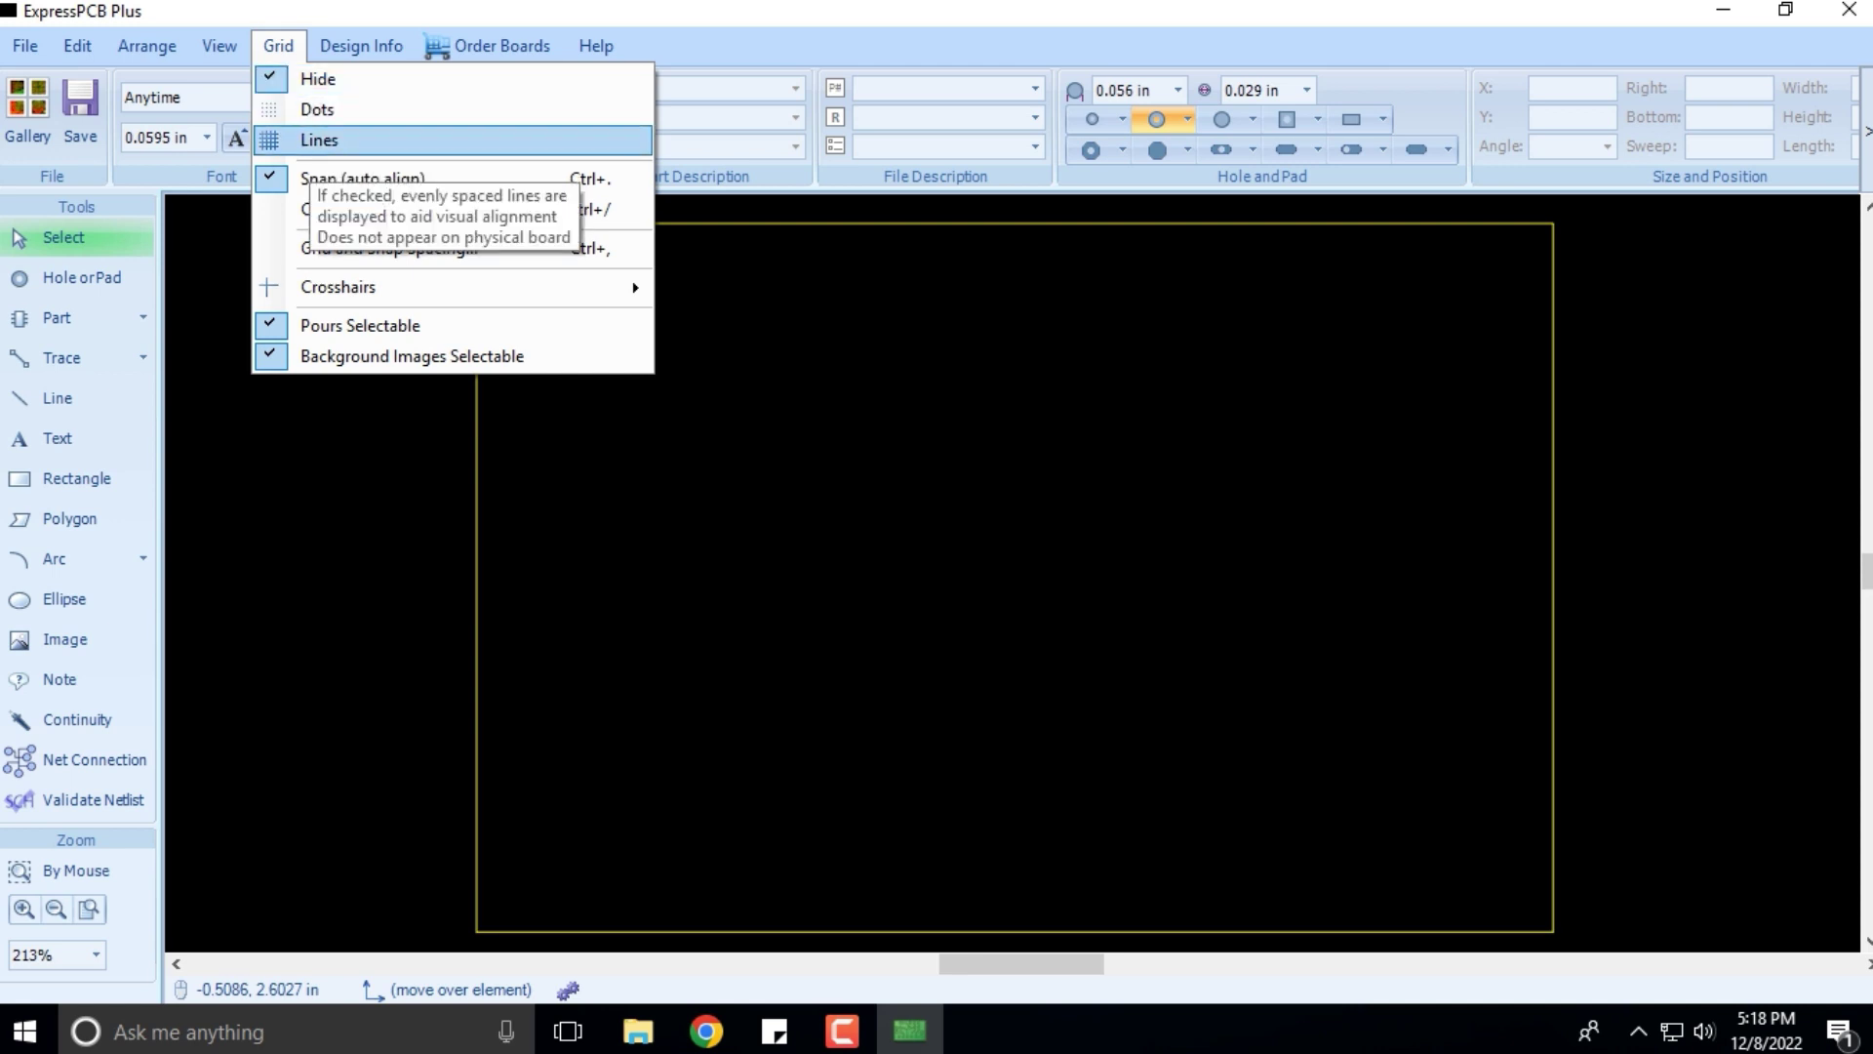
{"action": "left_click", "coordinate": [319, 140]}
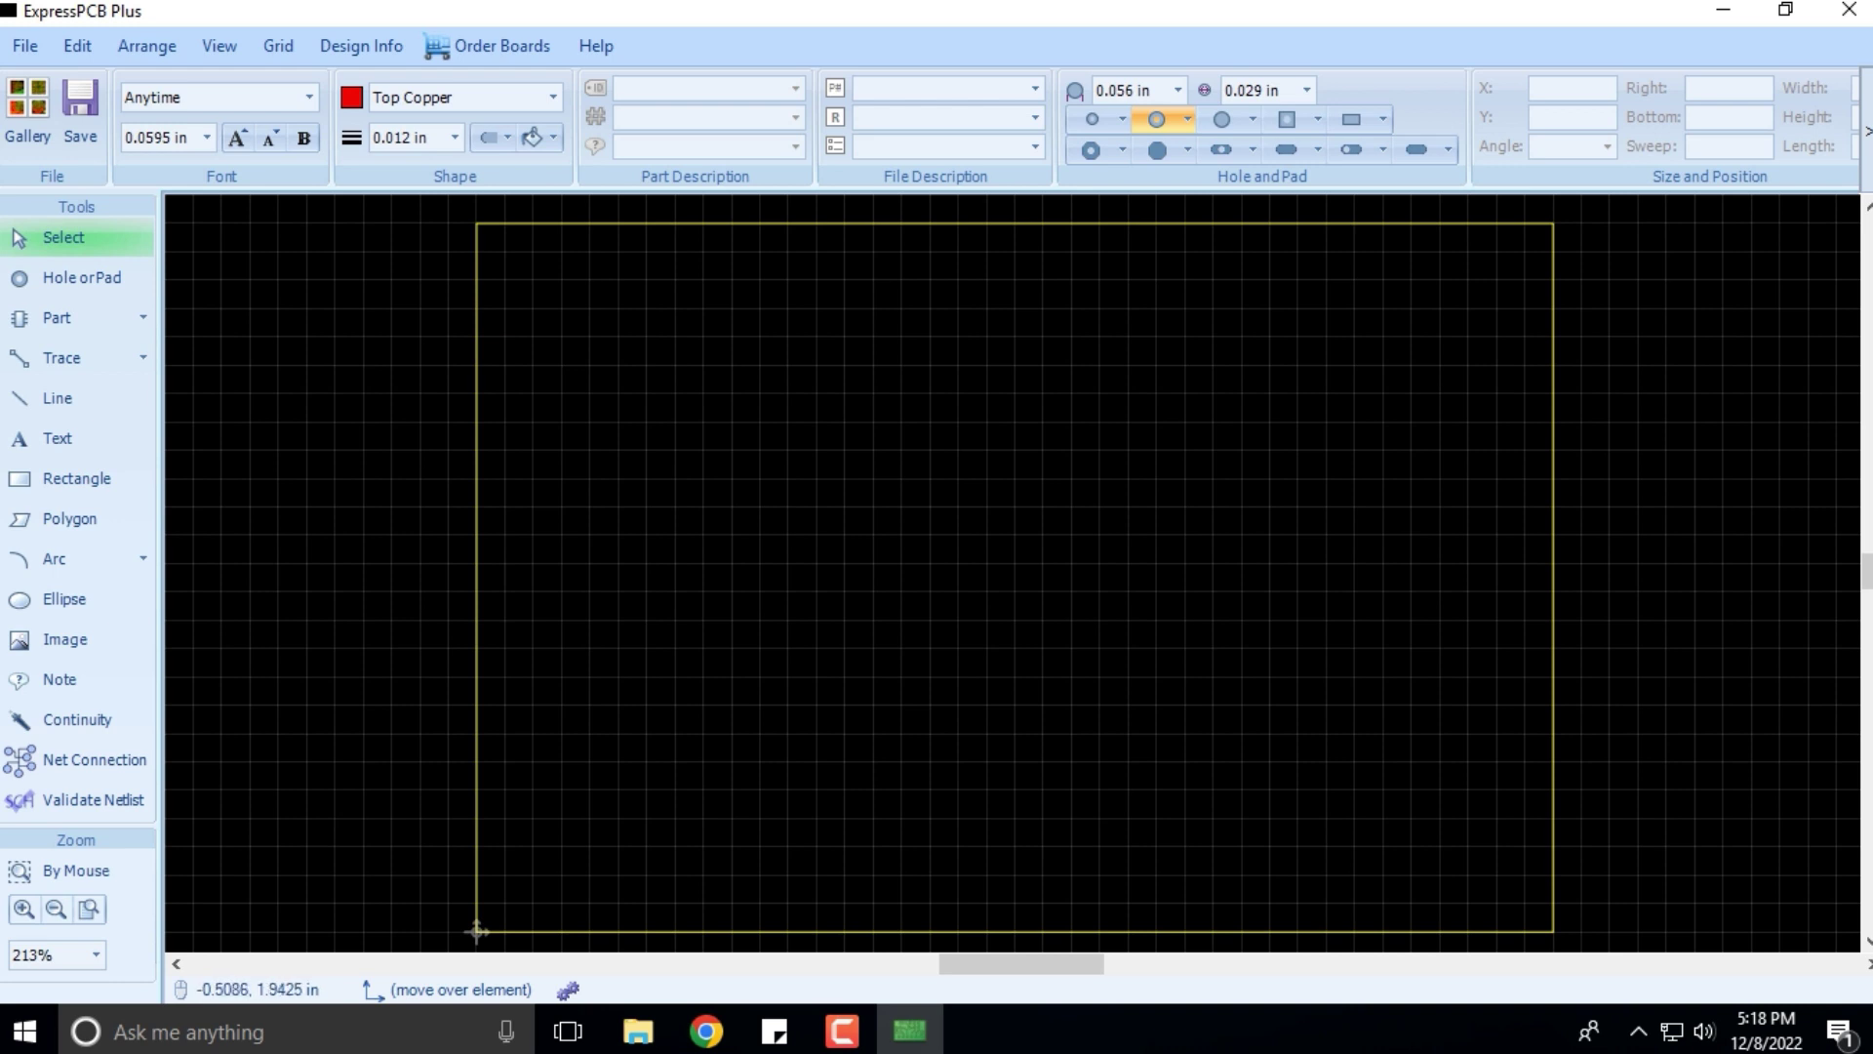
Open the Calculator Scratchpad from the design information commands and close it again.
{"action": "left_click", "coordinate": [361, 46]}
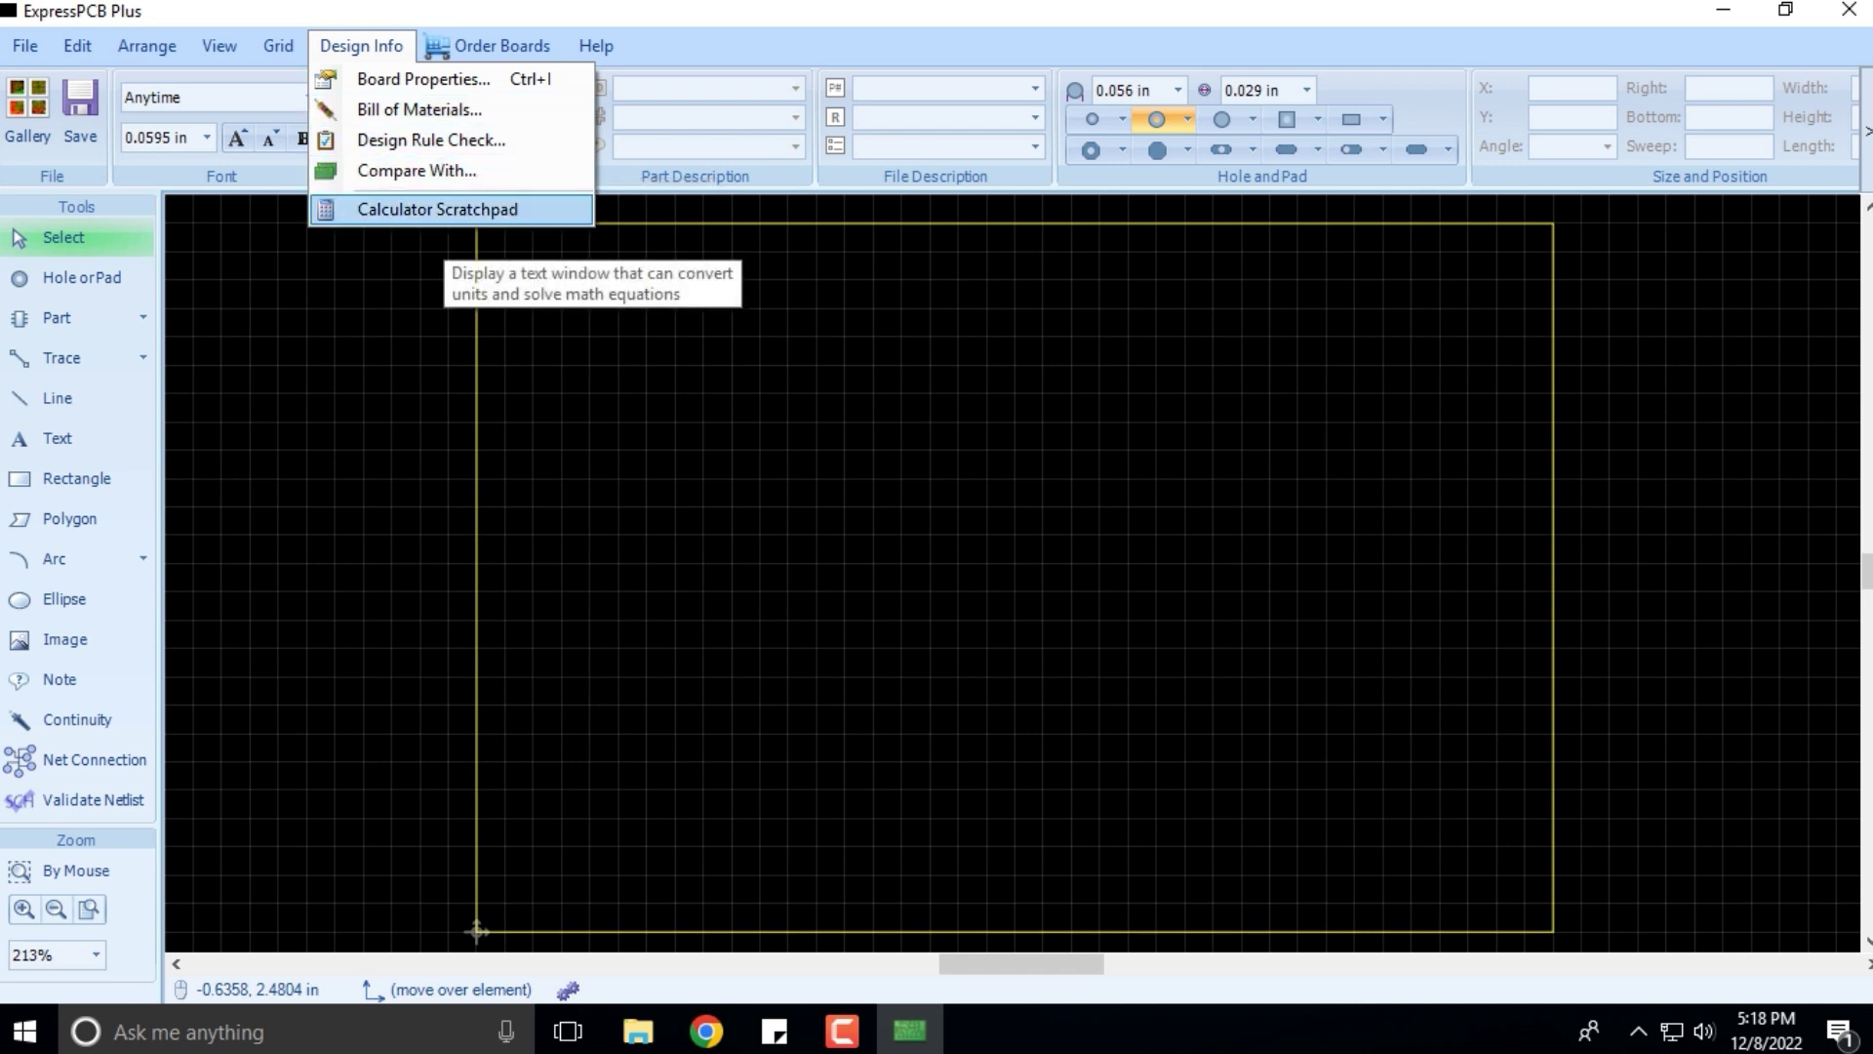
{"action": "left_click", "coordinate": [437, 209]}
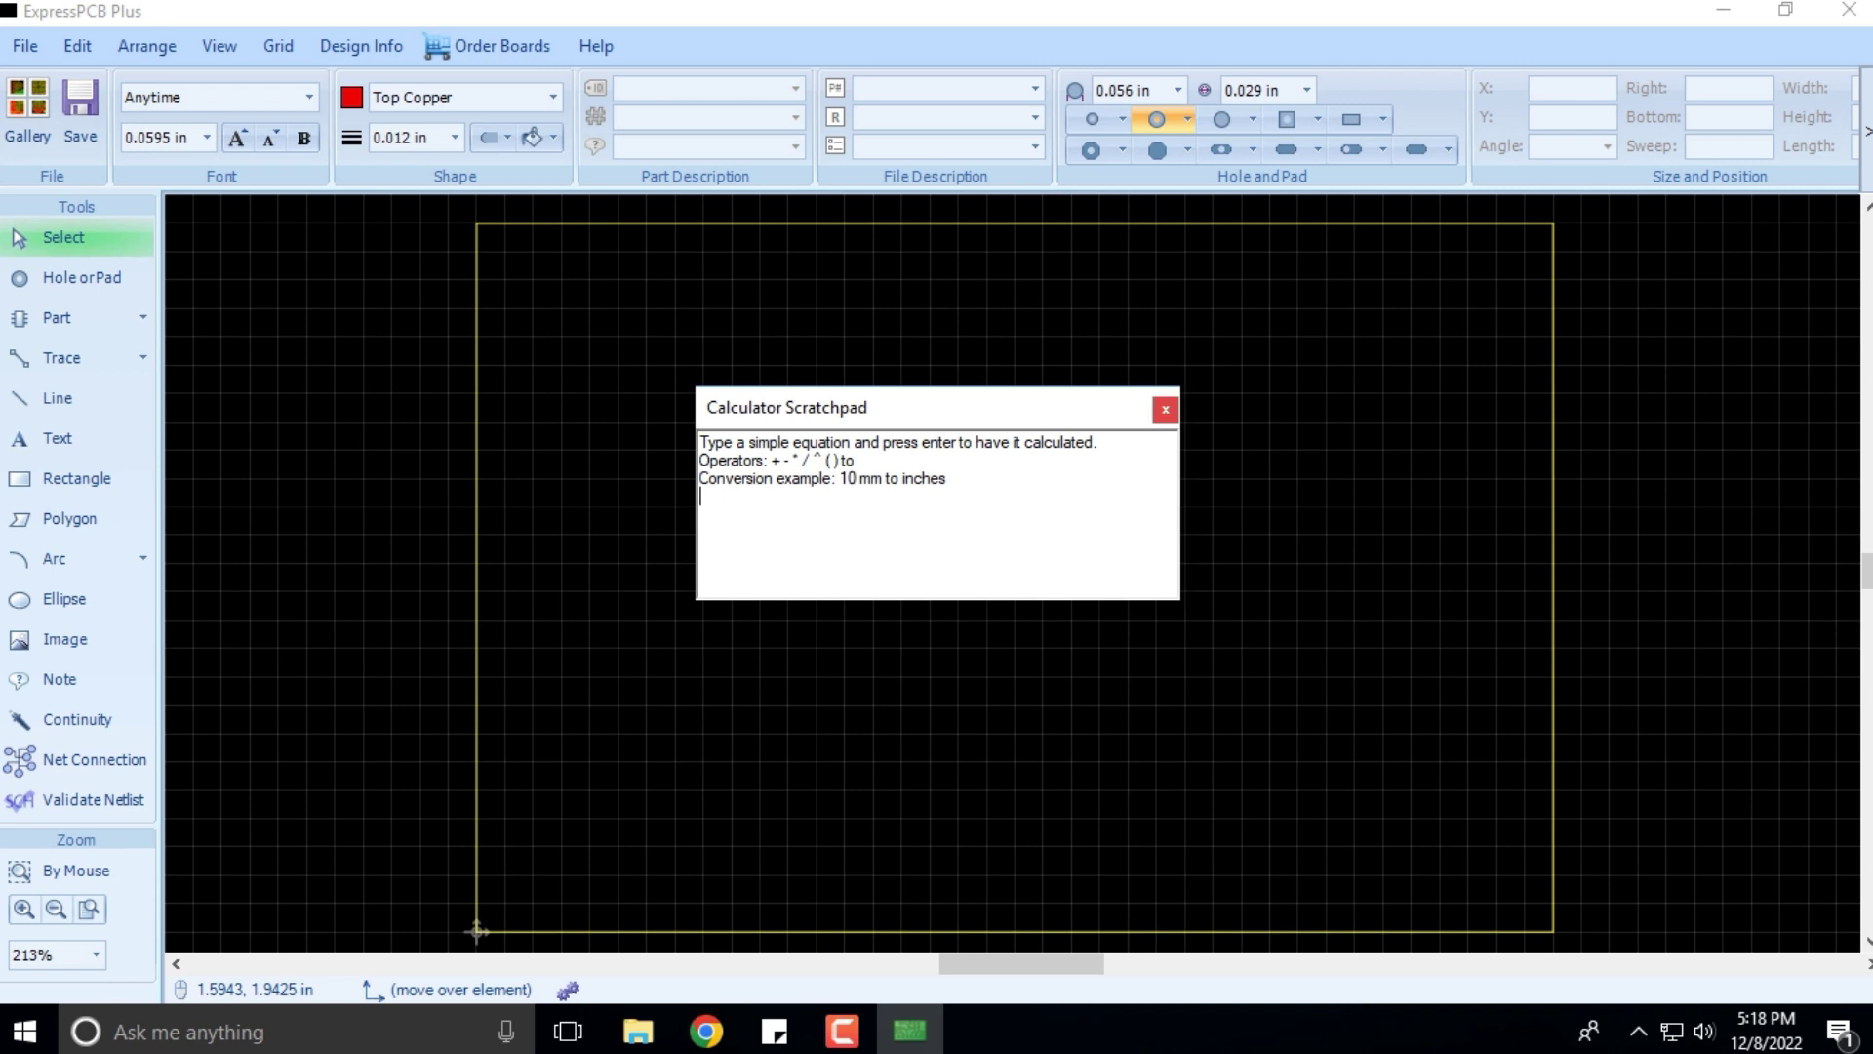
{"action": "left_click", "coordinate": [1165, 409]}
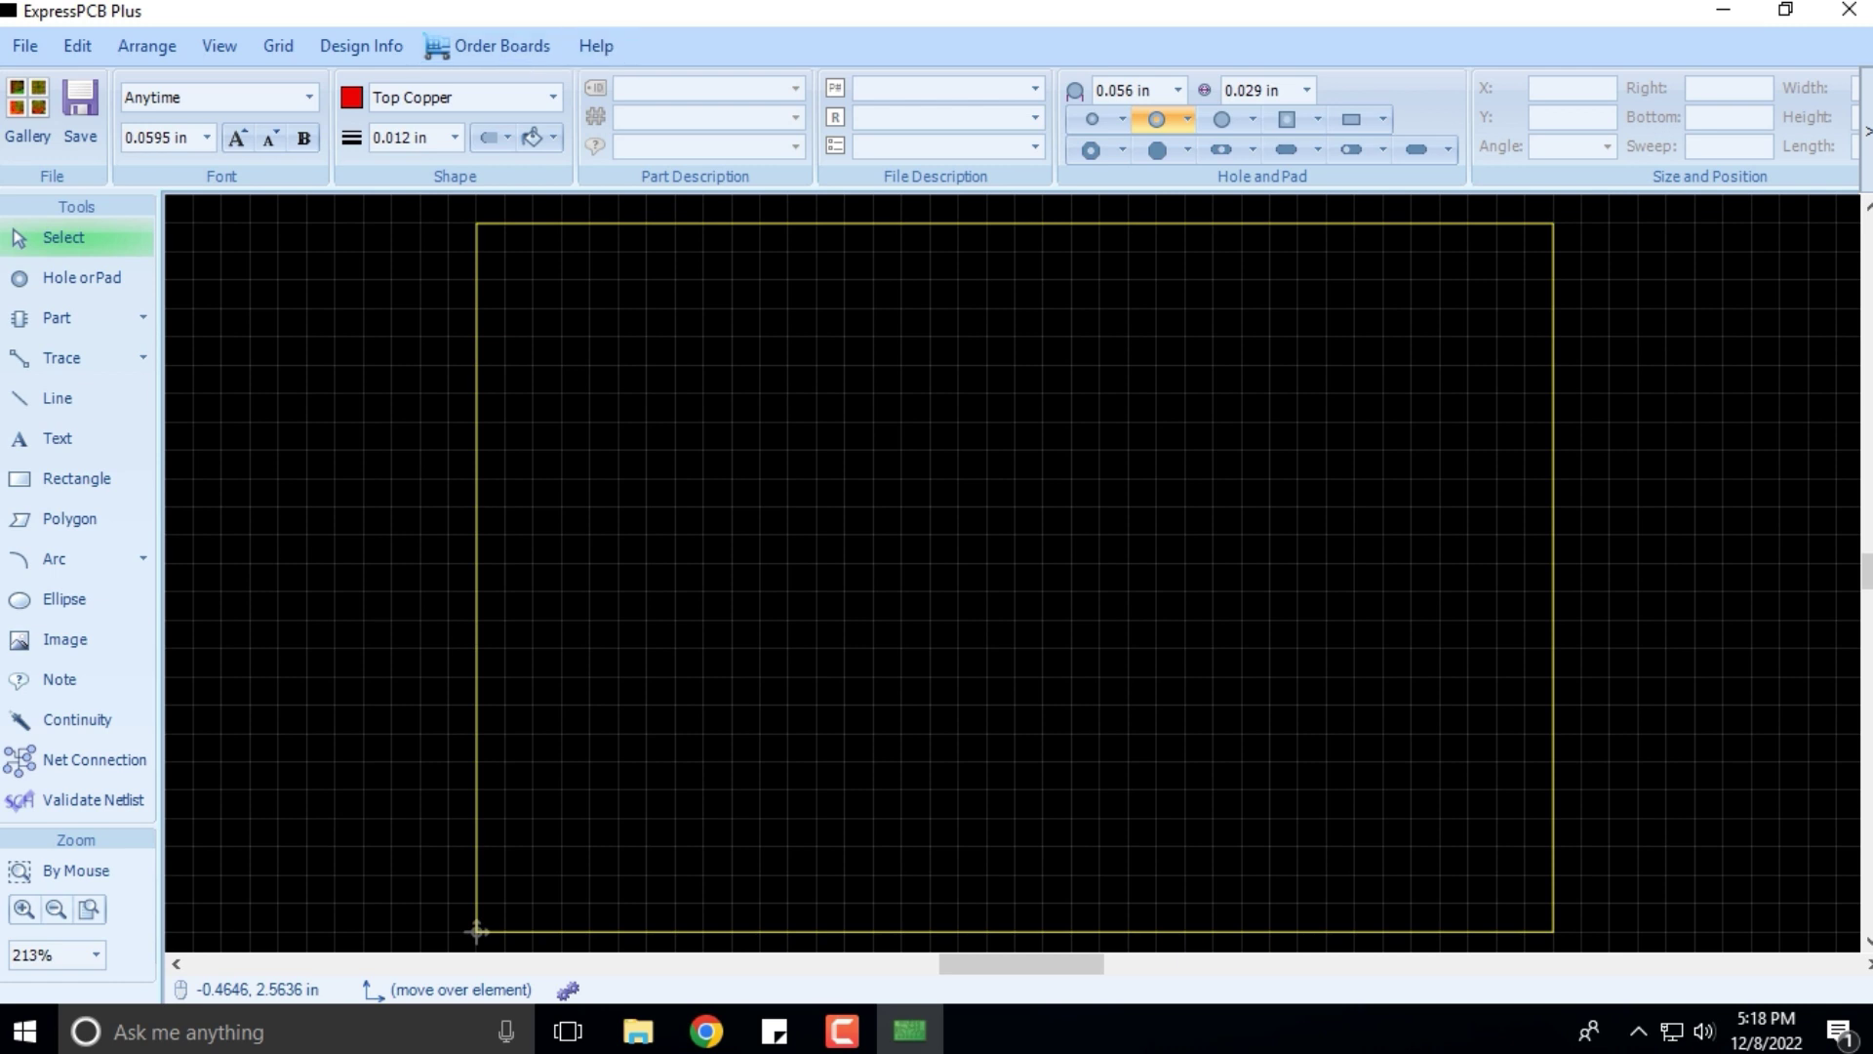
Open PCB Manufacturing information from Help, then dismiss the file-opening prompt.
{"action": "left_click", "coordinate": [596, 46]}
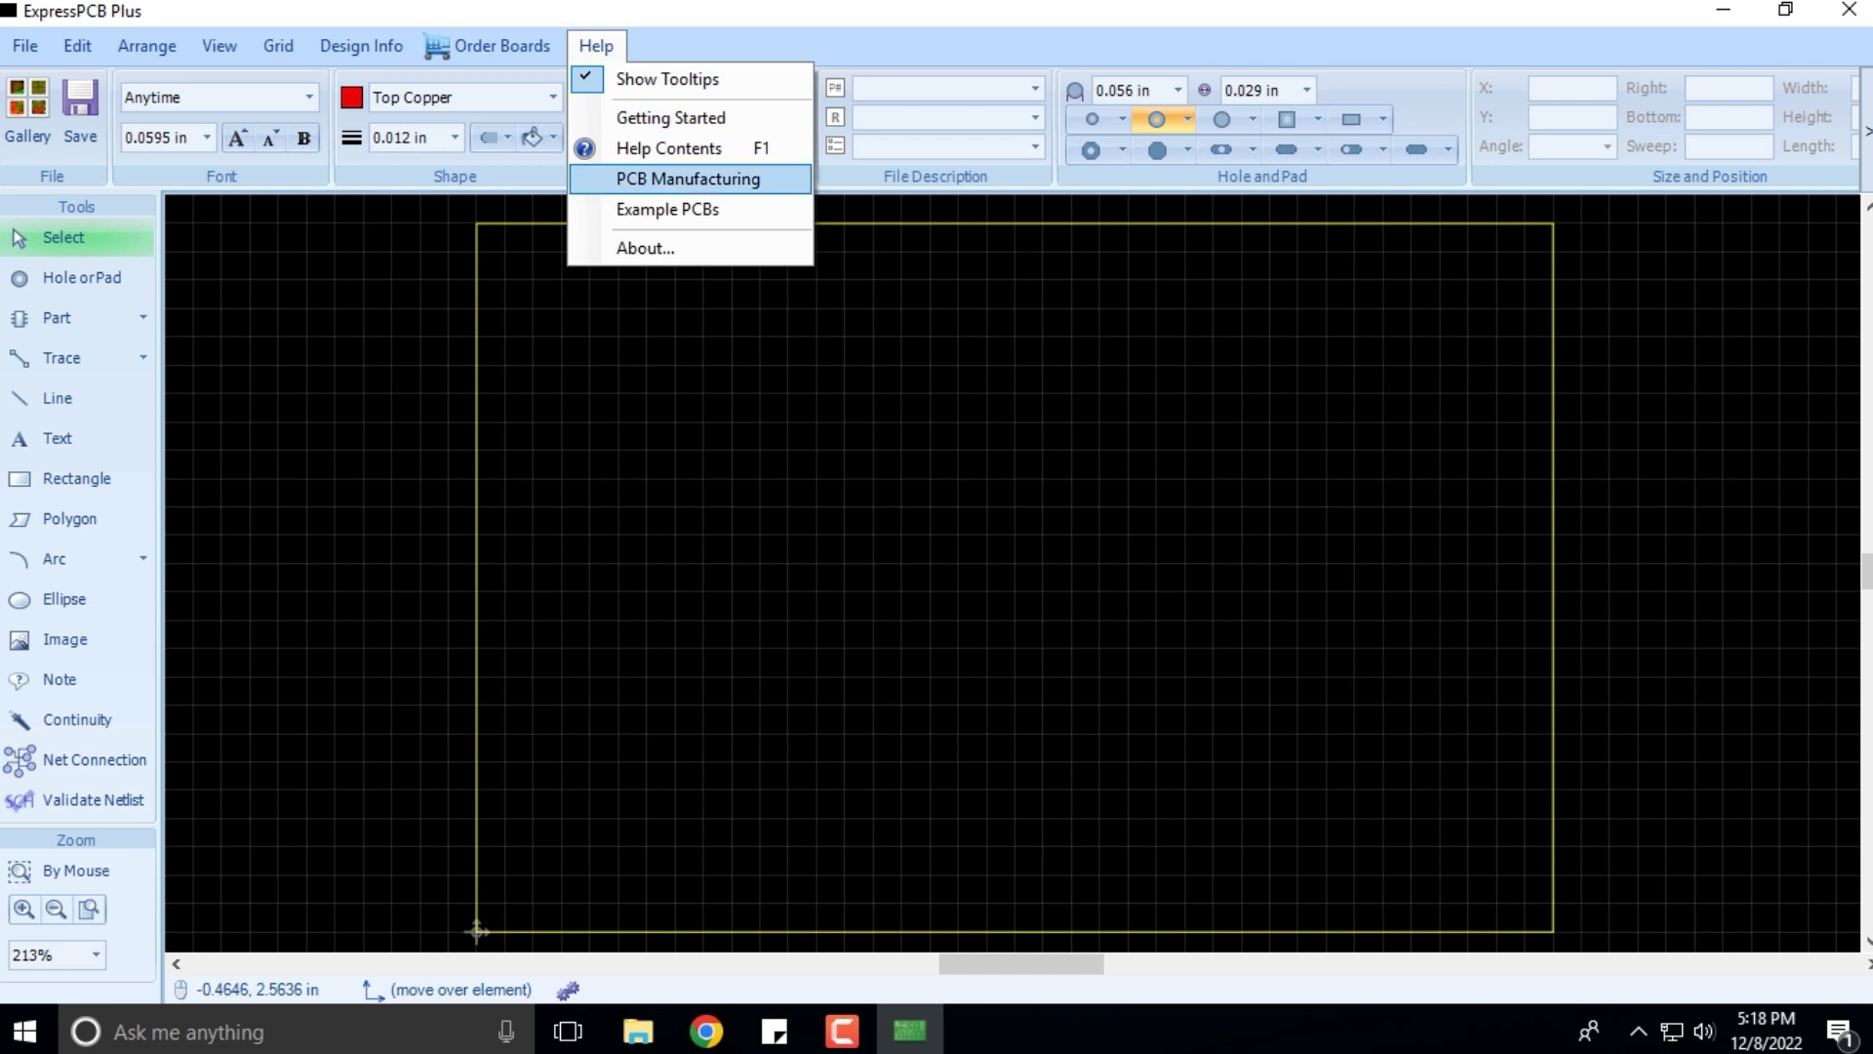
{"action": "left_click", "coordinate": [688, 179]}
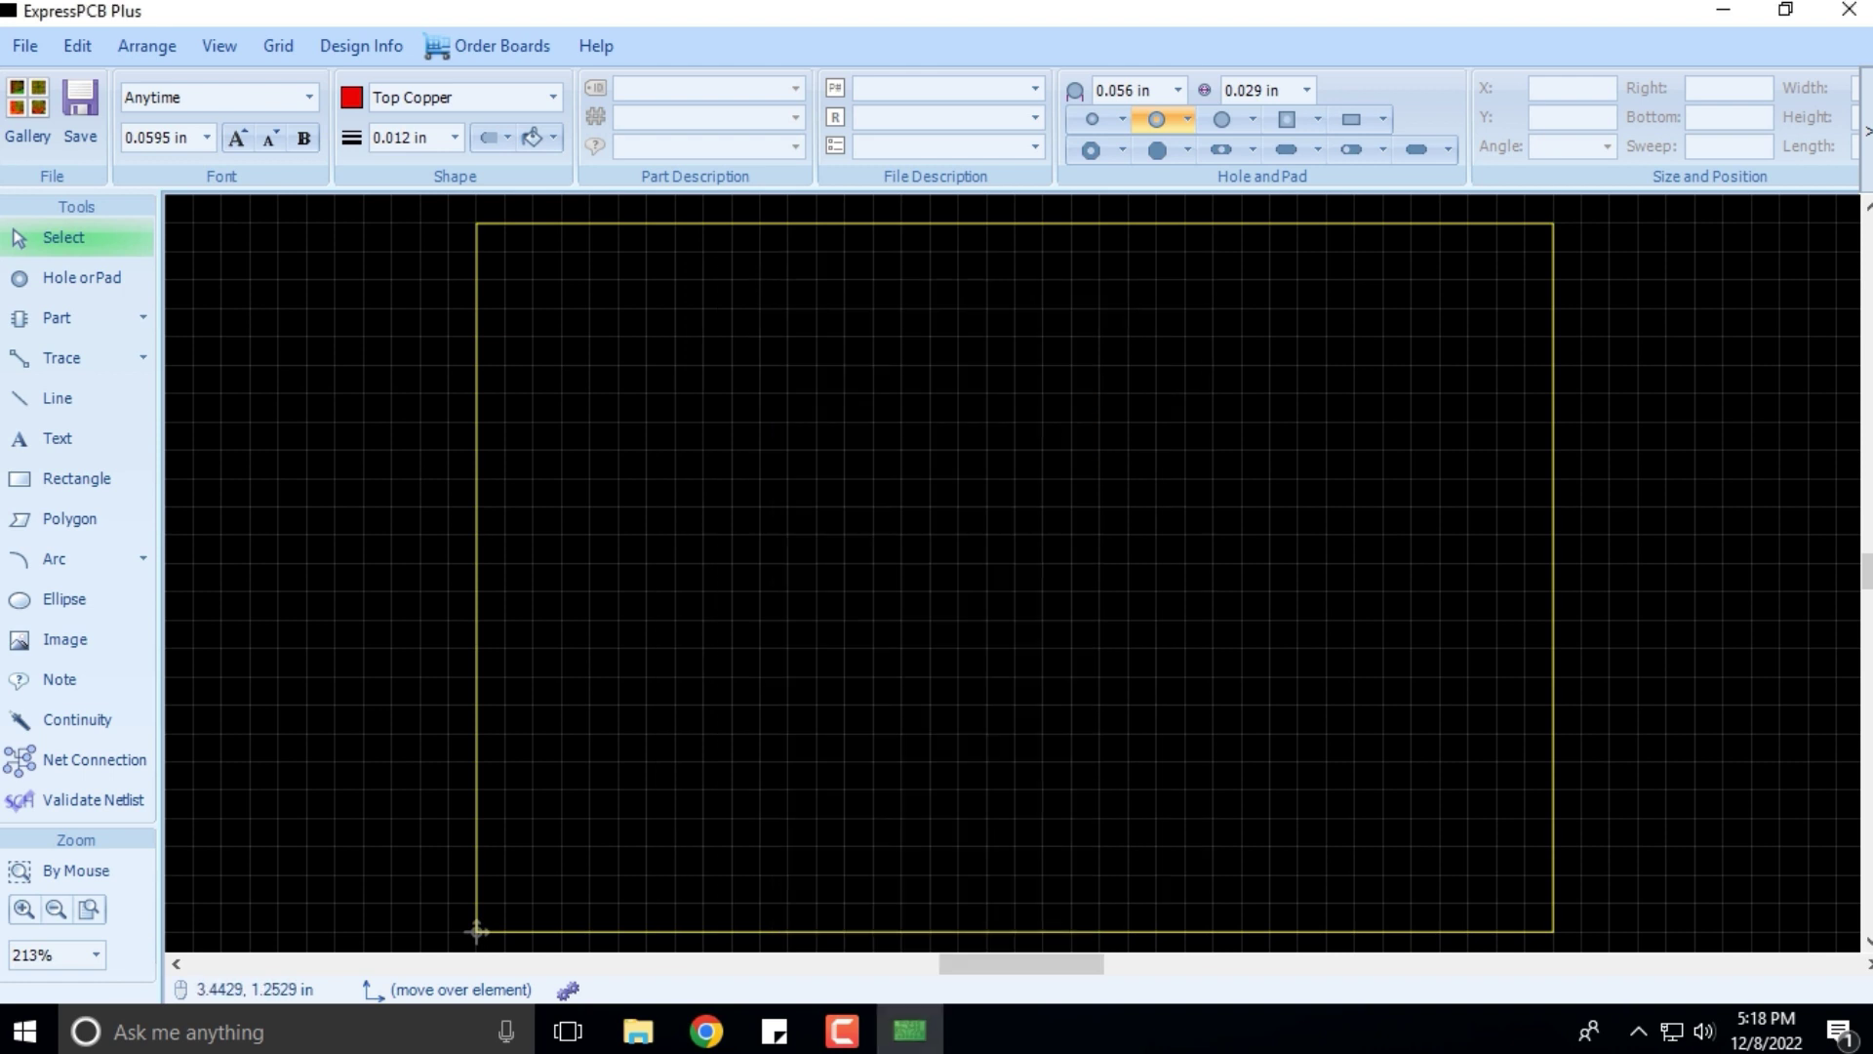
{"action": "left_click", "coordinate": [1029, 903]}
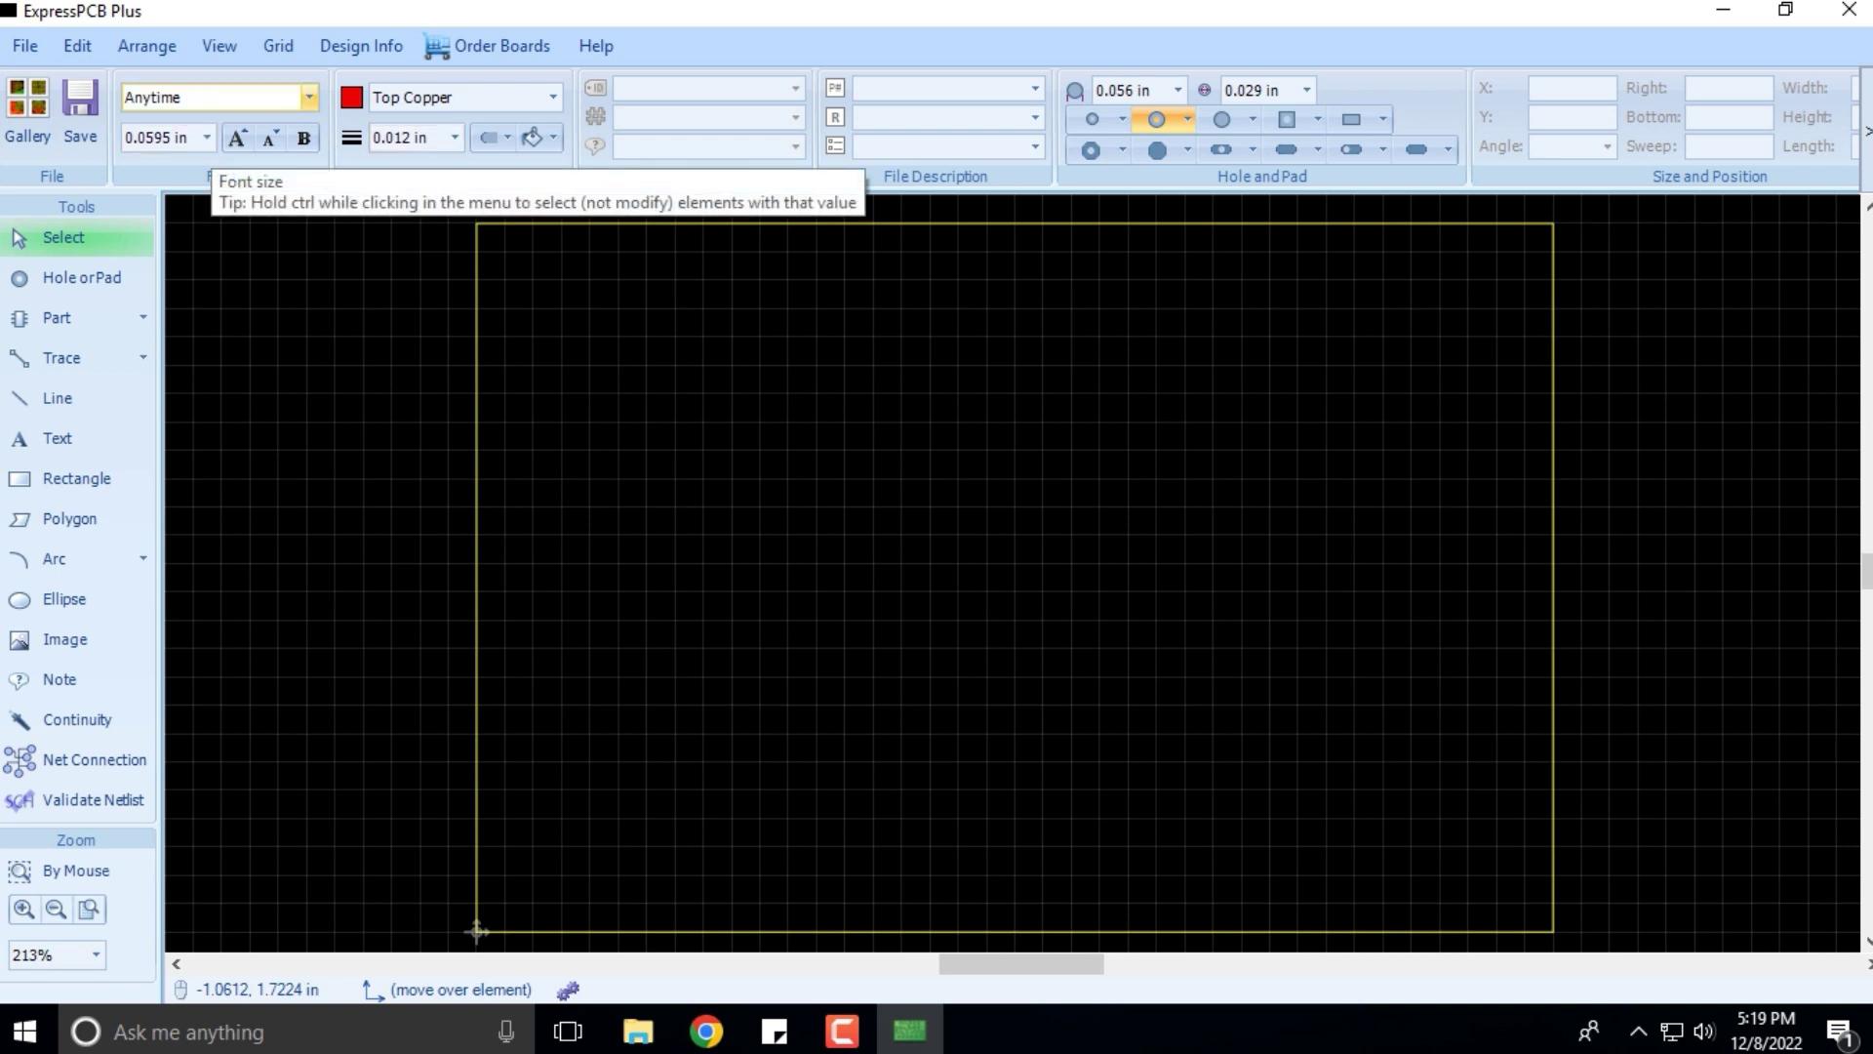
{"action": "left_click", "coordinate": [309, 97]}
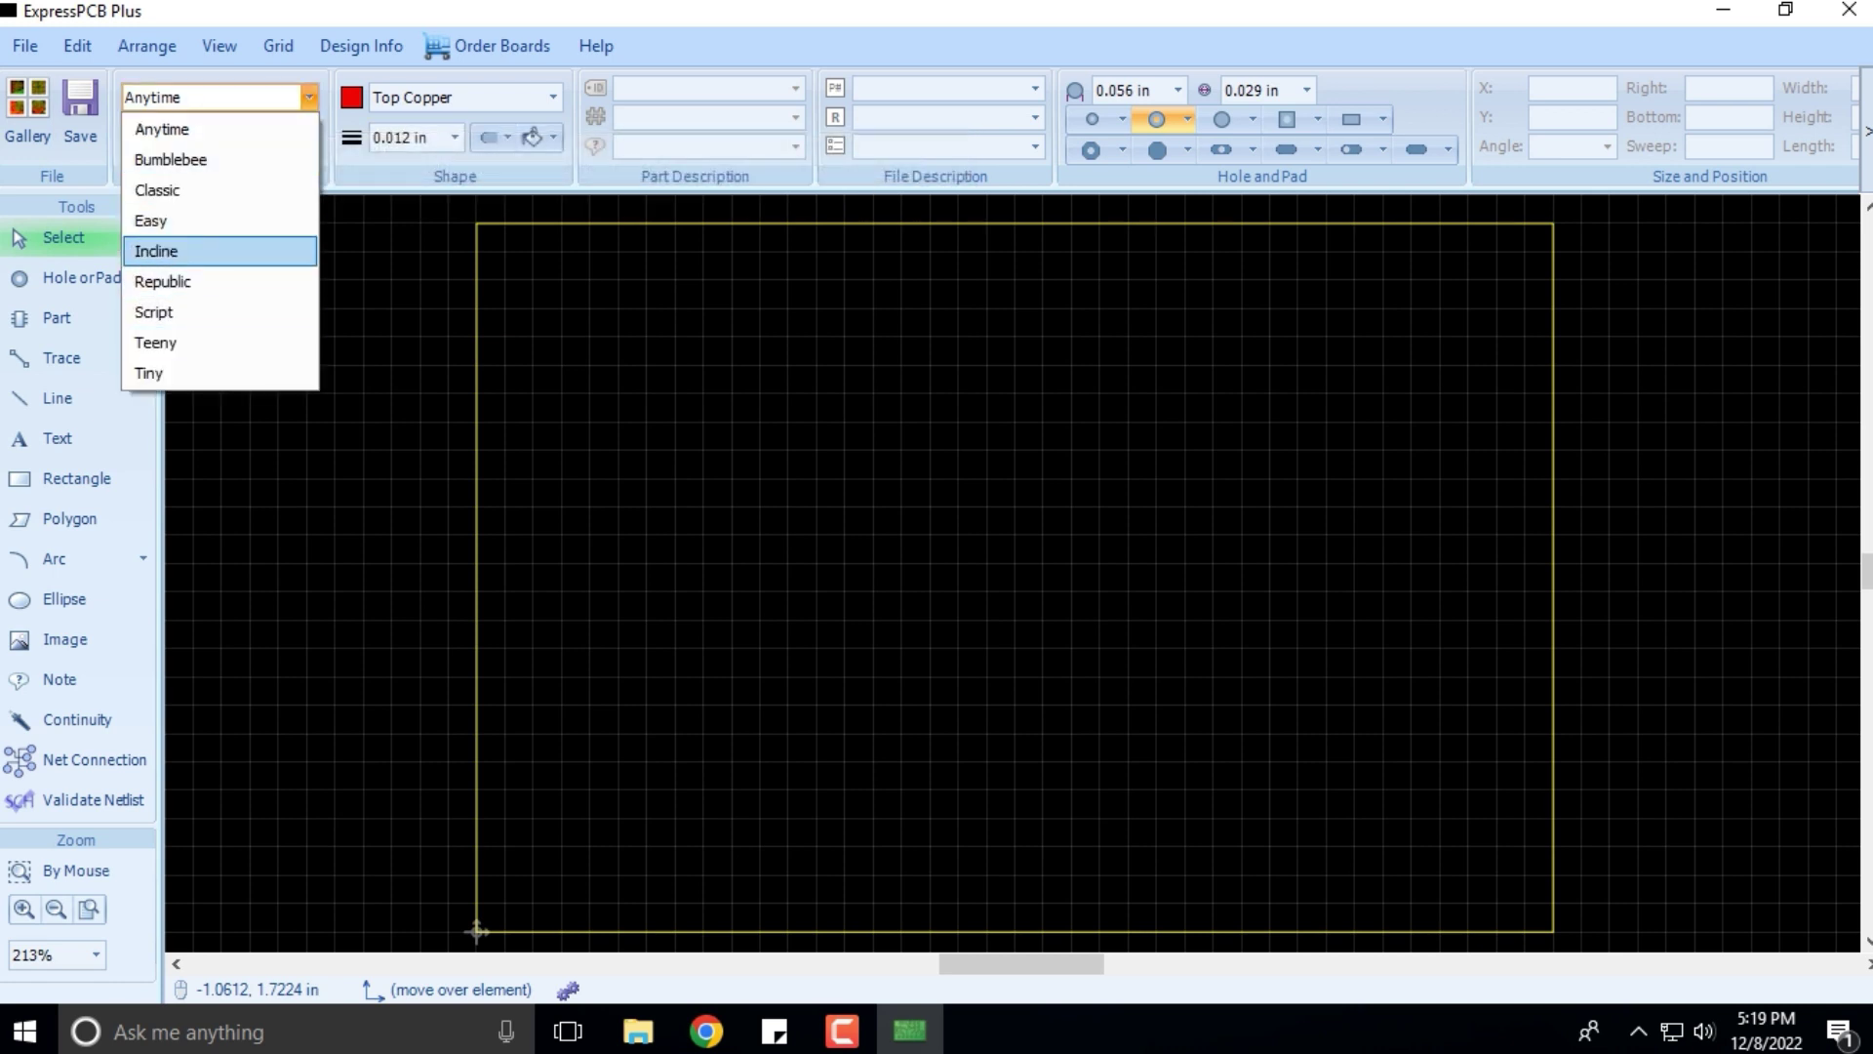
{"action": "left_click", "coordinate": [410, 174]}
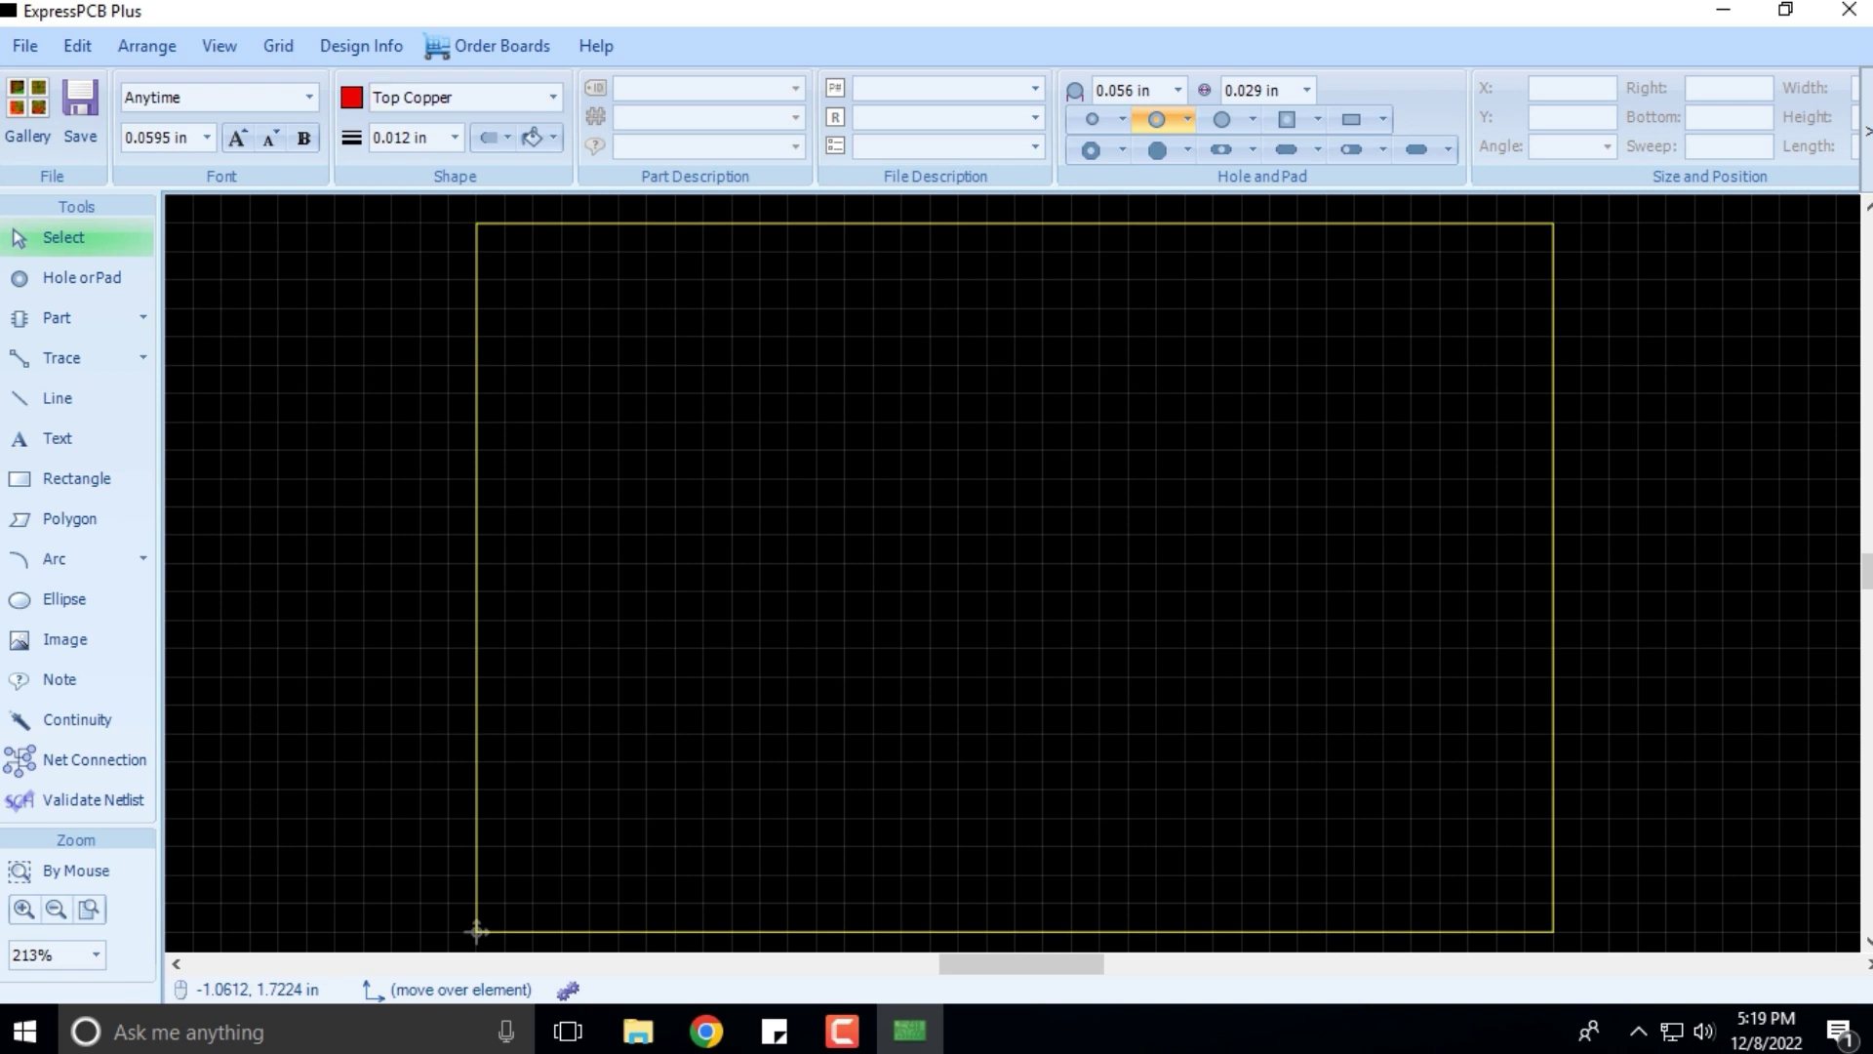
{"action": "left_click", "coordinate": [554, 96]}
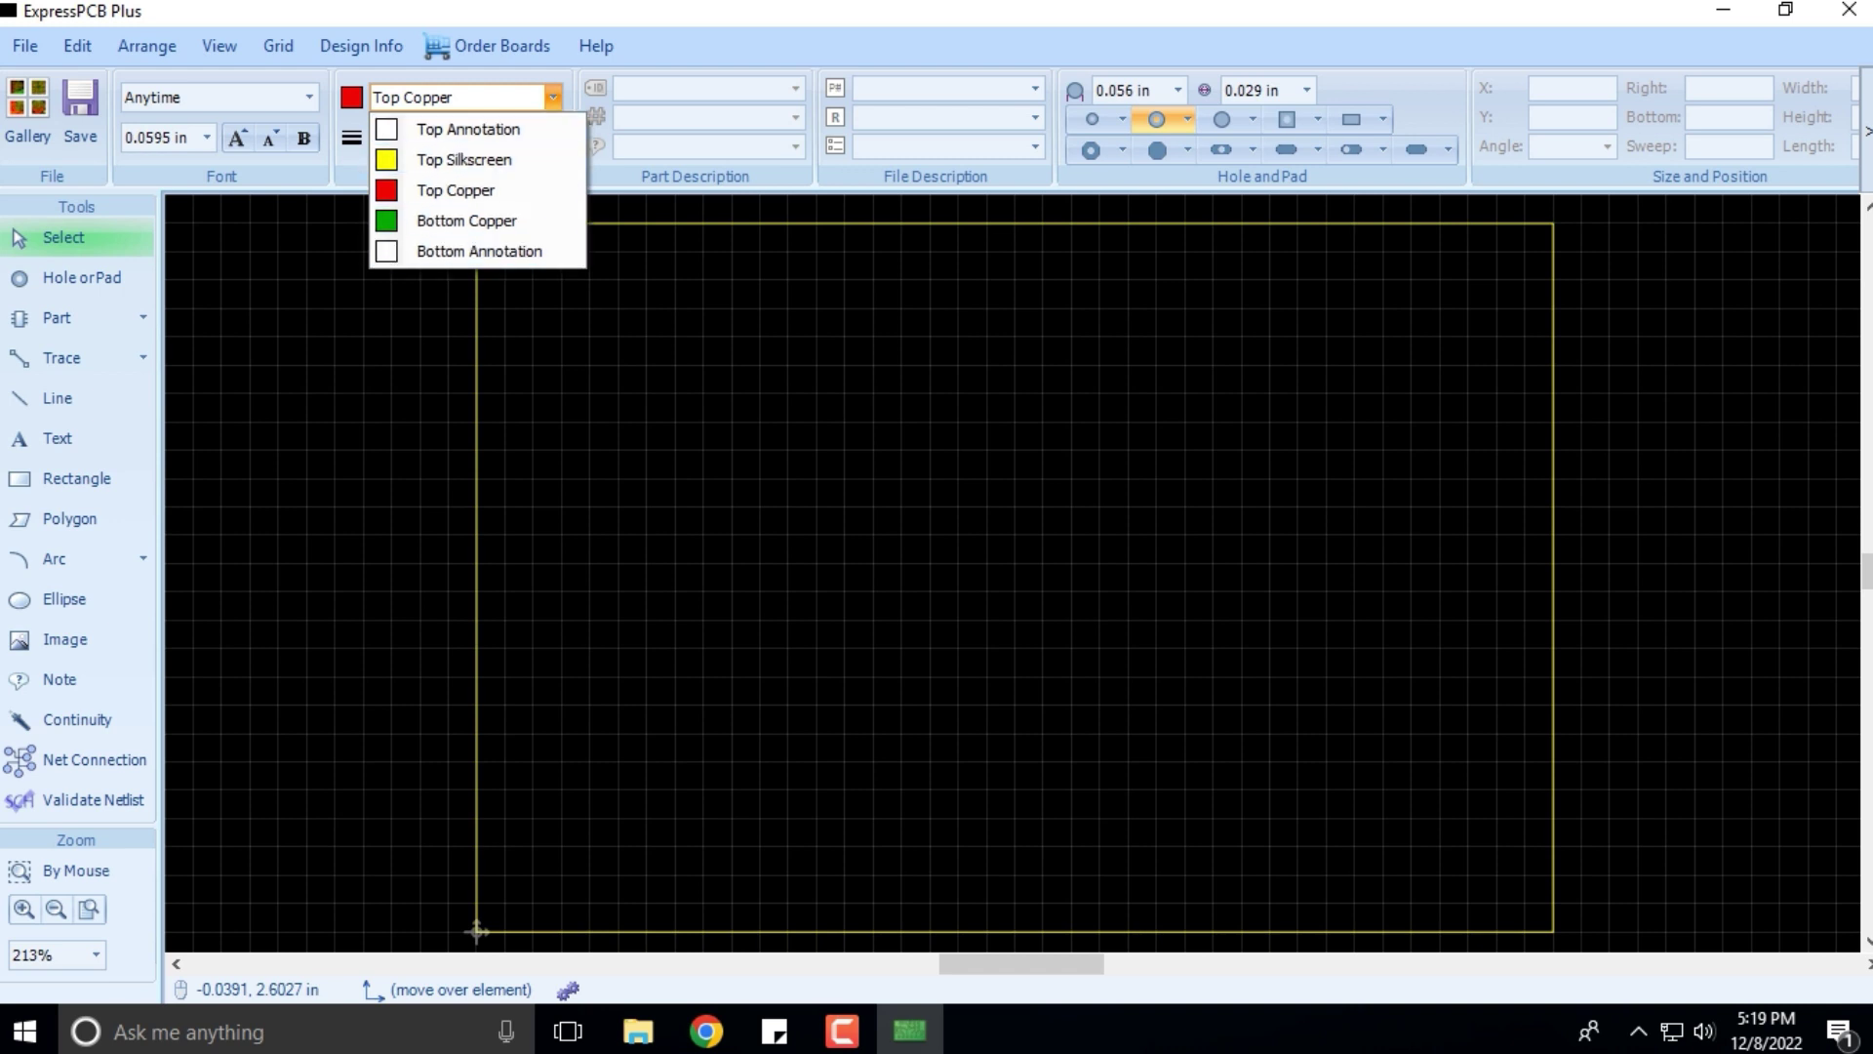
{"action": "left_click", "coordinate": [612, 217]}
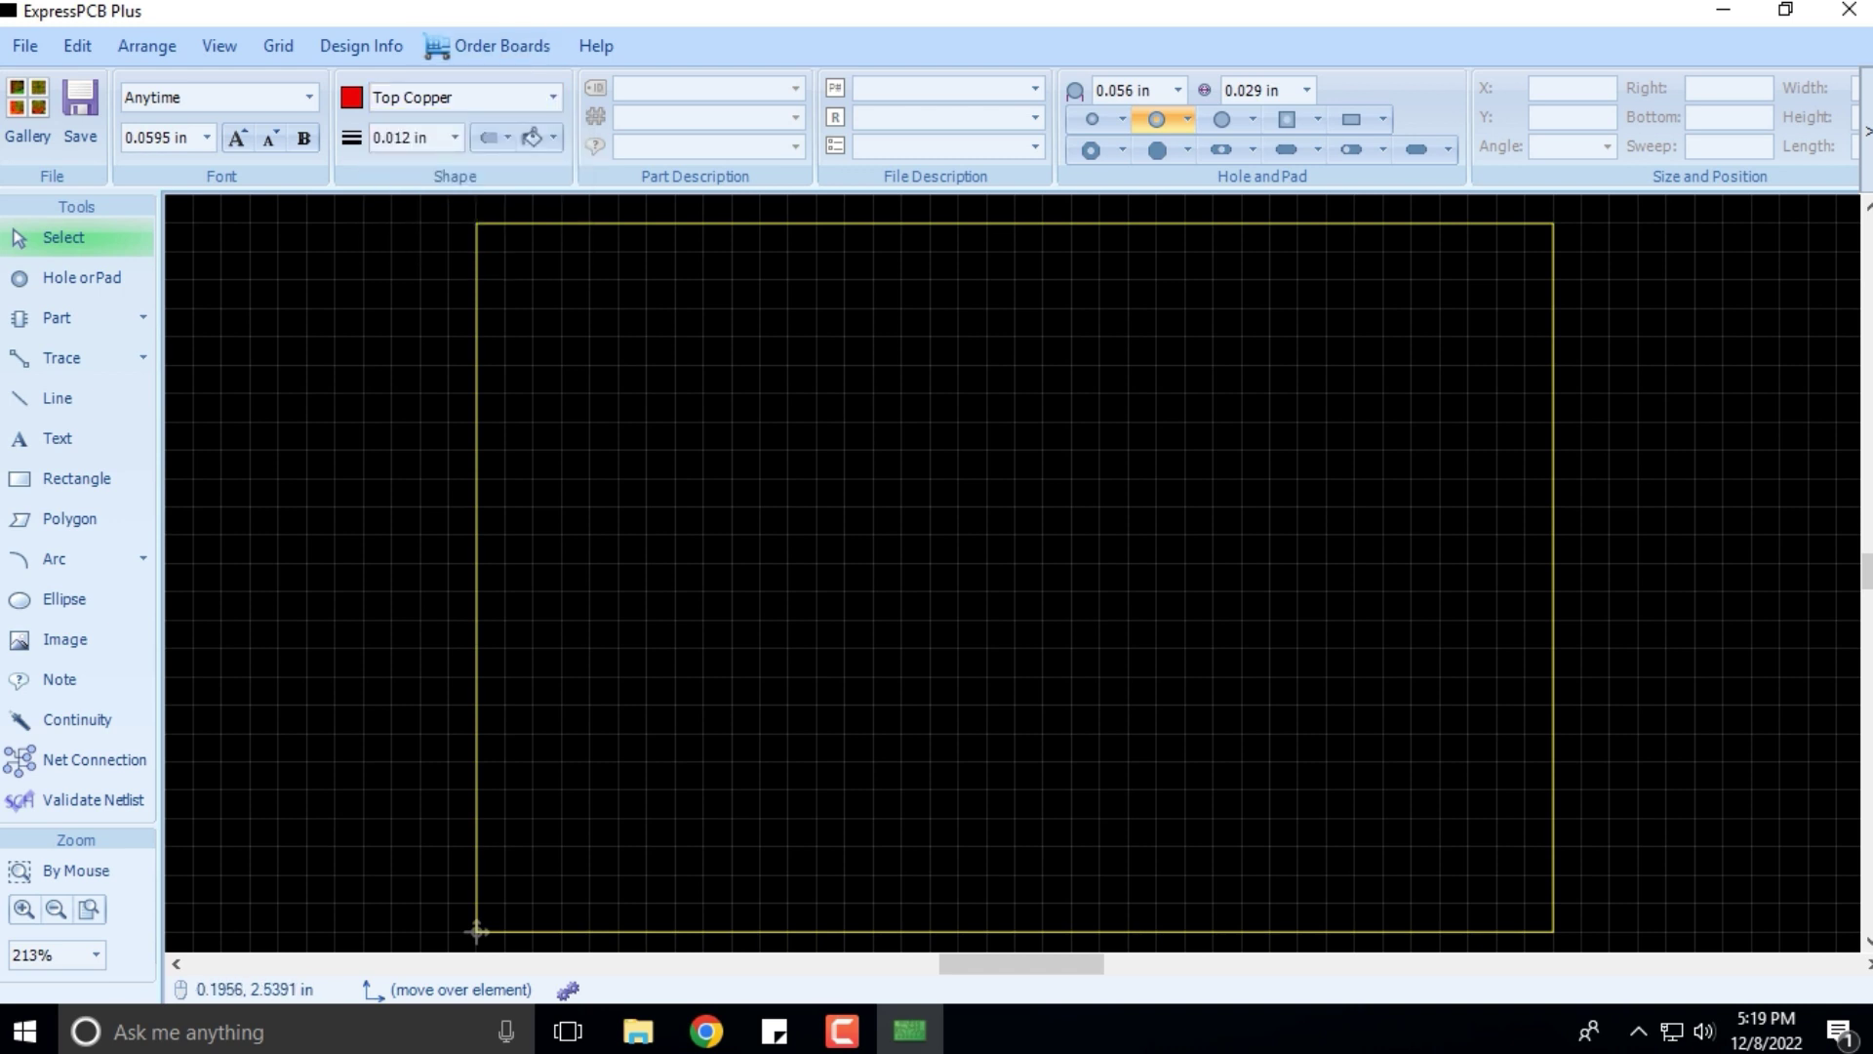
{"action": "left_click", "coordinate": [454, 139]}
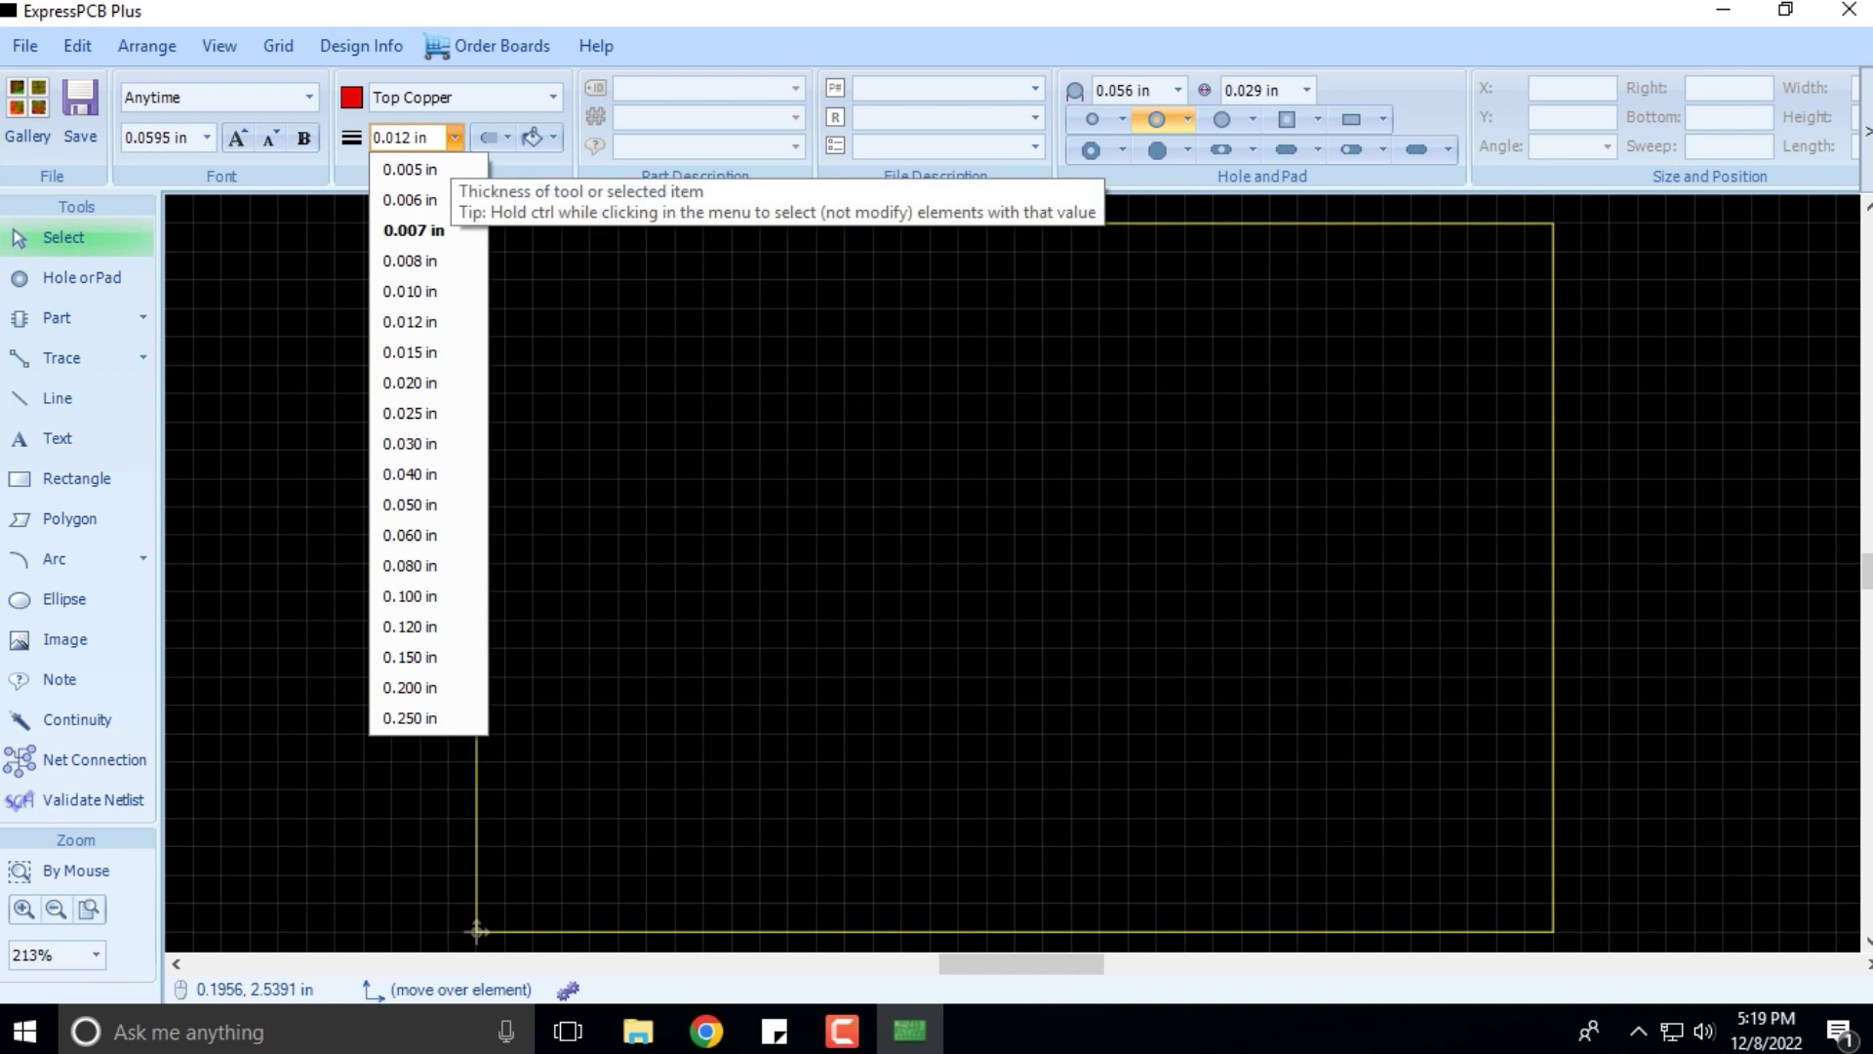
{"action": "left_click", "coordinate": [454, 138]}
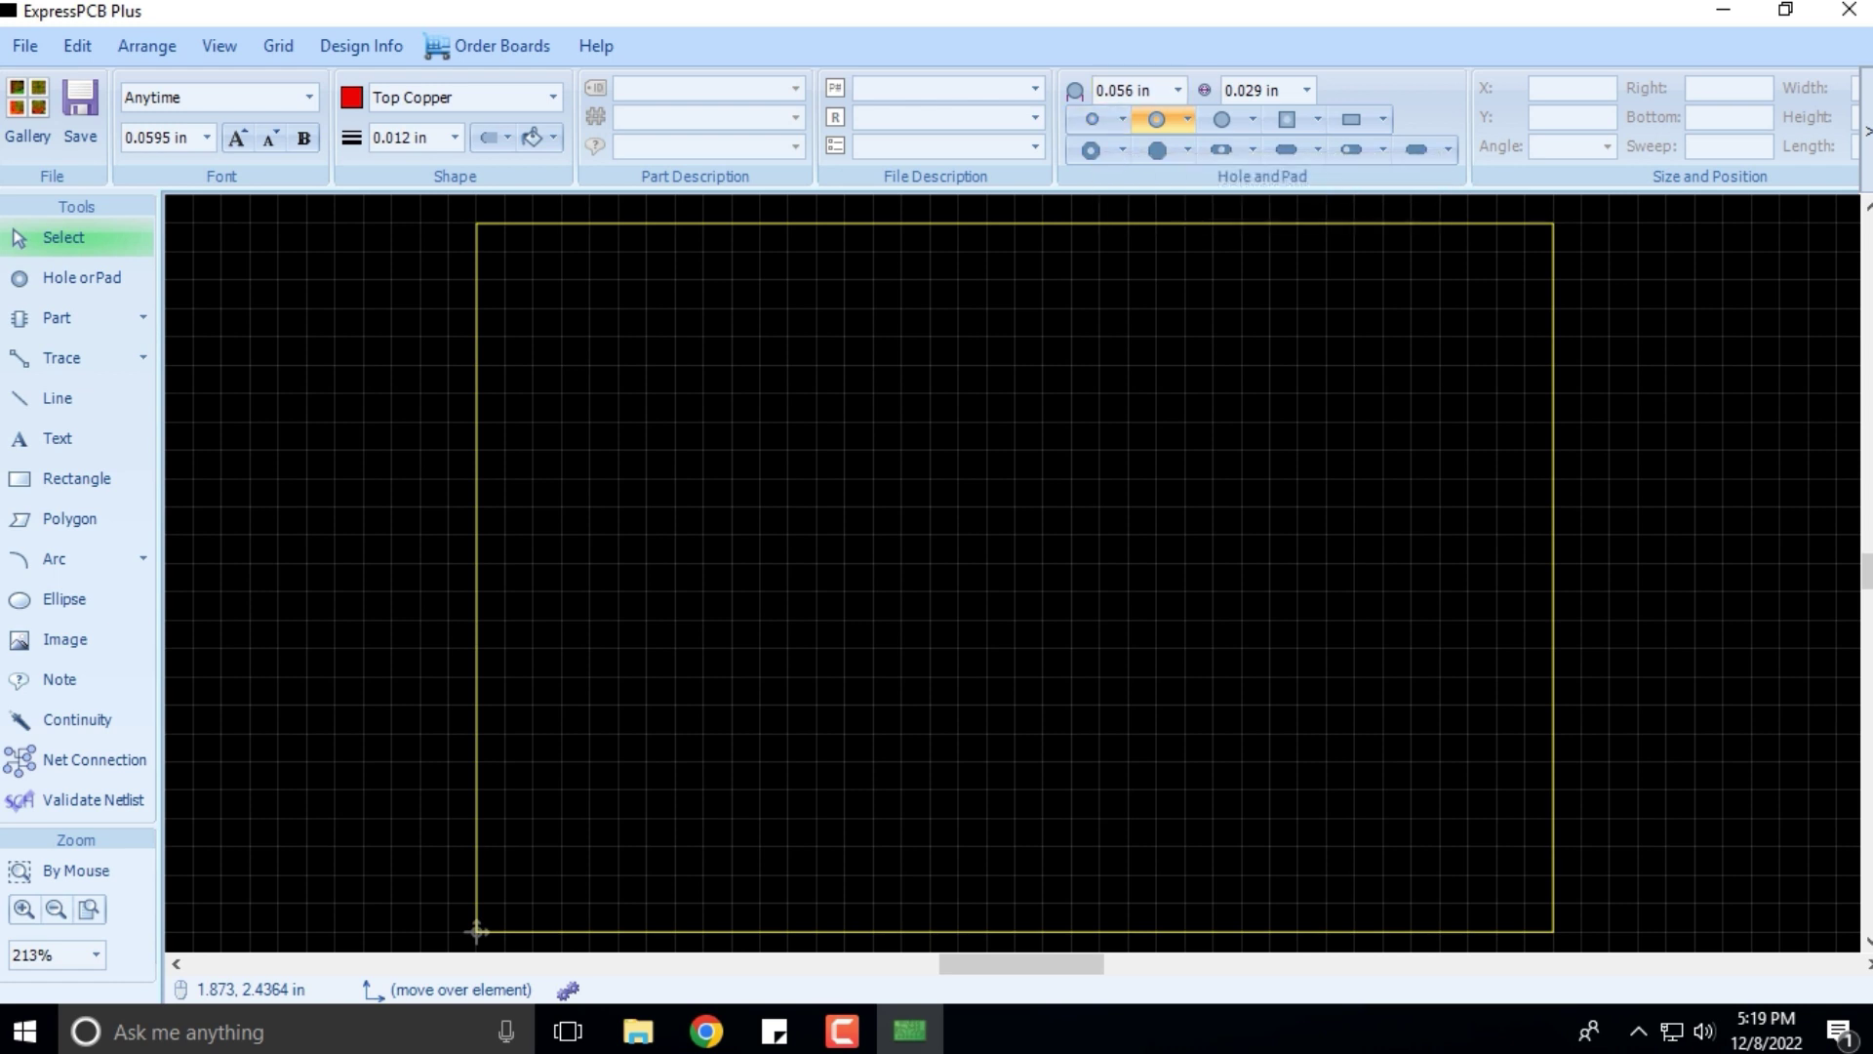
Scroll the ribbon right until Colors & Visibility, Layer View and Turn Over are visible.
{"action": "left_click", "coordinate": [1866, 129]}
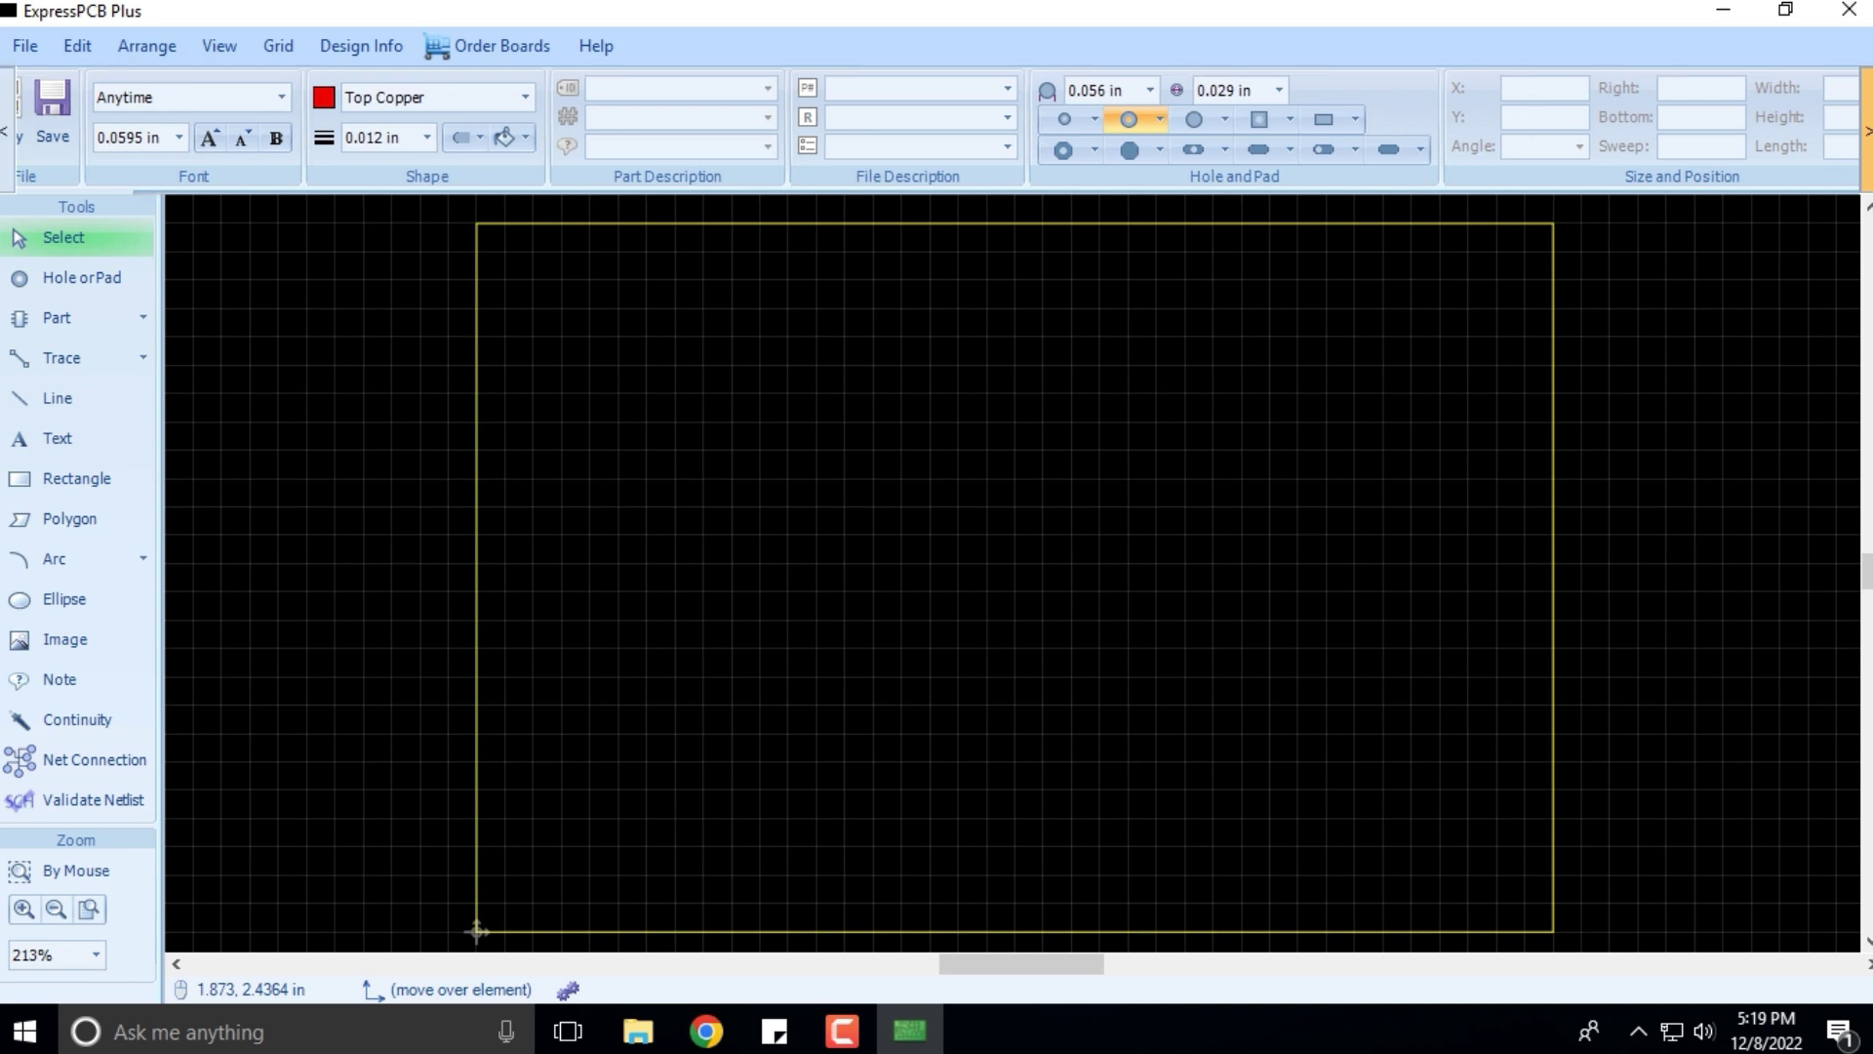
{"action": "left_click", "coordinate": [1866, 130]}
{"action": "left_click", "coordinate": [1867, 129]}
{"action": "left_click", "coordinate": [1866, 130]}
{"action": "left_click", "coordinate": [1866, 129]}
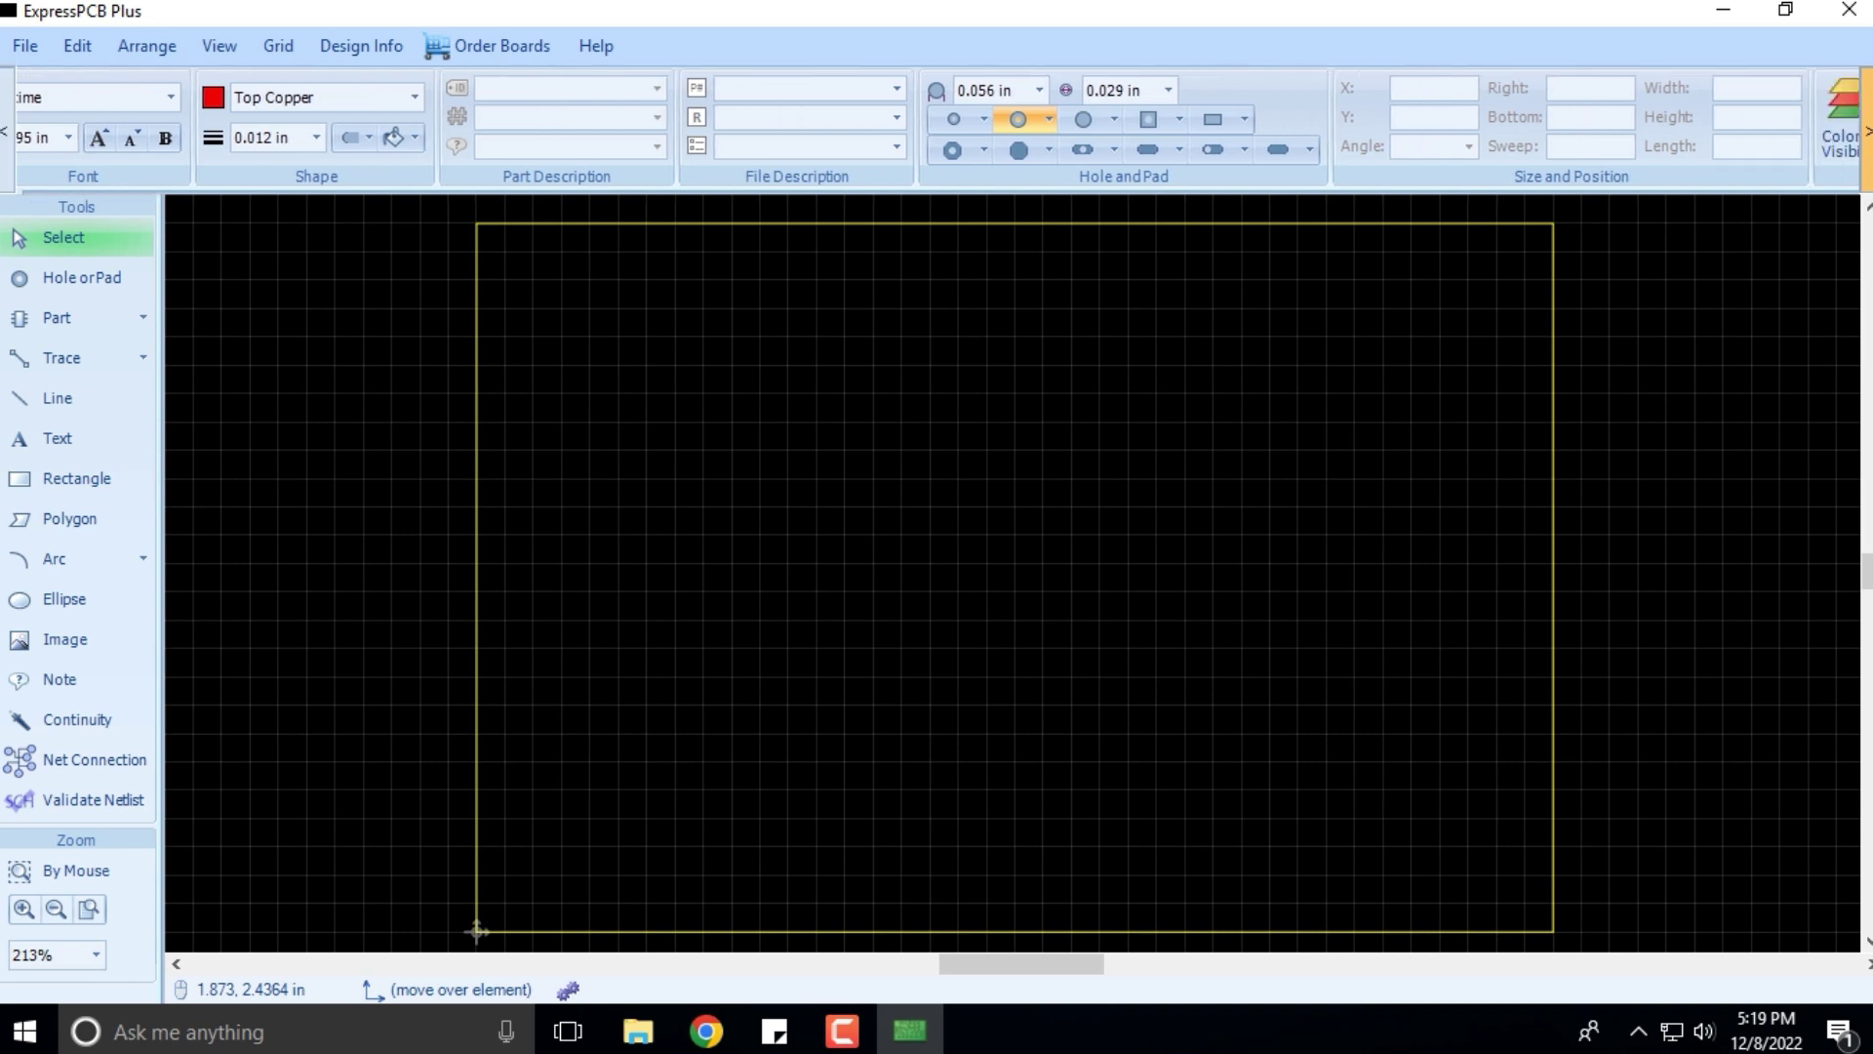
{"action": "left_click", "coordinate": [1866, 130]}
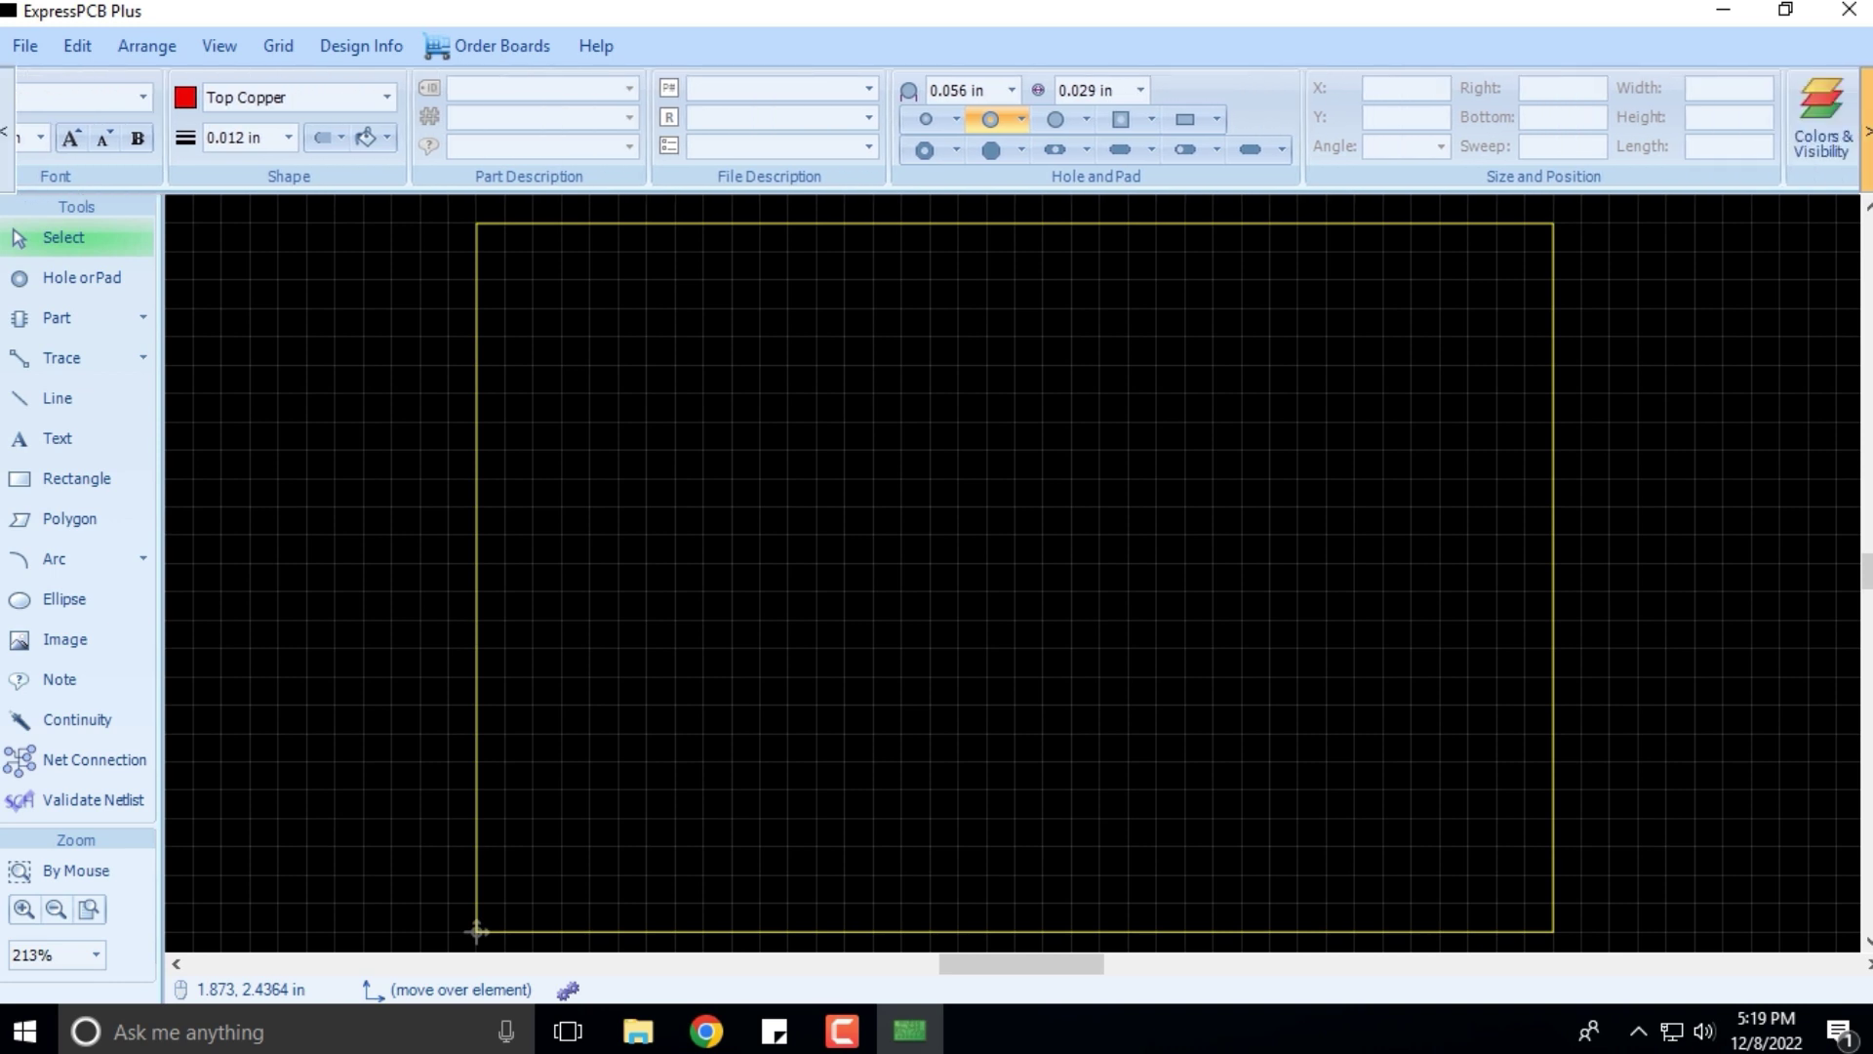
{"action": "left_click", "coordinate": [1866, 130]}
{"action": "left_click", "coordinate": [1866, 130]}
{"action": "left_click", "coordinate": [1866, 130]}
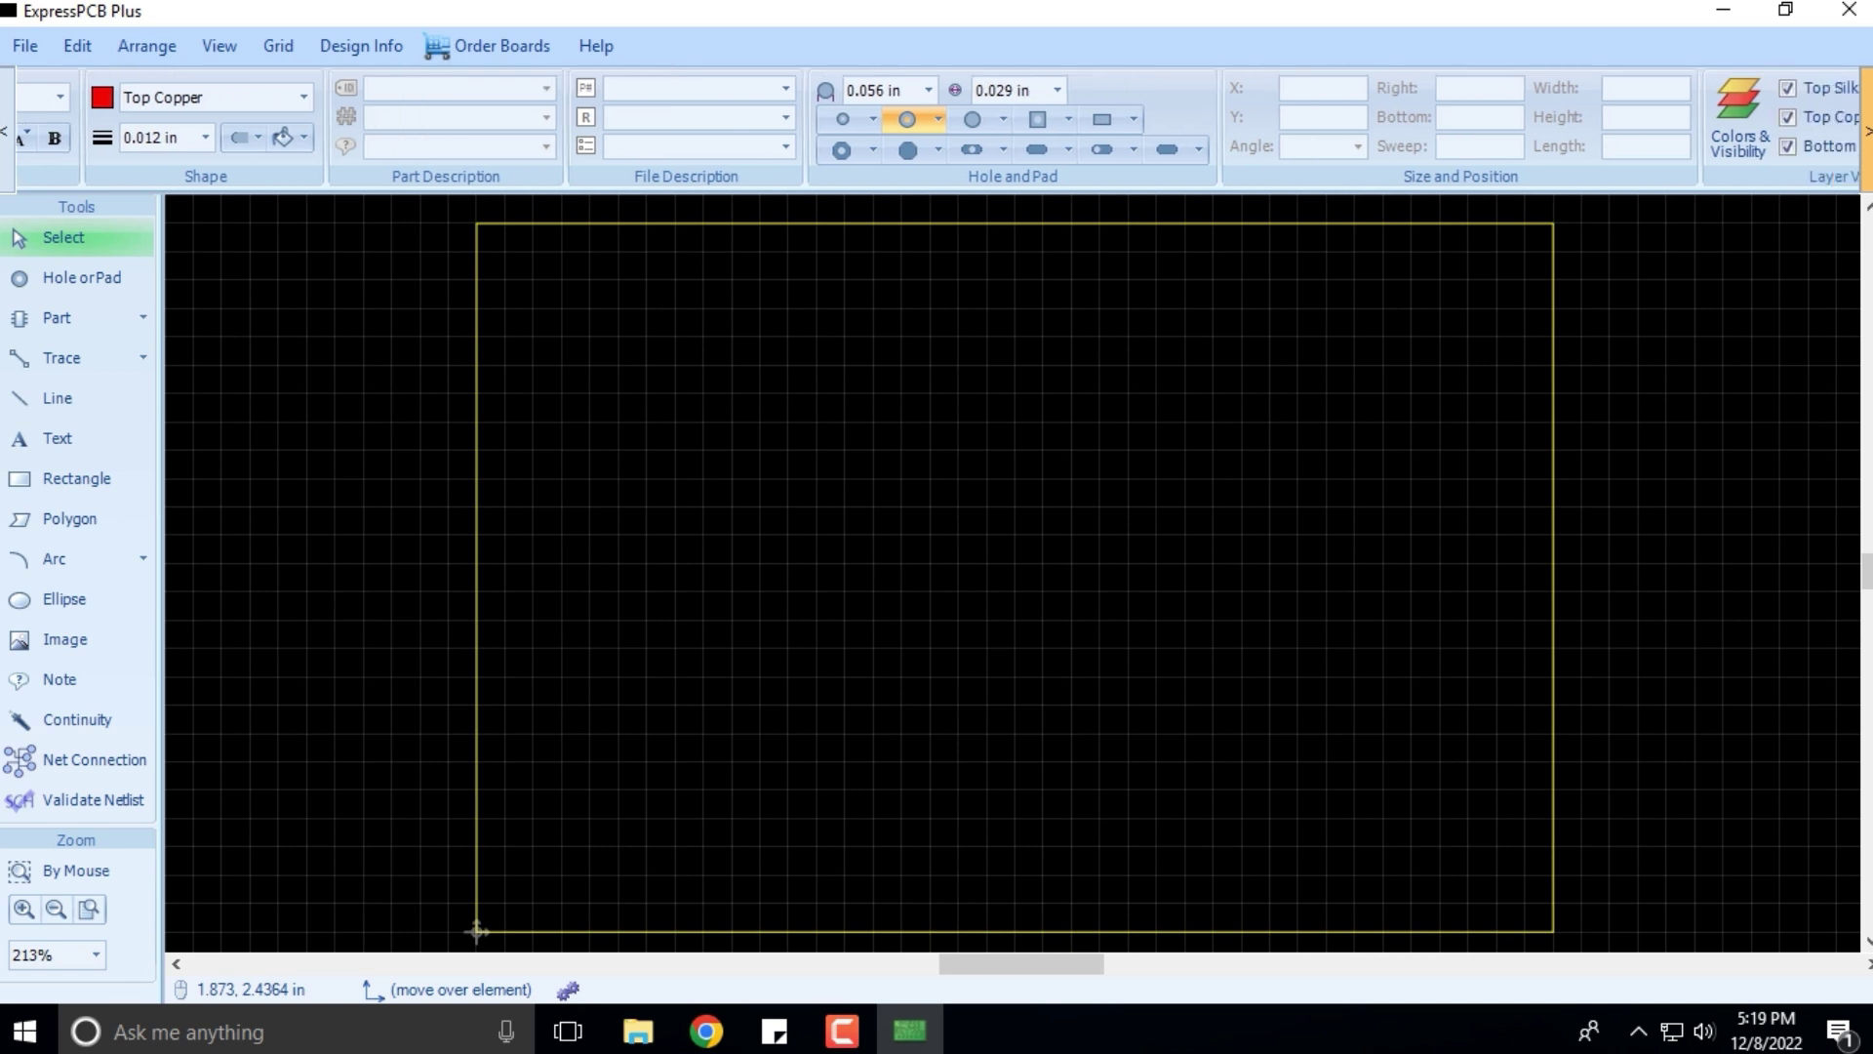
{"action": "left_click", "coordinate": [1866, 130]}
{"action": "left_click", "coordinate": [1866, 130]}
{"action": "left_click", "coordinate": [1866, 130]}
{"action": "left_click", "coordinate": [1866, 130]}
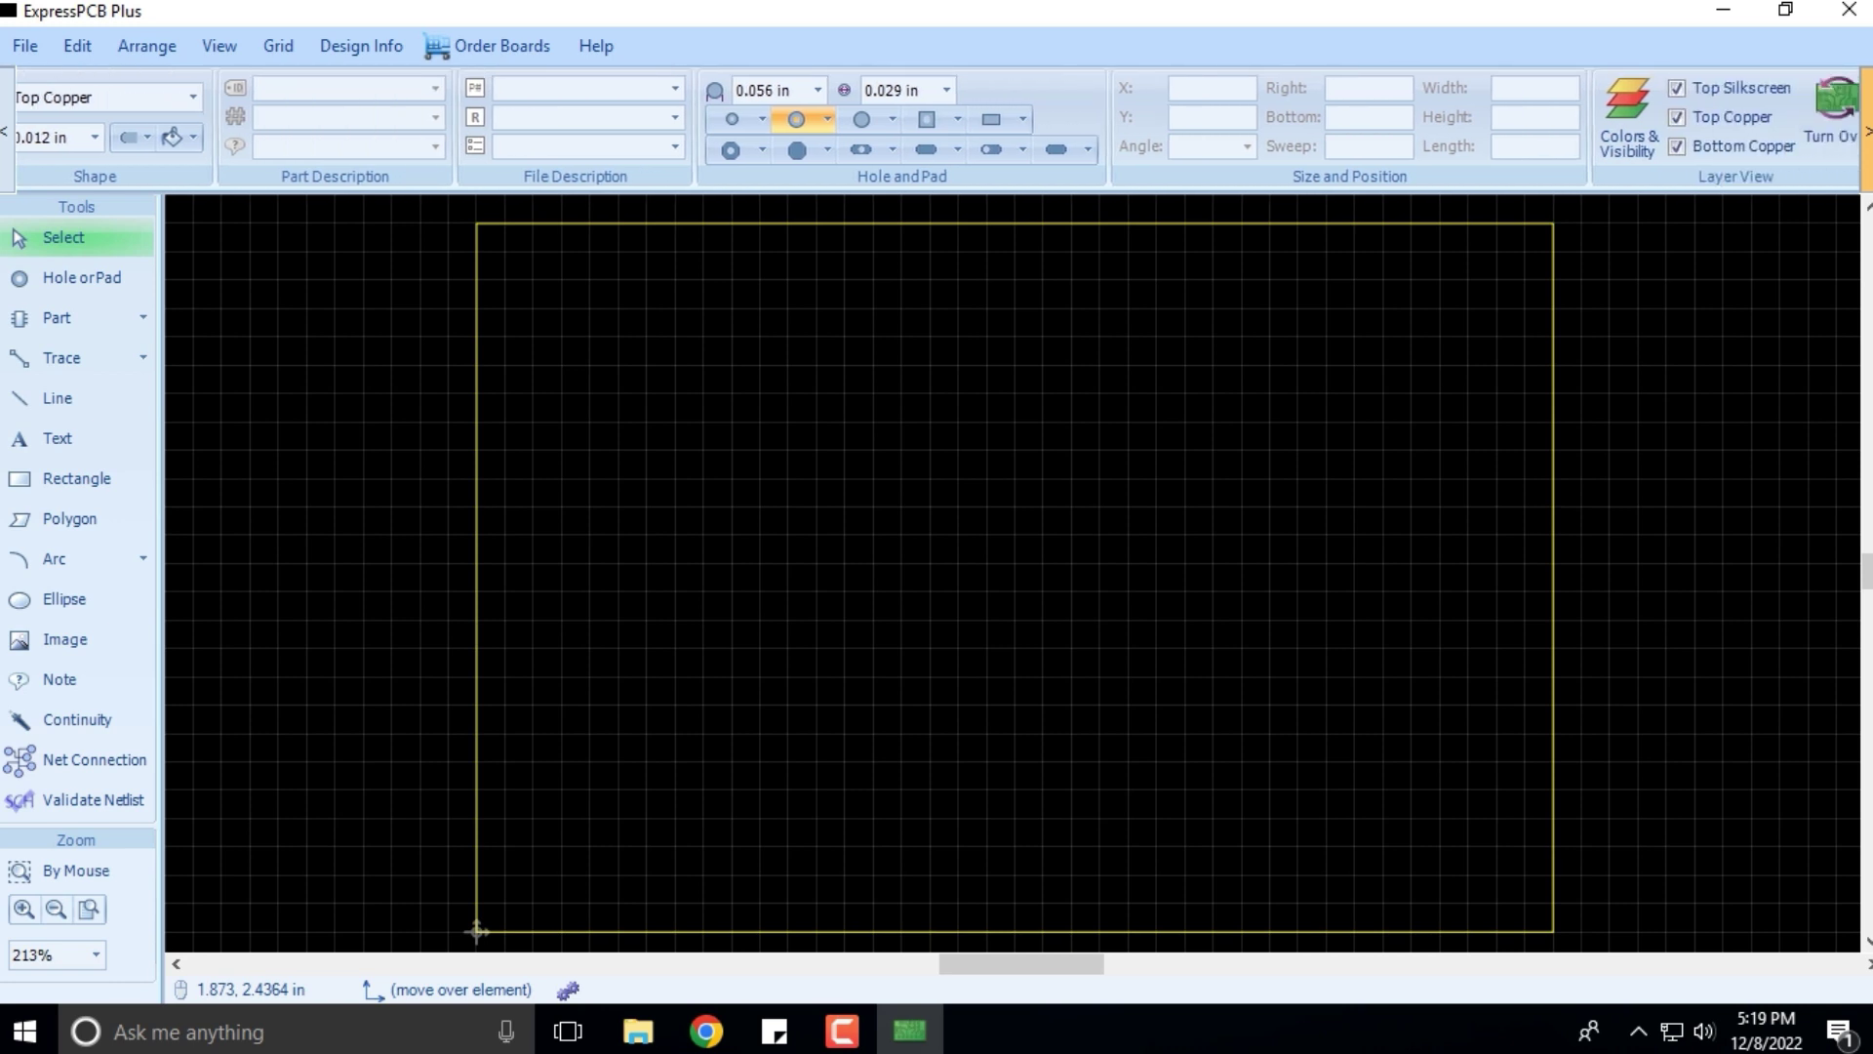
{"action": "left_click", "coordinate": [1866, 130]}
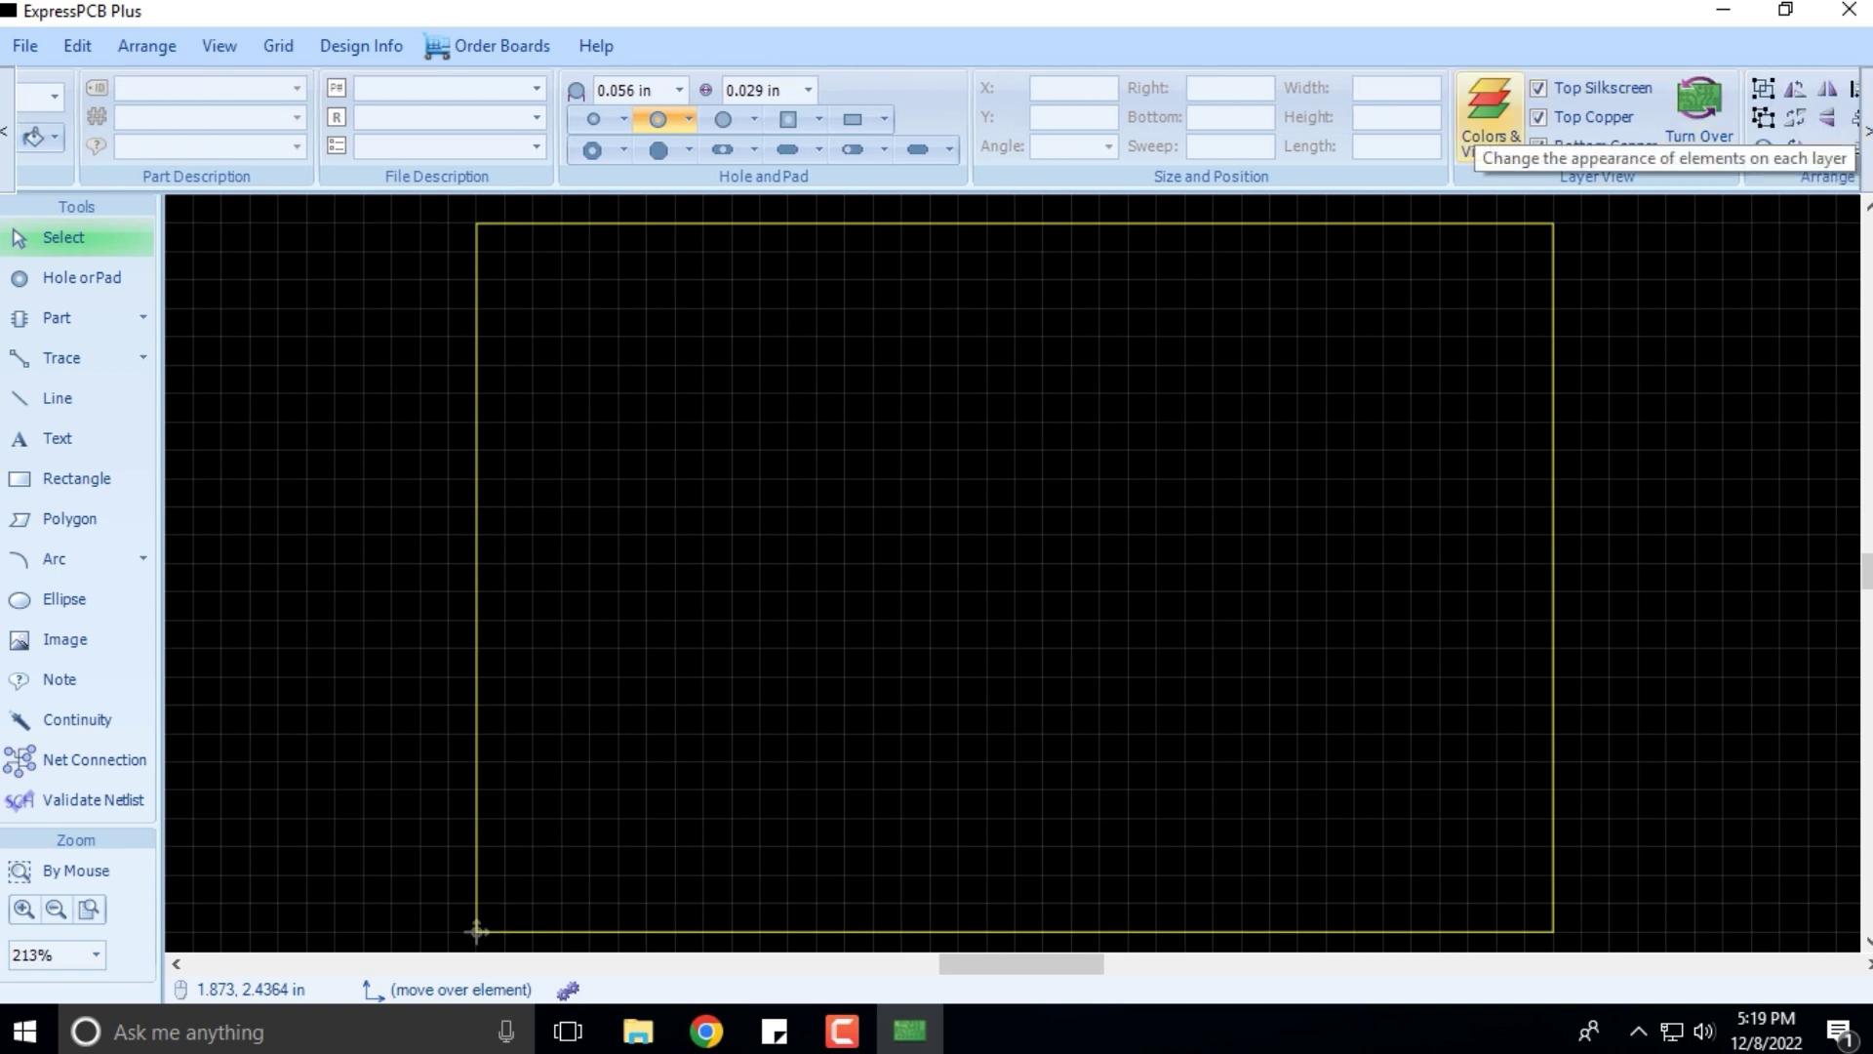
Open Layer Colors and Visibility and inspect its Colors and Visibility presets without changing them.
{"action": "left_click", "coordinate": [1490, 113]}
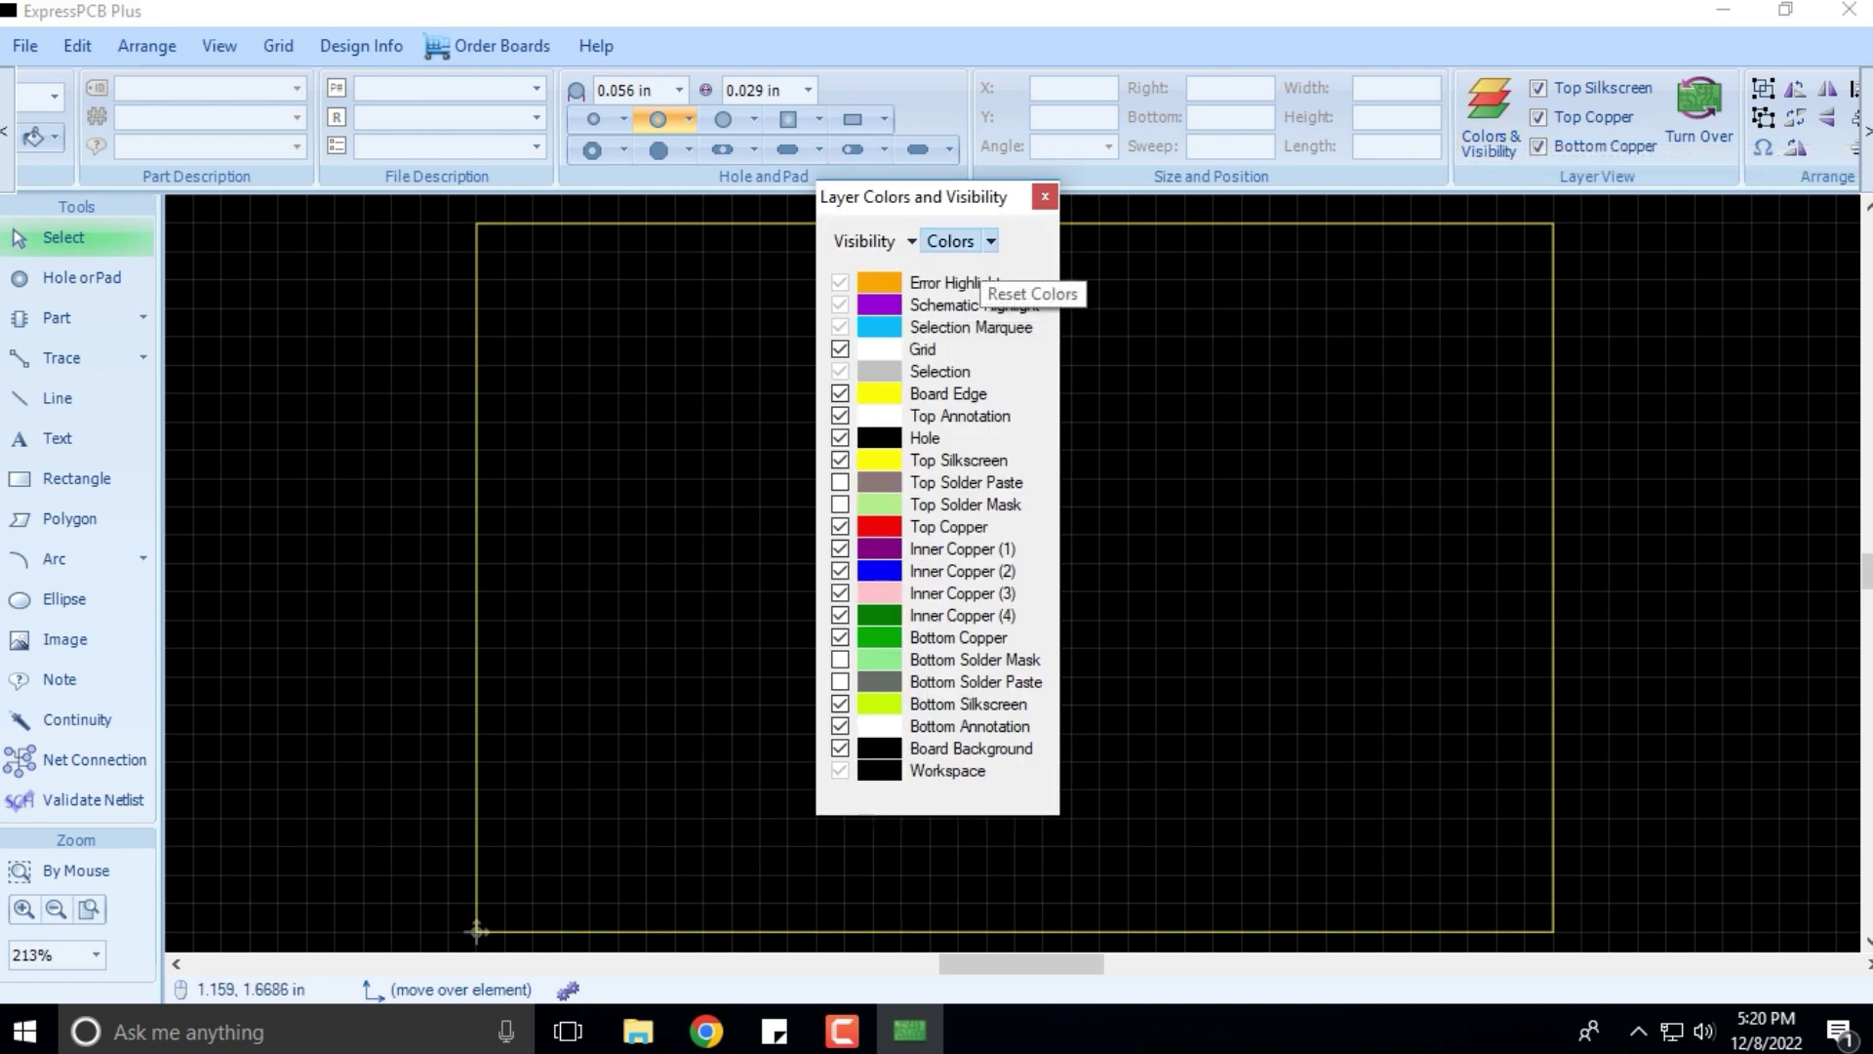
{"action": "left_click", "coordinate": [991, 243]}
{"action": "left_click", "coordinate": [991, 243]}
{"action": "left_click", "coordinate": [991, 243]}
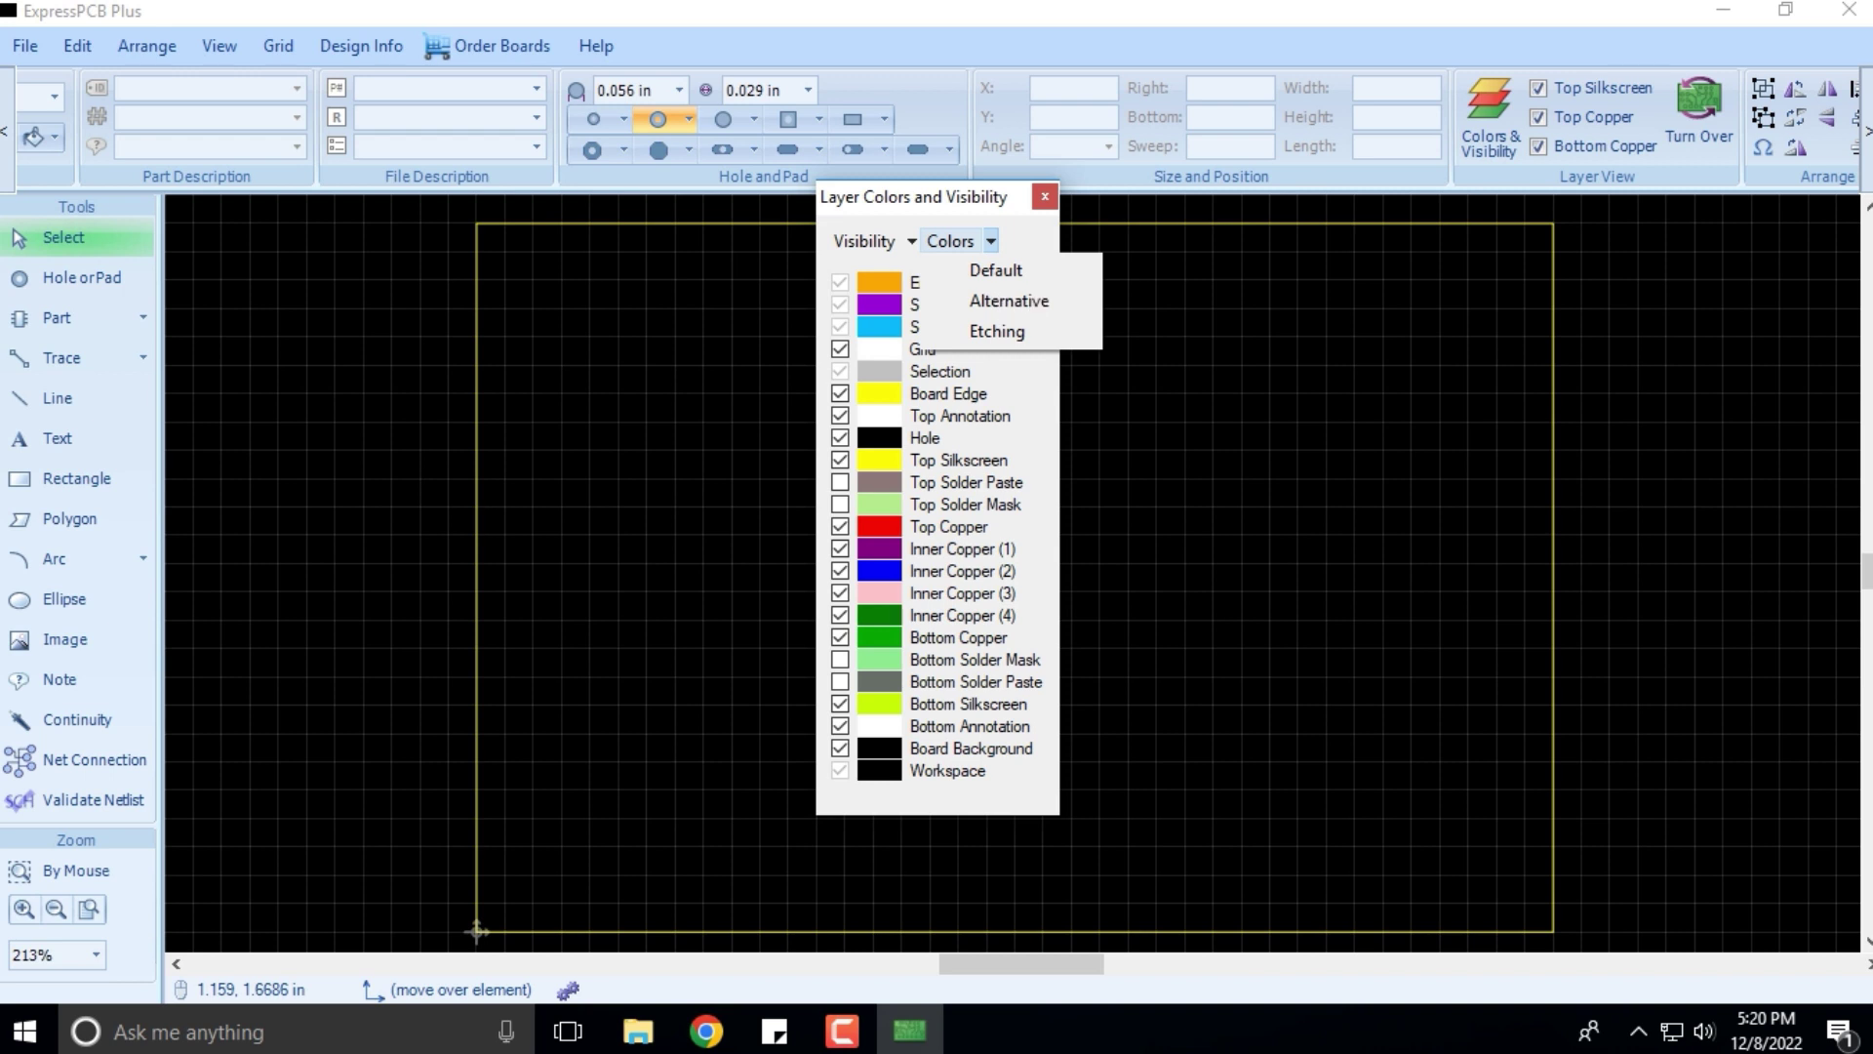
{"action": "left_click", "coordinate": [912, 242]}
{"action": "left_click", "coordinate": [912, 242]}
{"action": "left_click", "coordinate": [912, 241]}
{"action": "left_click", "coordinate": [912, 242]}
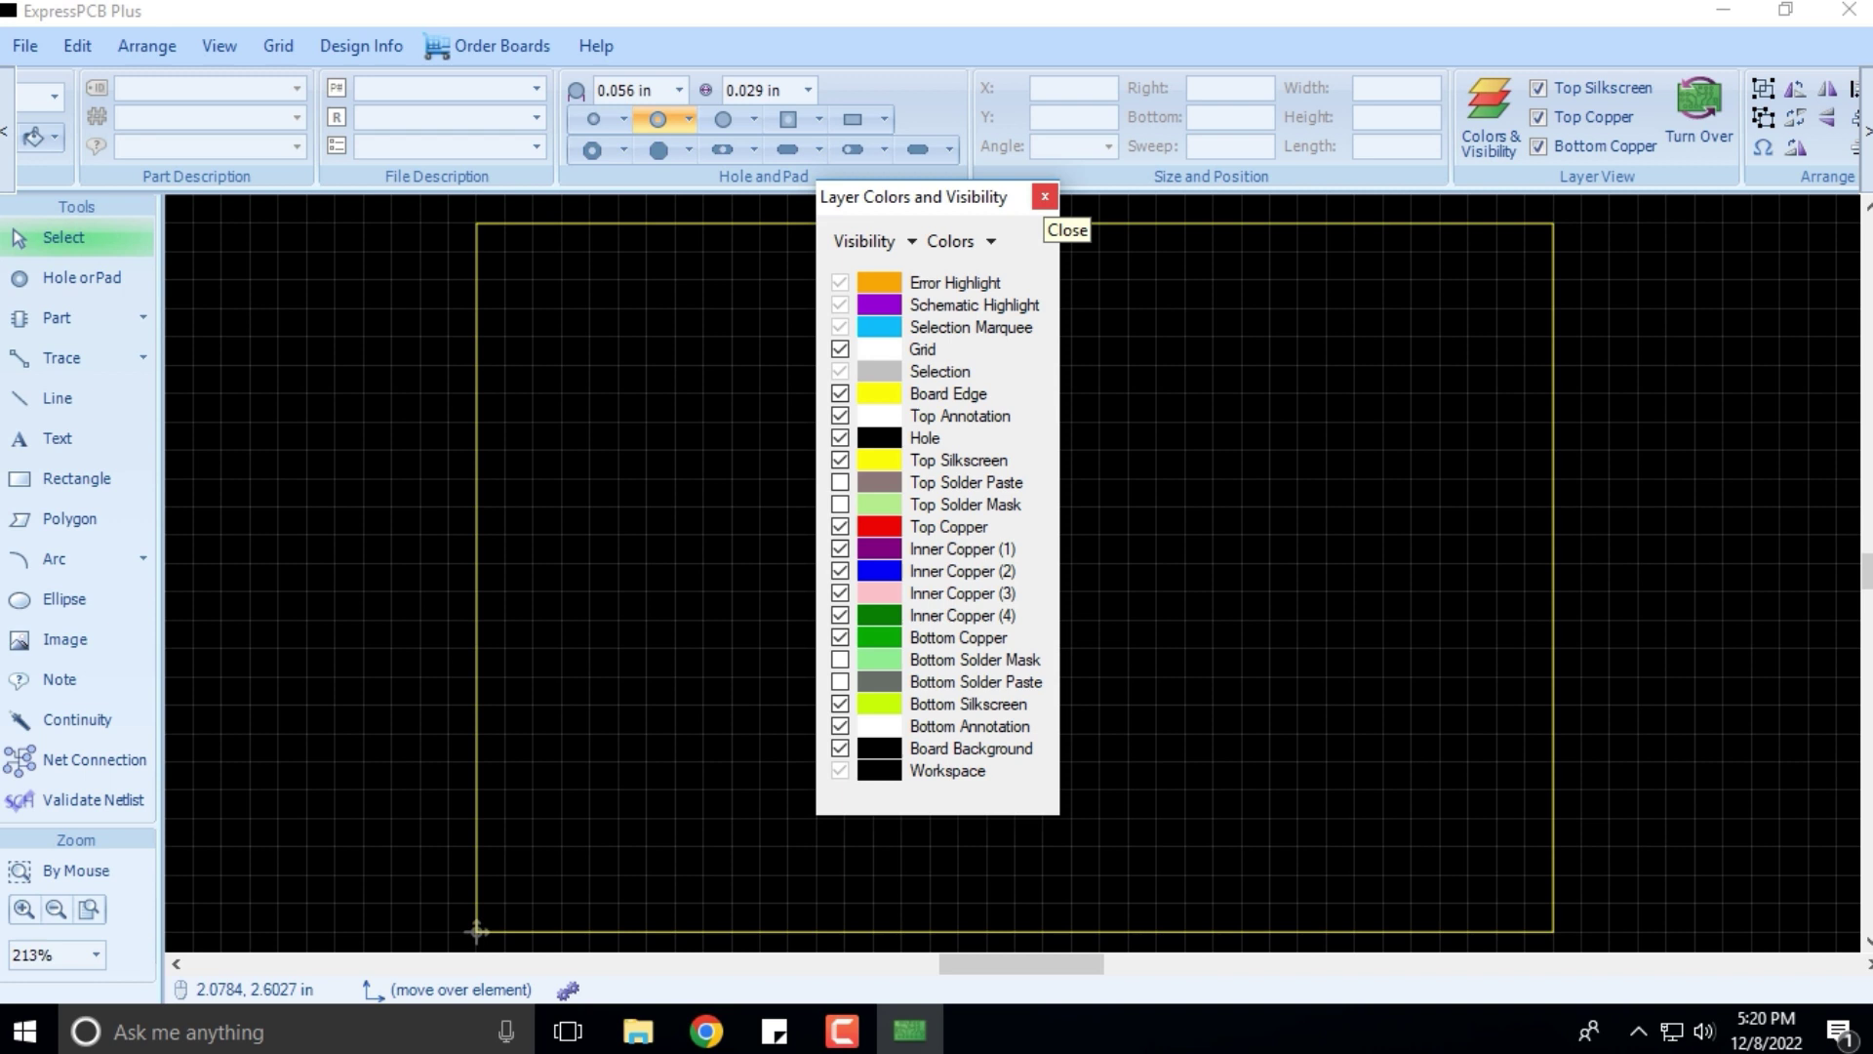
Close the layer colours panel and flip the board to its bottom side and back.
{"action": "left_click", "coordinate": [1044, 196]}
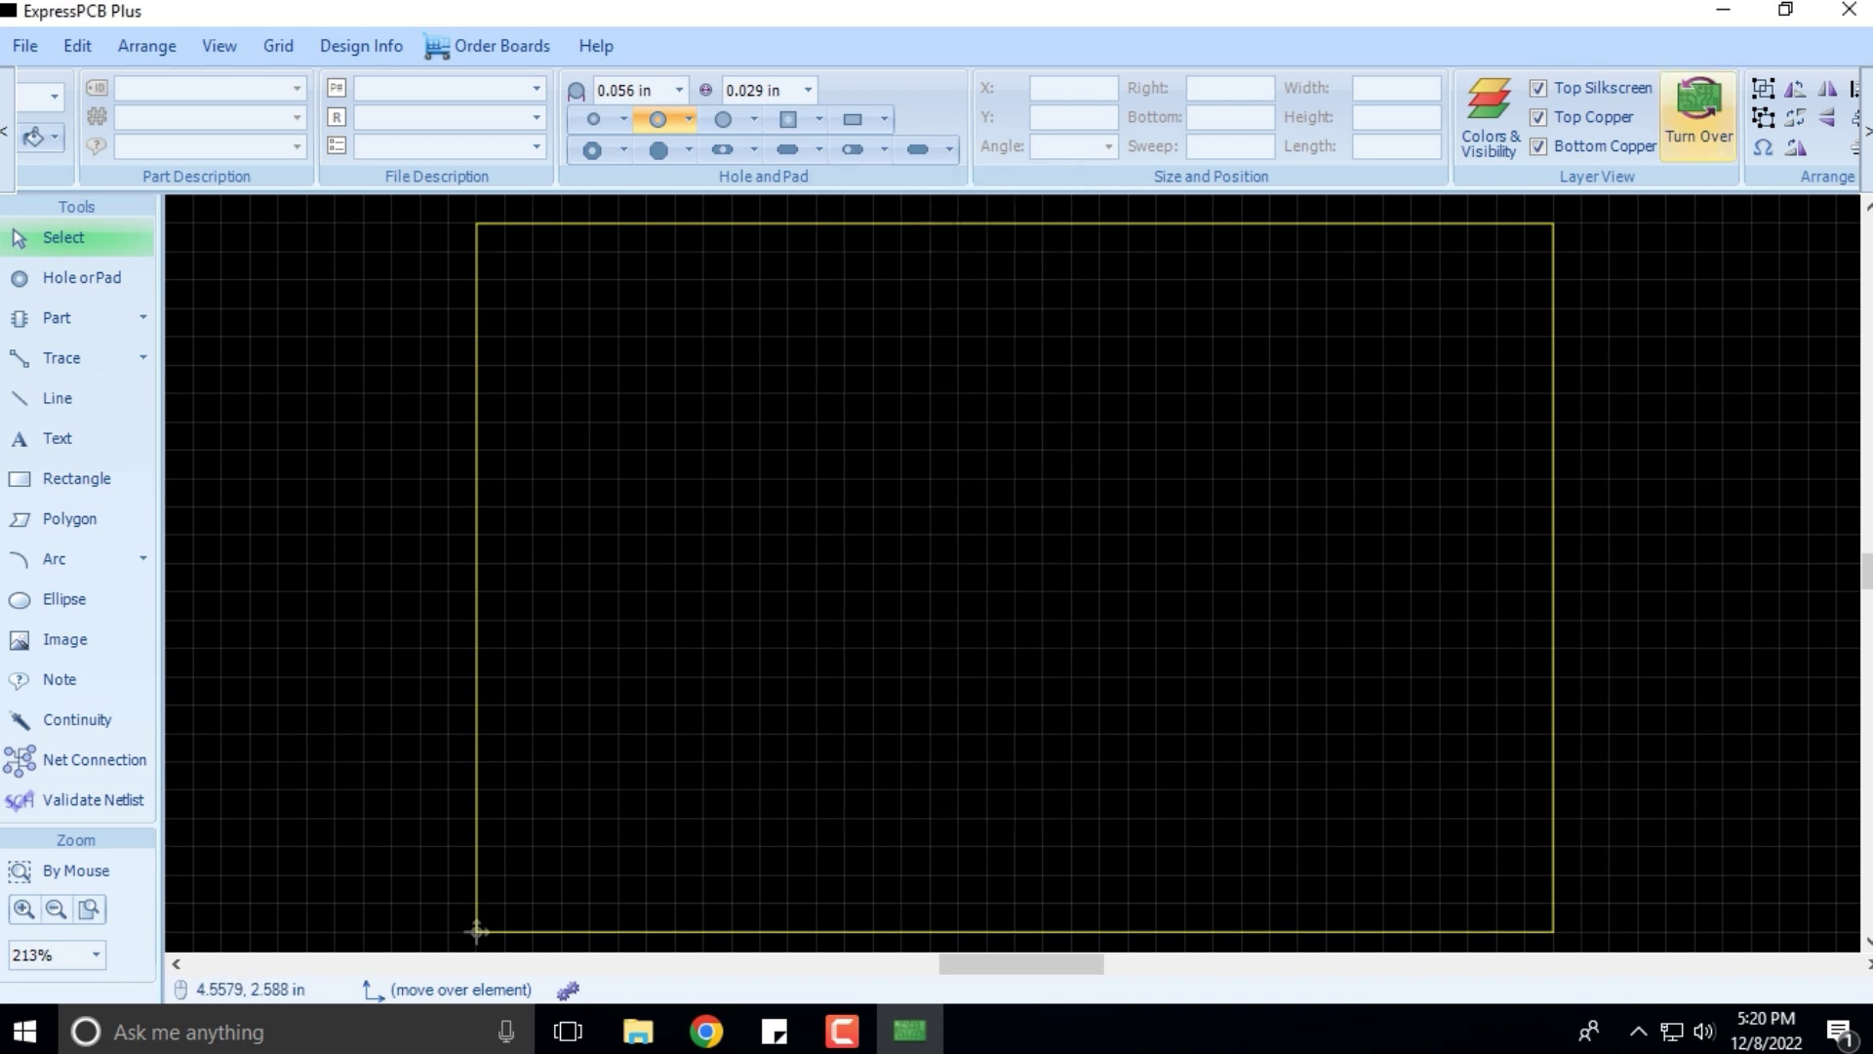
{"action": "left_click", "coordinate": [1699, 117]}
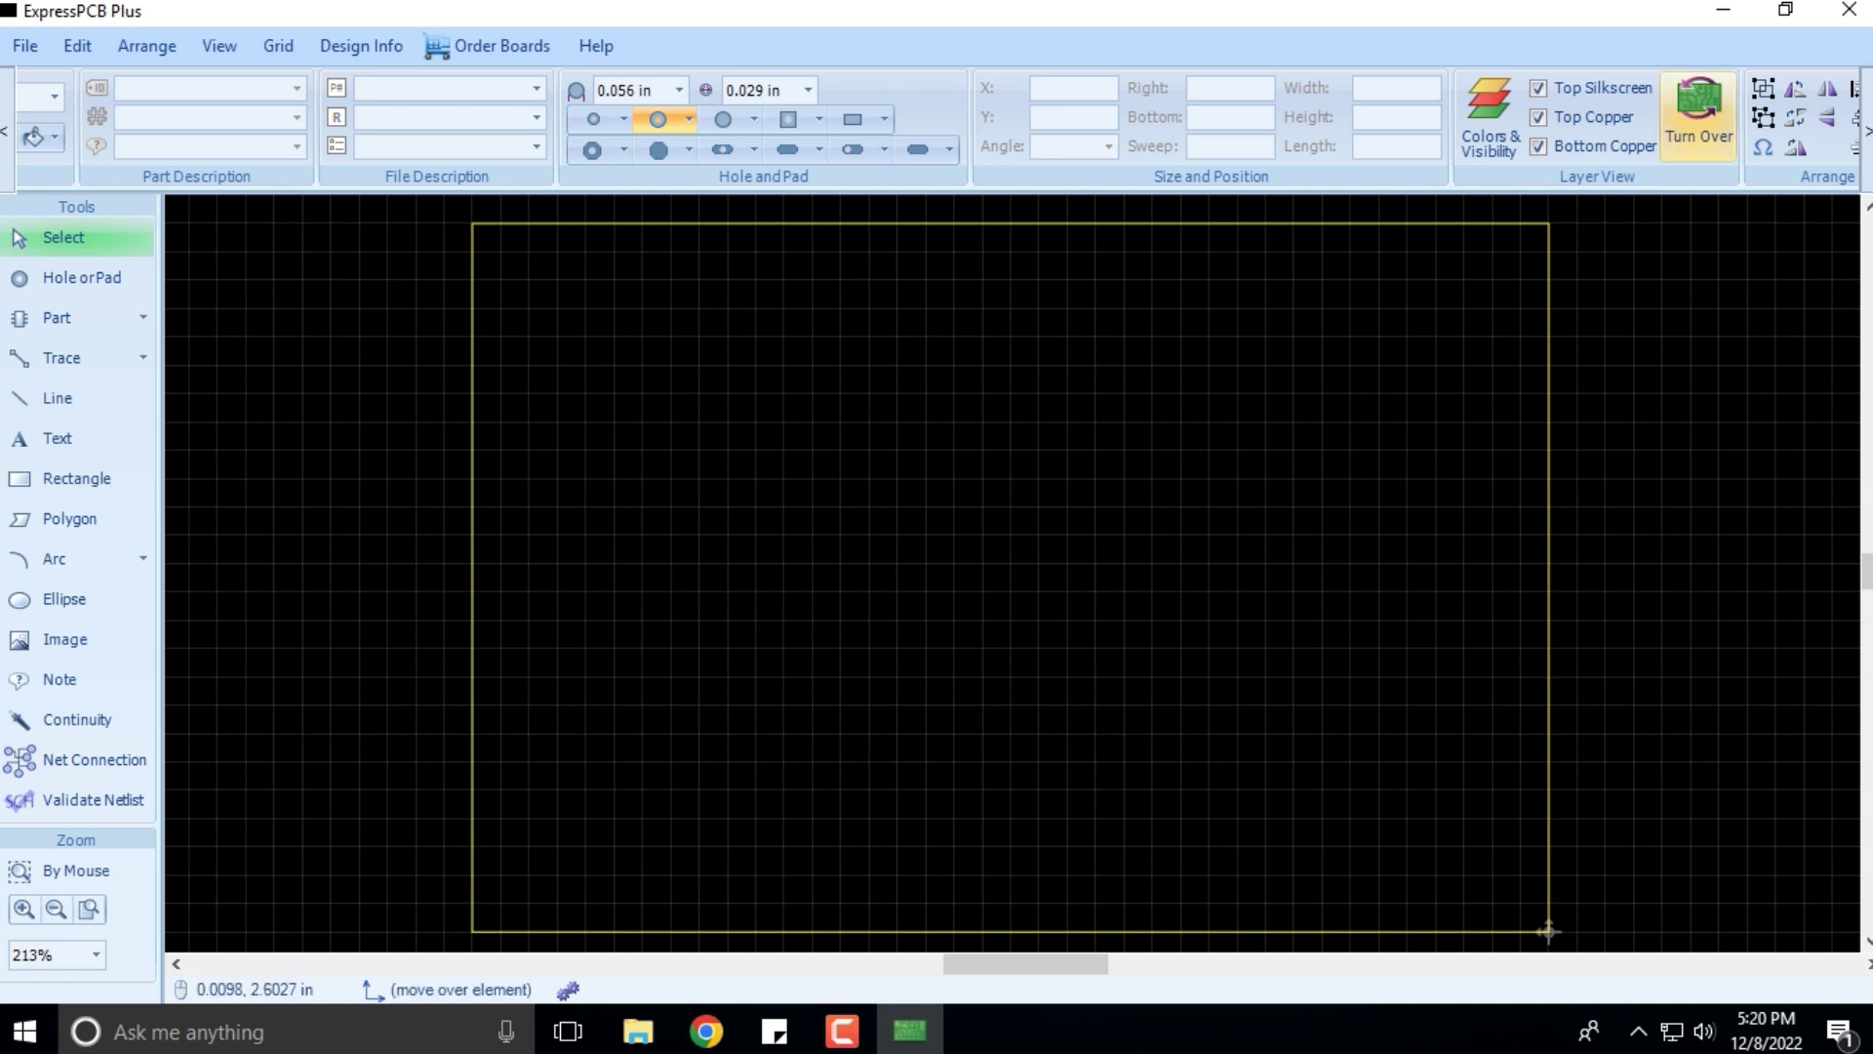
{"action": "left_click", "coordinate": [1698, 117]}
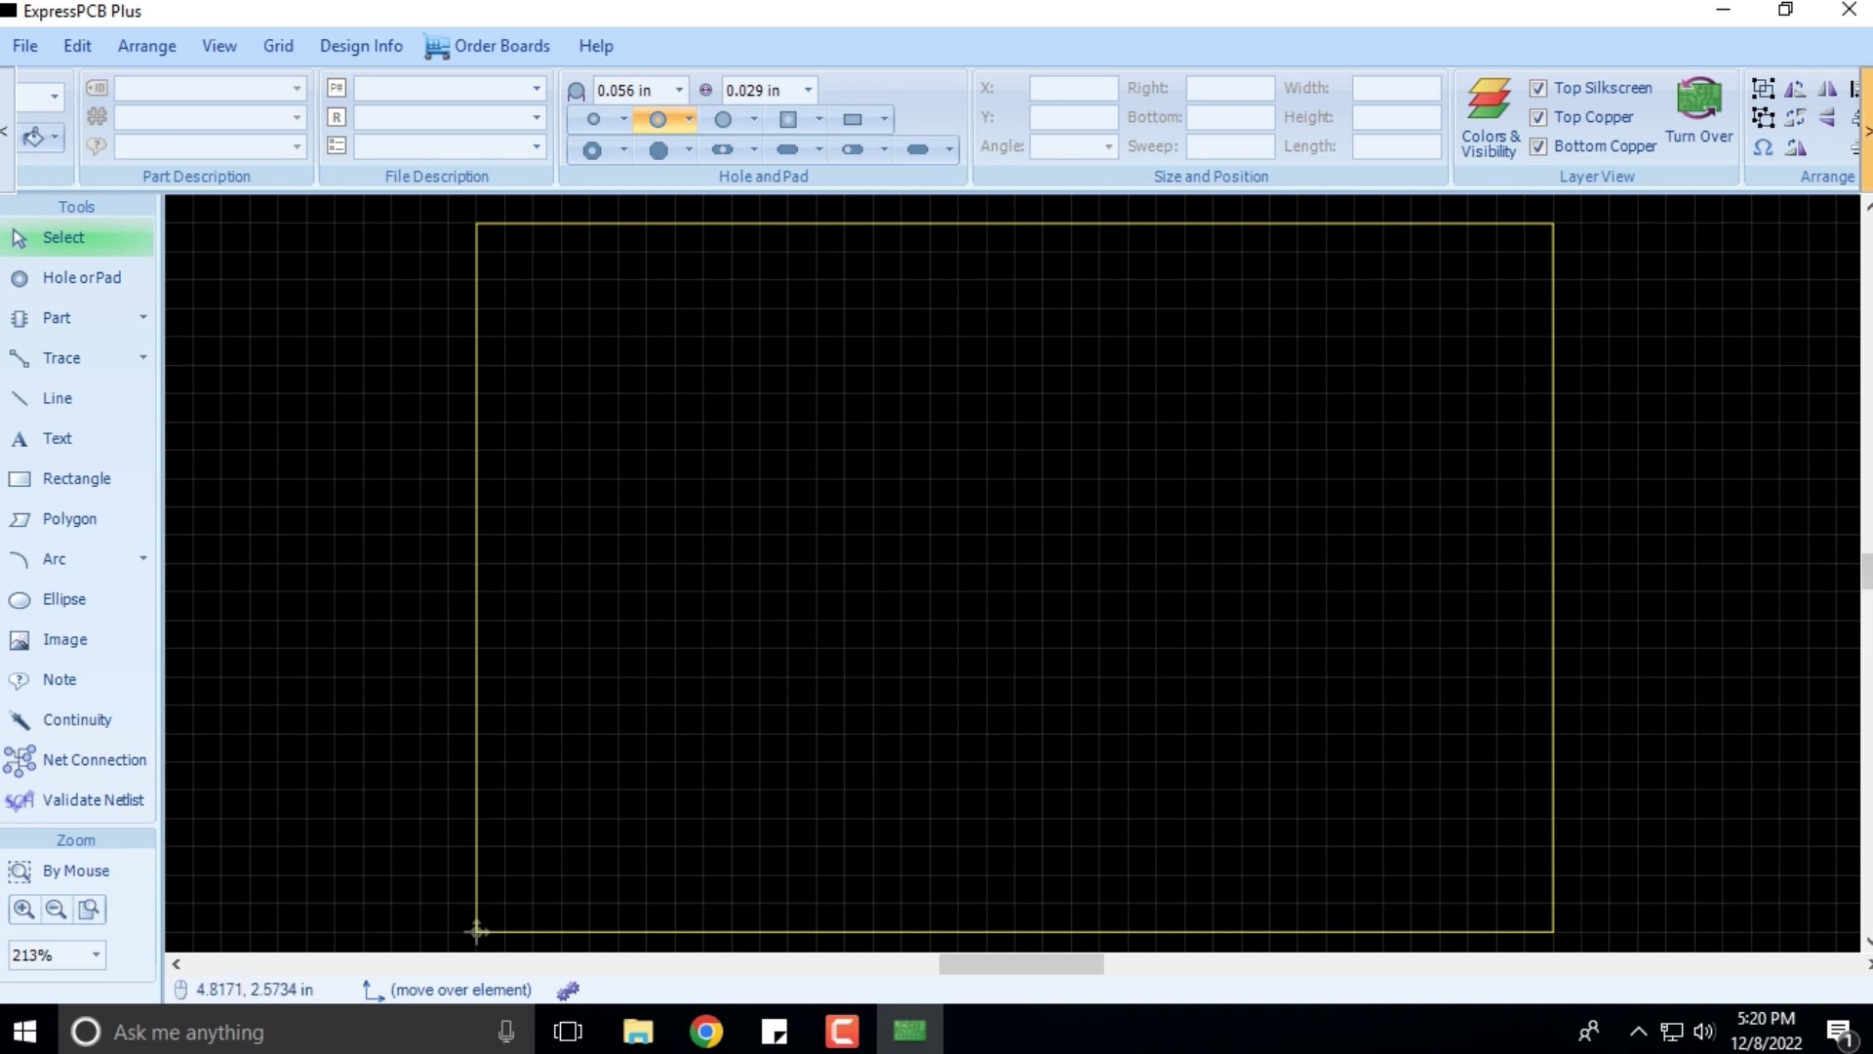
{"action": "left_click", "coordinate": [1866, 130]}
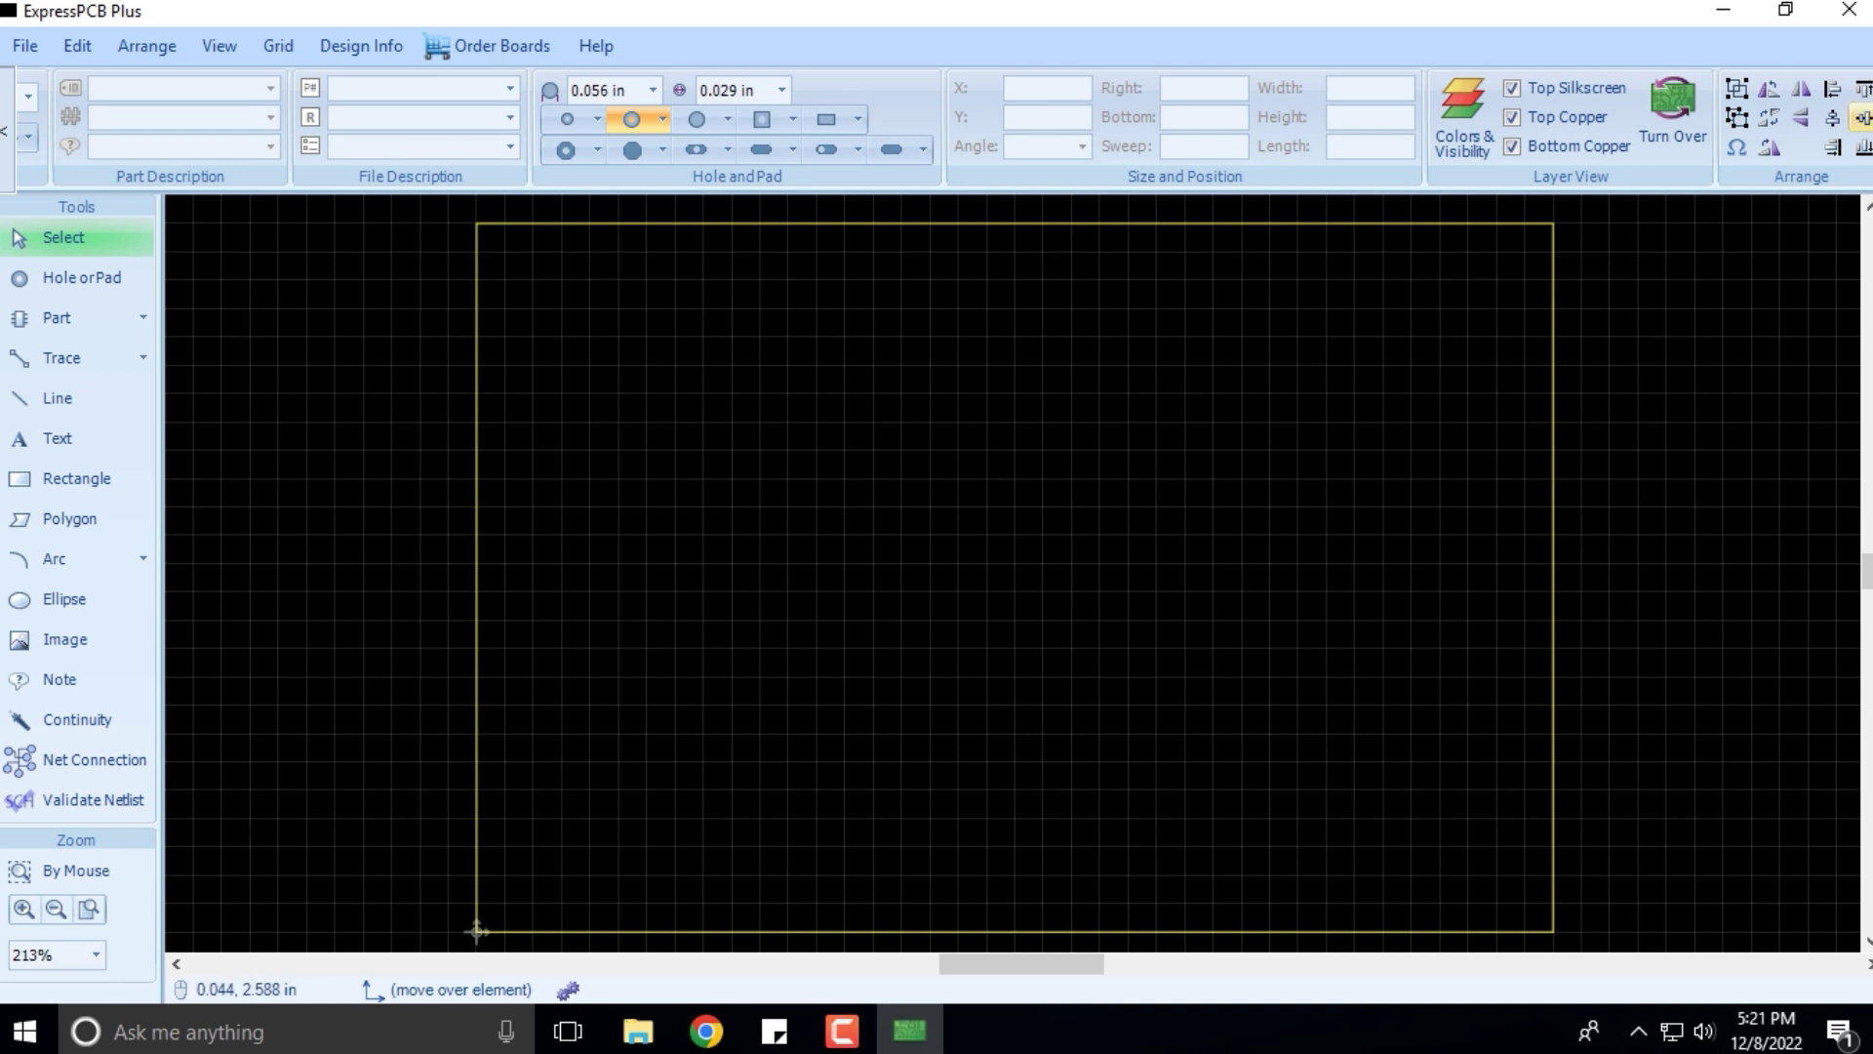
Scroll the ribbon back to show the Top Copper layer and width settings.
{"action": "left_click", "coordinate": [6, 130]}
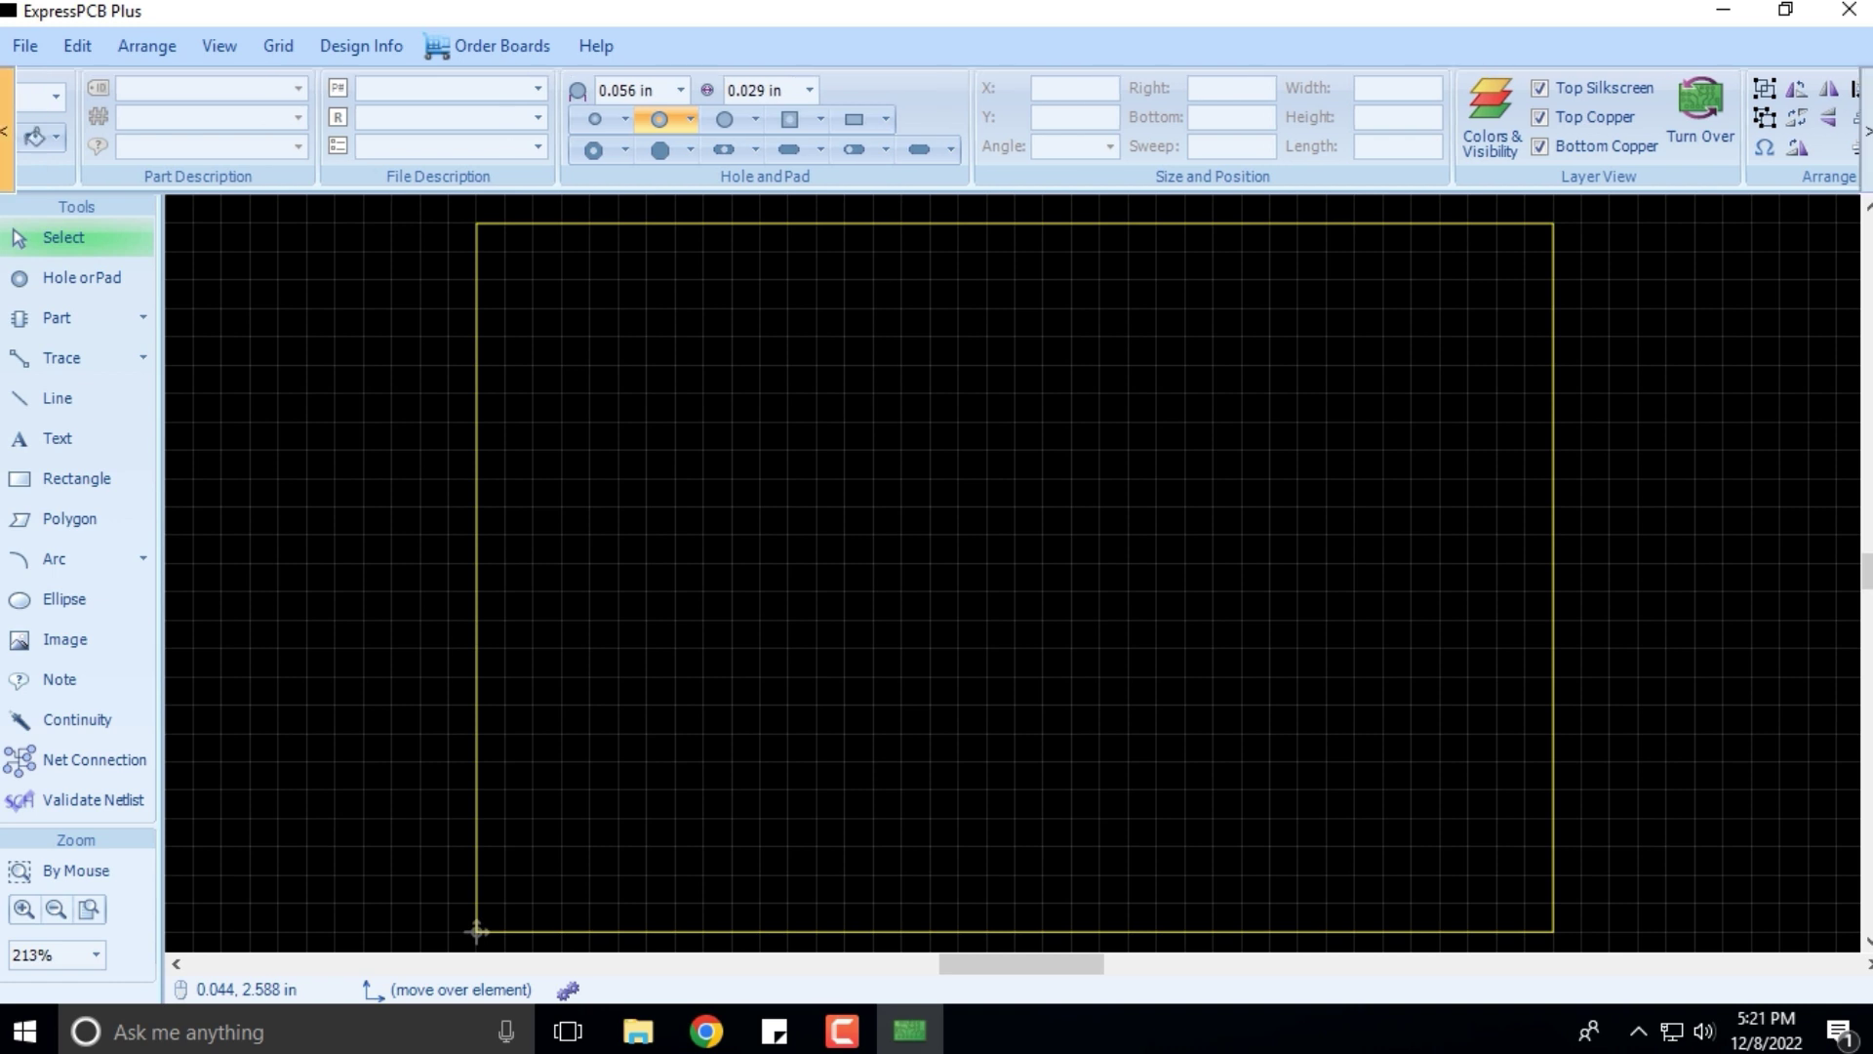
{"action": "left_click", "coordinate": [6, 131]}
{"action": "left_click", "coordinate": [6, 131]}
{"action": "left_click", "coordinate": [5, 130]}
{"action": "left_click", "coordinate": [6, 131]}
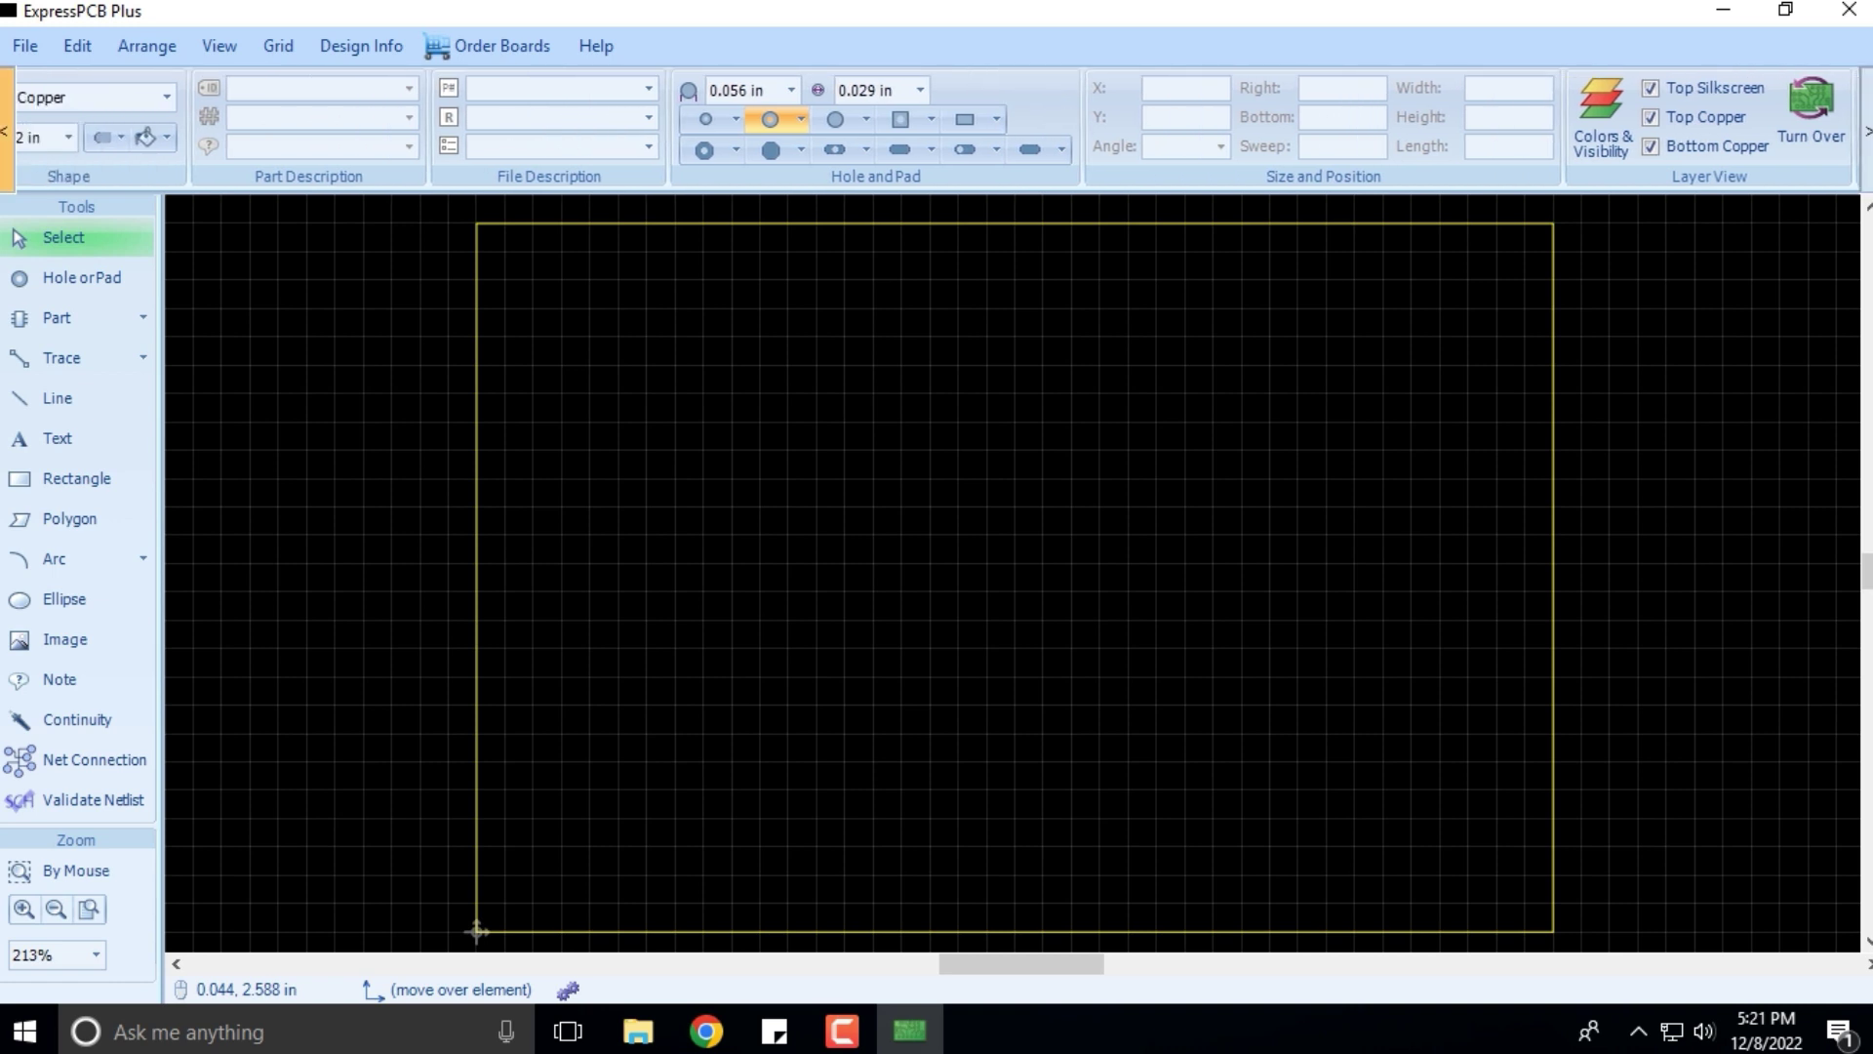
{"action": "left_click", "coordinate": [6, 131]}
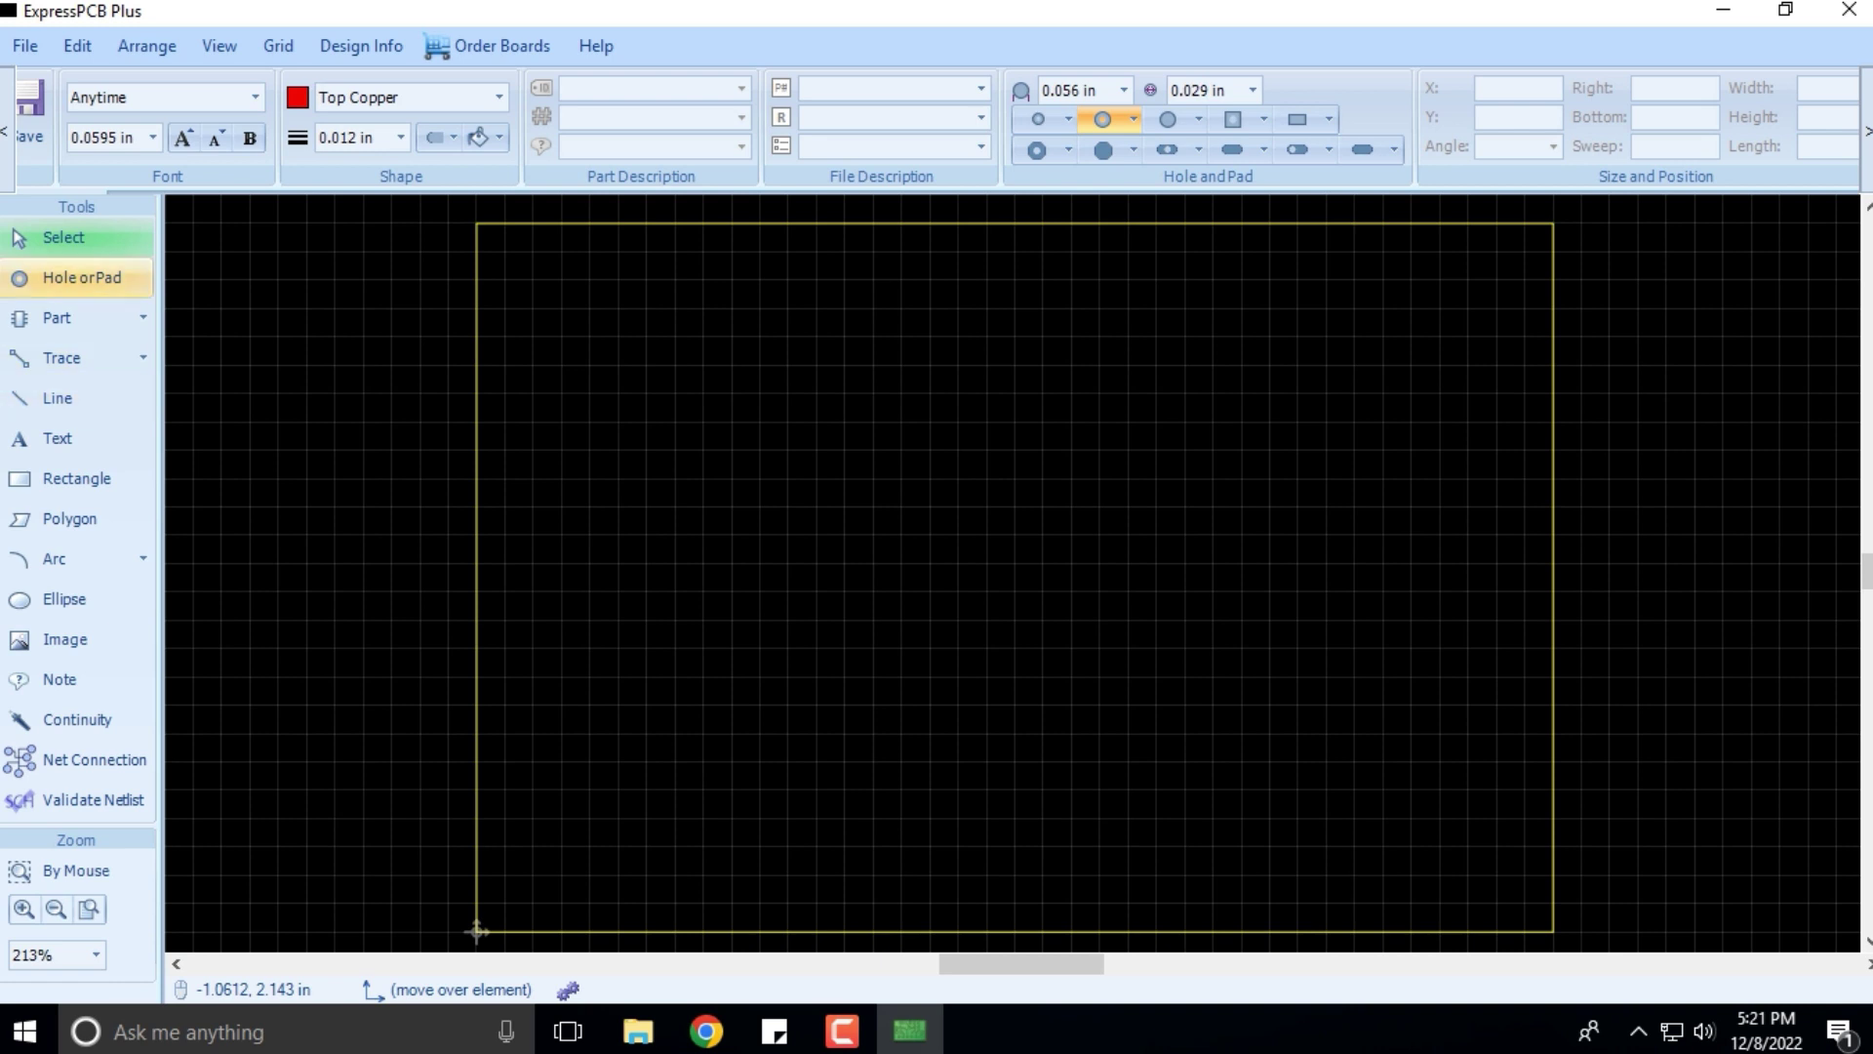
Place a test pad near the board's top-left corner, delete it, and open the Parts Library.
{"action": "left_click", "coordinate": [82, 278]}
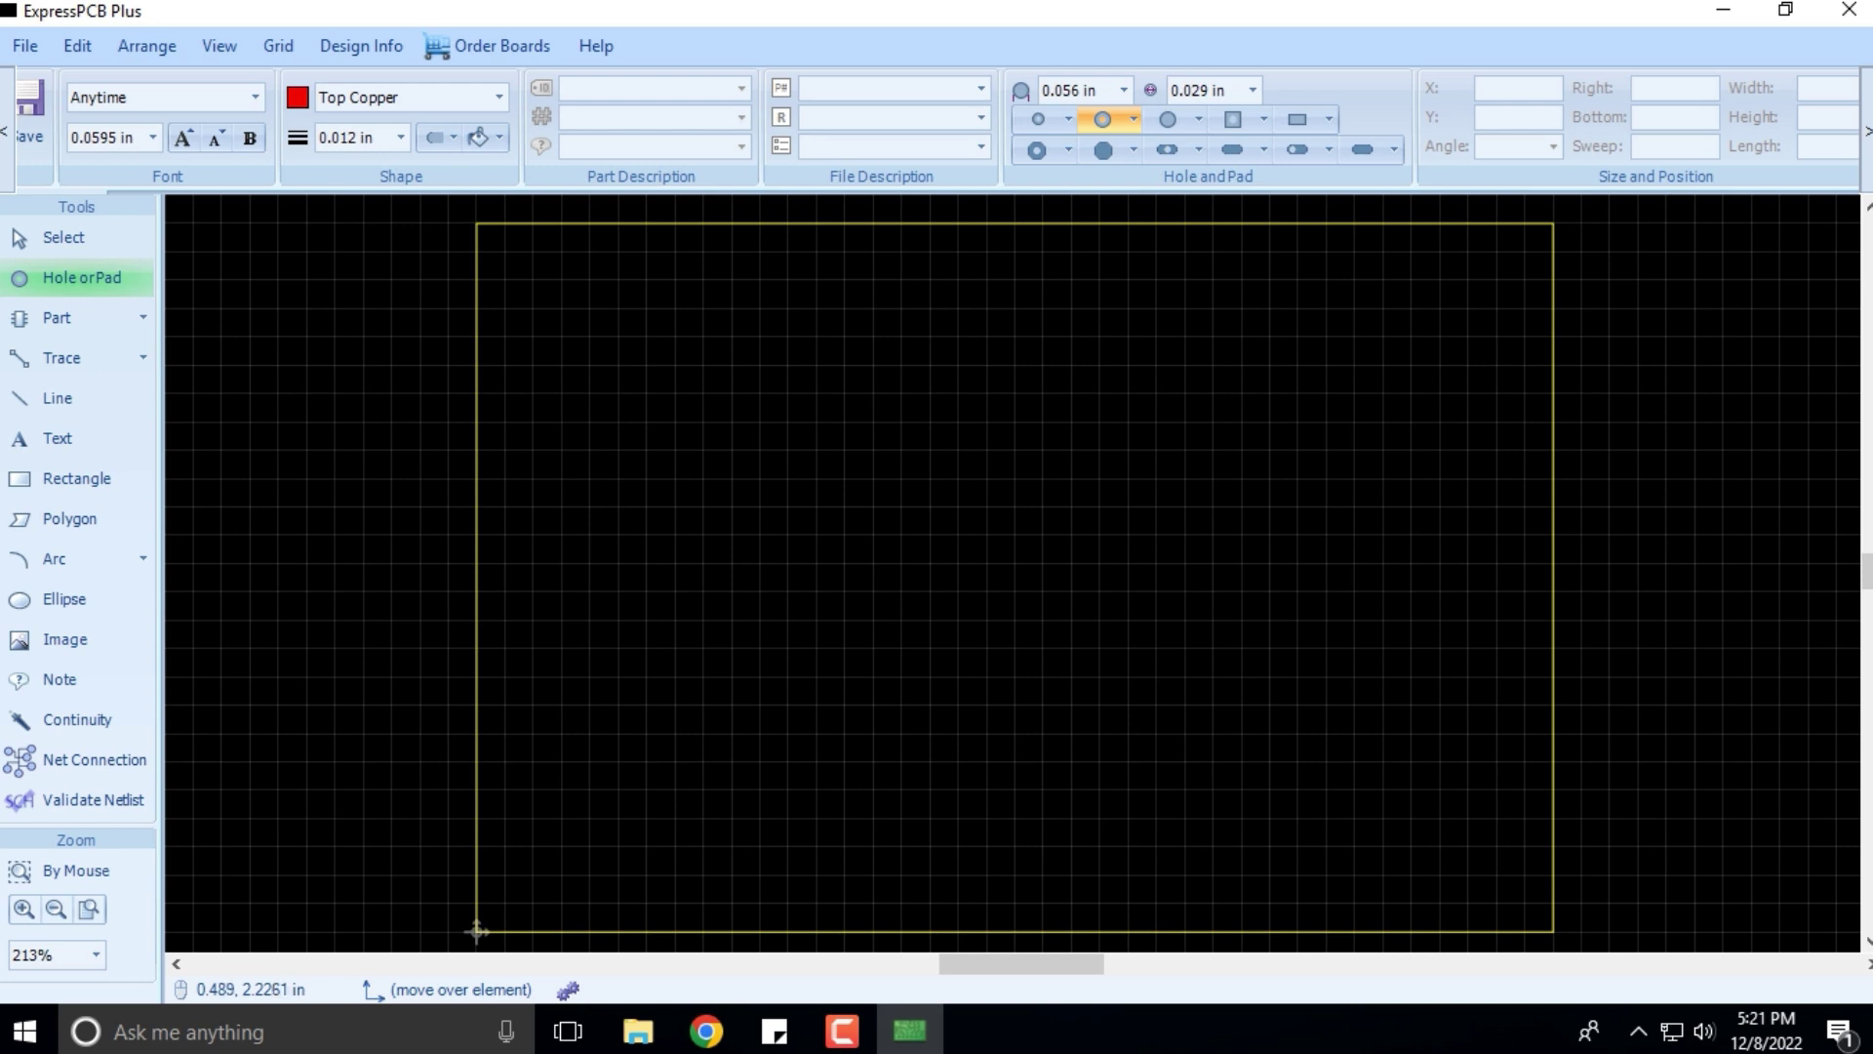
{"action": "left_click", "coordinate": [618, 301]}
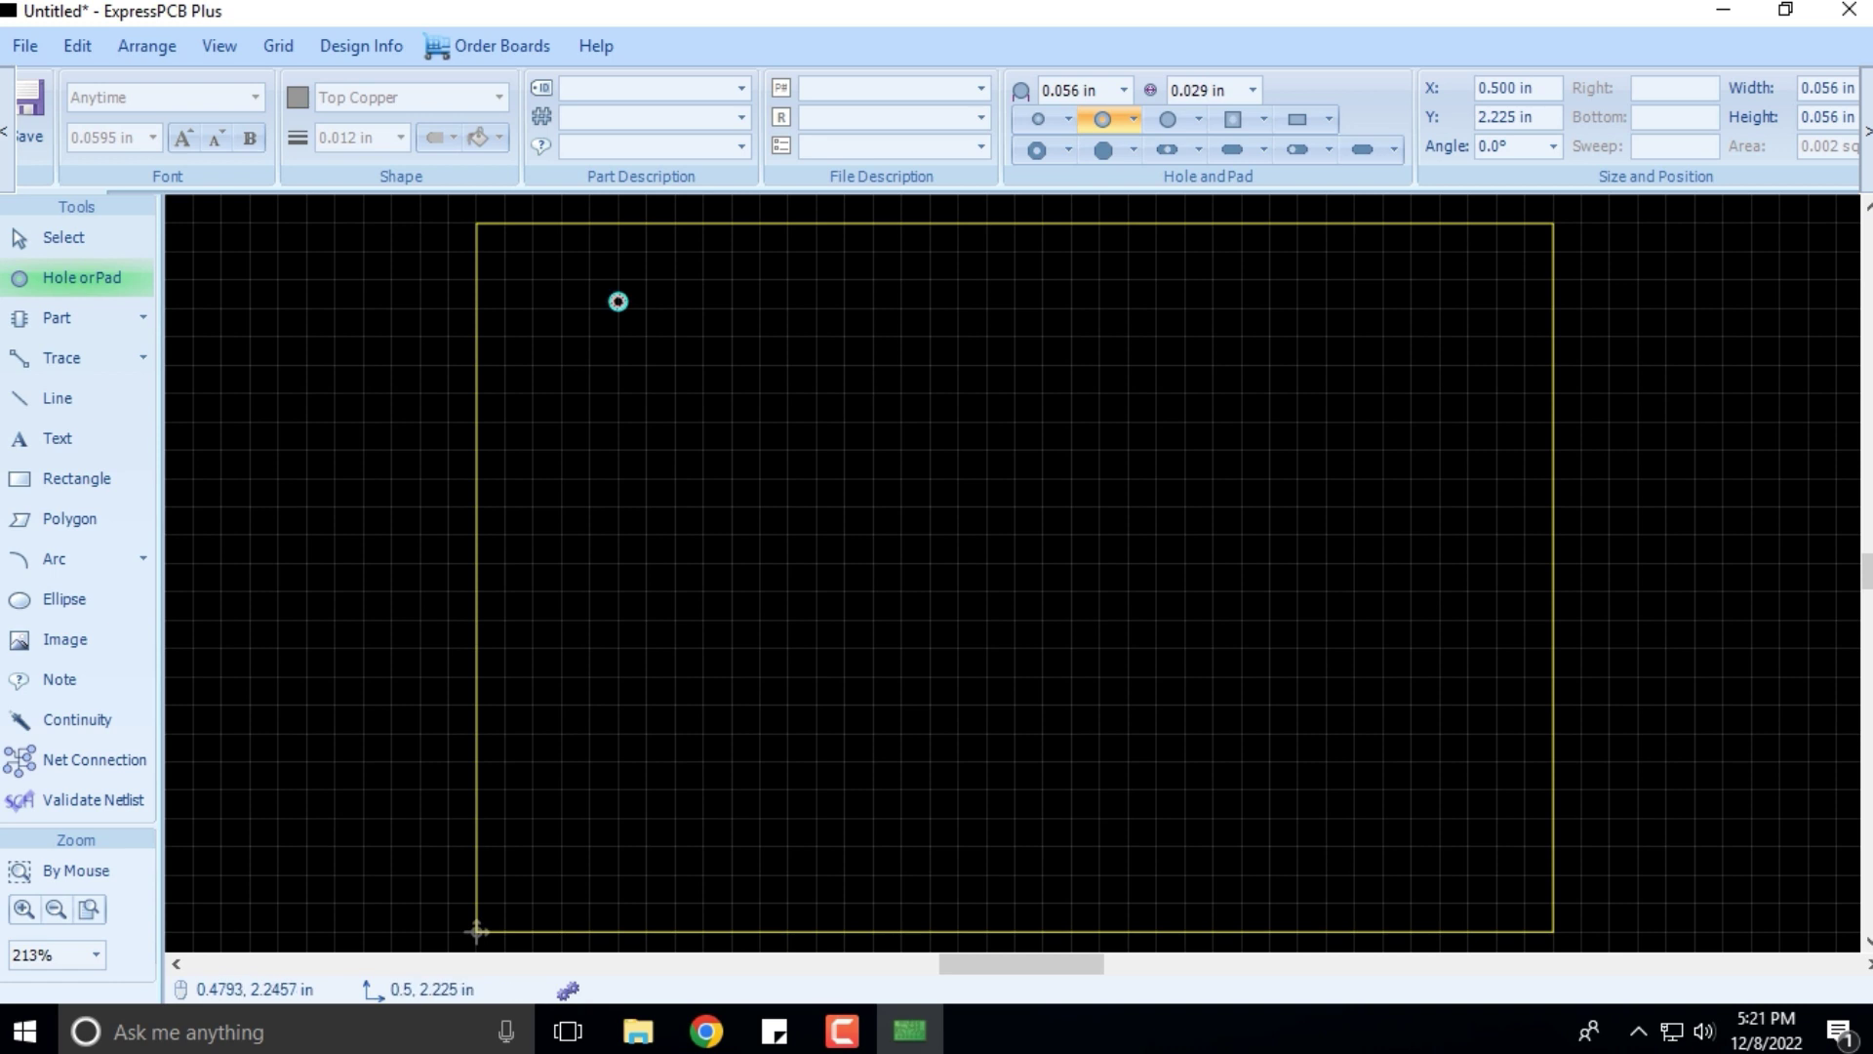
{"action": "key", "text": "Delete"}
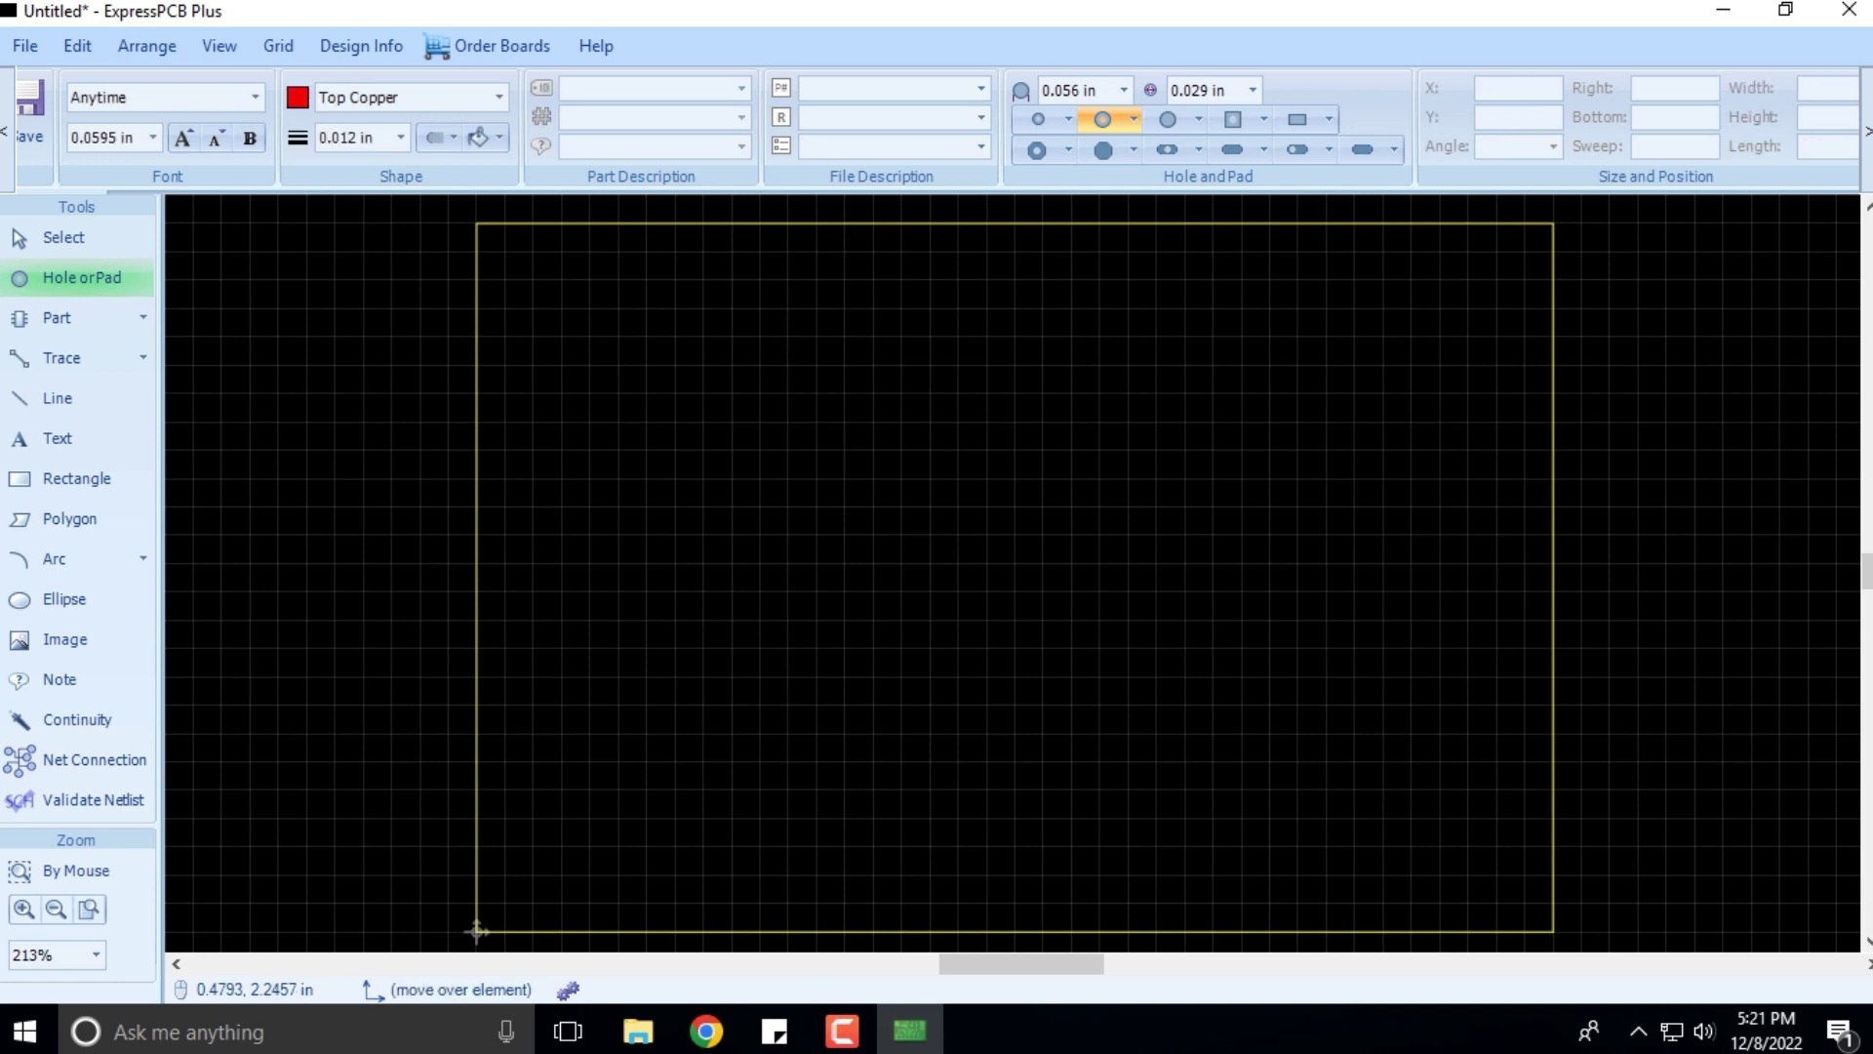
{"action": "left_click", "coordinate": [49, 328]}
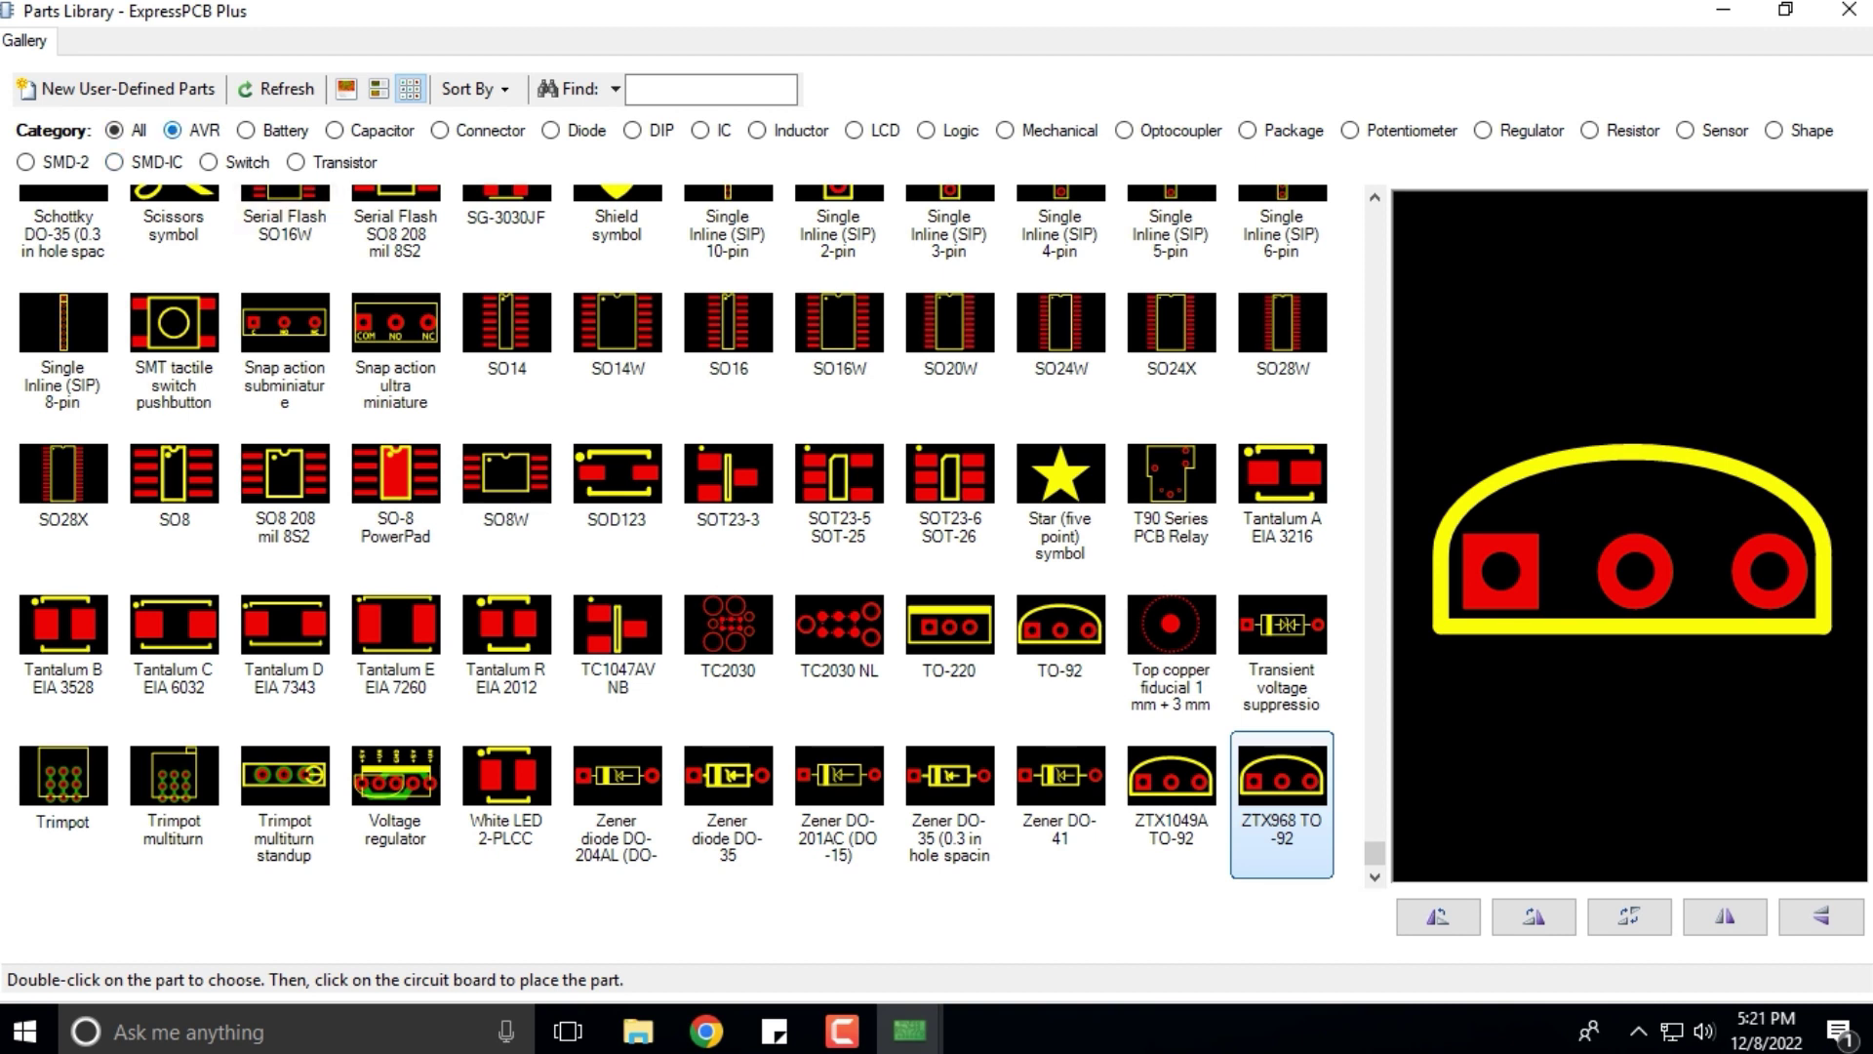
Browse the AVR, Battery, Capacitor, Diode, DIP, IC, Transistor, SMD-IC and SMD-2 part categories.
{"action": "left_click", "coordinate": [172, 131]}
{"action": "key", "text": "Right"}
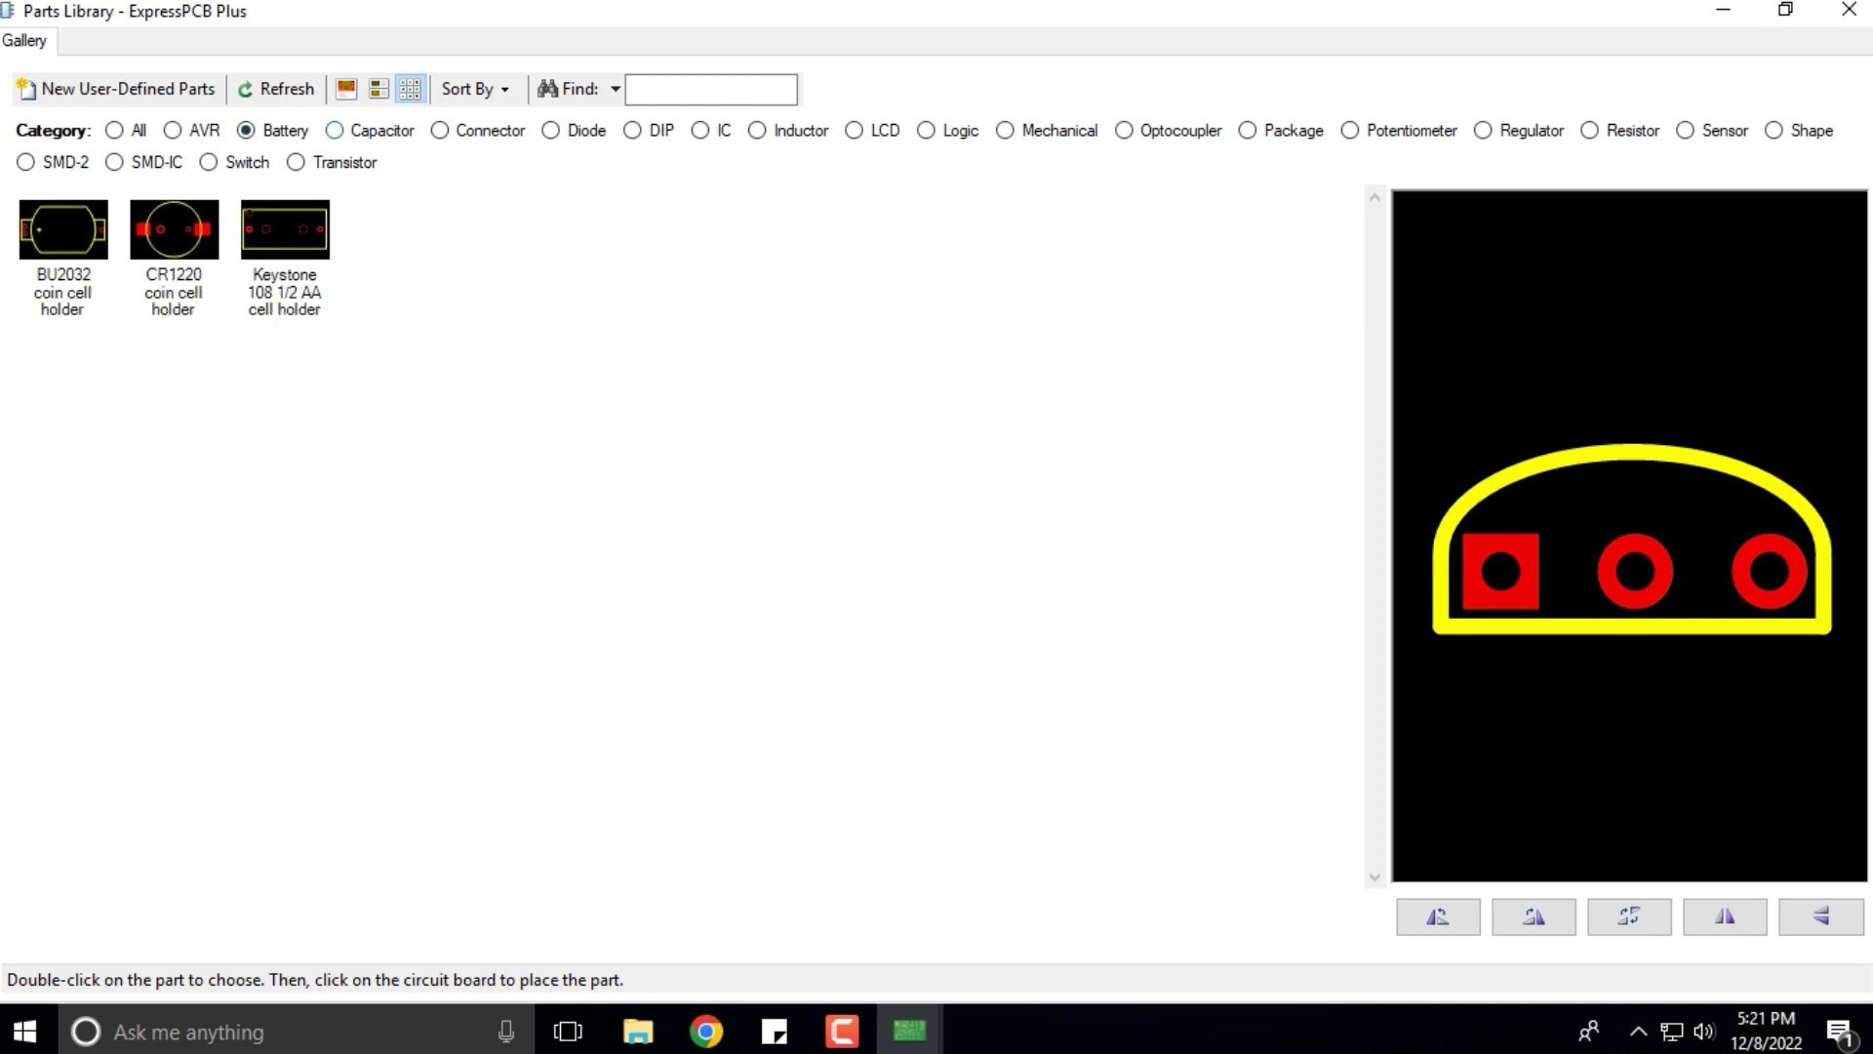
{"action": "key", "text": "Right"}
{"action": "key", "text": "Right"}
{"action": "key", "text": "Right"}
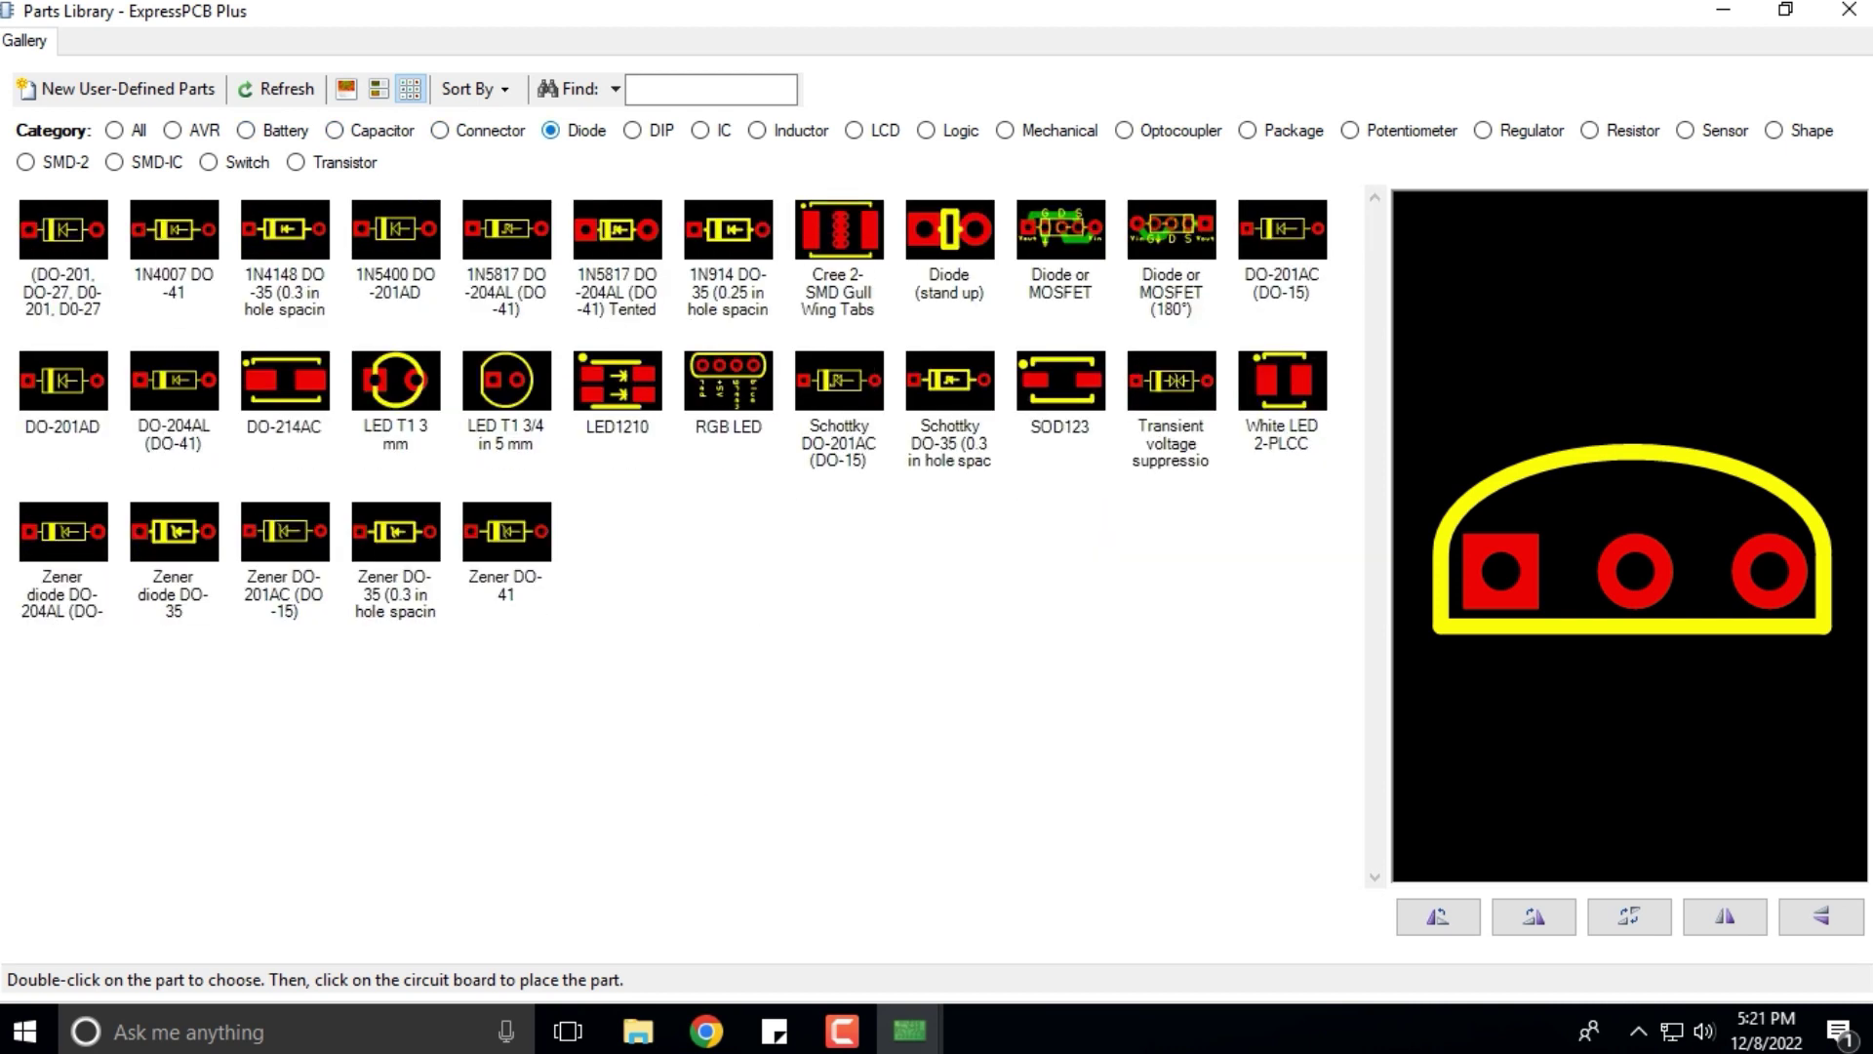
{"action": "key", "text": "Right"}
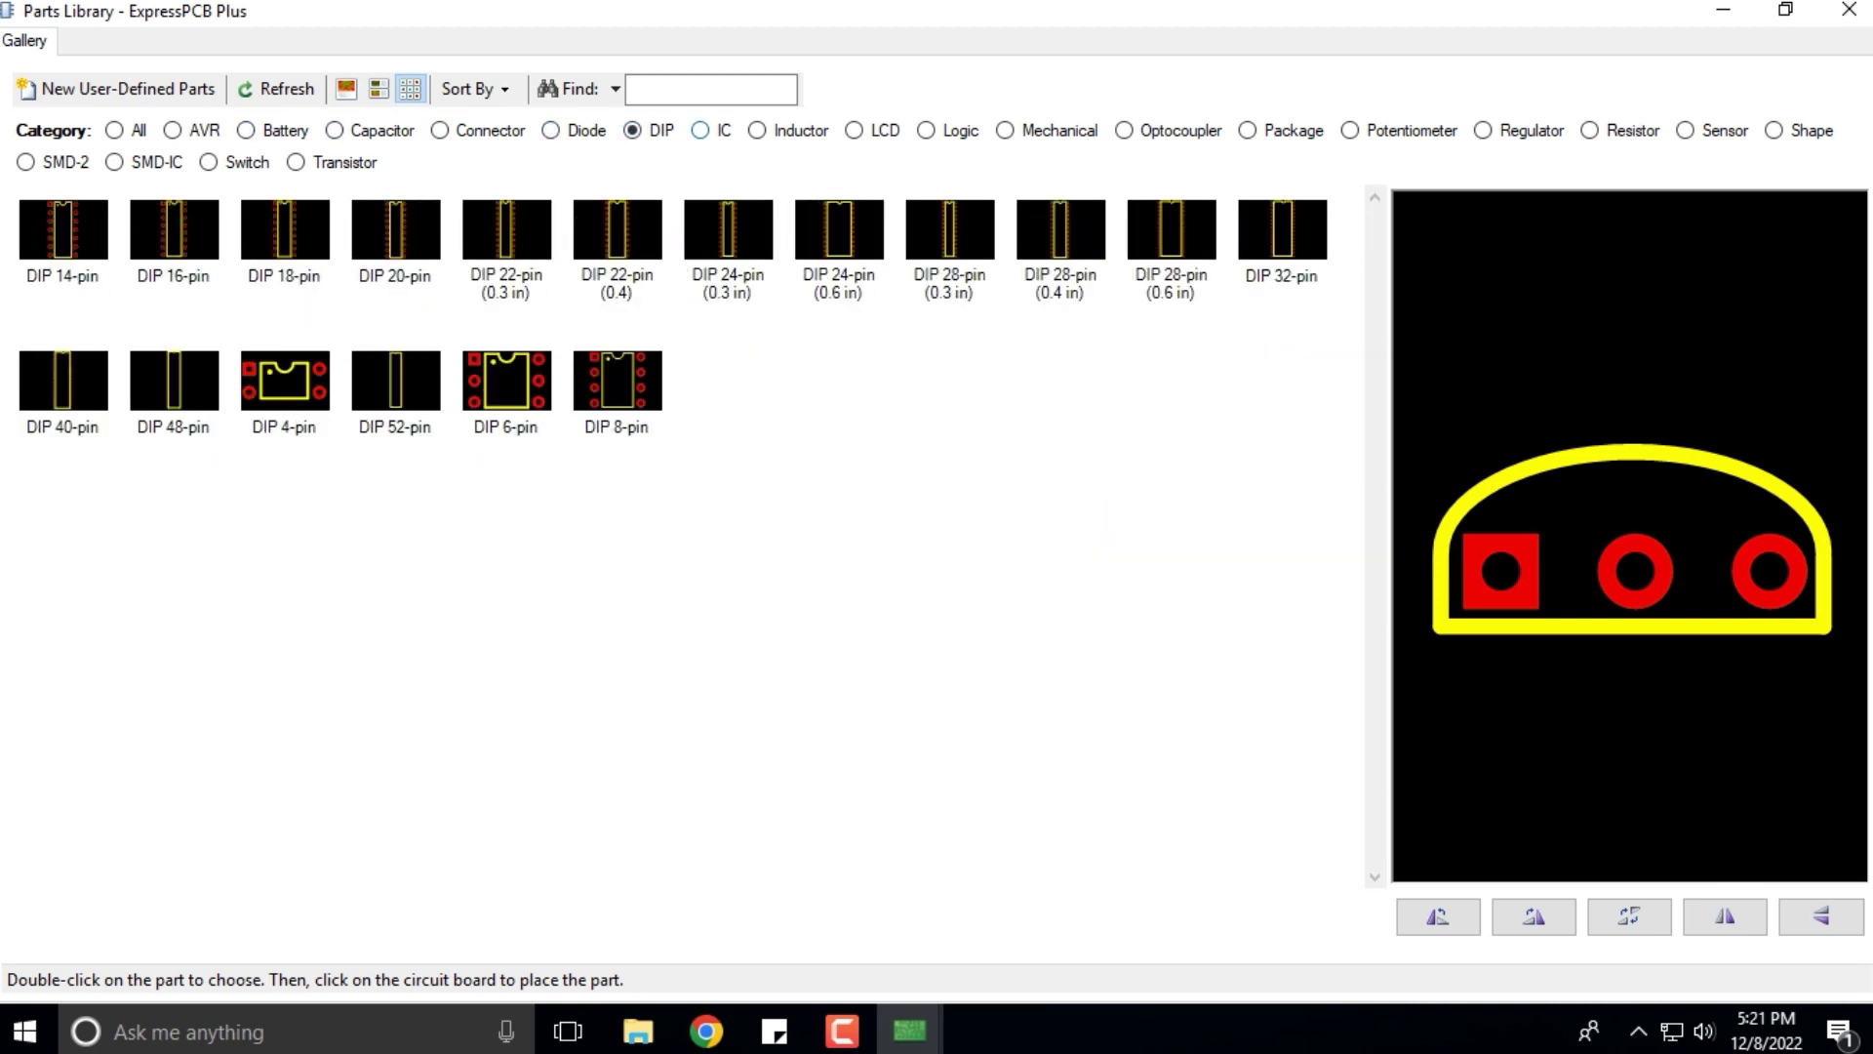
{"action": "key", "text": "Right"}
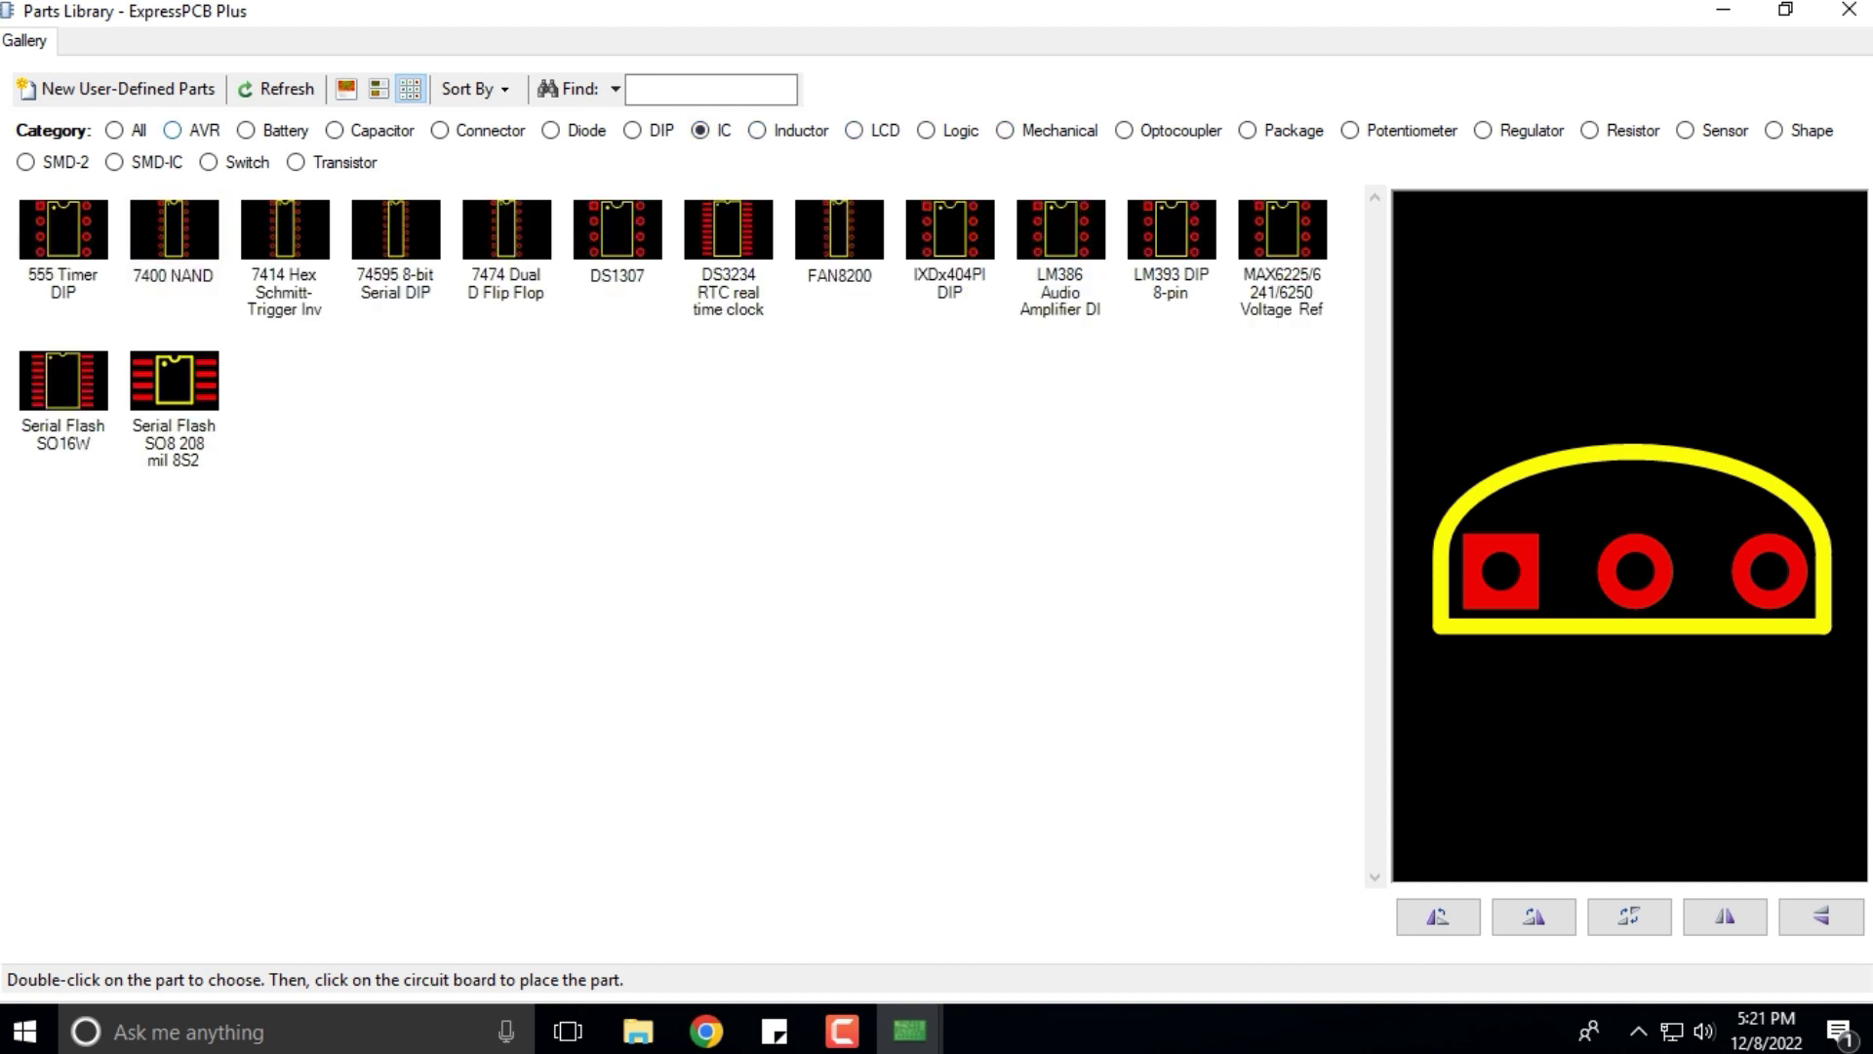
{"action": "left_click", "coordinate": [297, 162]}
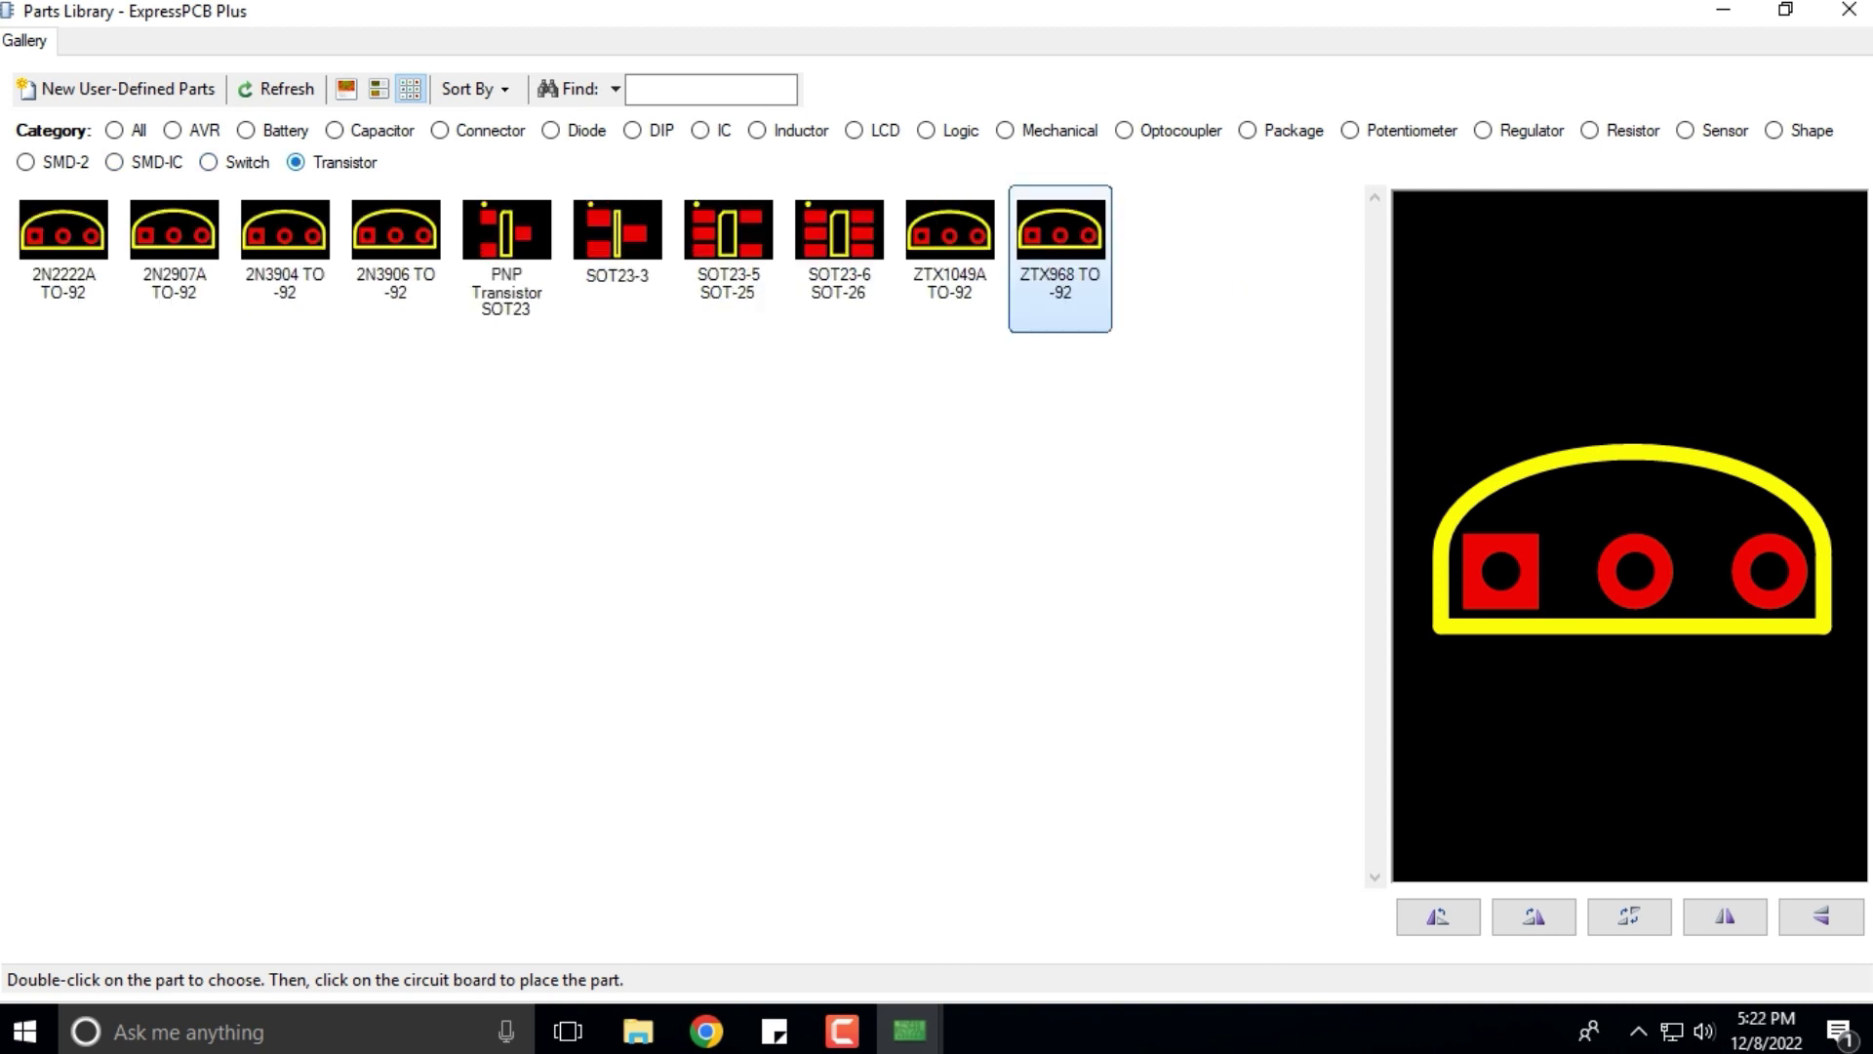
{"action": "left_click", "coordinate": [115, 162]}
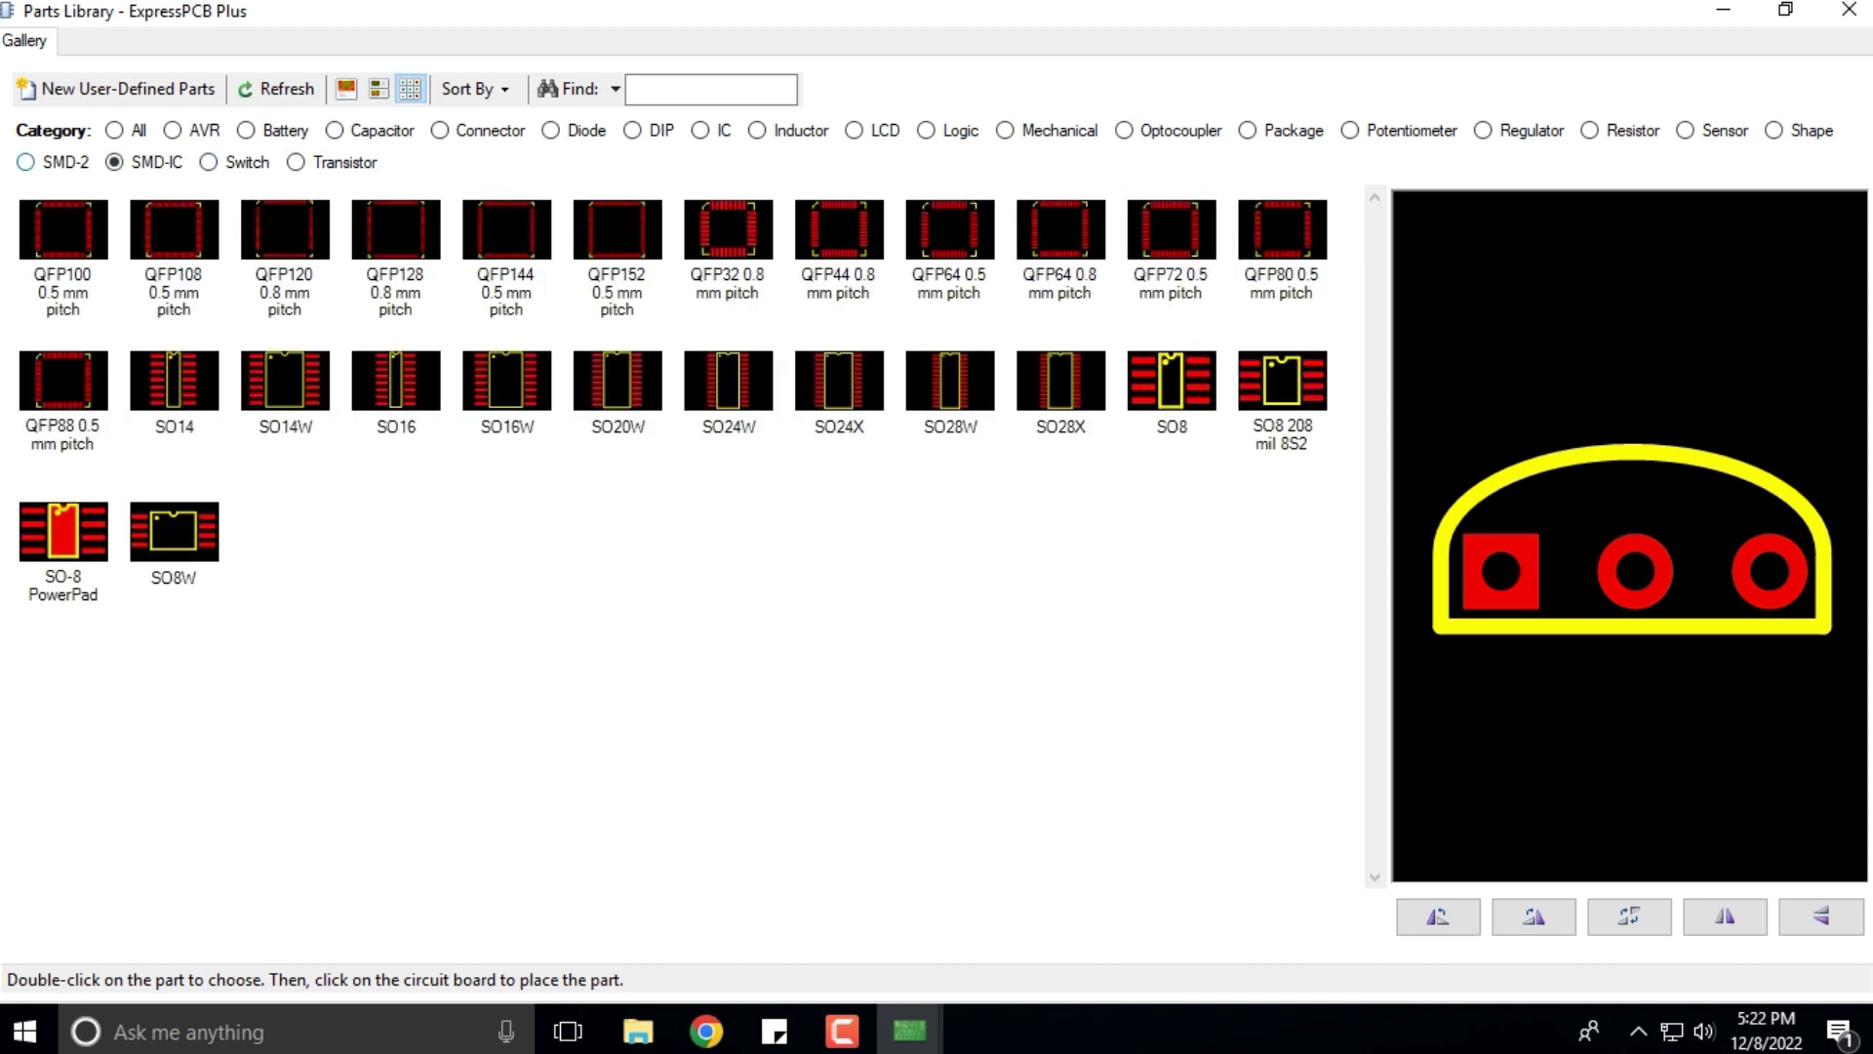
{"action": "left_click", "coordinate": [27, 162]}
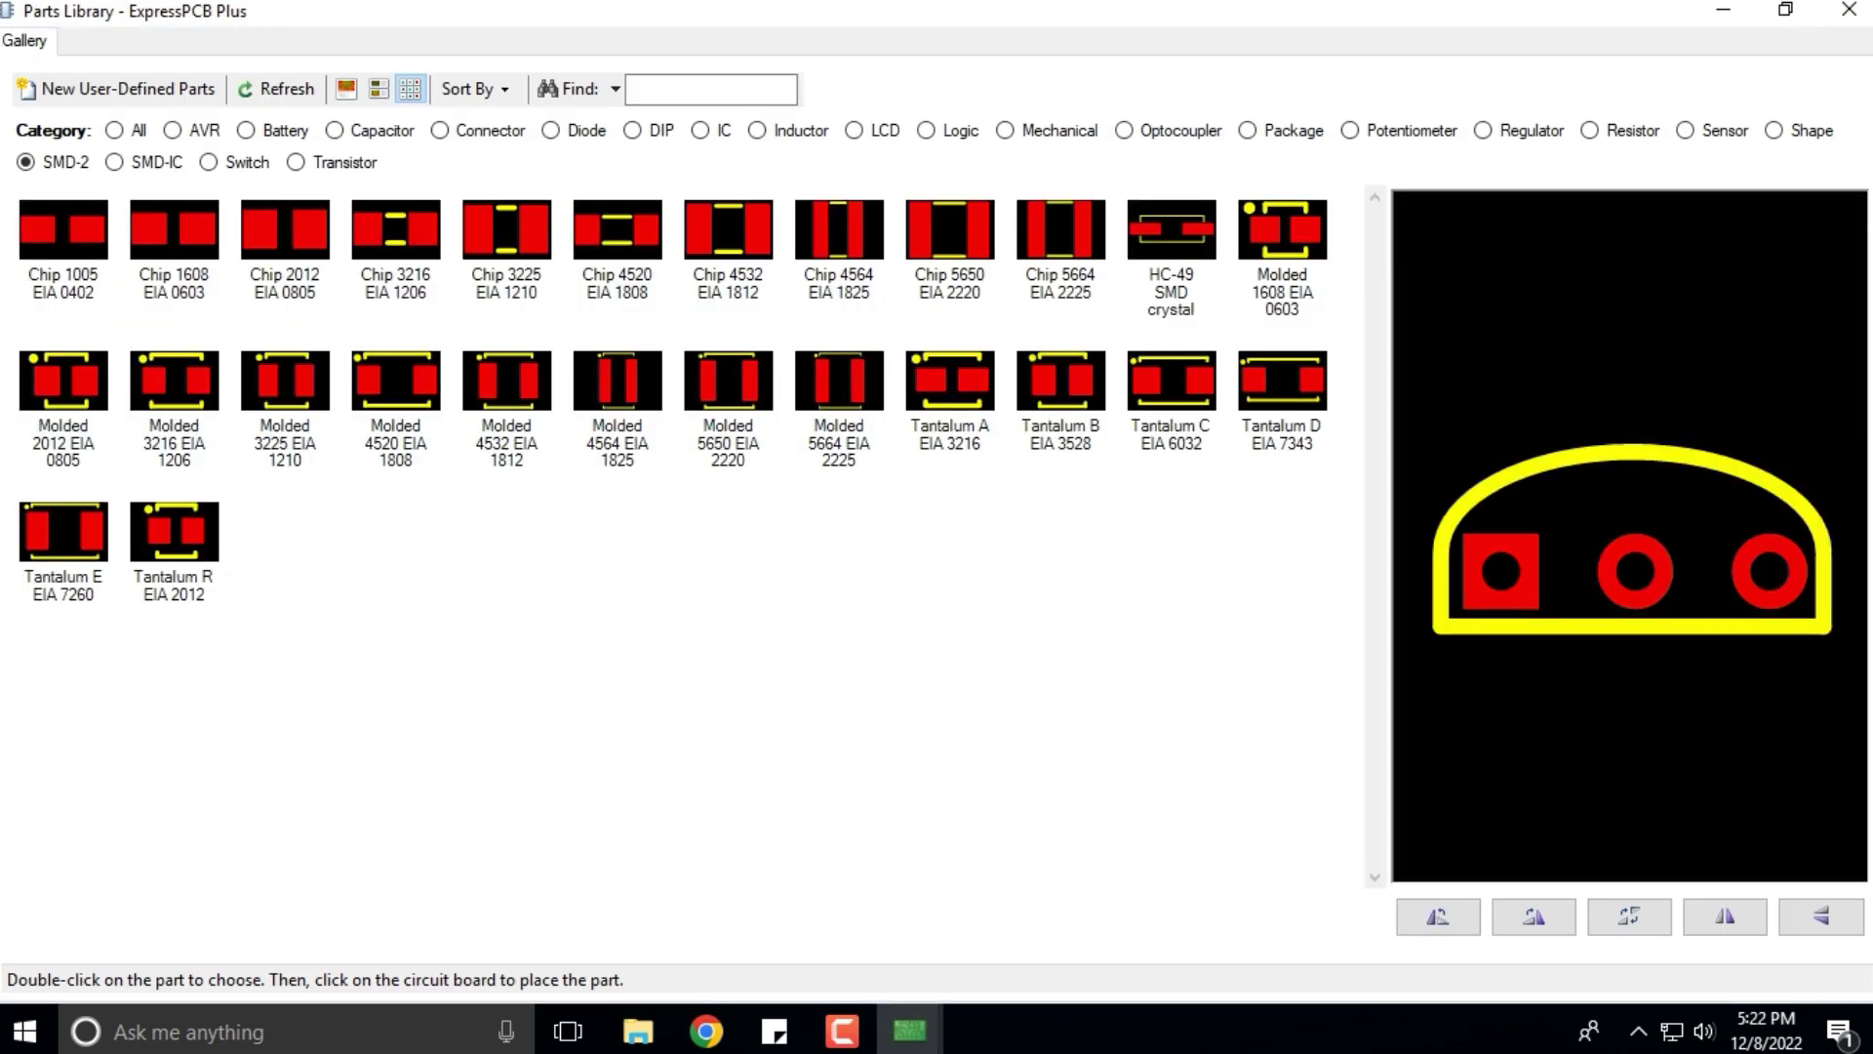
Bring the Parts Library window forward and close it.
{"action": "mouse_move", "coordinate": [909, 1030]}
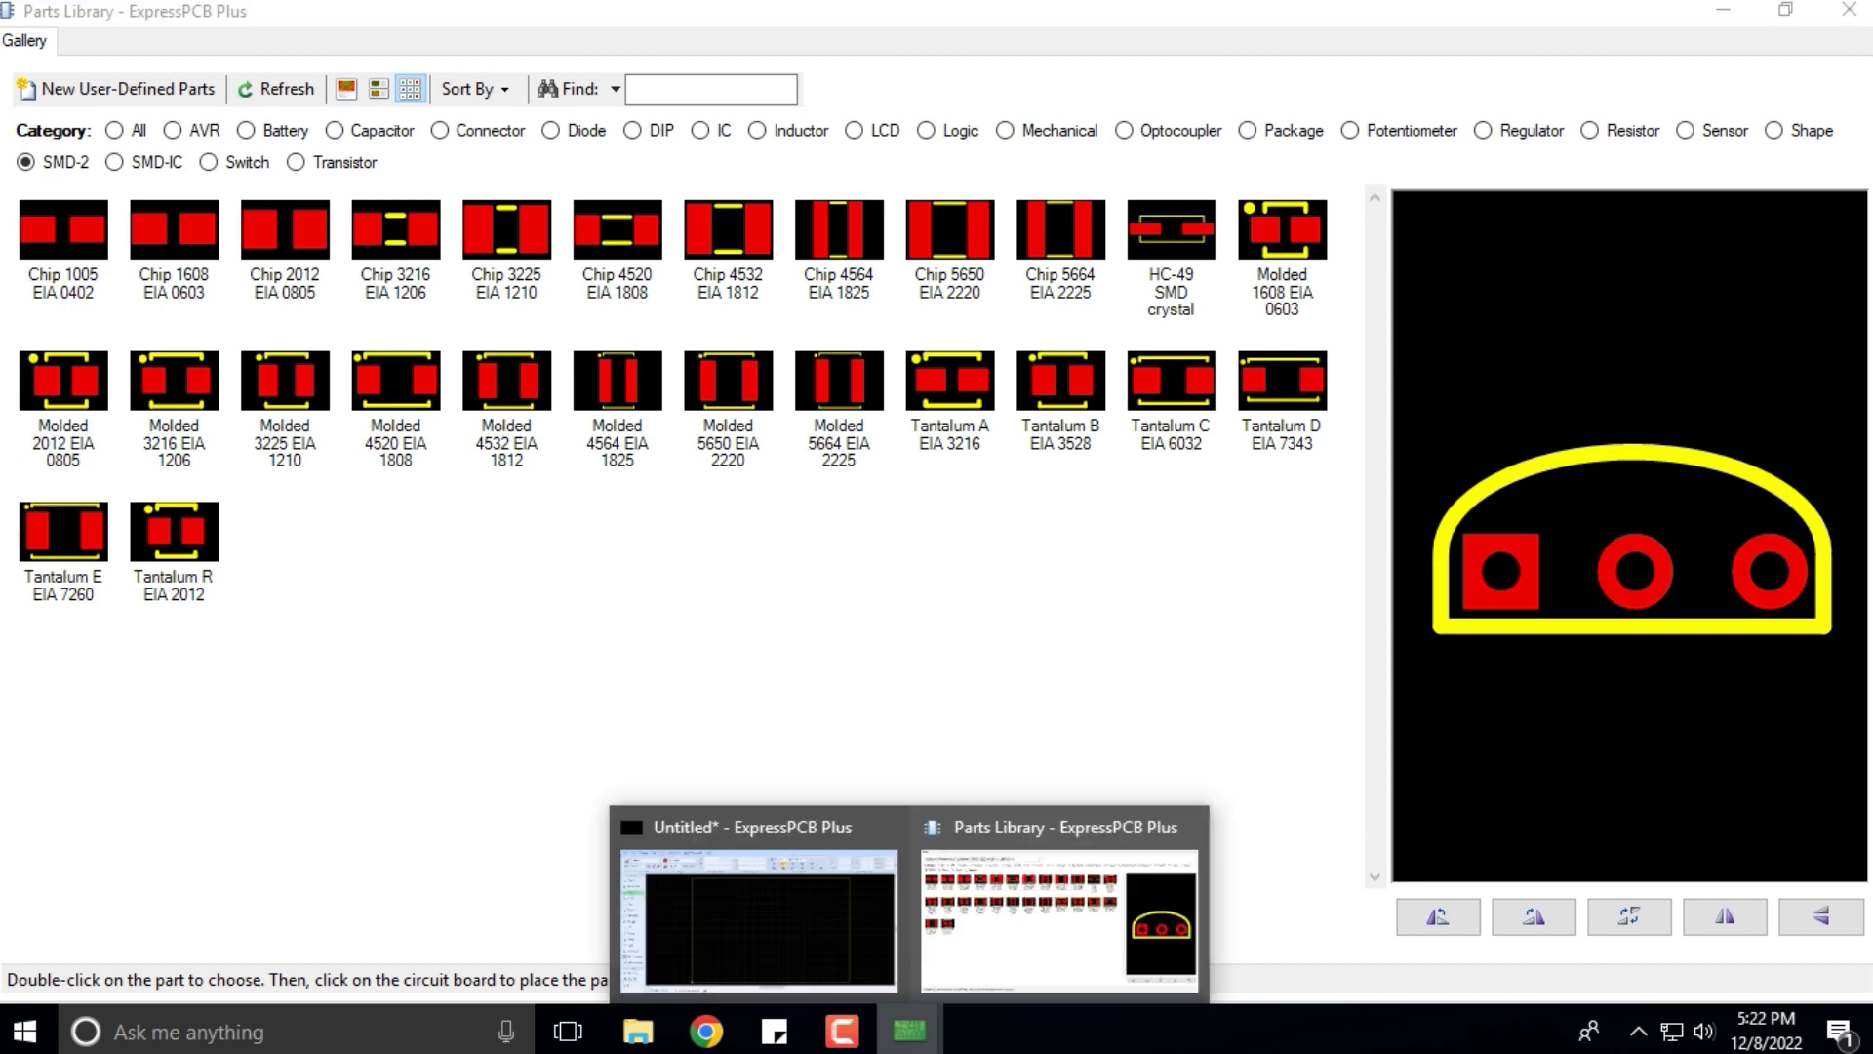
{"action": "left_click", "coordinate": [1060, 919]}
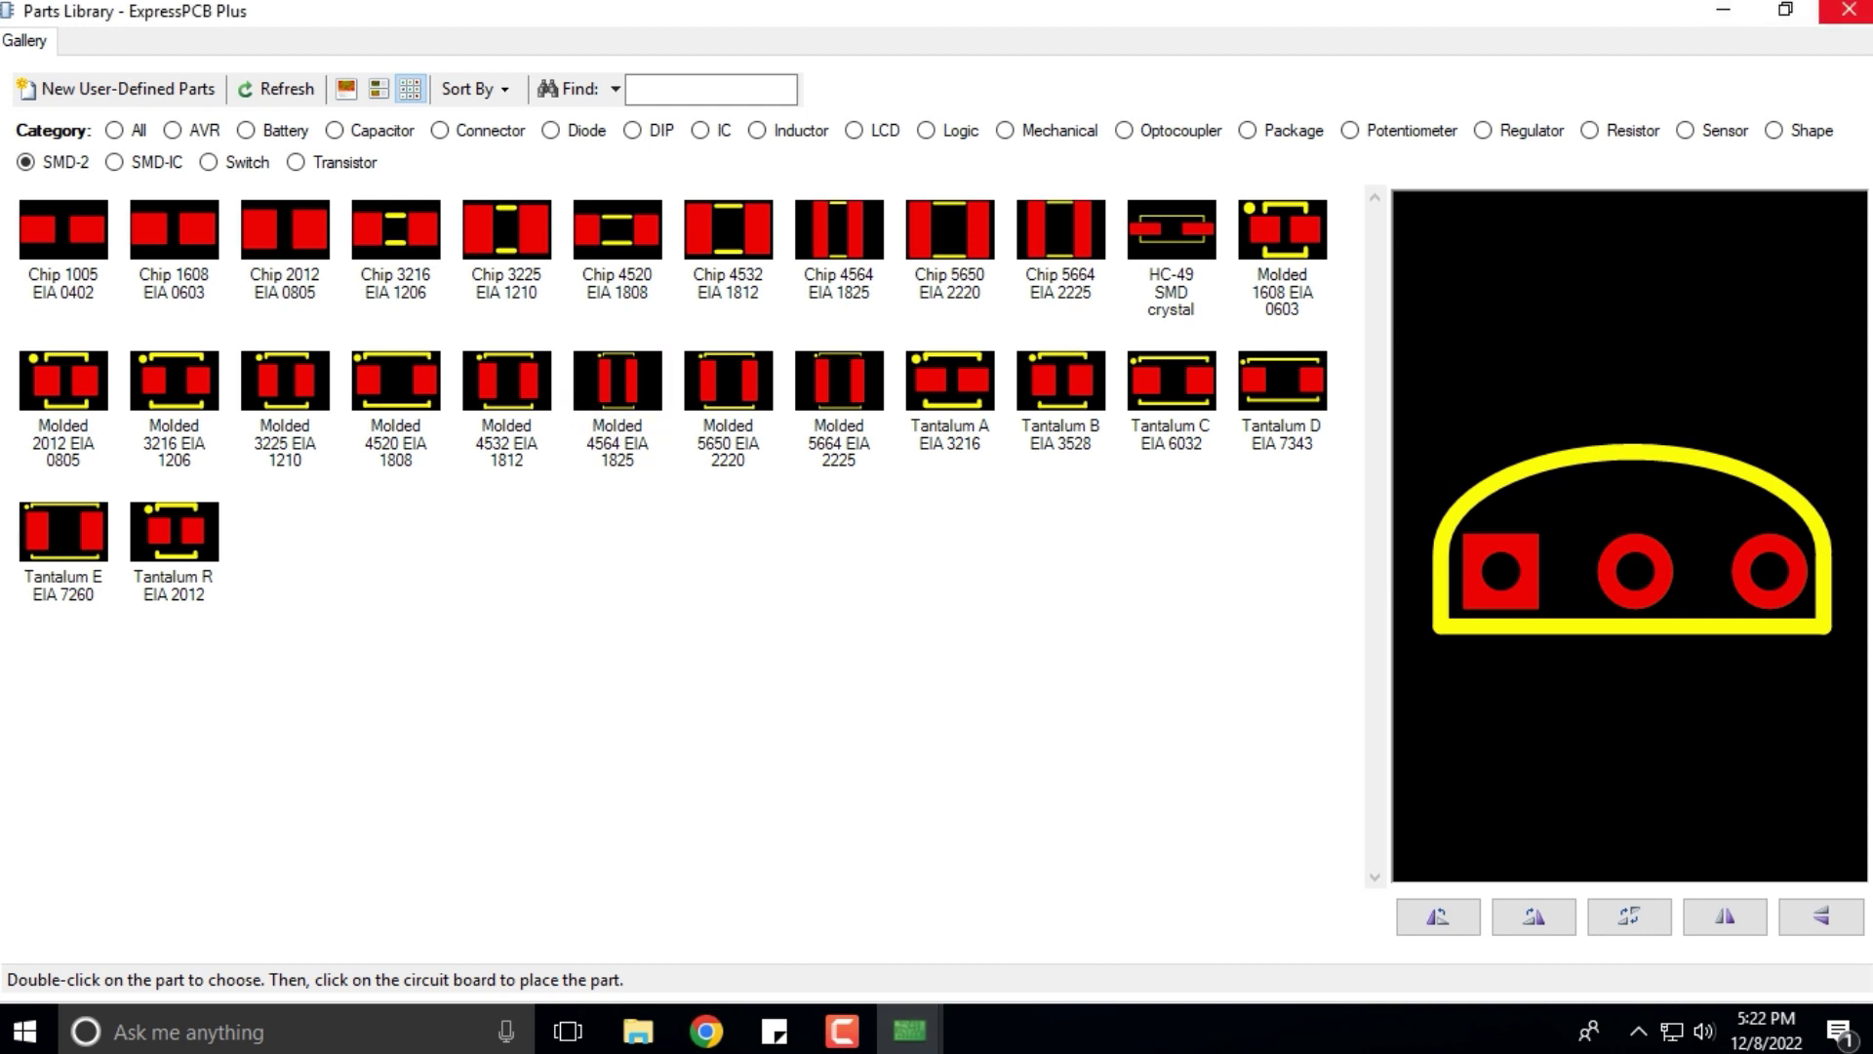
{"action": "left_click", "coordinate": [1848, 9]}
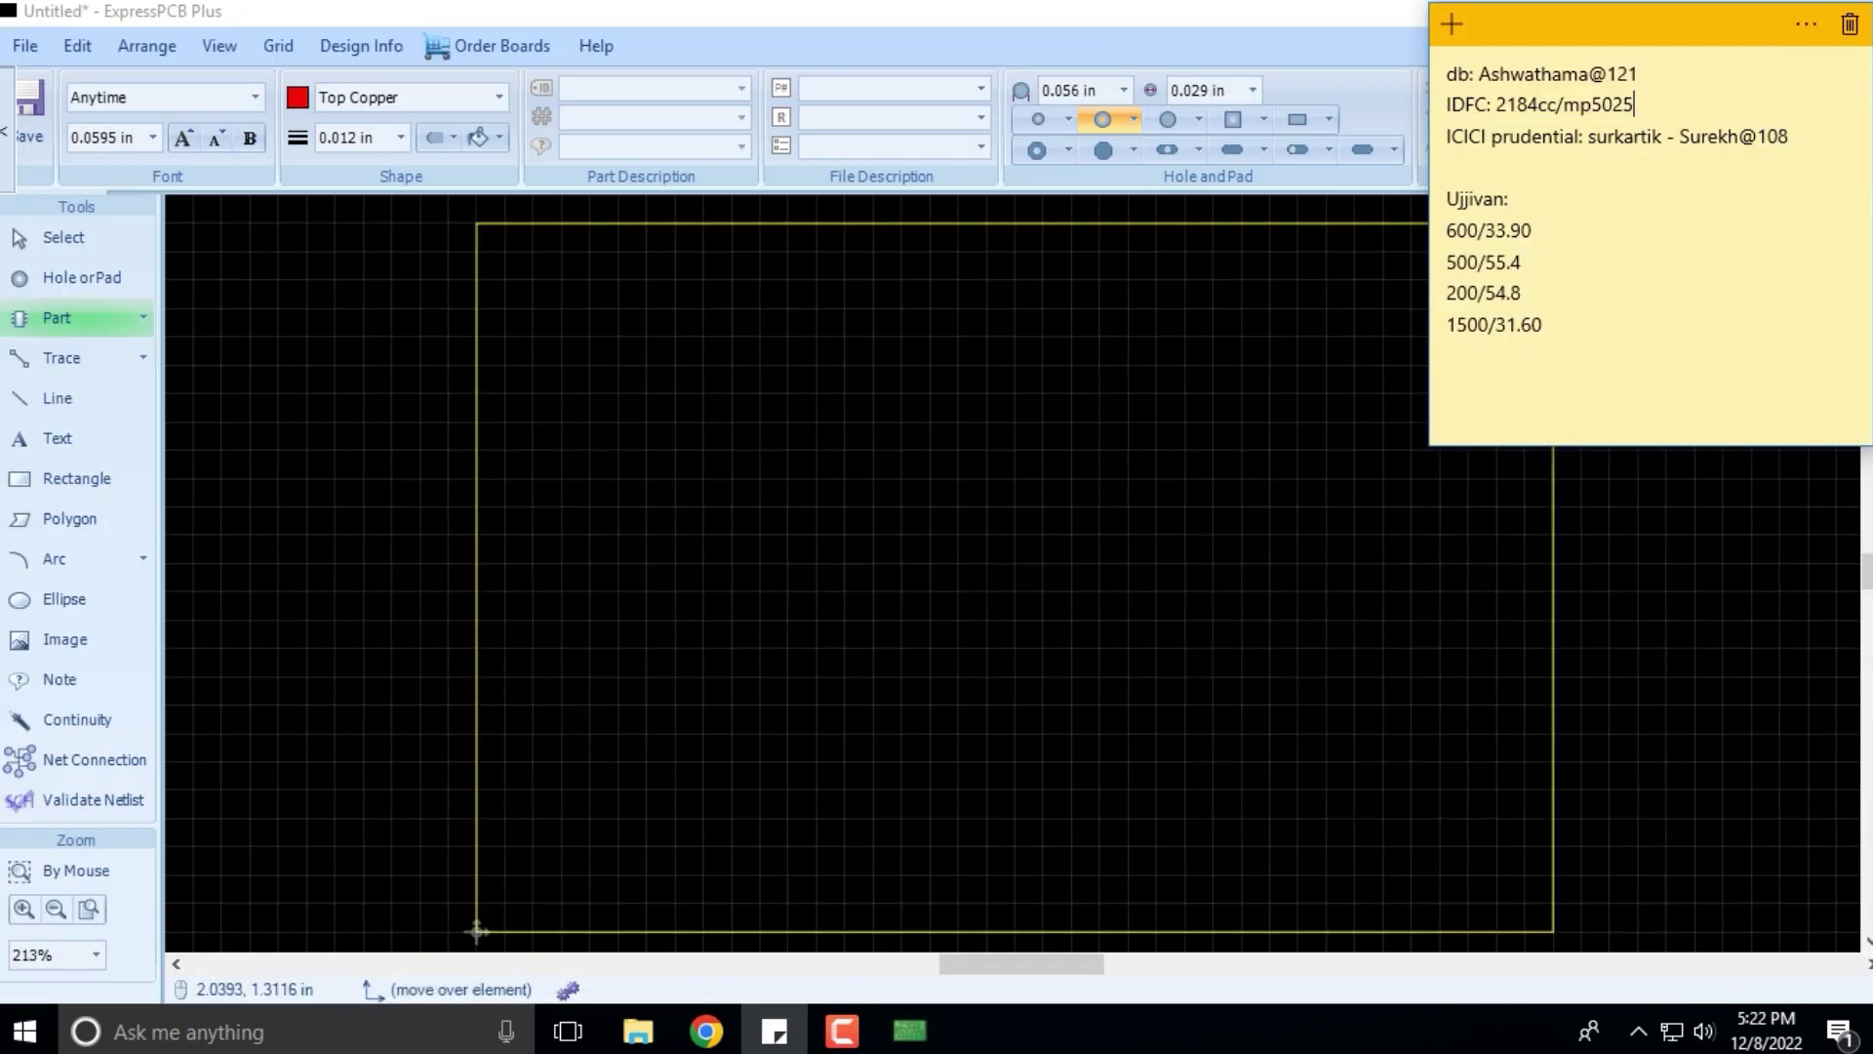
Reopen the Parts Library, select the All category, then close it again.
{"action": "key", "text": "alt+Tab"}
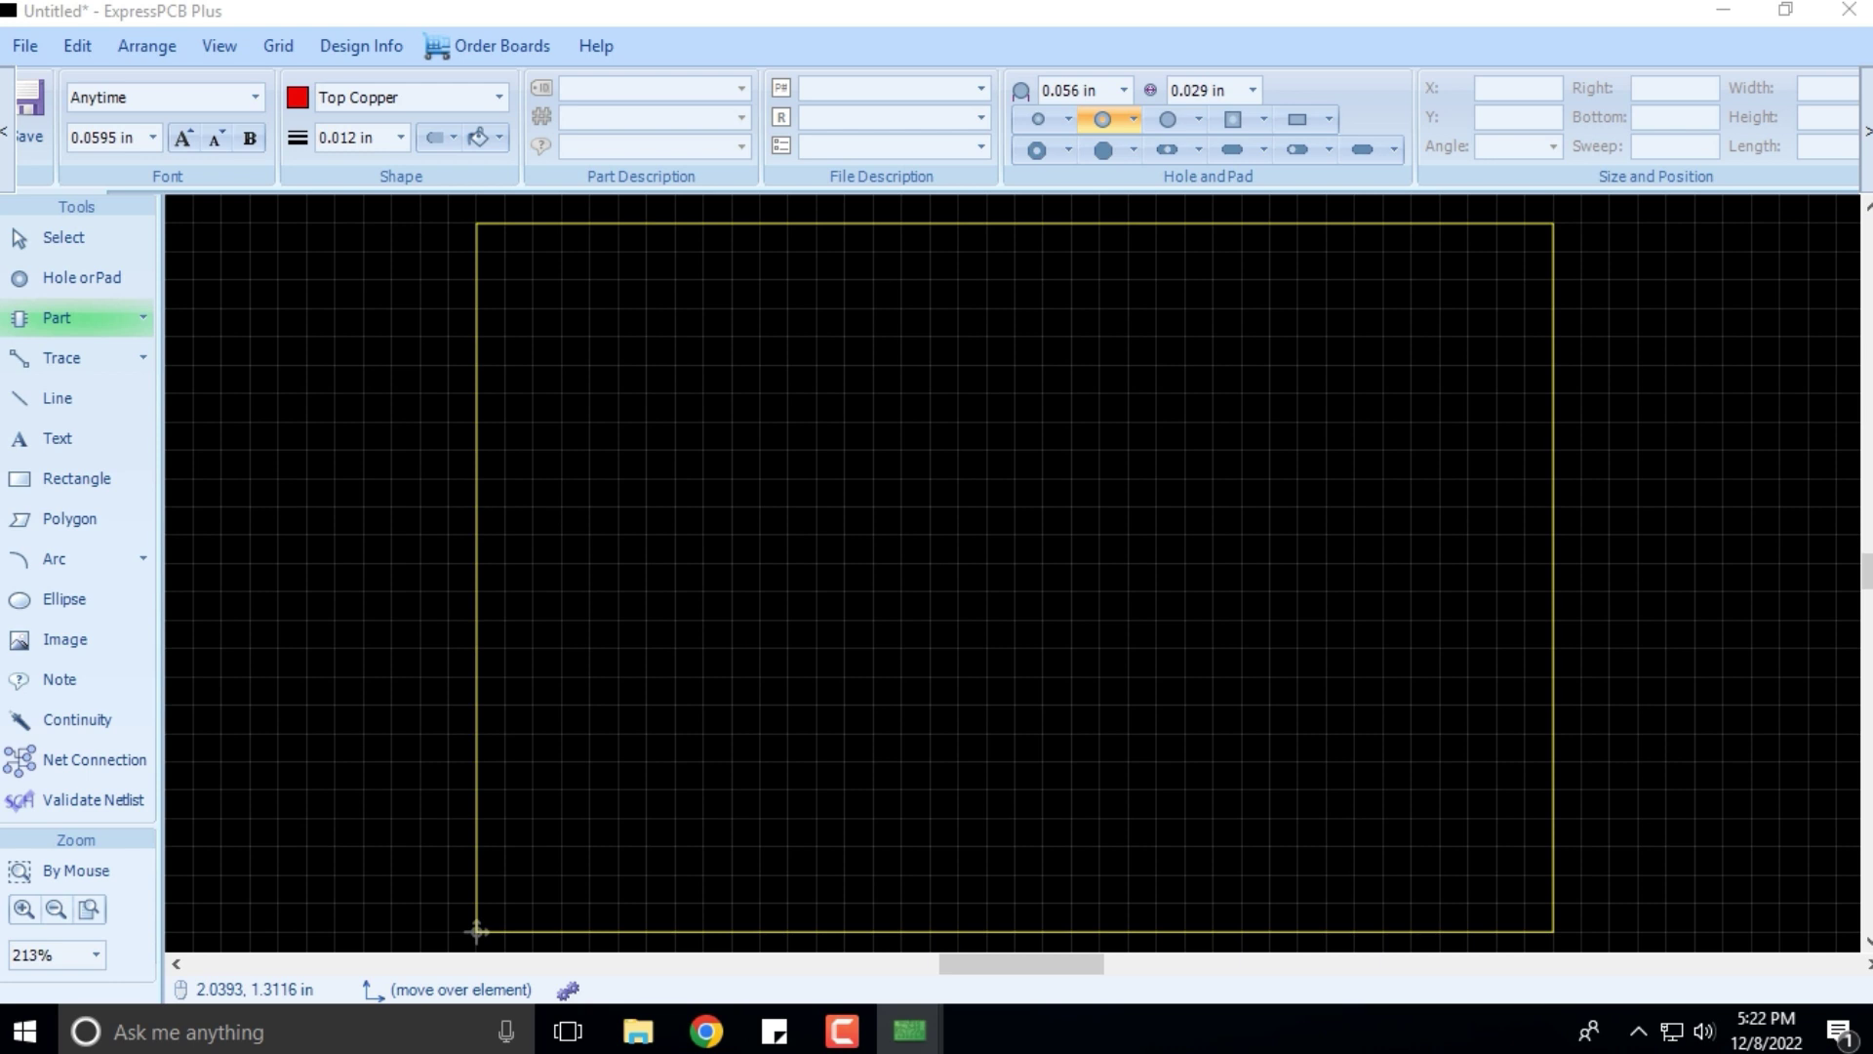
{"action": "mouse_move", "coordinate": [909, 1031]}
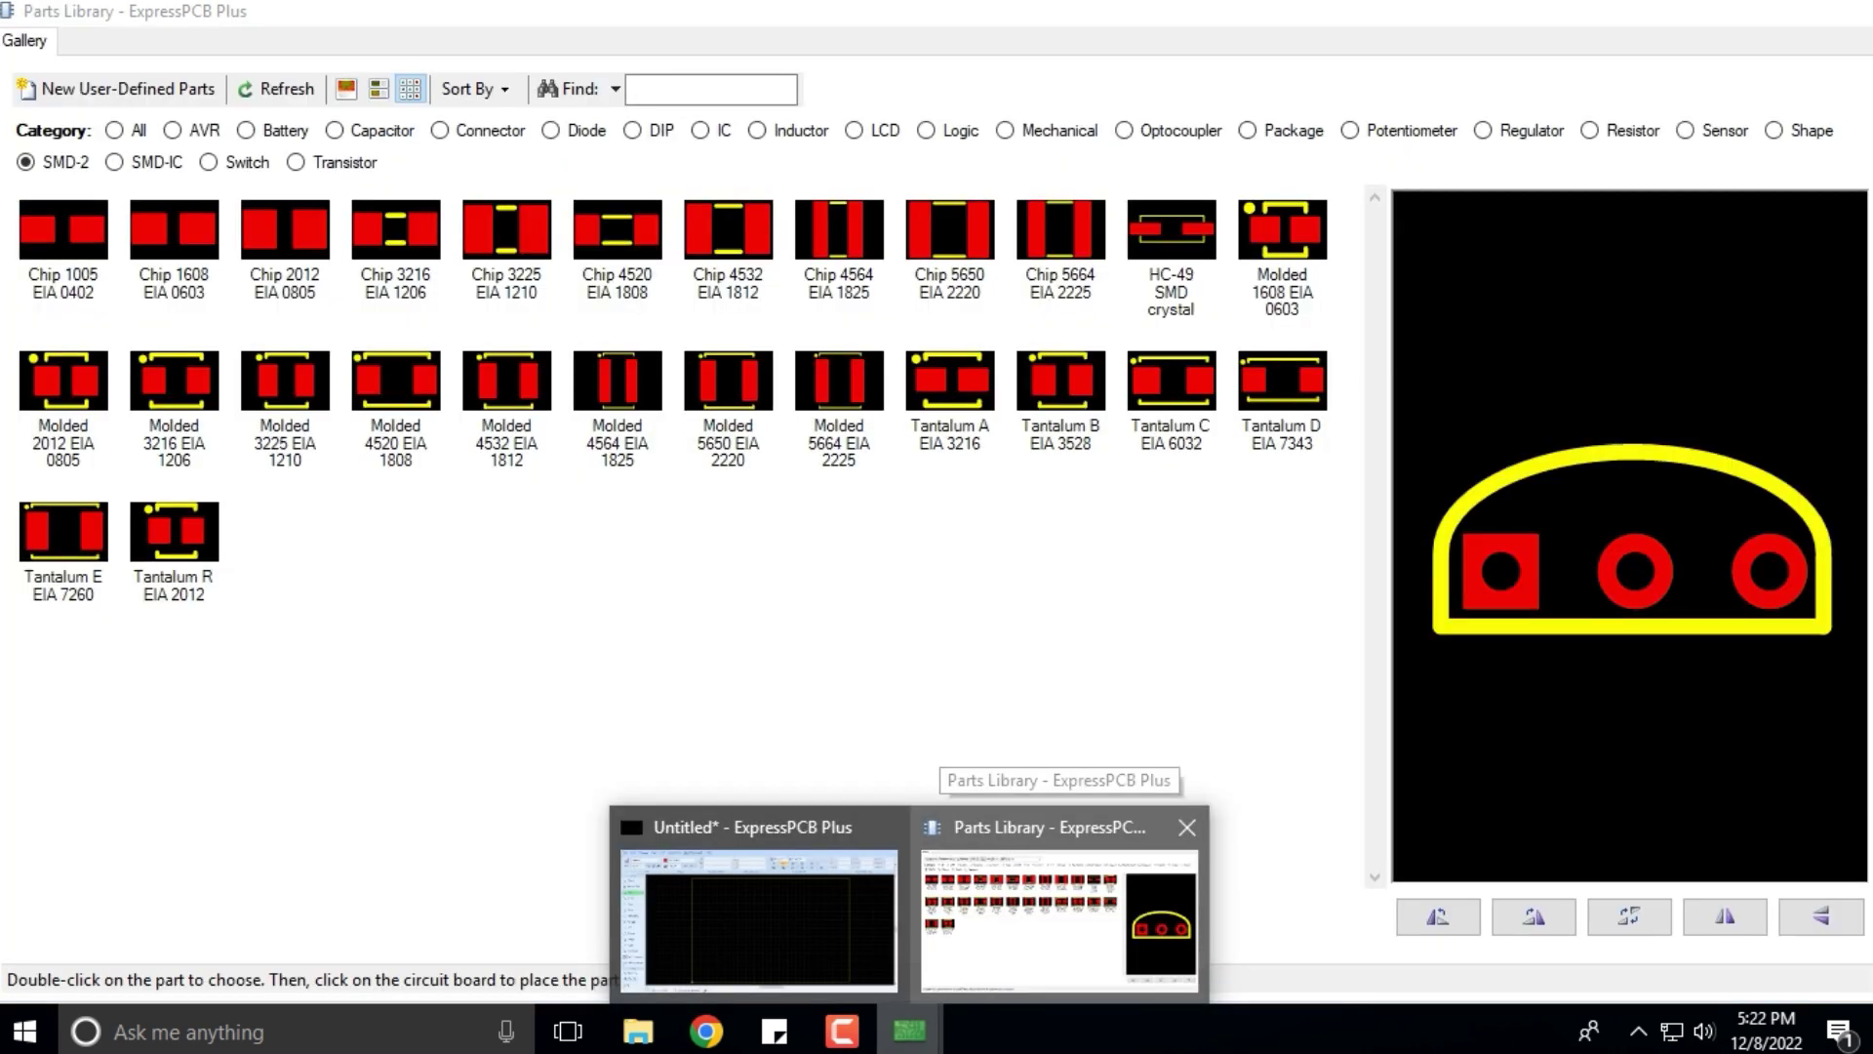
{"action": "left_click", "coordinate": [1059, 917]}
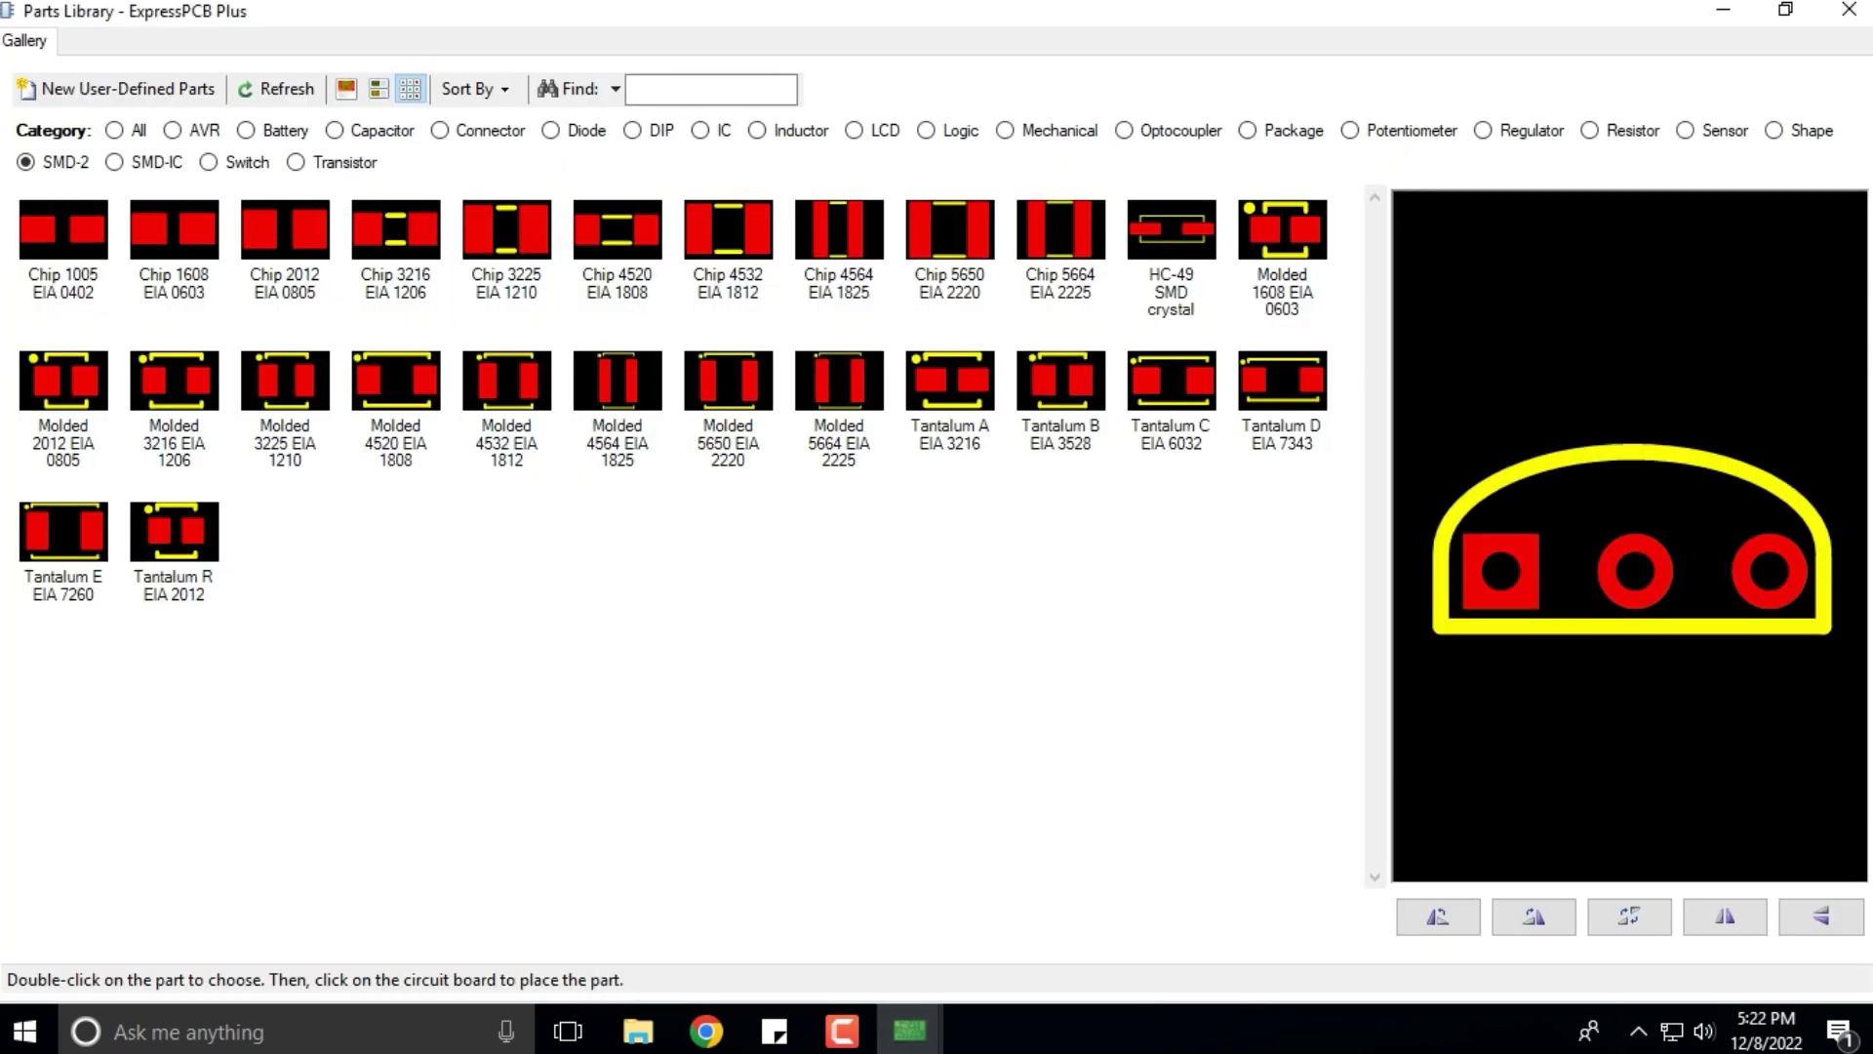
{"action": "left_click", "coordinate": [114, 129]}
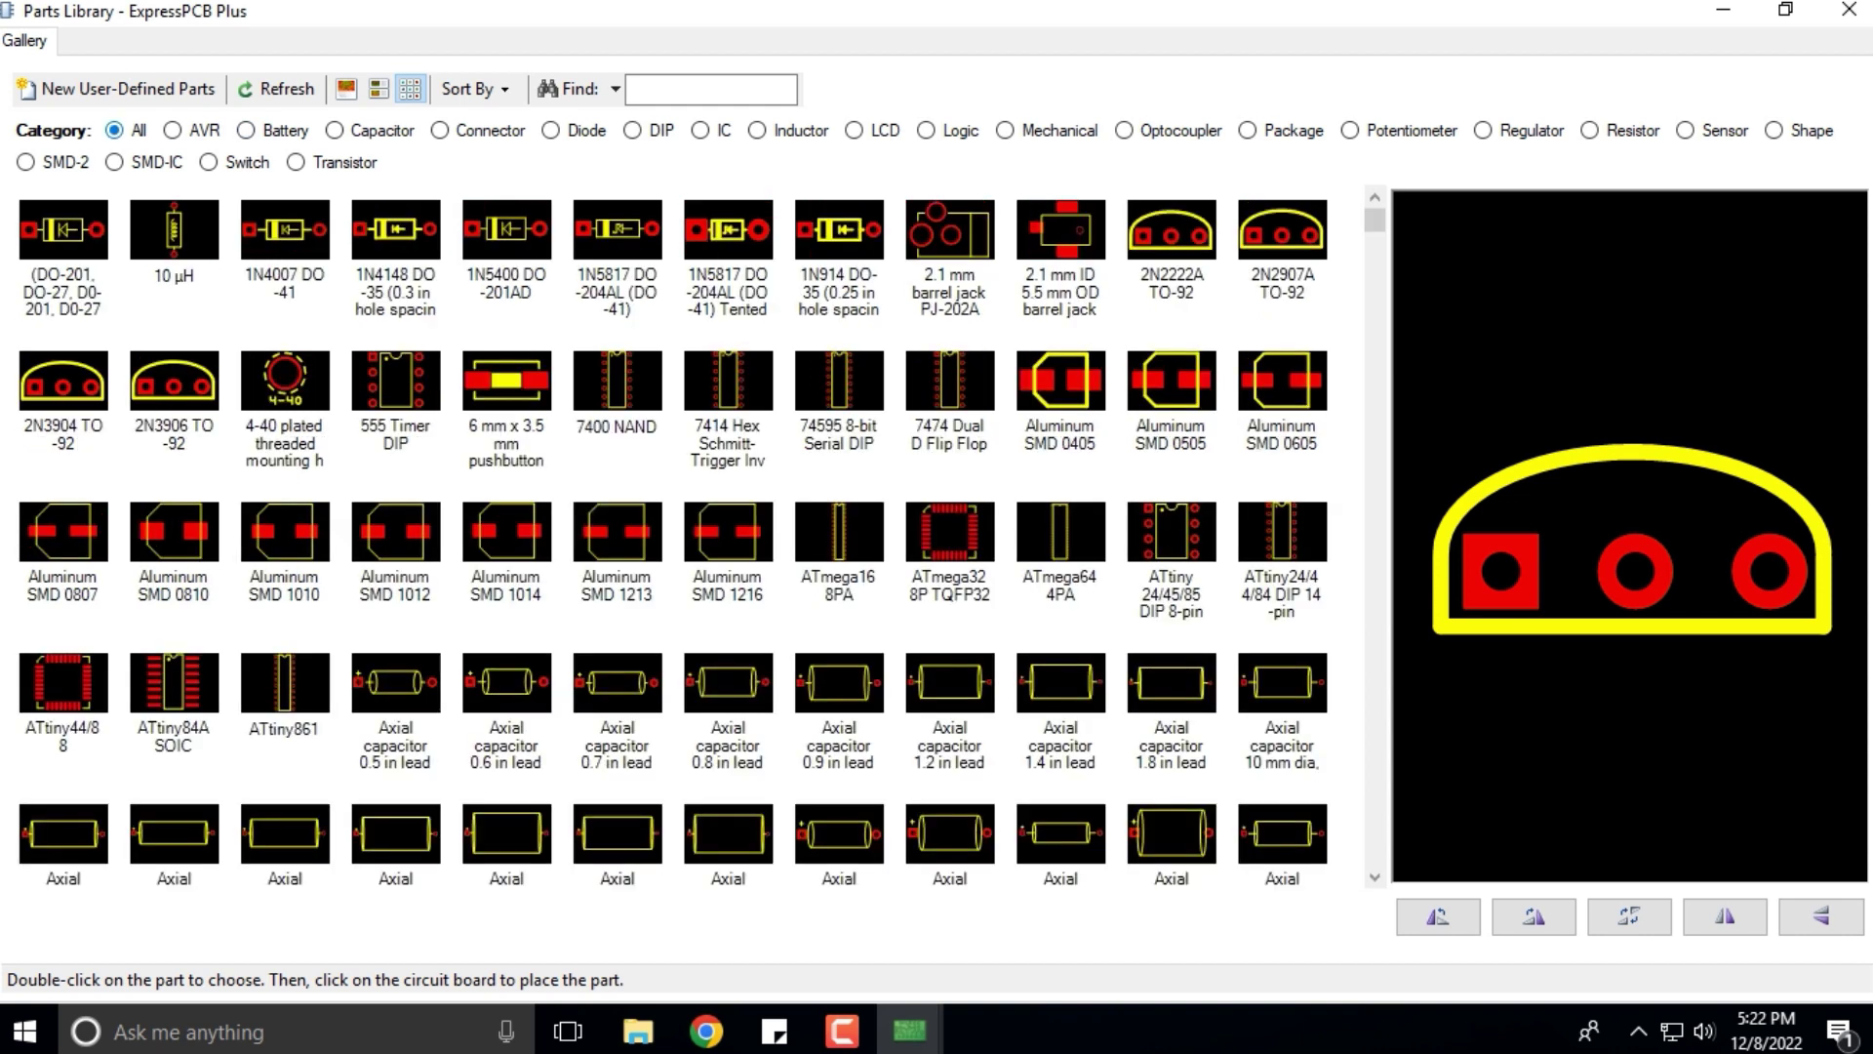
{"action": "left_click", "coordinate": [1849, 9]}
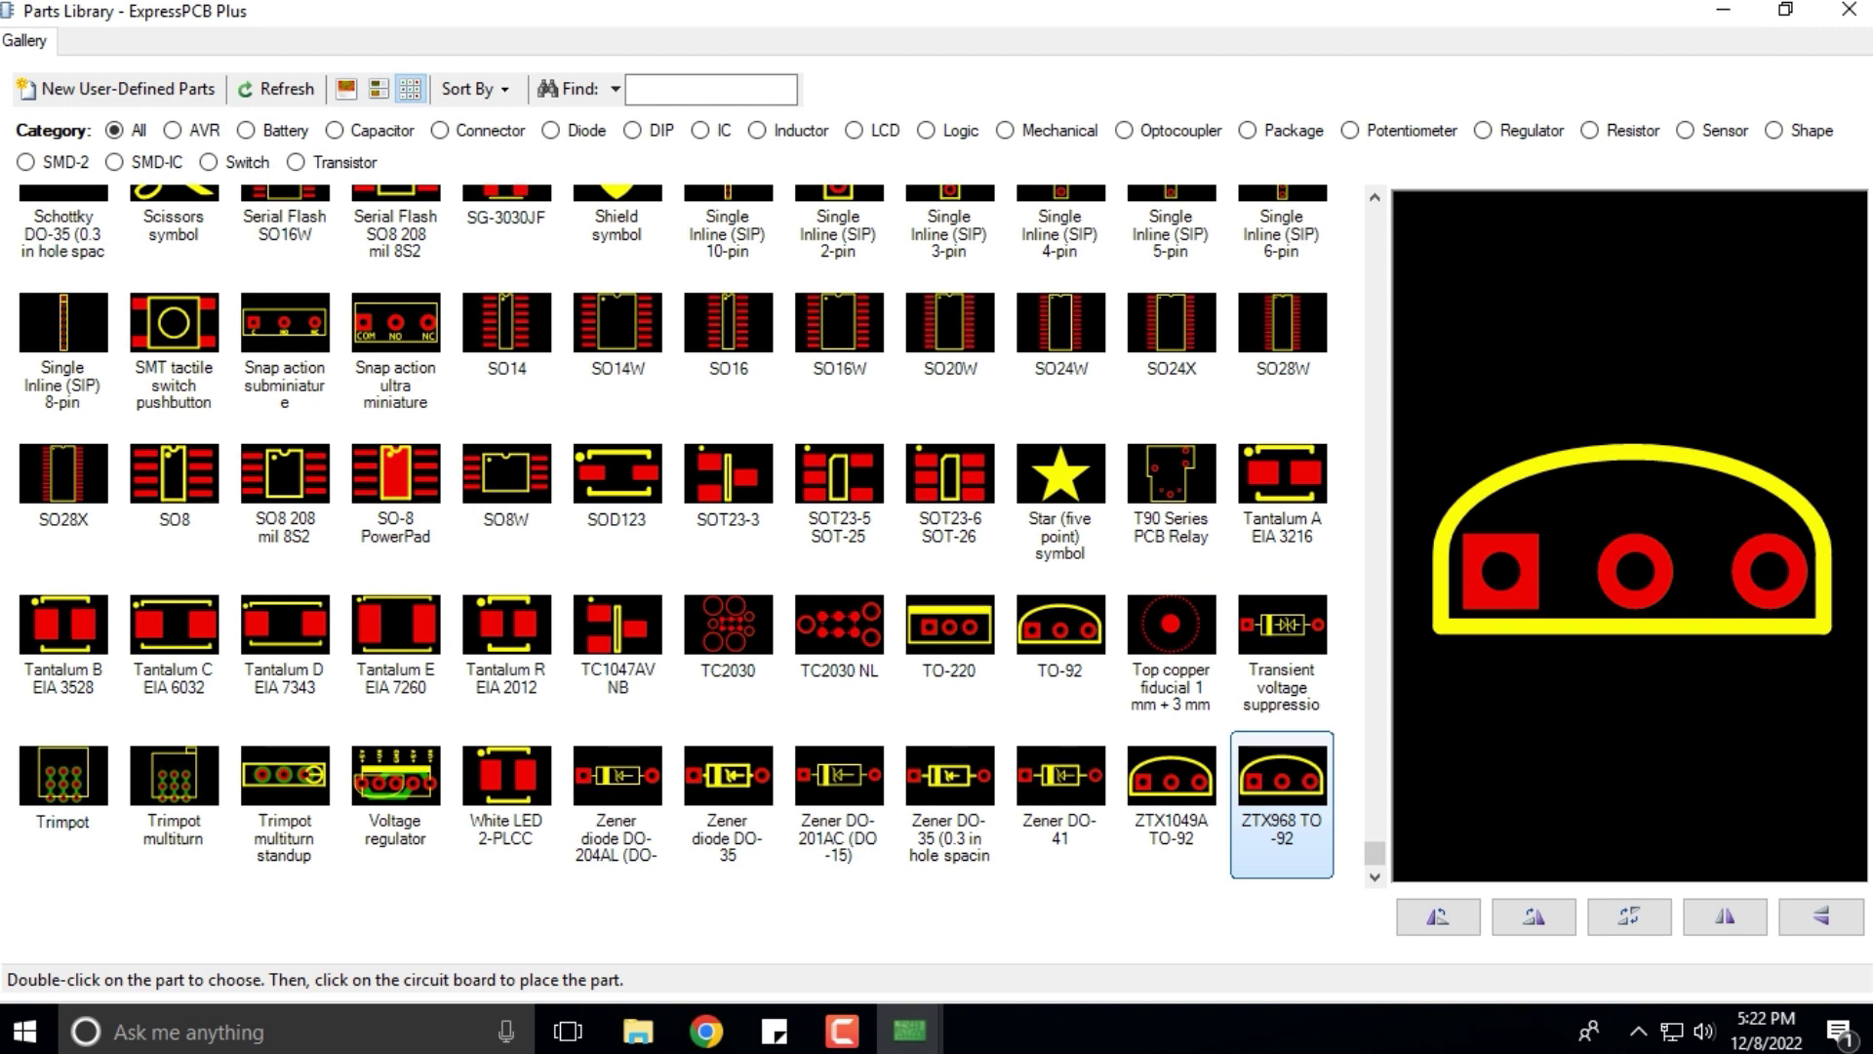
{"action": "left_click", "coordinate": [840, 1030]}
{"action": "left_click", "coordinate": [1749, 903]}
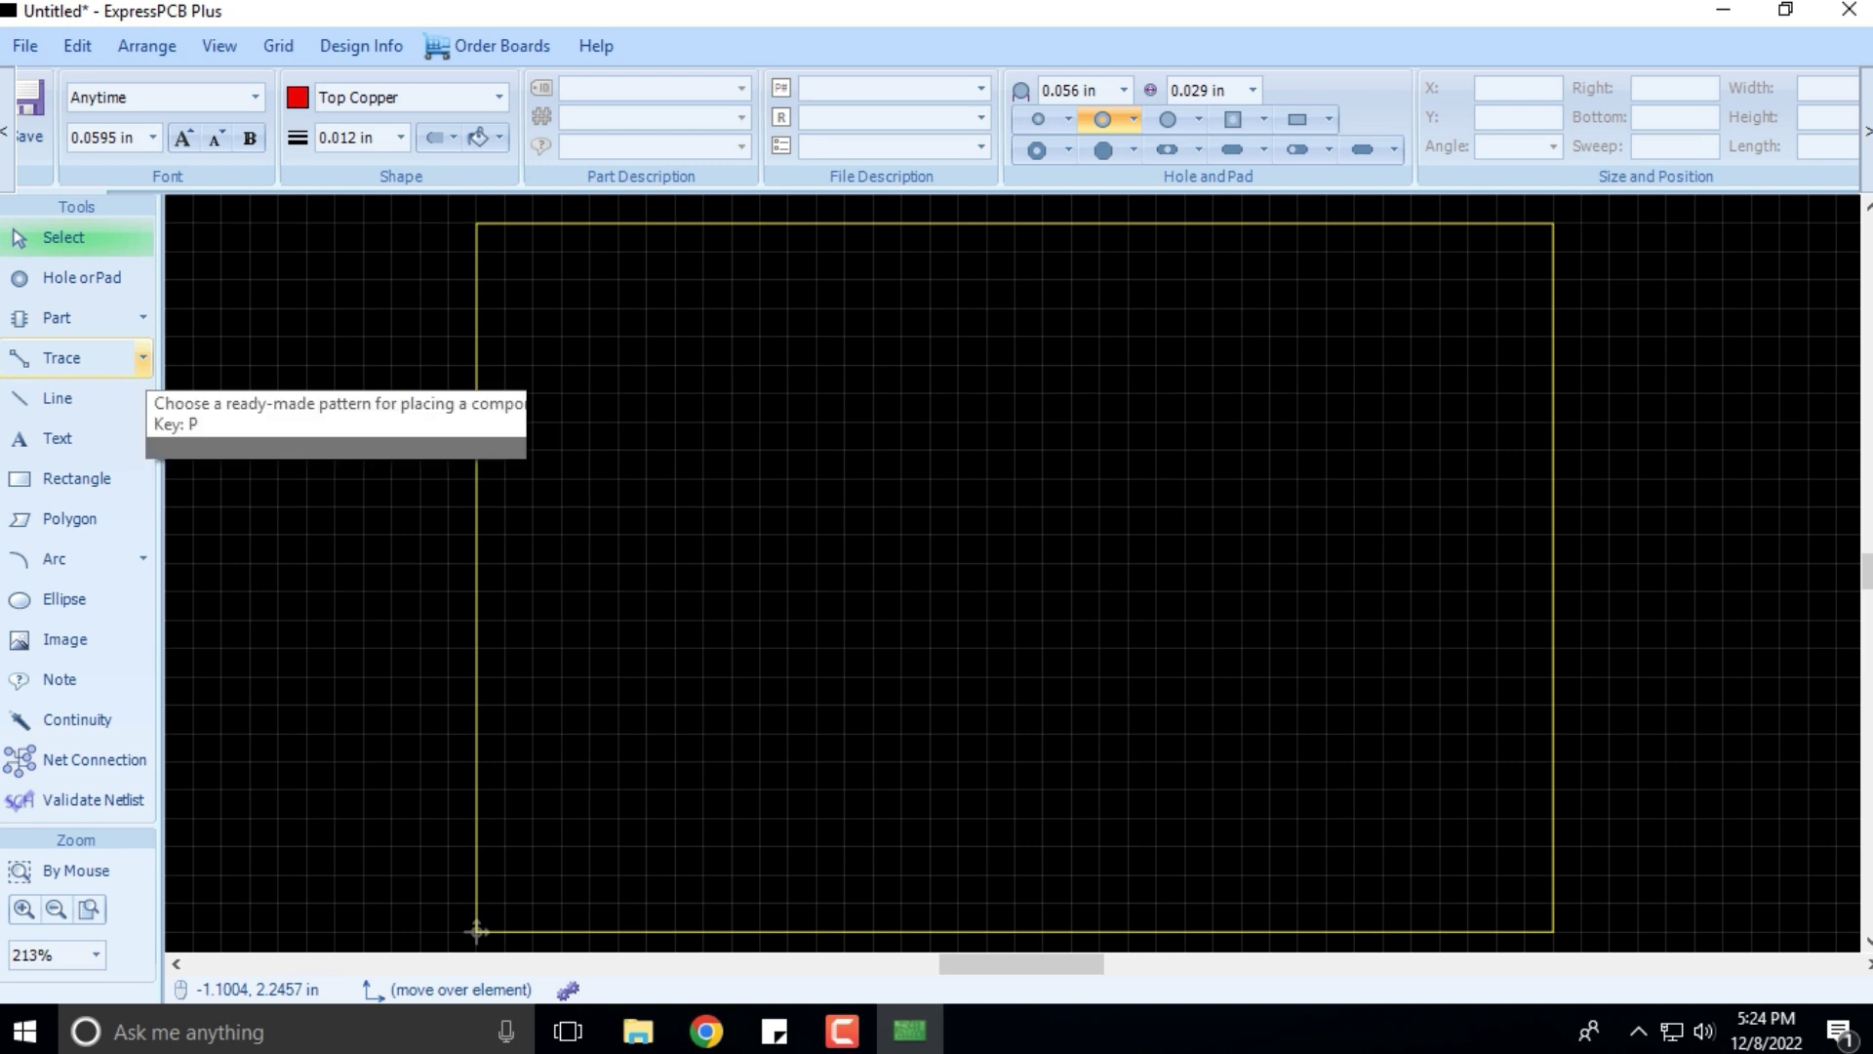
Start Import ExpressPCB Parts from the Part options and cancel the import.
{"action": "left_click", "coordinate": [142, 317]}
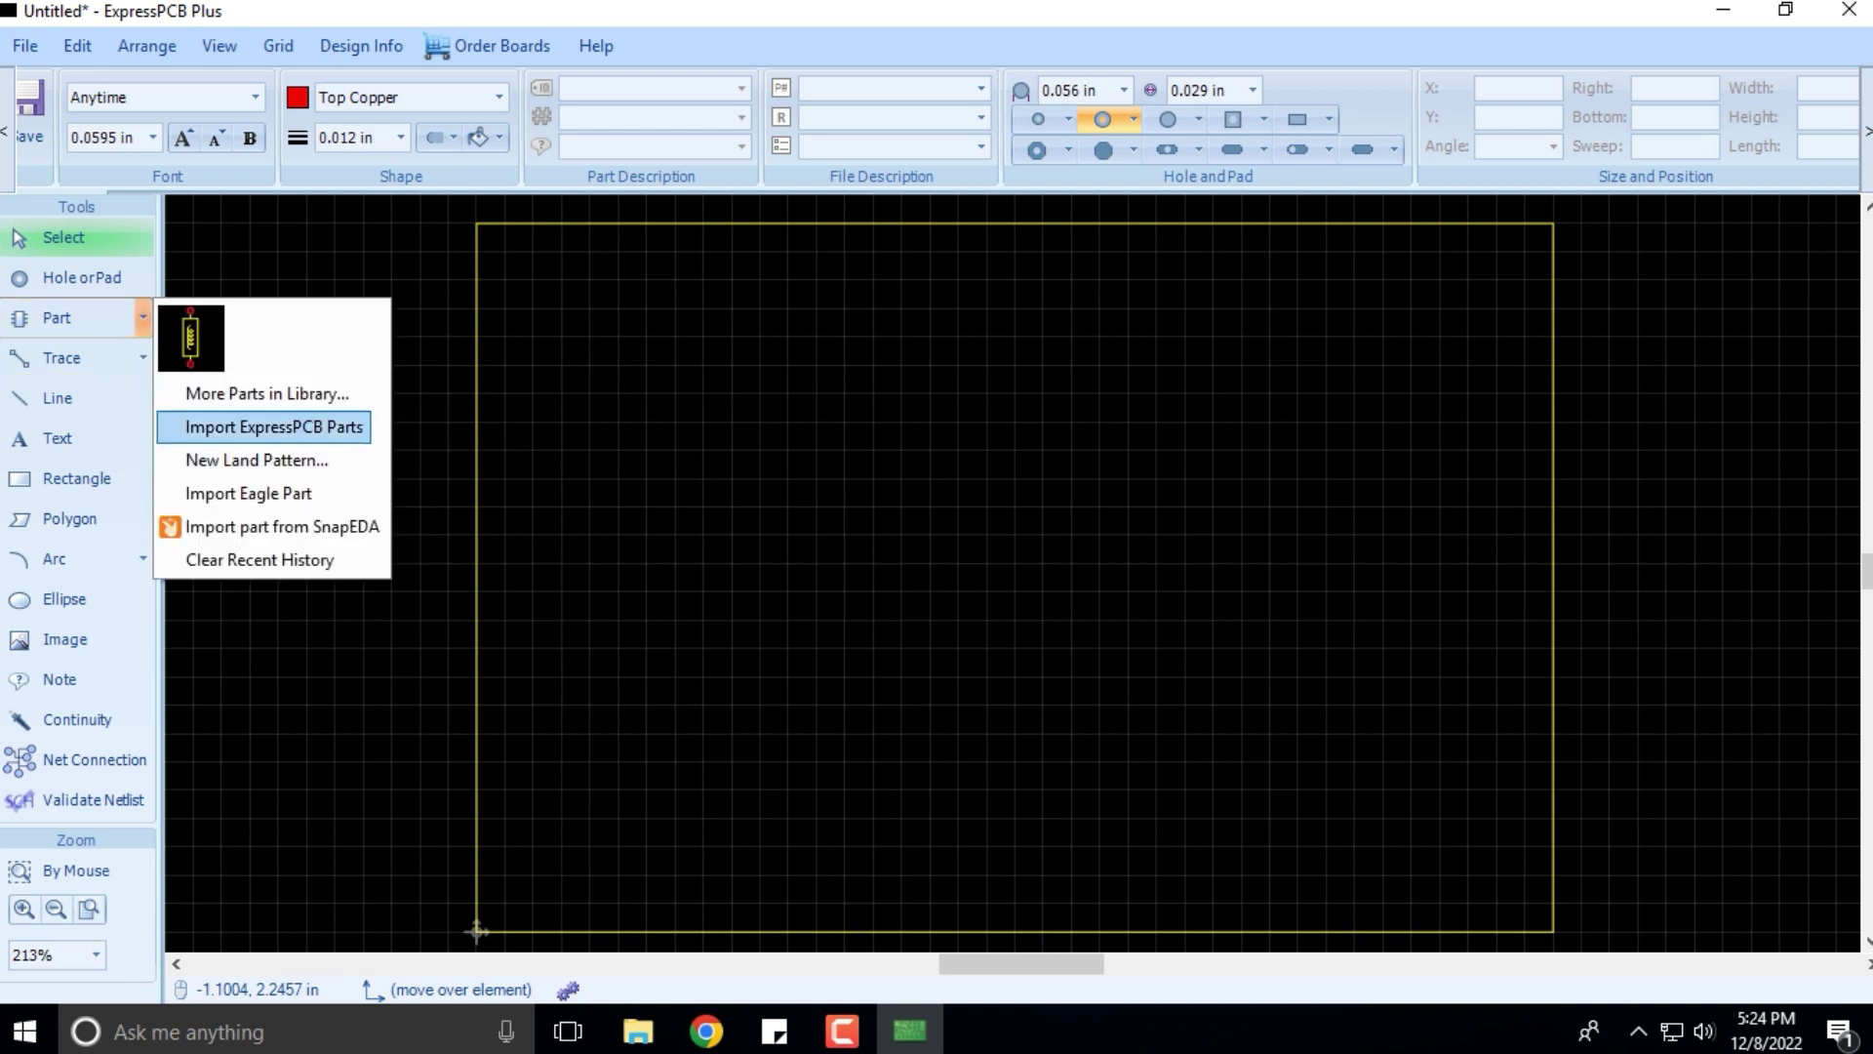
{"action": "left_click", "coordinate": [273, 426]}
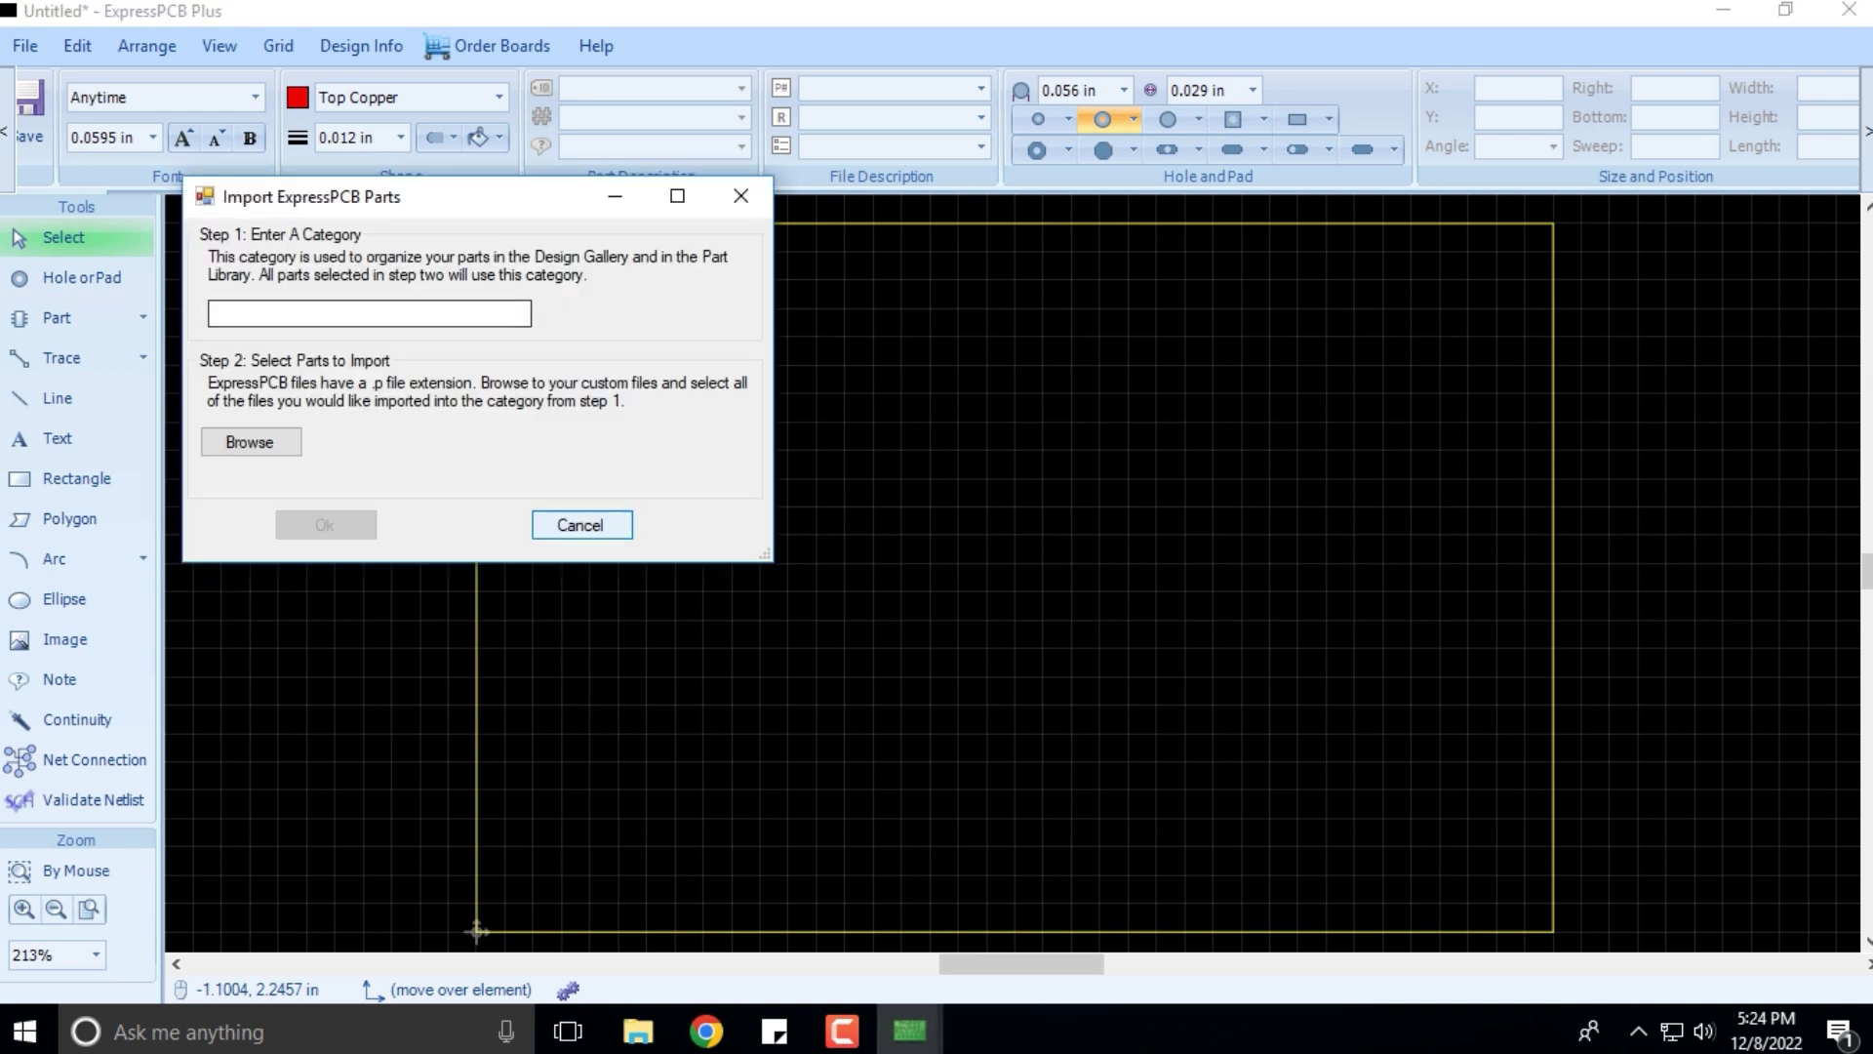
{"action": "left_click", "coordinate": [580, 525]}
Pick the recent 10 µH inductor, cancel its placement, and reopen the Part options.
{"action": "left_click", "coordinate": [142, 317]}
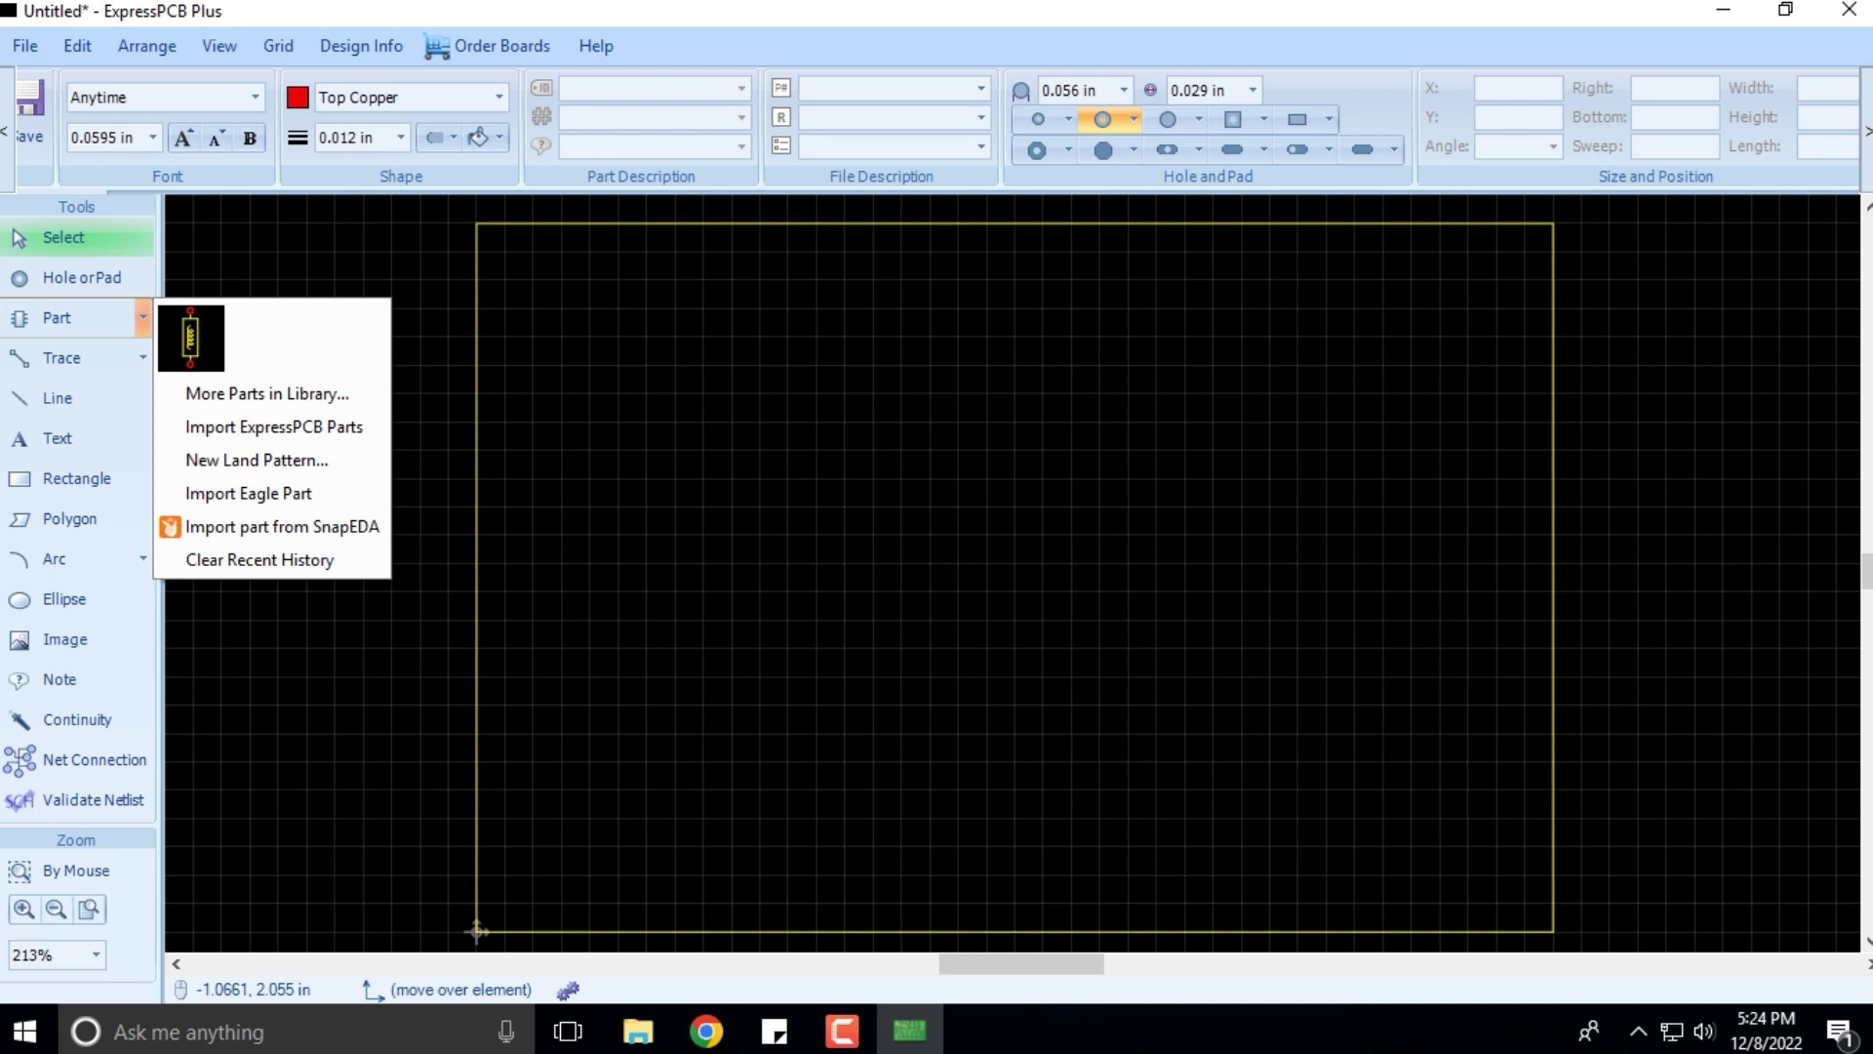
{"action": "left_click", "coordinate": [191, 337]}
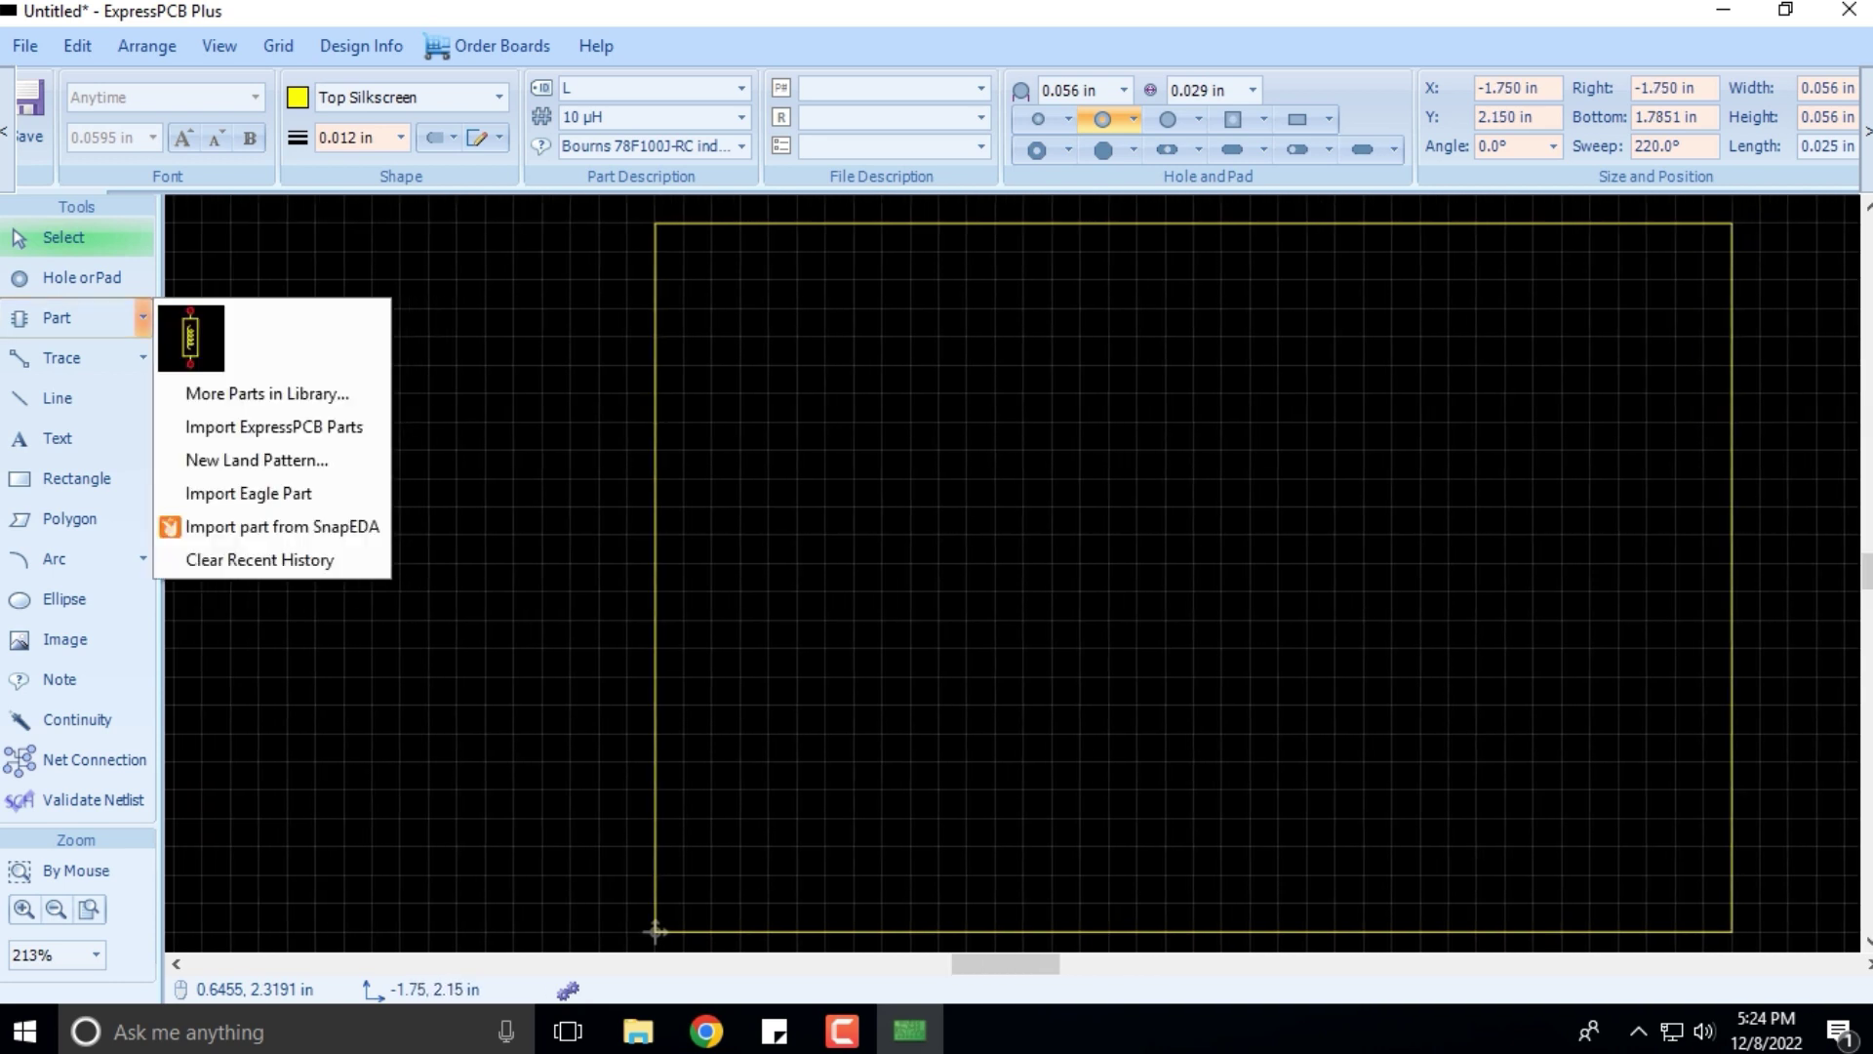
{"action": "key", "text": "Escape"}
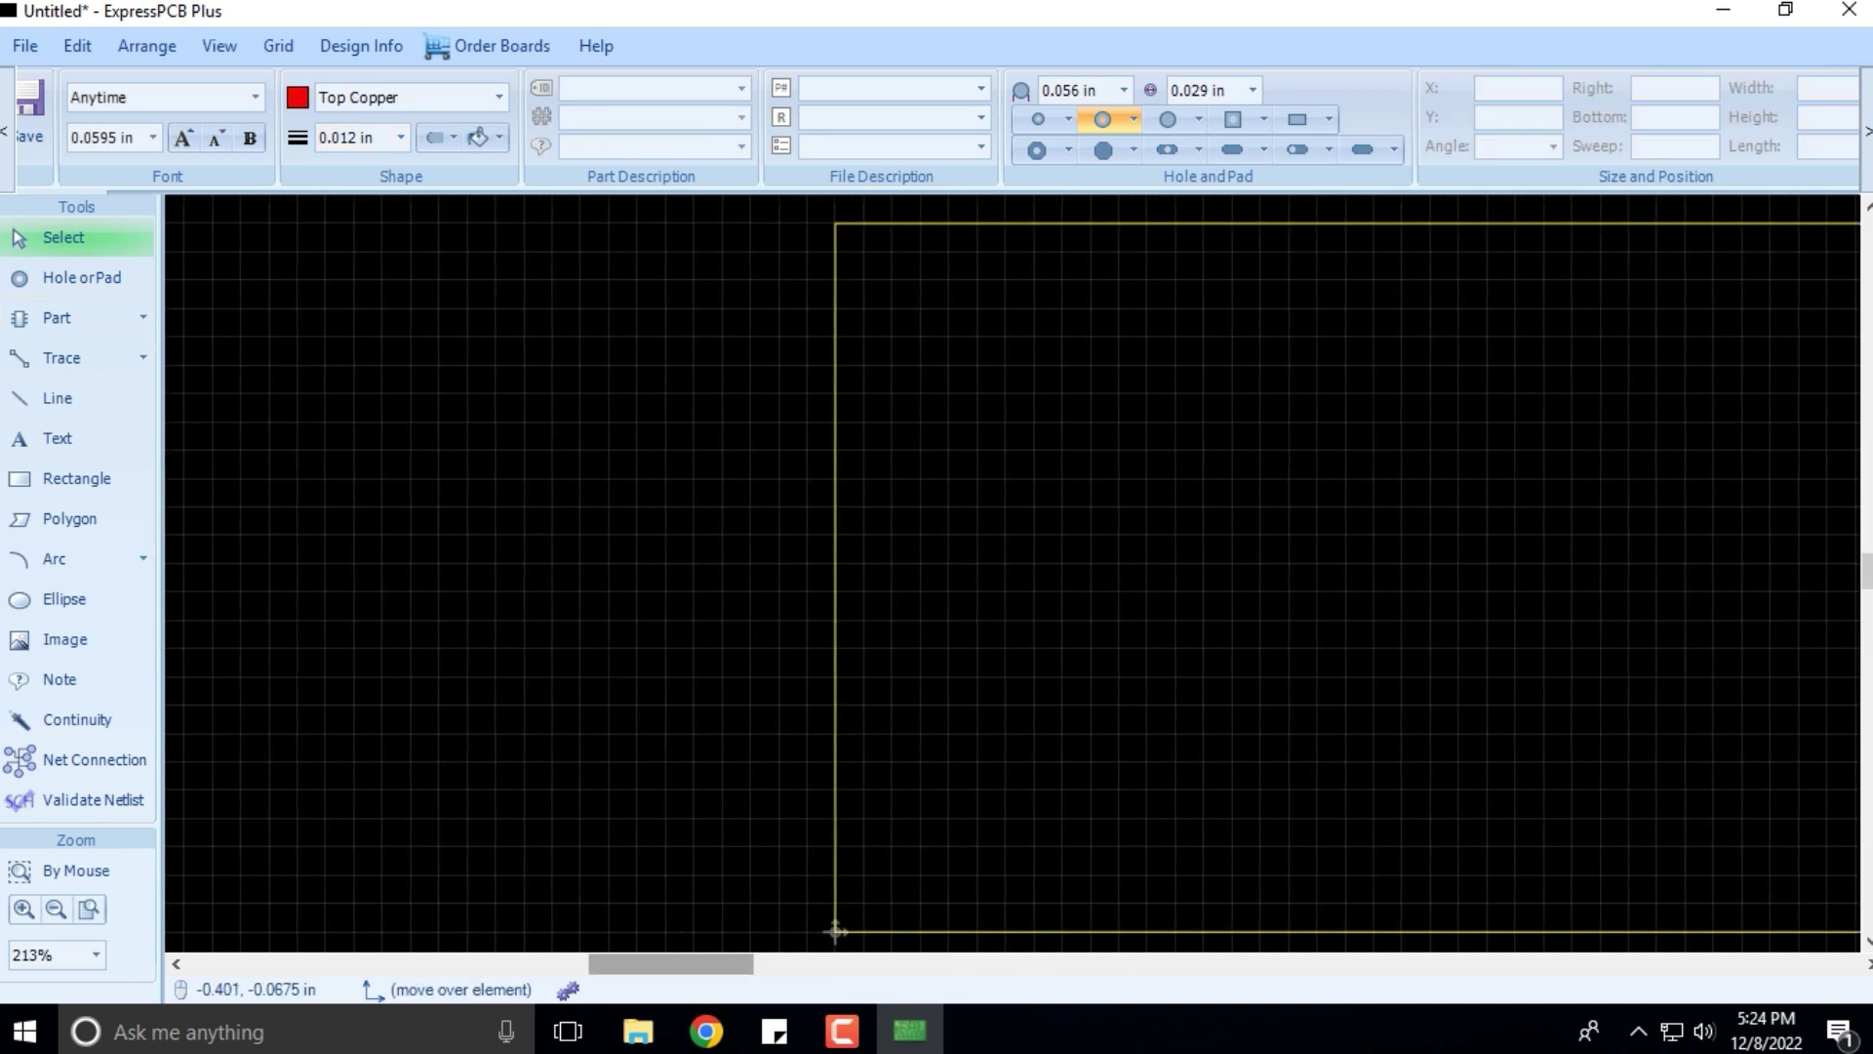
{"action": "left_click_drag", "start_coordinate": [717, 964], "coordinate": [1058, 964]}
{"action": "left_click", "coordinate": [143, 318]}
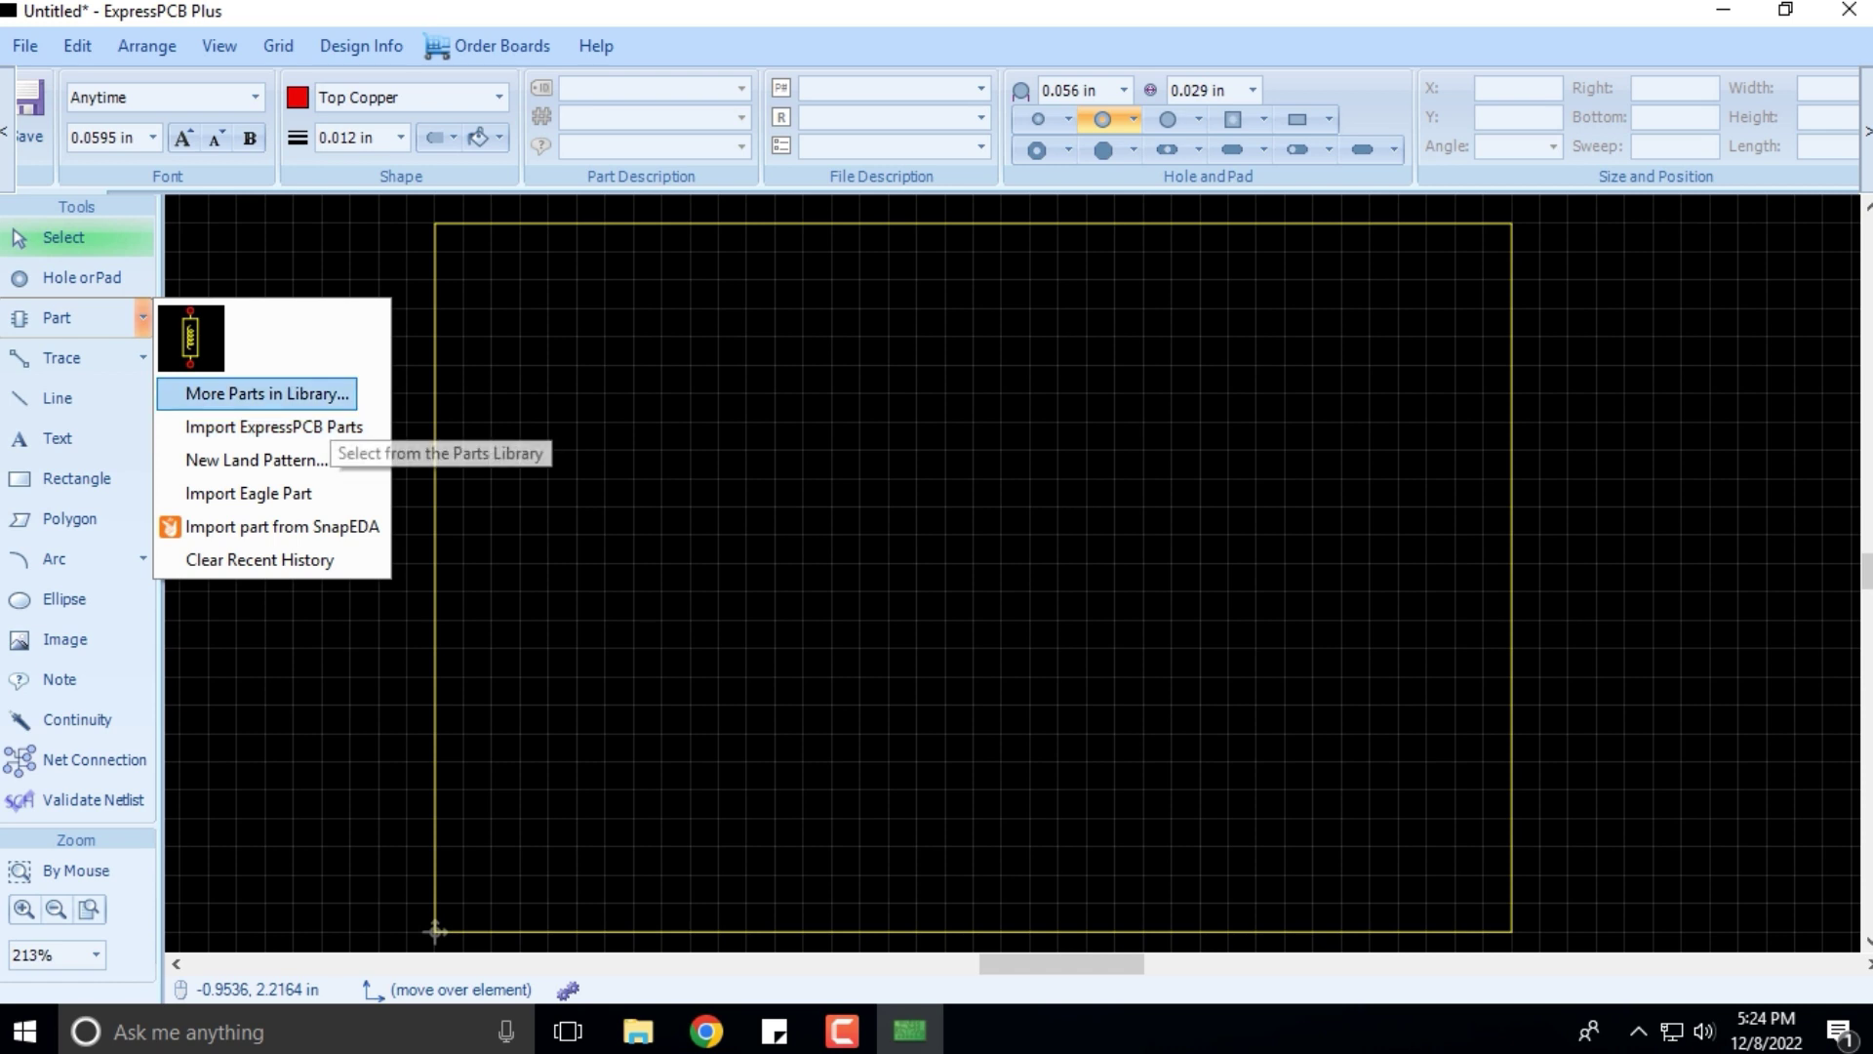
Place a 555 Timer DIP from the full Parts Library near the board's top.
{"action": "left_click", "coordinate": [331, 394]}
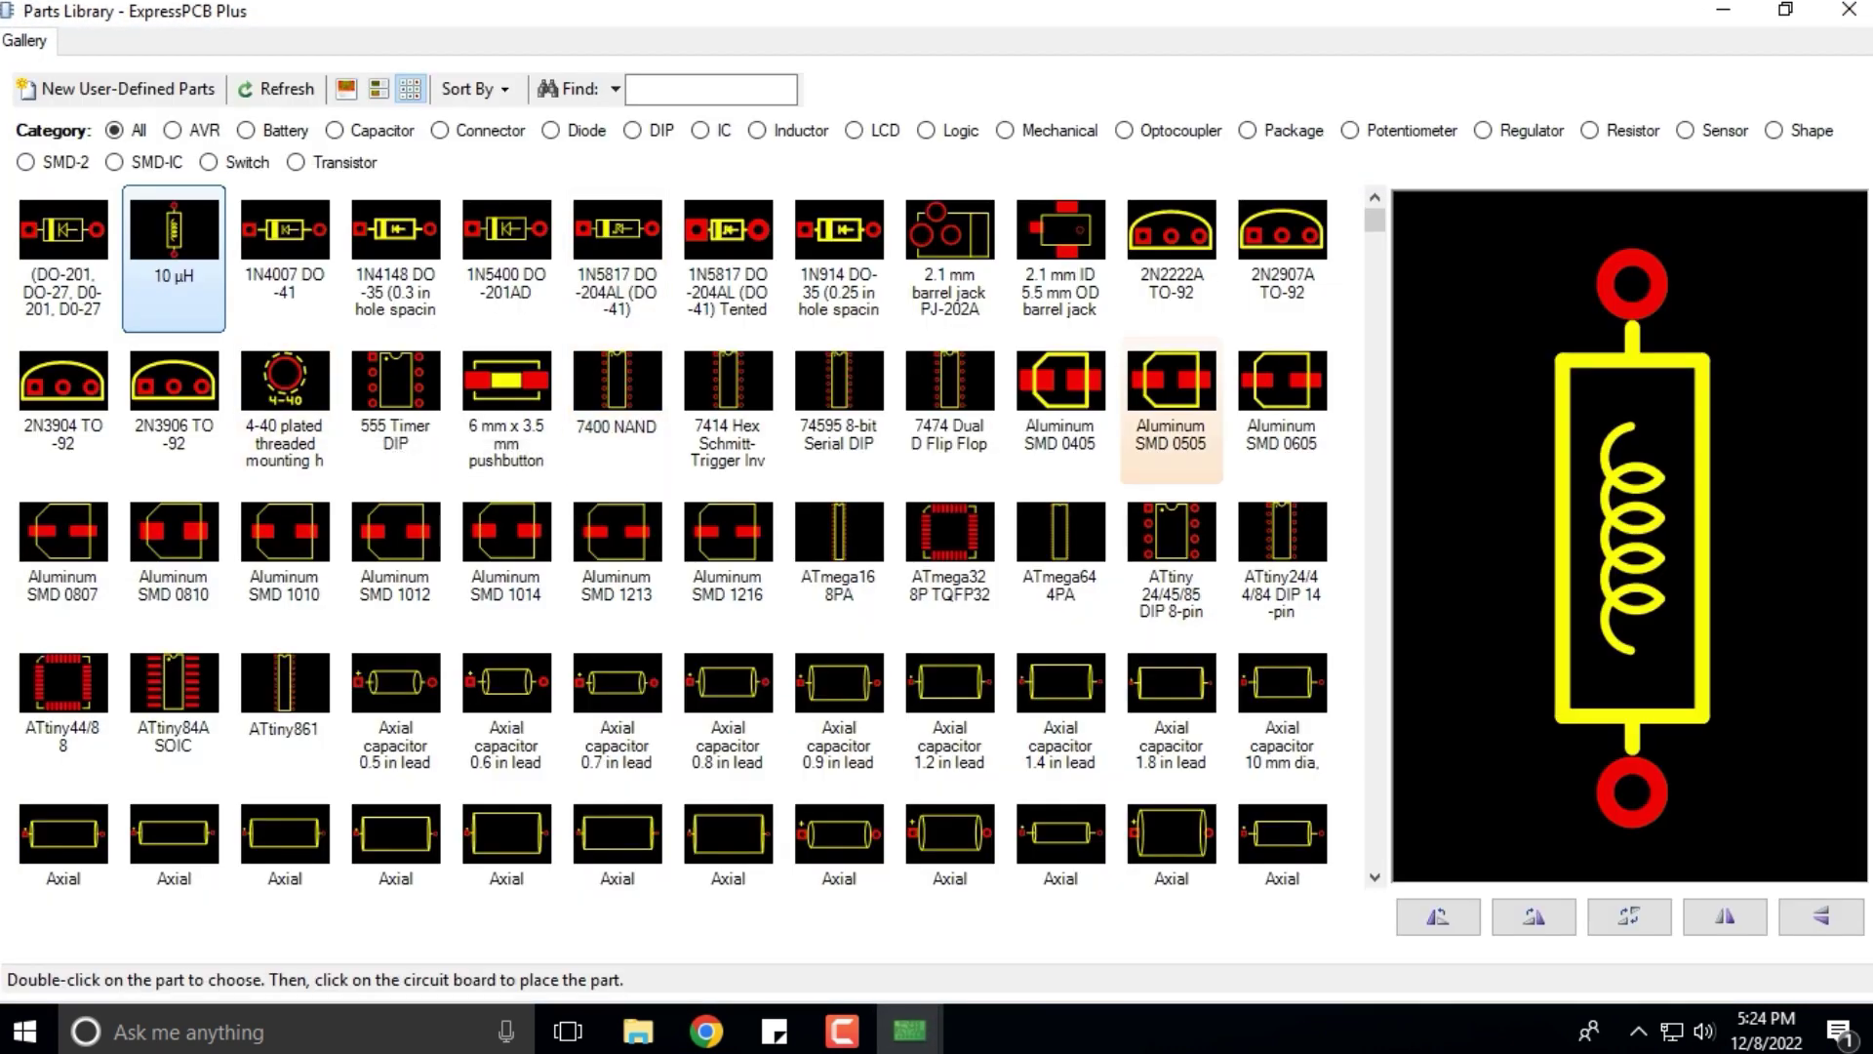
{"action": "left_click", "coordinate": [1848, 10]}
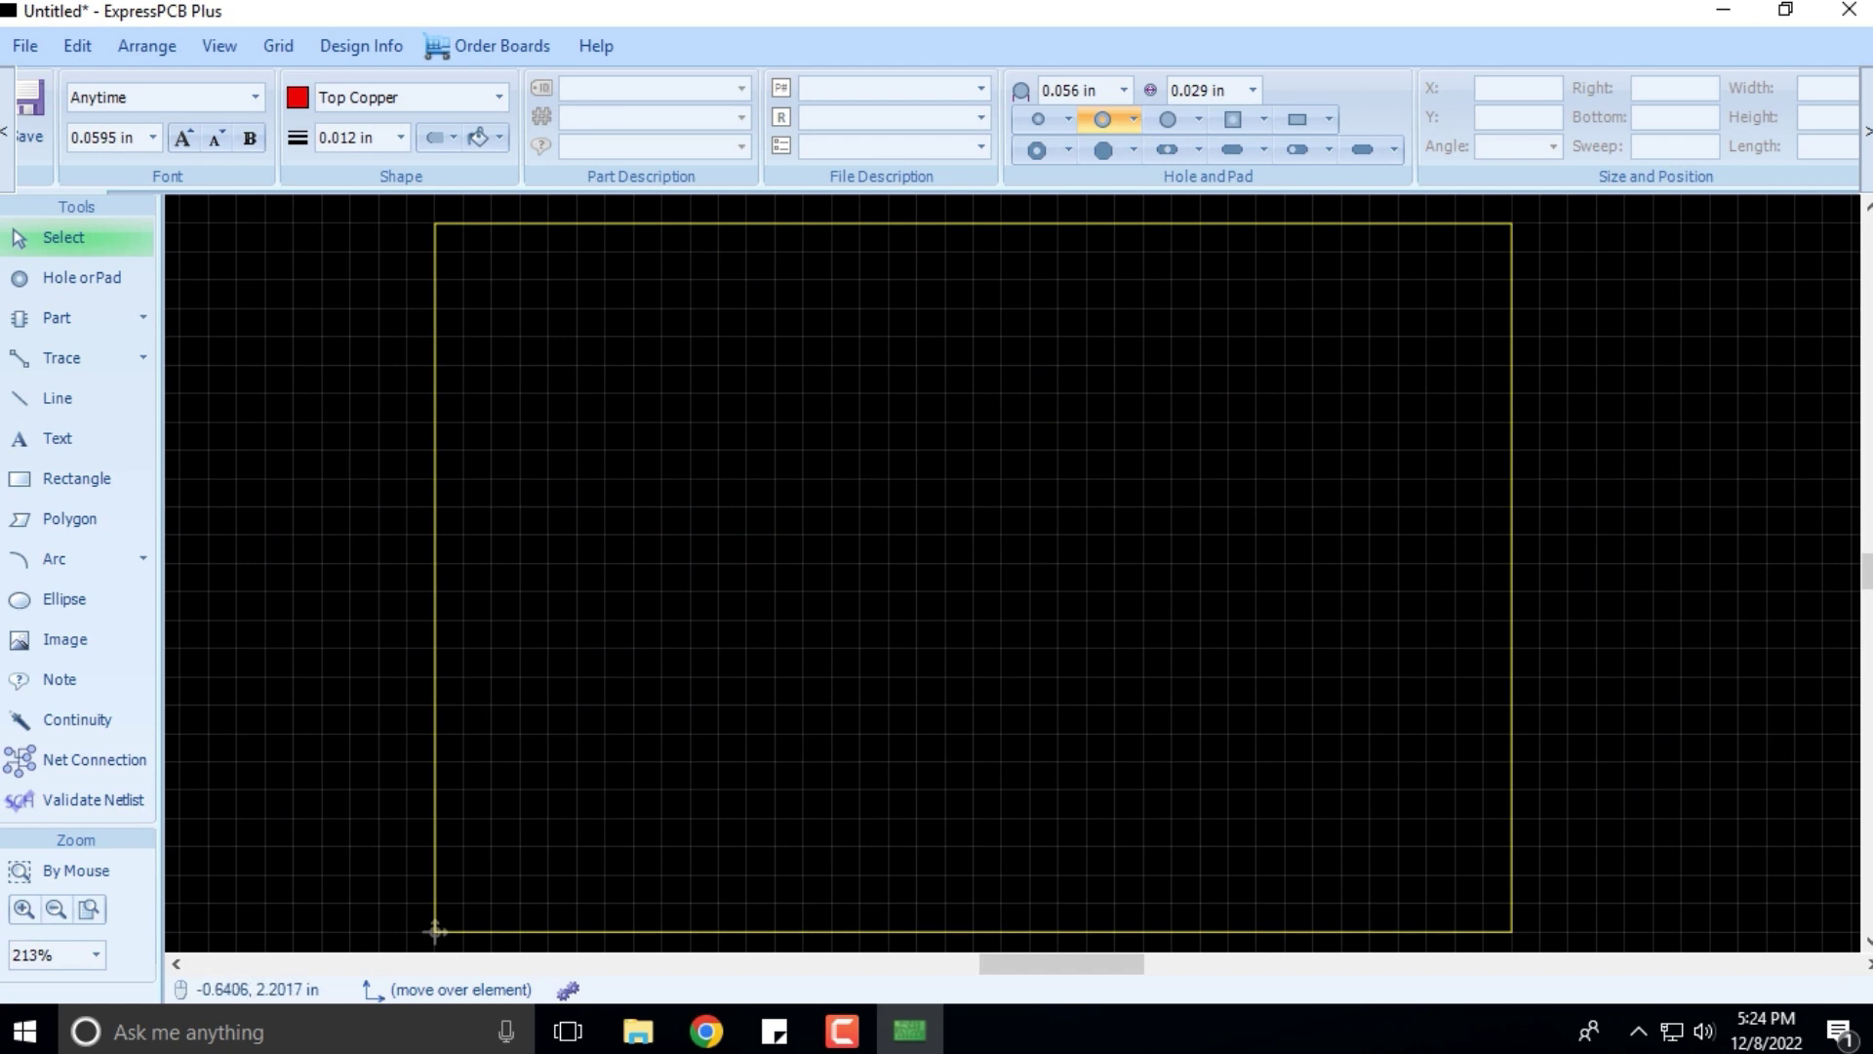
{"action": "left_click", "coordinate": [143, 317]}
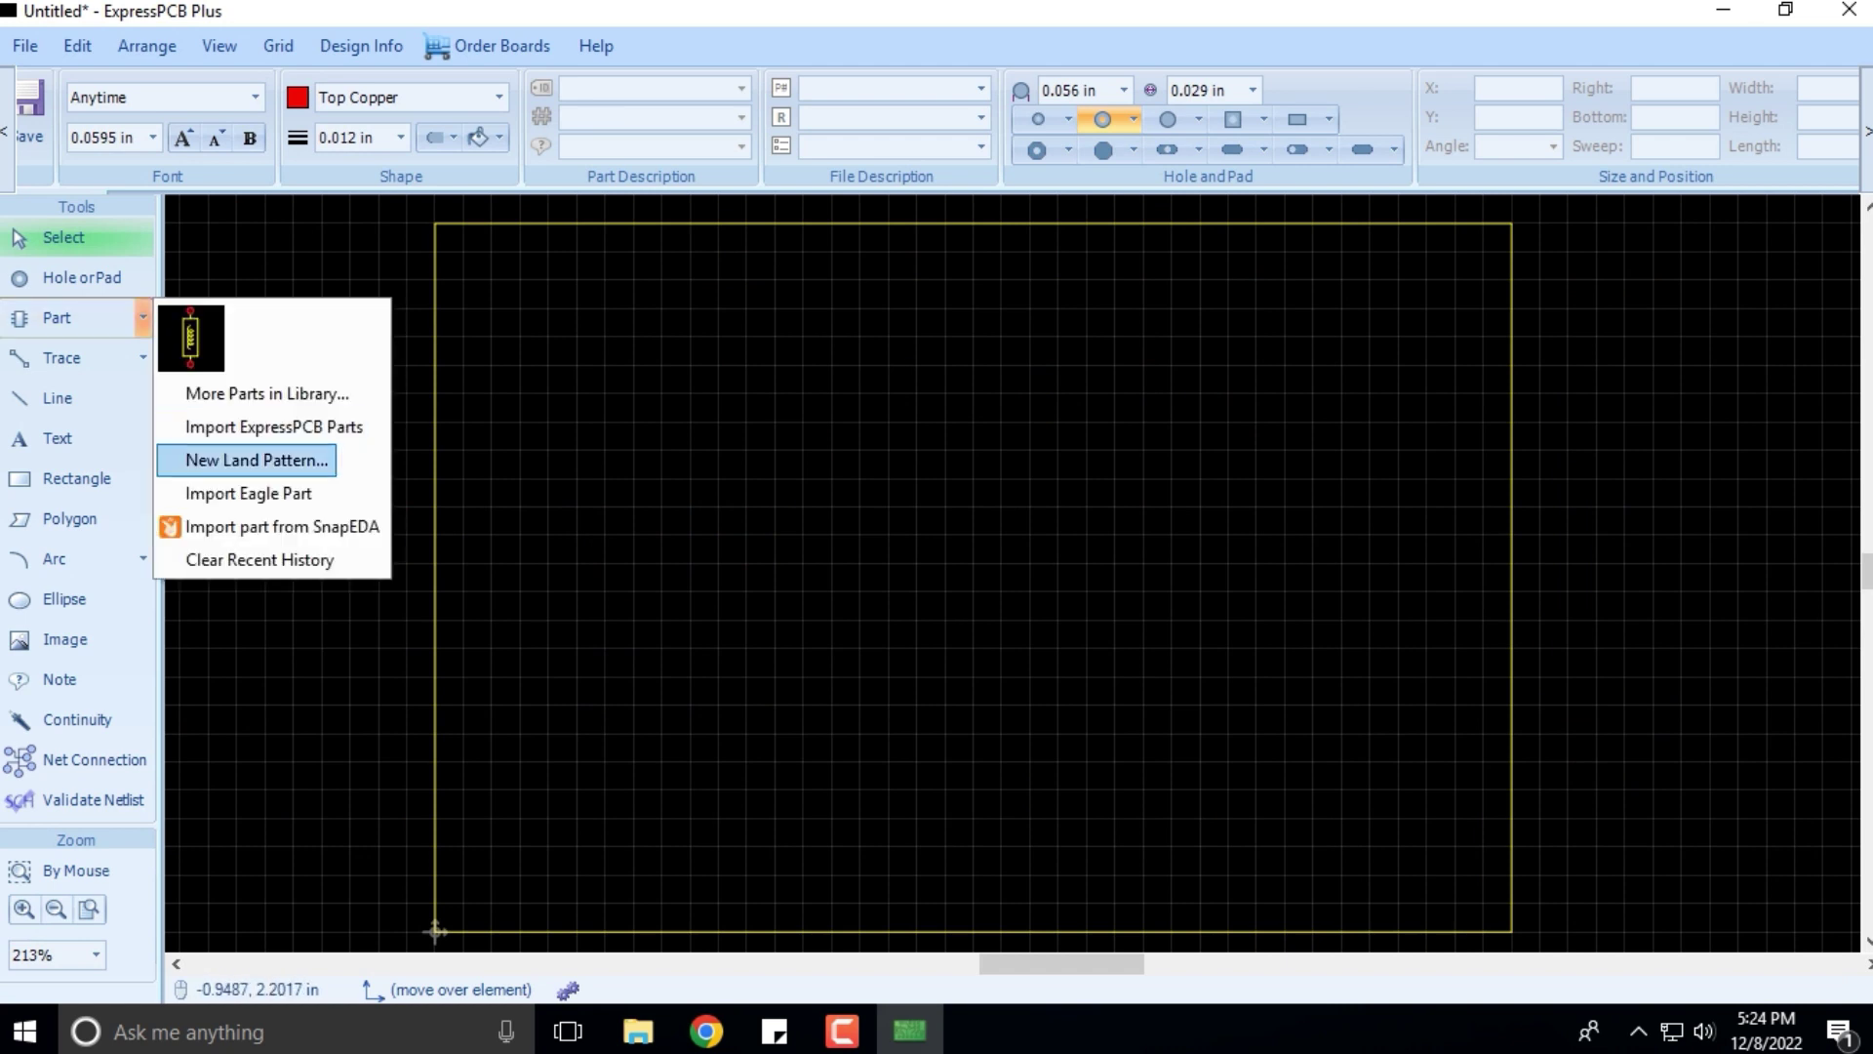
{"action": "left_click", "coordinate": [268, 393]}
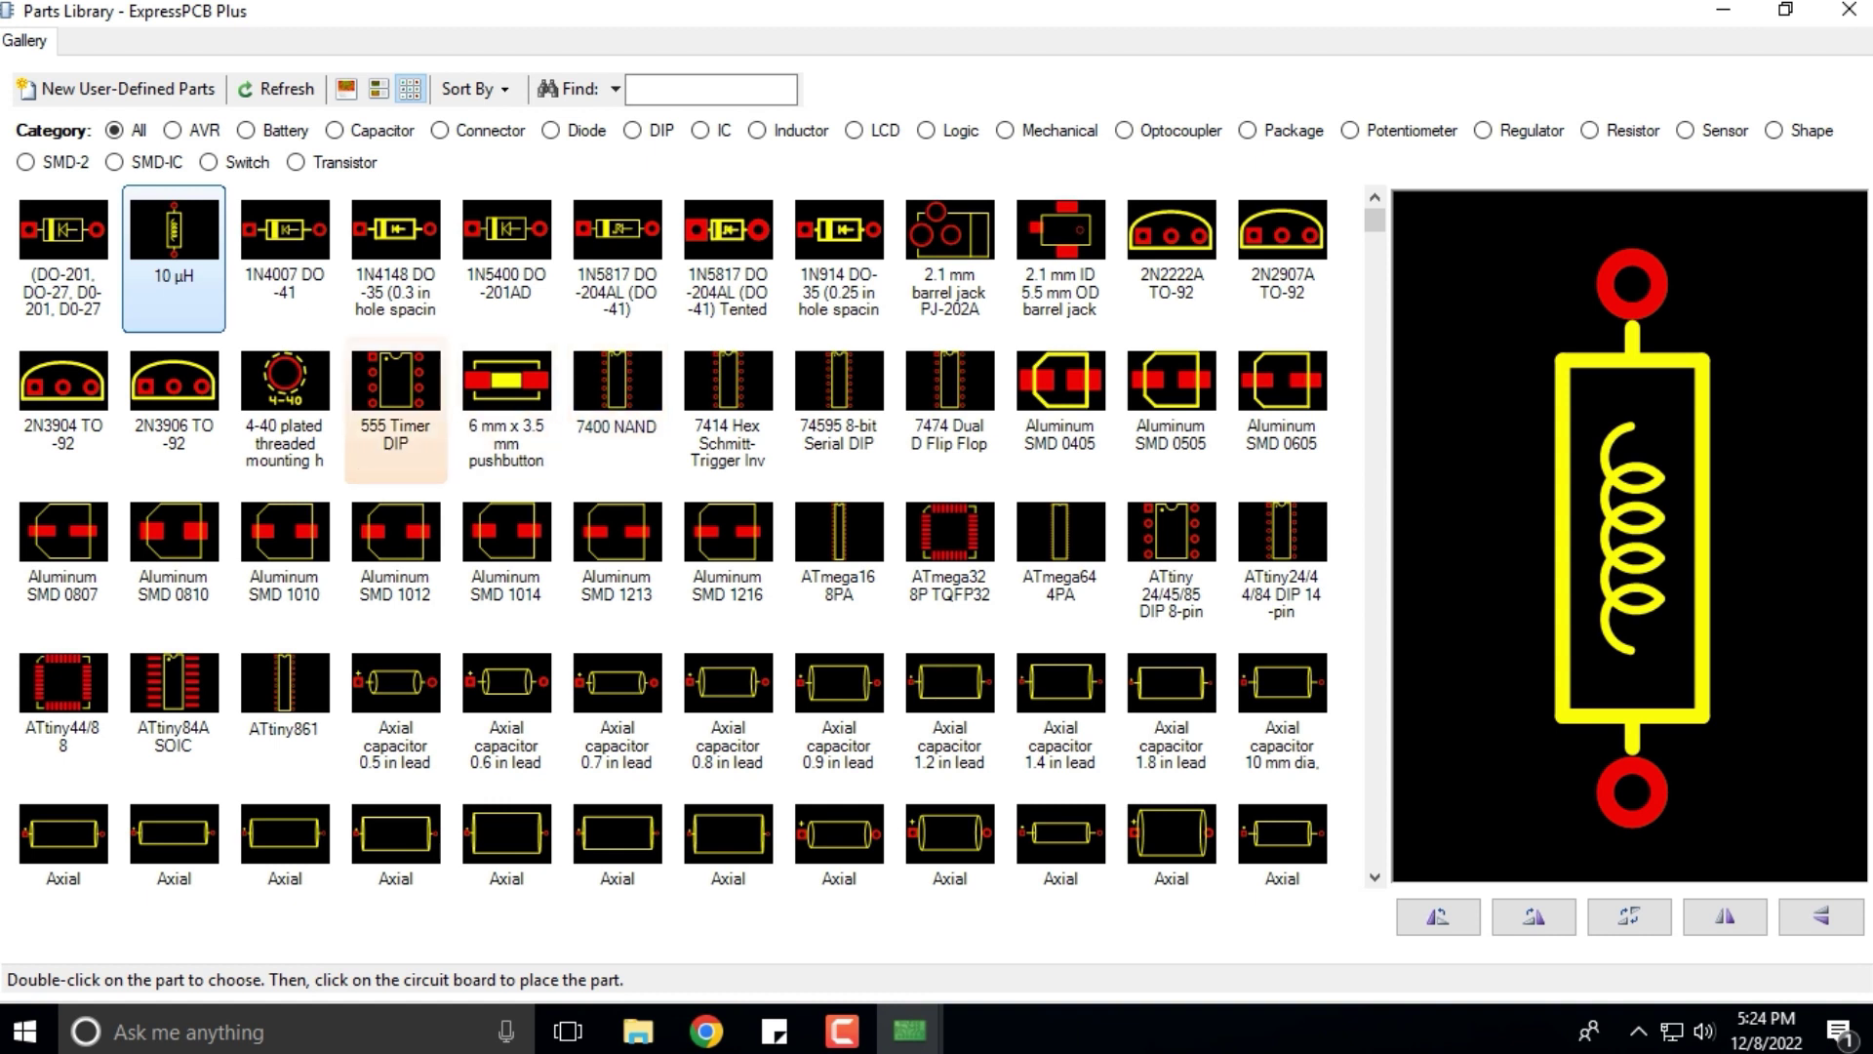
{"action": "double_click", "coordinate": [395, 410]}
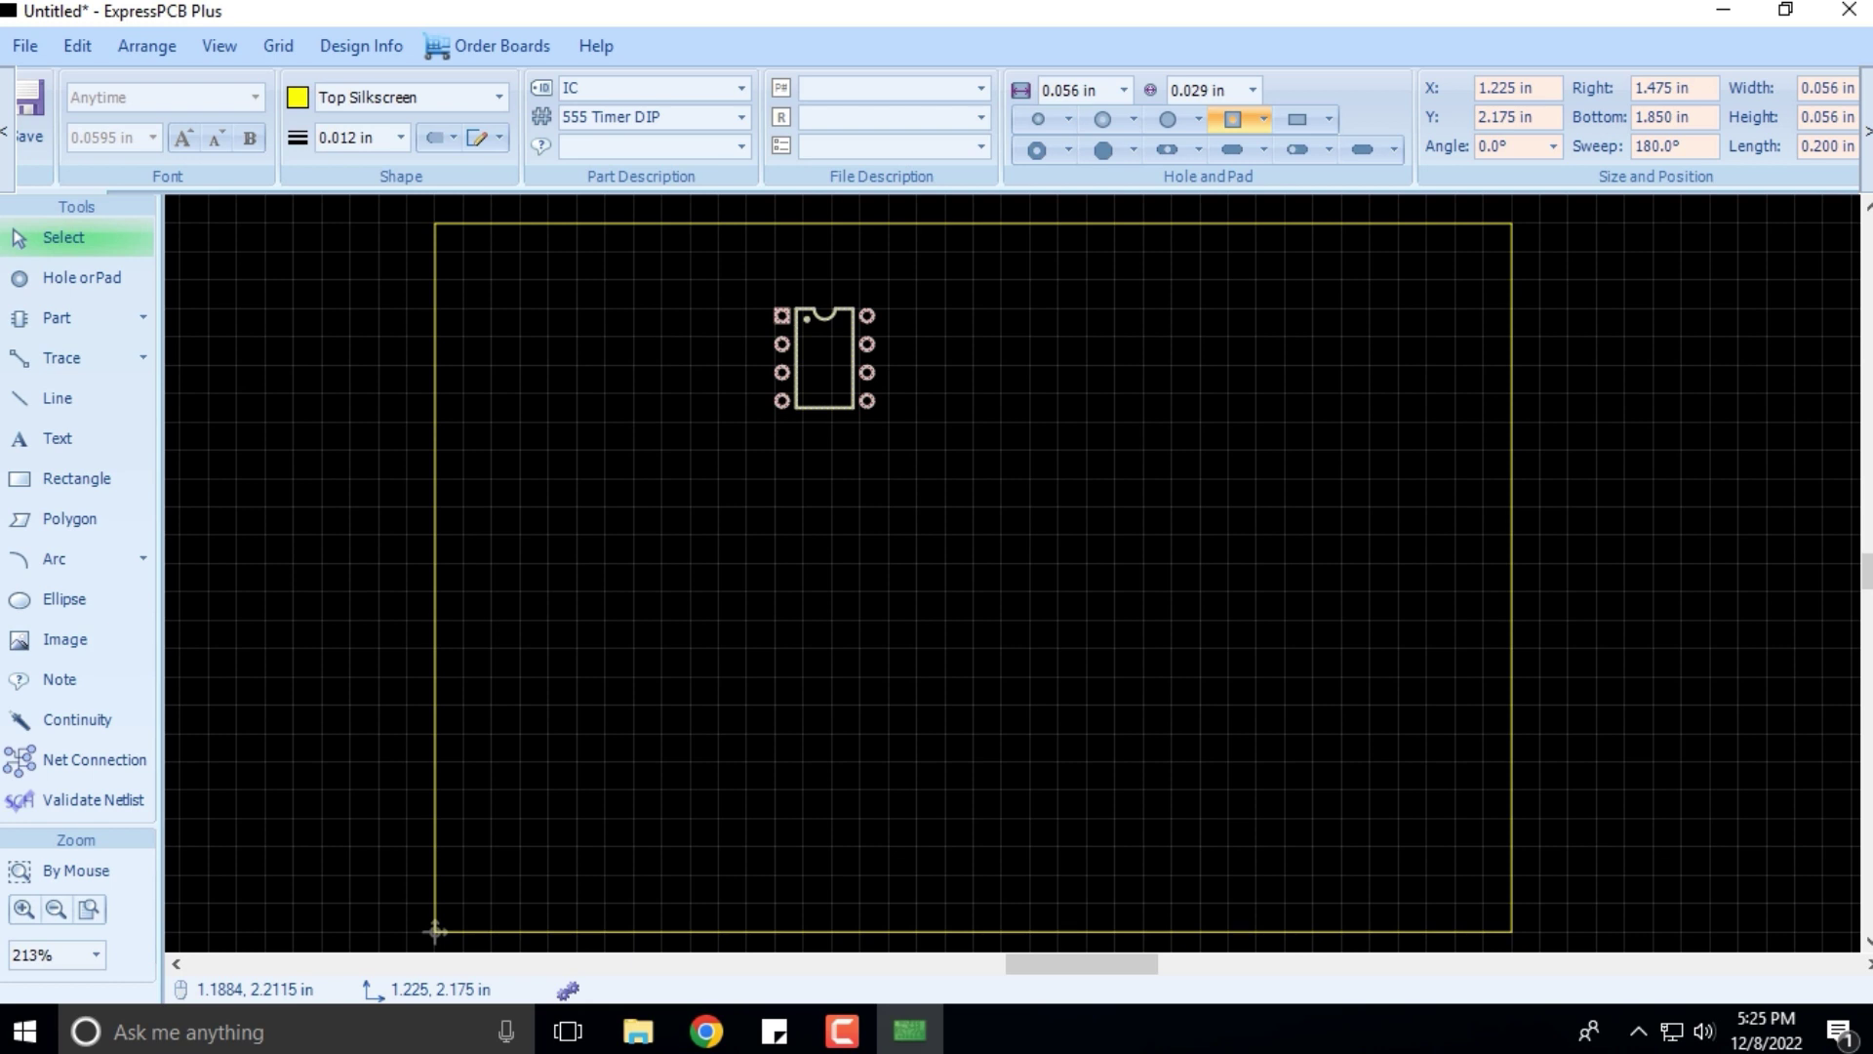
{"action": "left_click", "coordinate": [774, 306]}
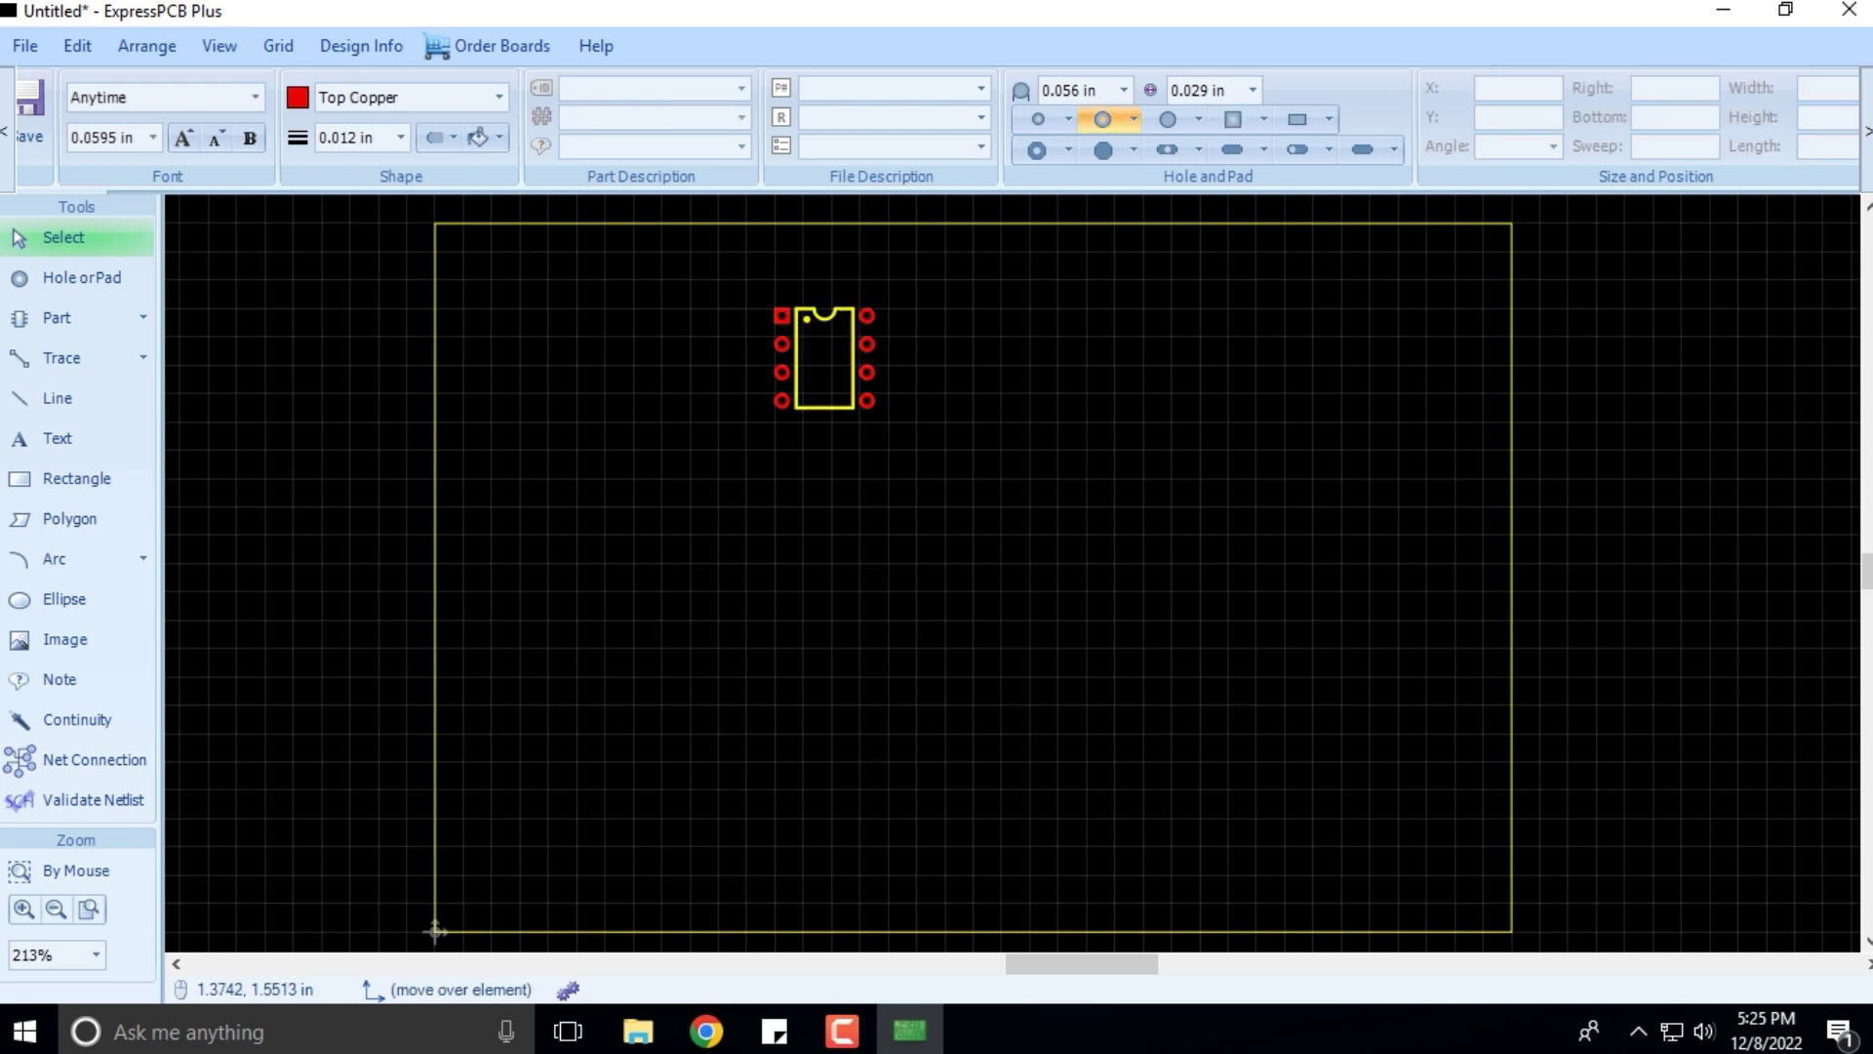
Place a 1N4007 DO-41 diode from the Parts Library to the left of the 555 chip.
{"action": "left_click", "coordinate": [143, 317]}
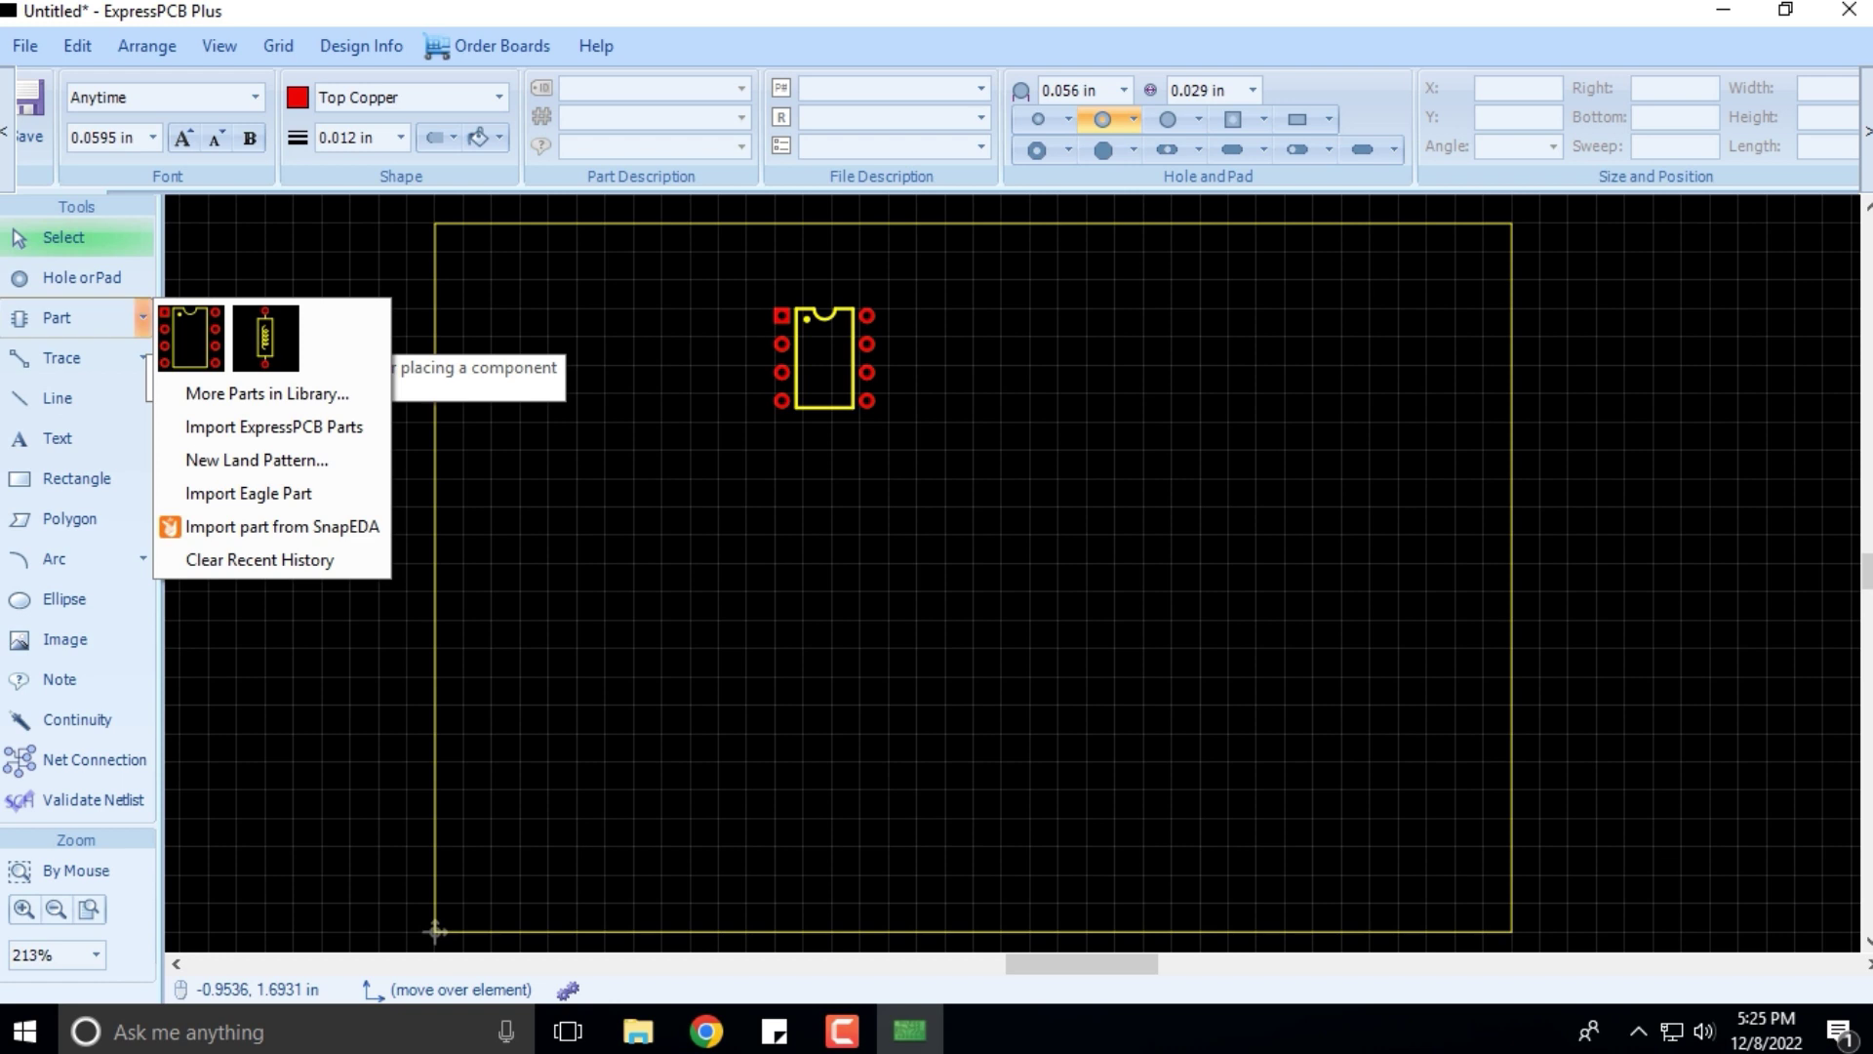
{"action": "left_click", "coordinate": [268, 394]}
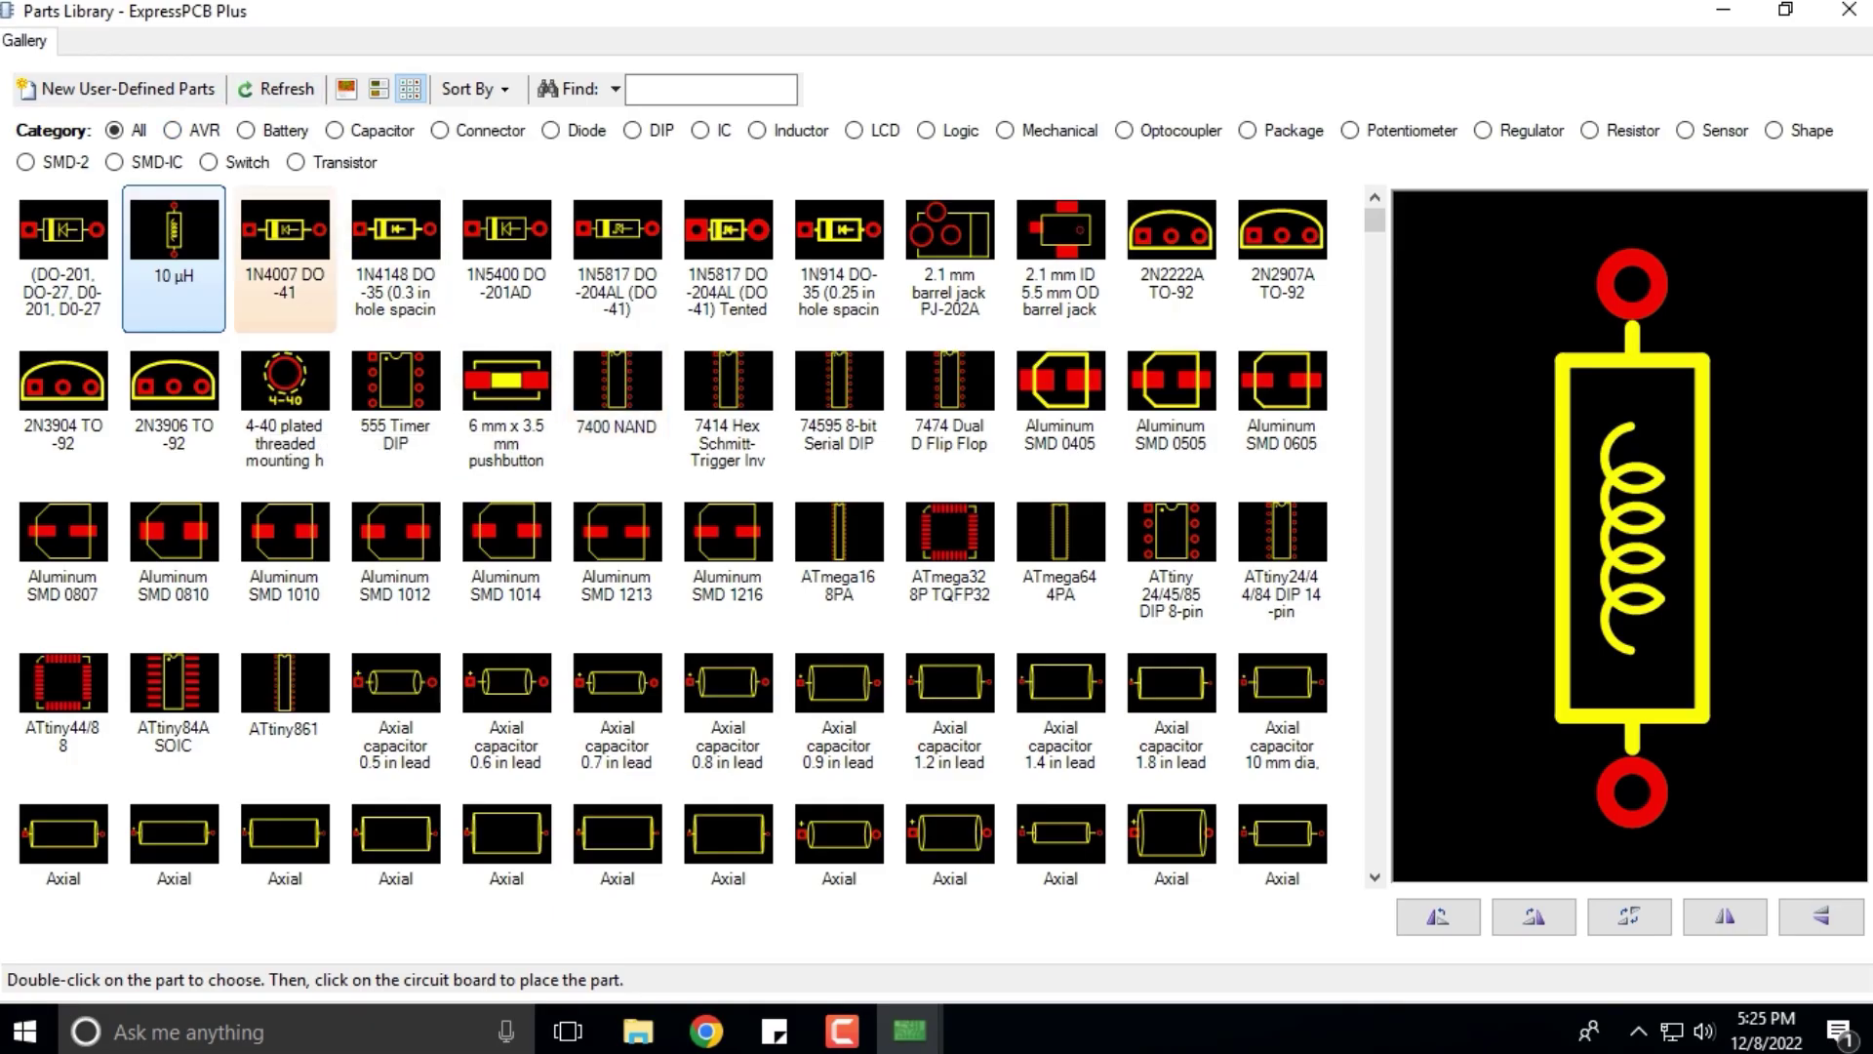
{"action": "left_click", "coordinate": [285, 260]}
{"action": "double_click", "coordinate": [285, 252]}
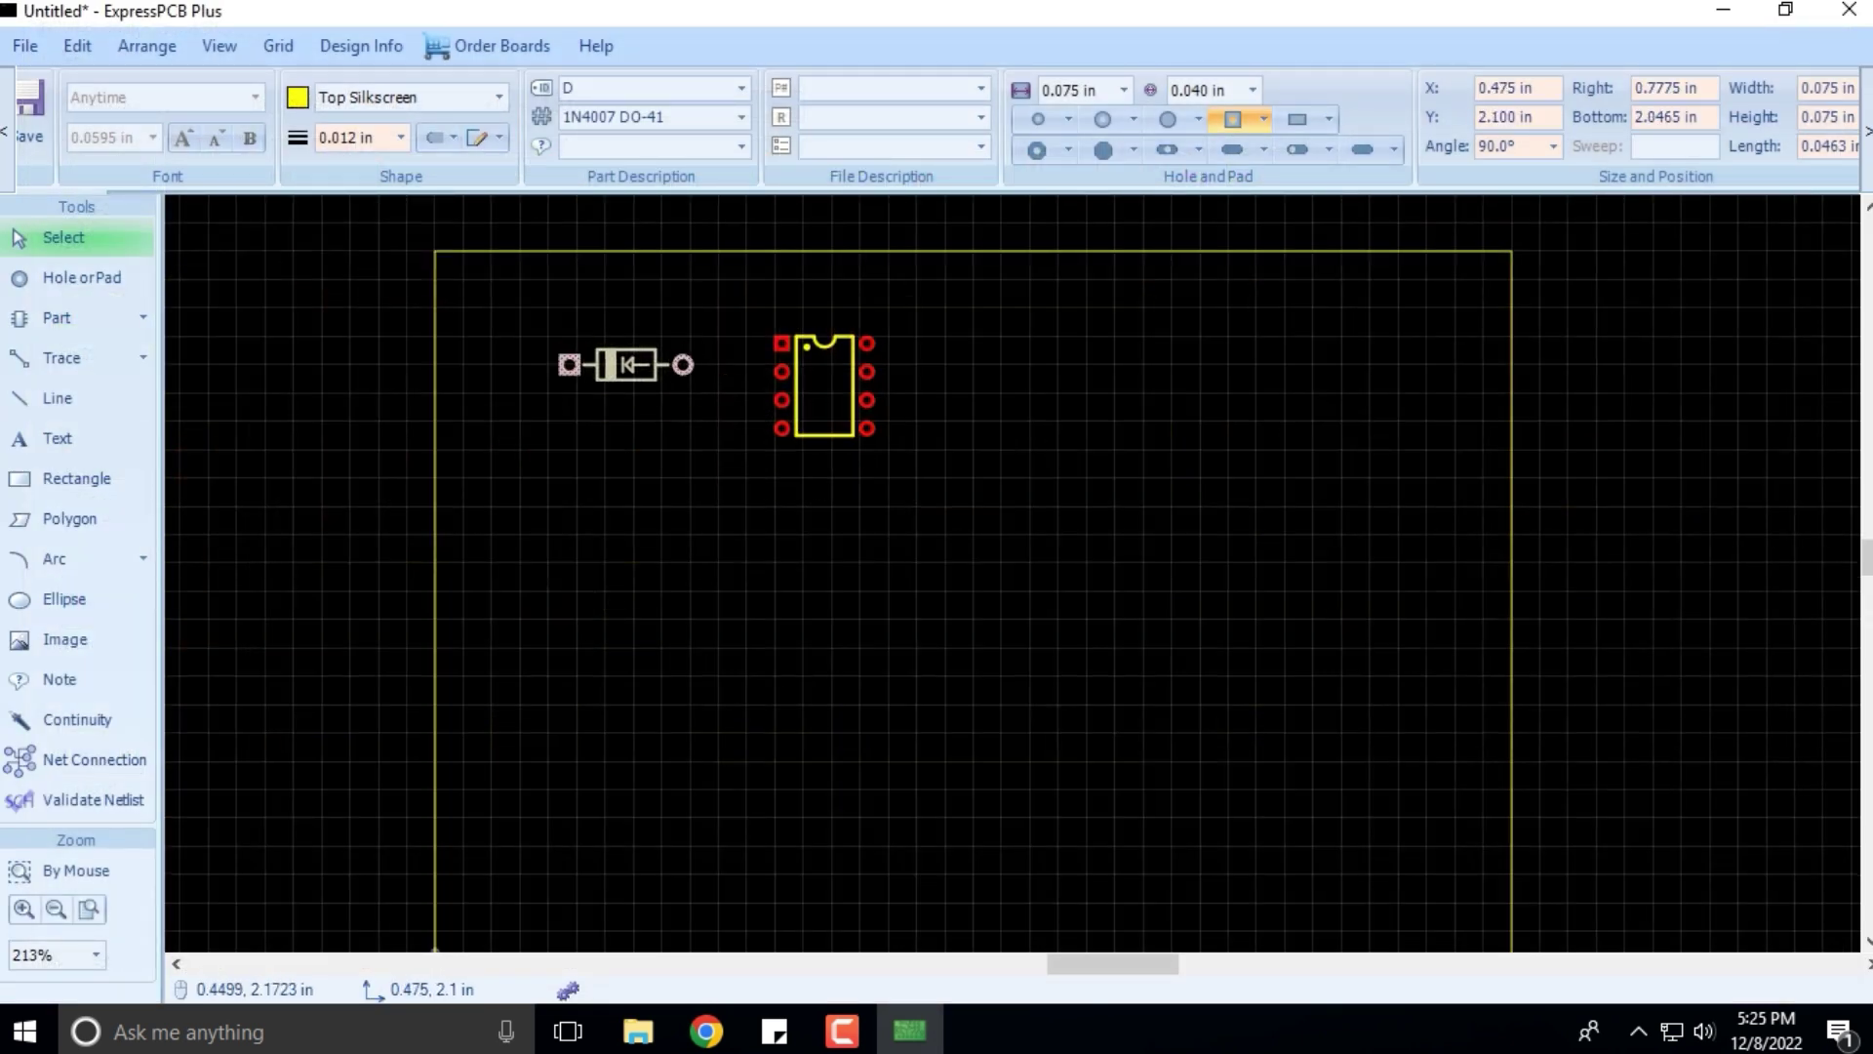
{"action": "left_click", "coordinate": [562, 344]}
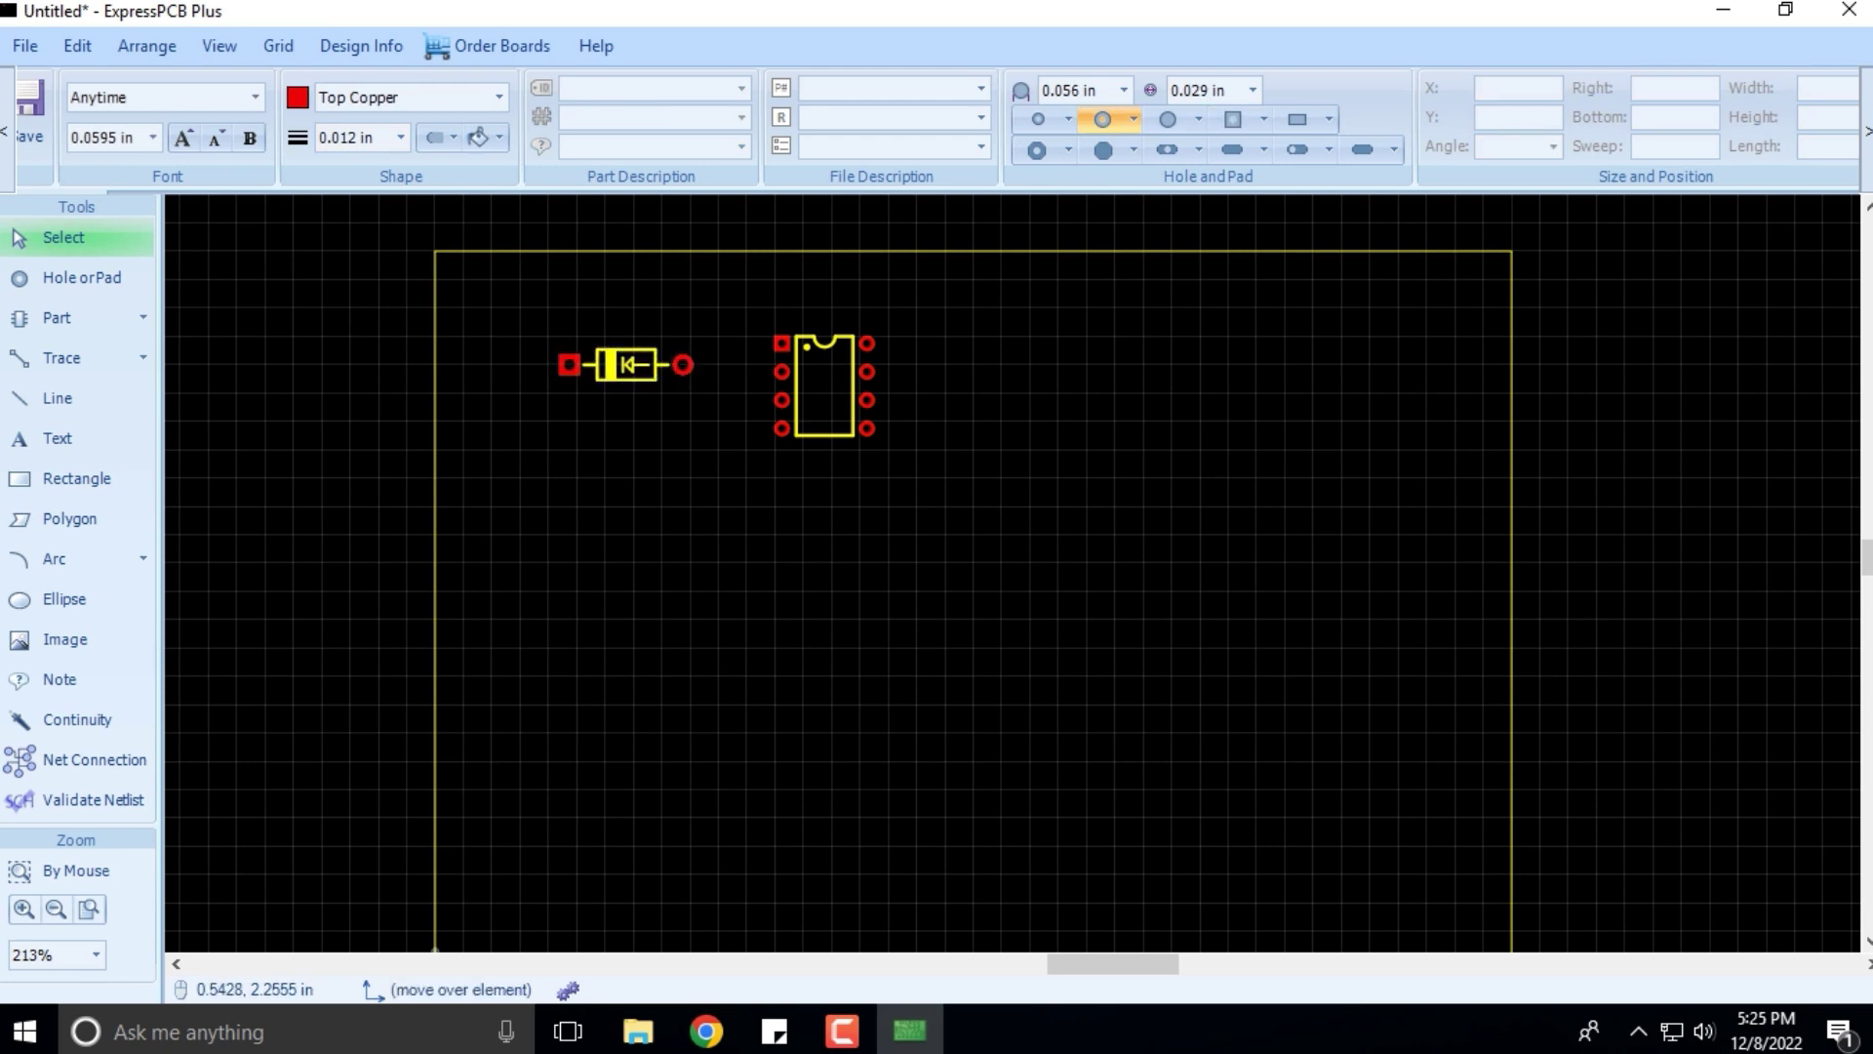
Select the 1N4007 diode and expand the Arrange options to reach the rotation controls.
{"action": "left_click", "coordinate": [640, 378]}
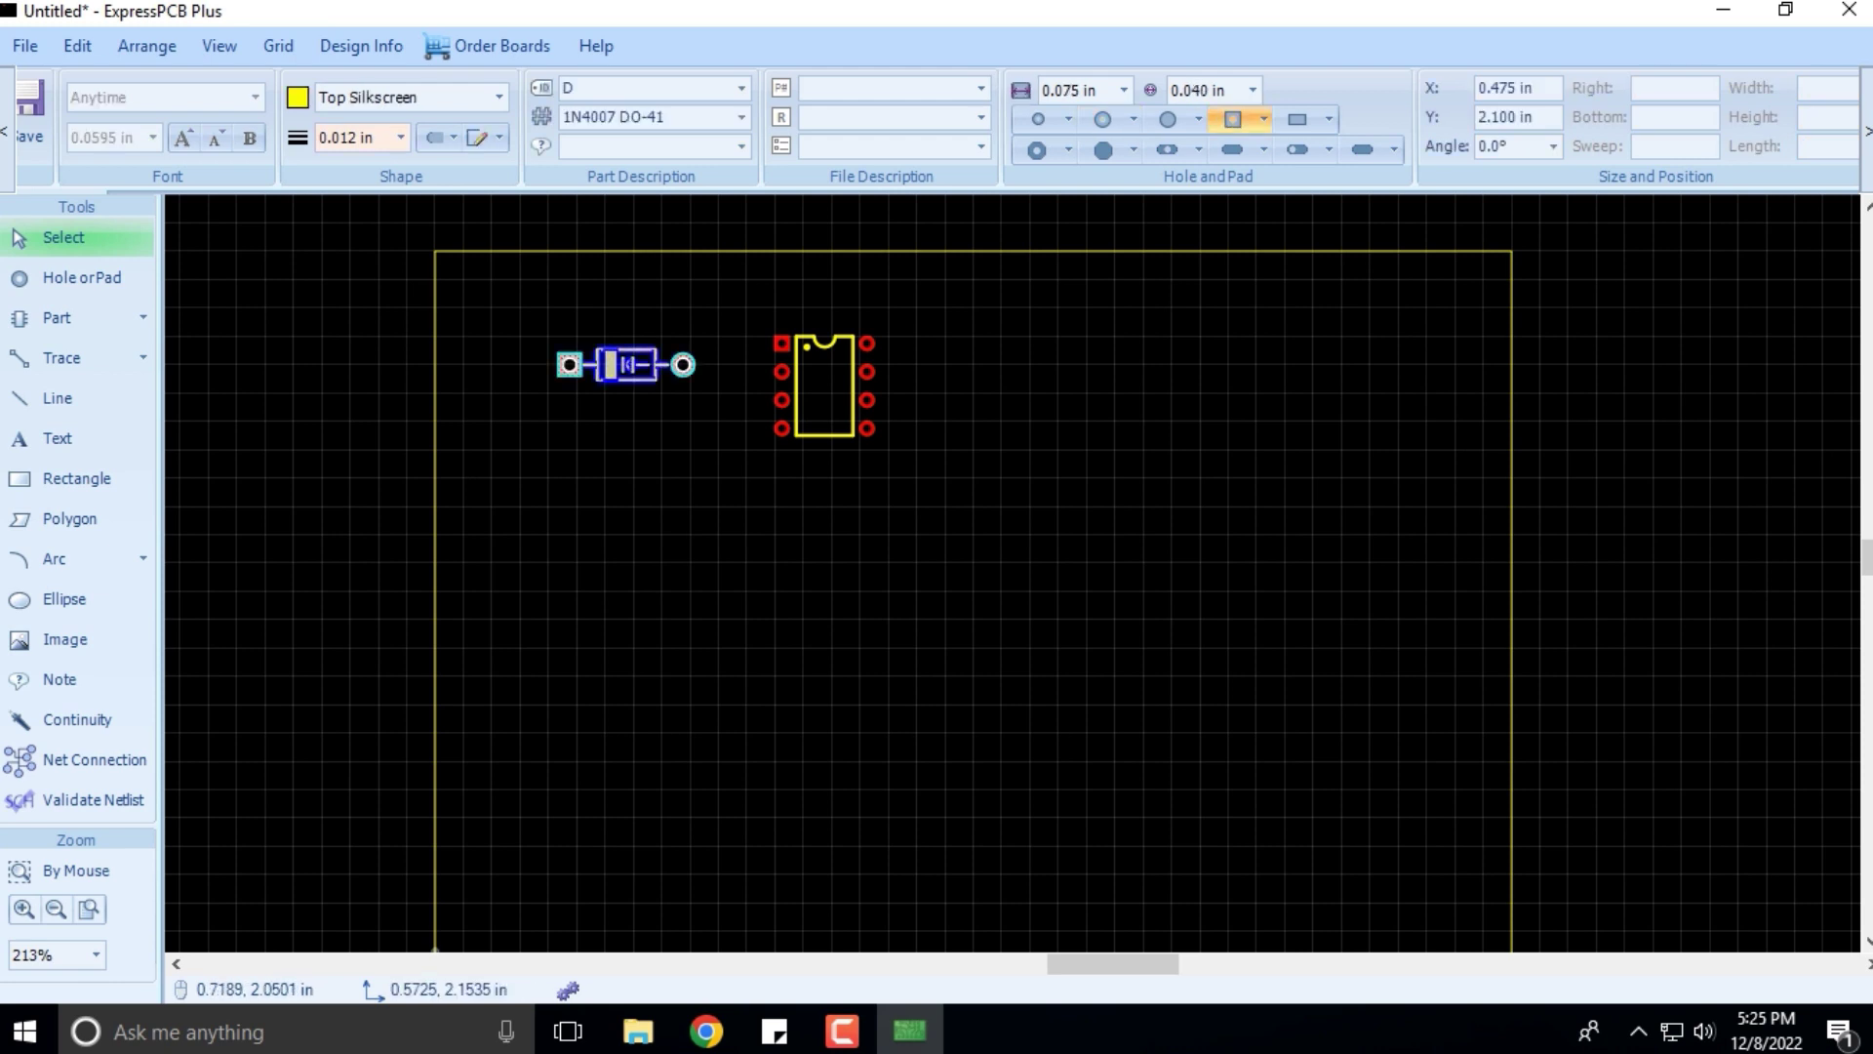
{"action": "right_click", "coordinate": [639, 365]}
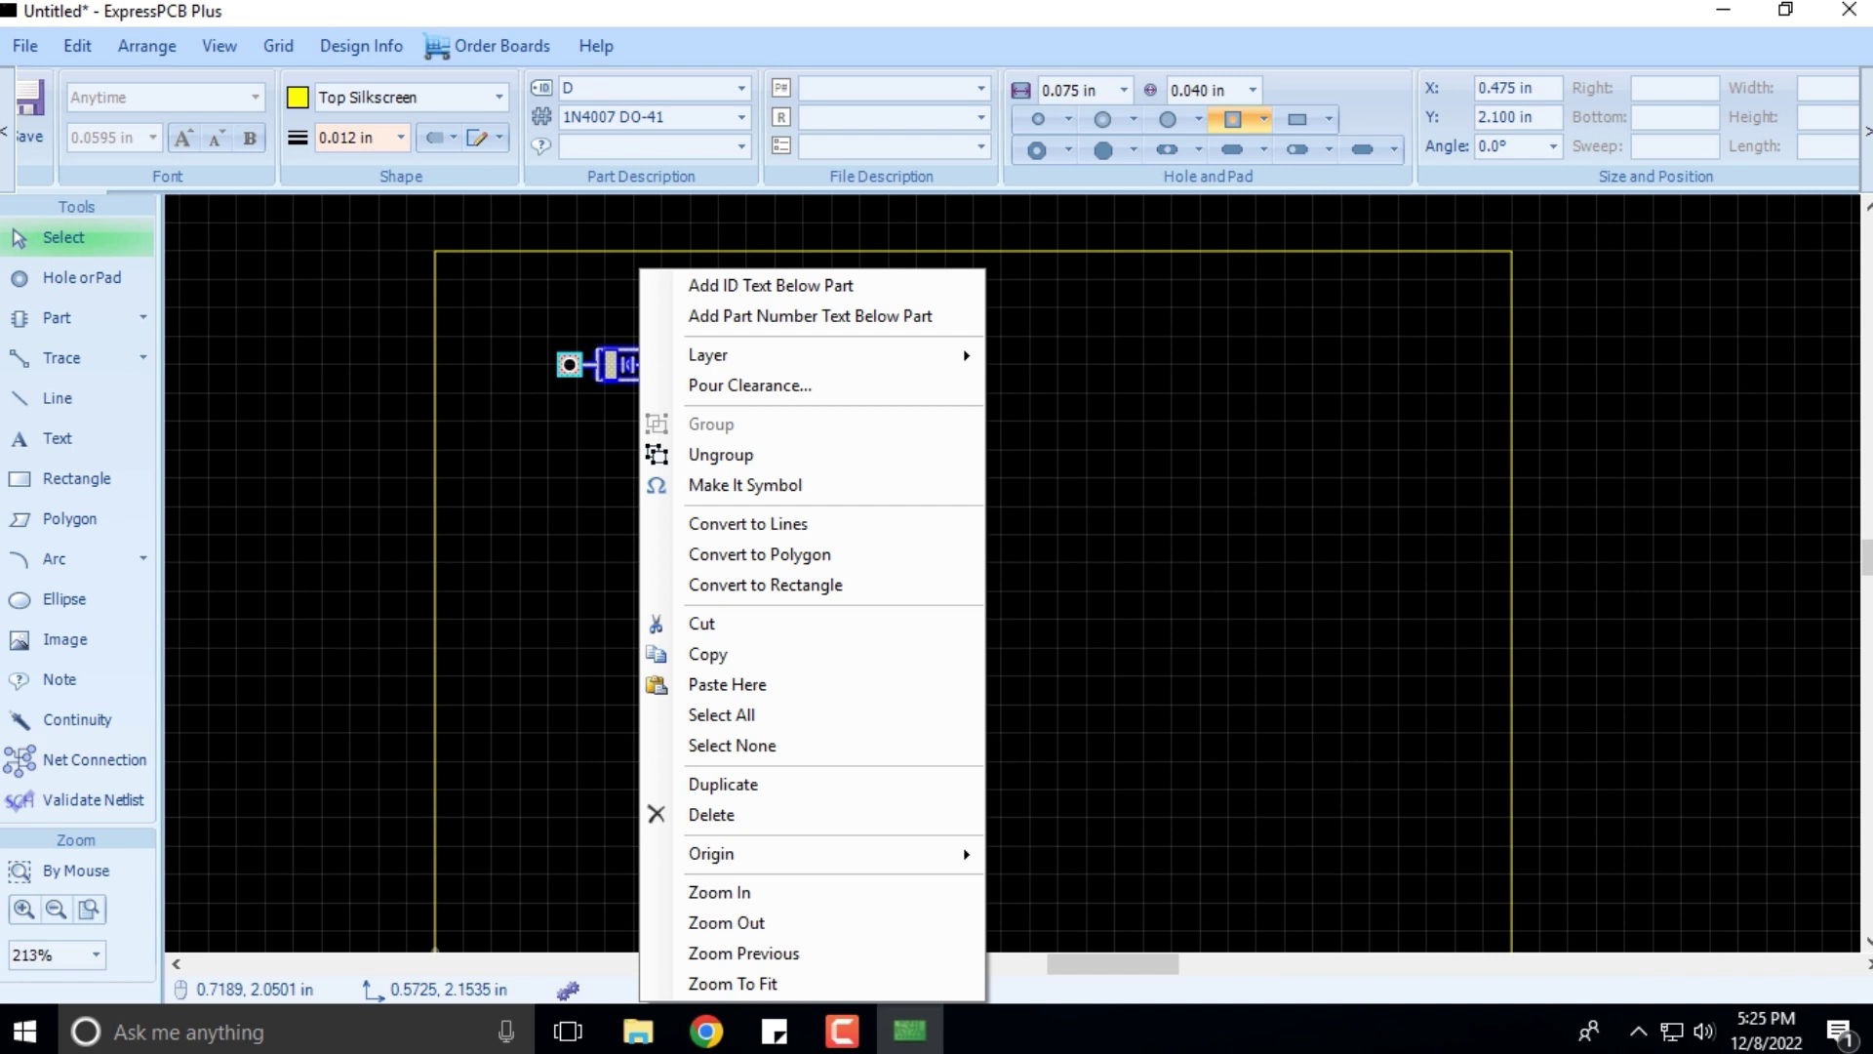
{"action": "left_click", "coordinate": [610, 361]}
{"action": "left_click", "coordinate": [661, 364]}
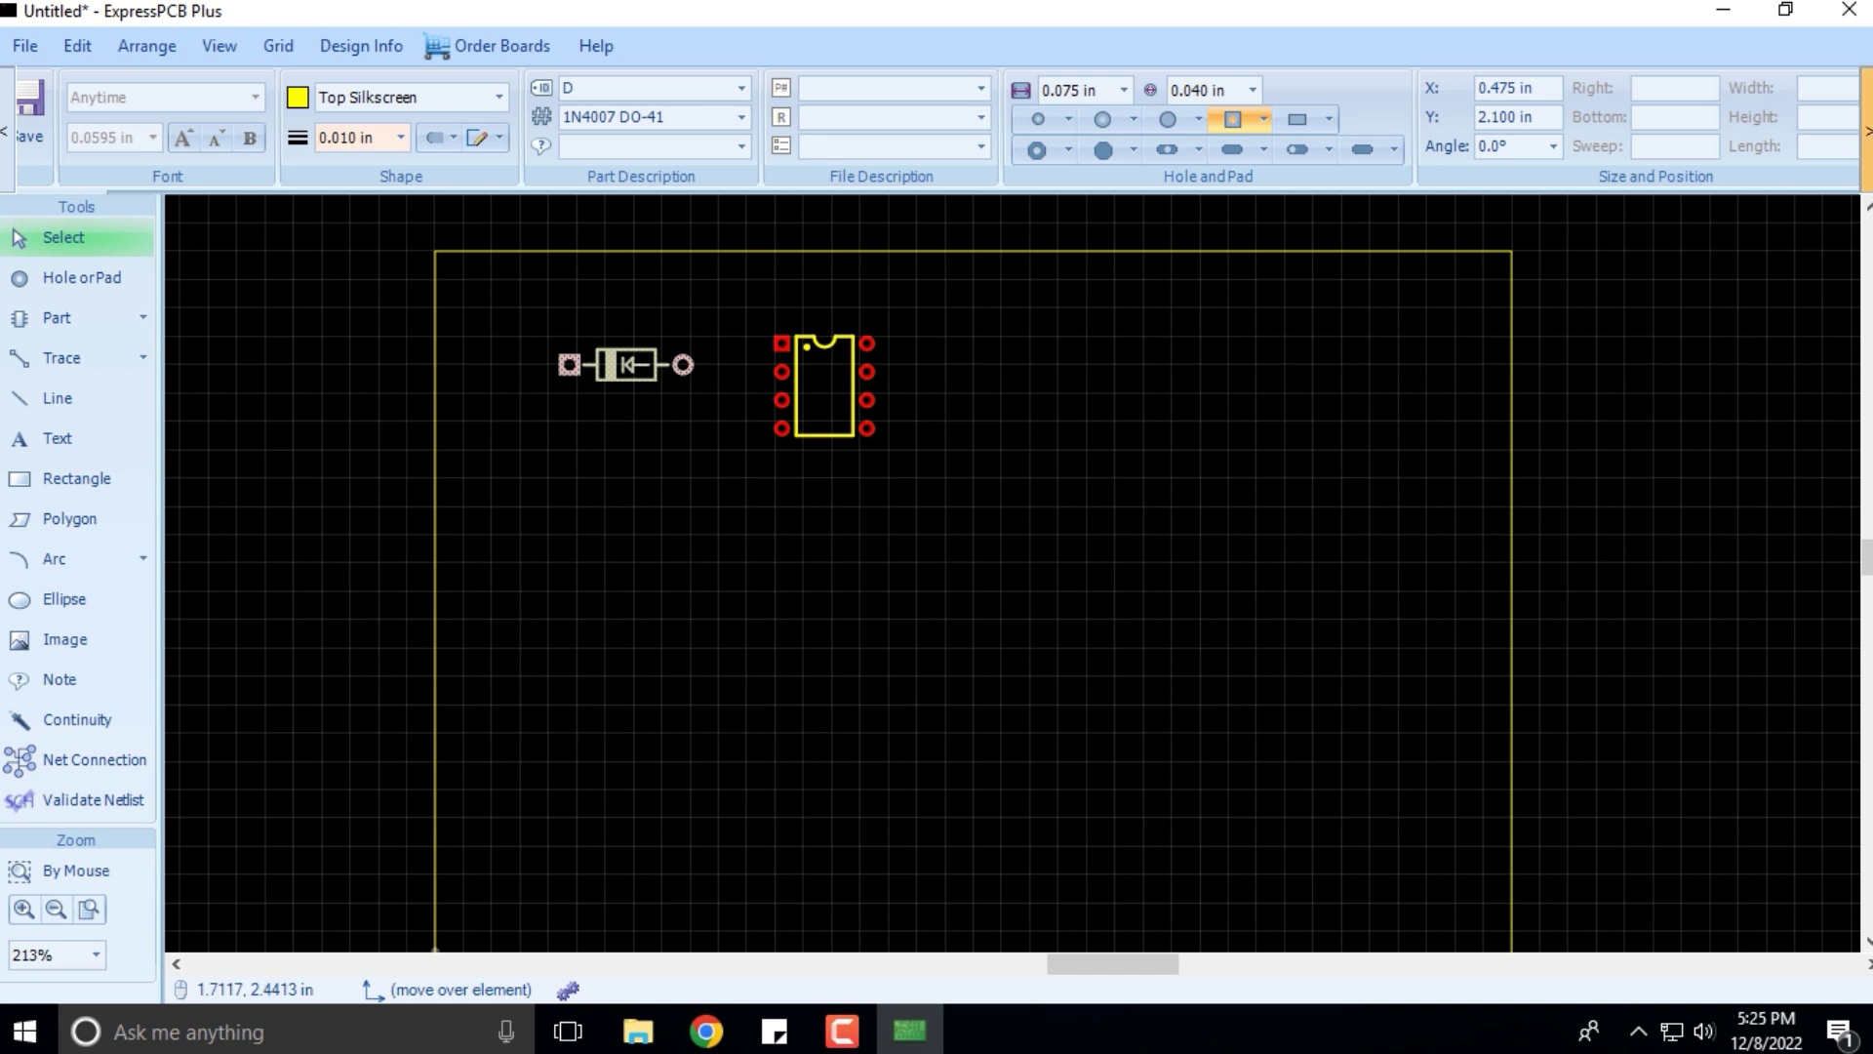
{"action": "left_click", "coordinate": [1867, 130]}
{"action": "left_click", "coordinate": [1867, 131]}
{"action": "left_click", "coordinate": [1867, 130]}
{"action": "left_click", "coordinate": [1867, 130]}
{"action": "left_click", "coordinate": [1867, 131]}
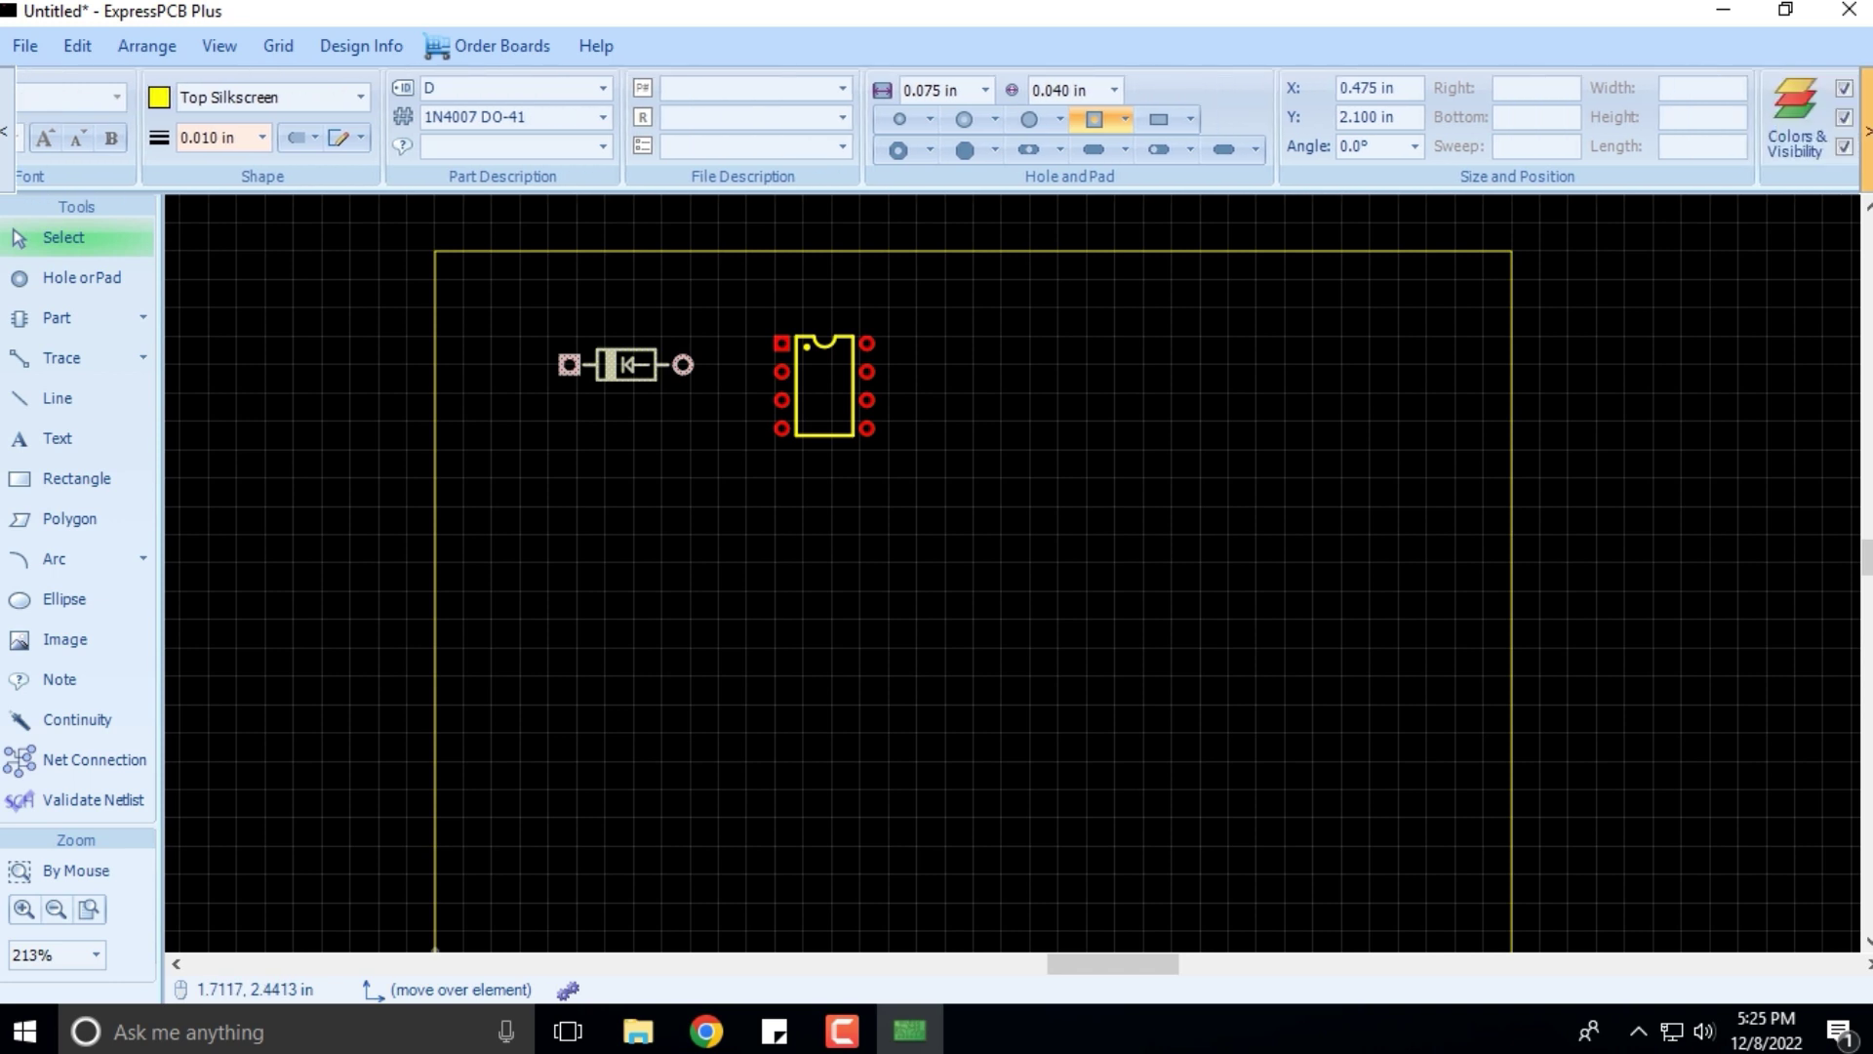
{"action": "left_click", "coordinate": [1867, 131]}
{"action": "left_click", "coordinate": [1867, 130]}
{"action": "left_click", "coordinate": [1867, 131]}
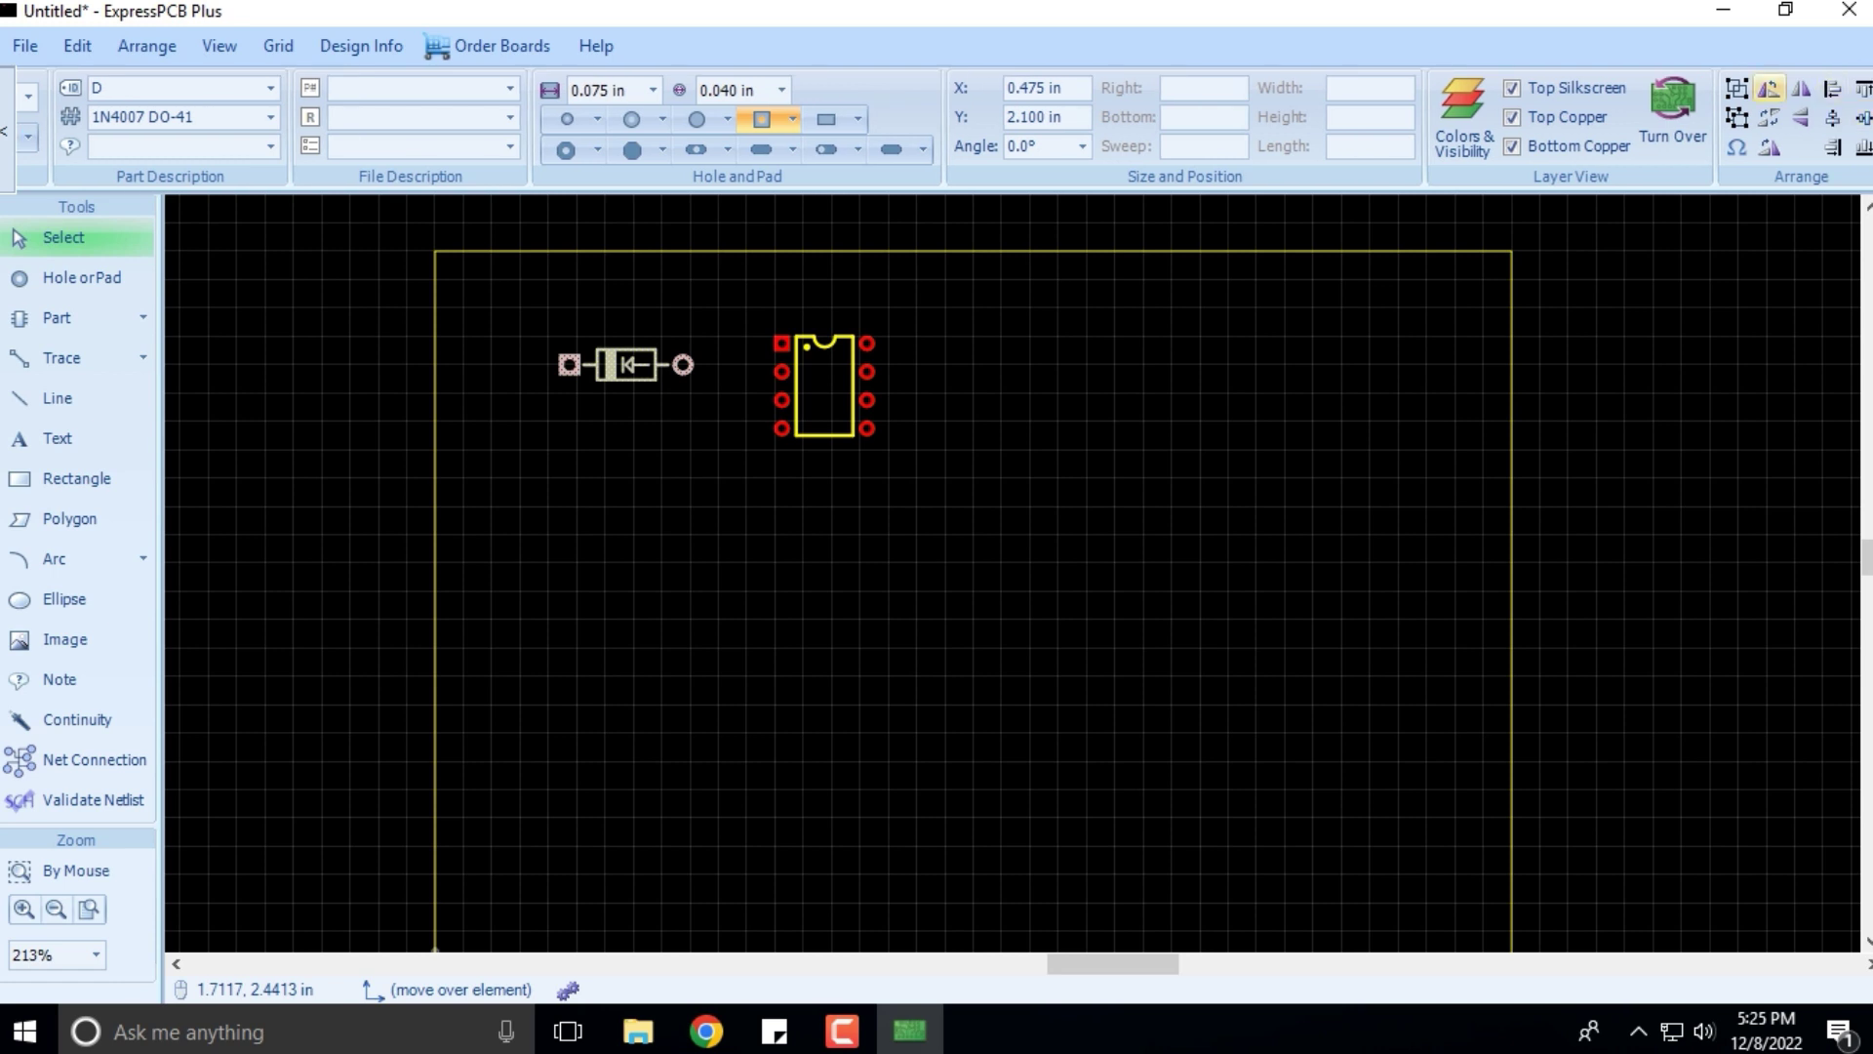
Rotate the diode to 180° and raise it to Y 2.175 in, level with the IC's top pins.
{"action": "left_click", "coordinate": [1769, 147]}
{"action": "left_click", "coordinate": [1768, 147]}
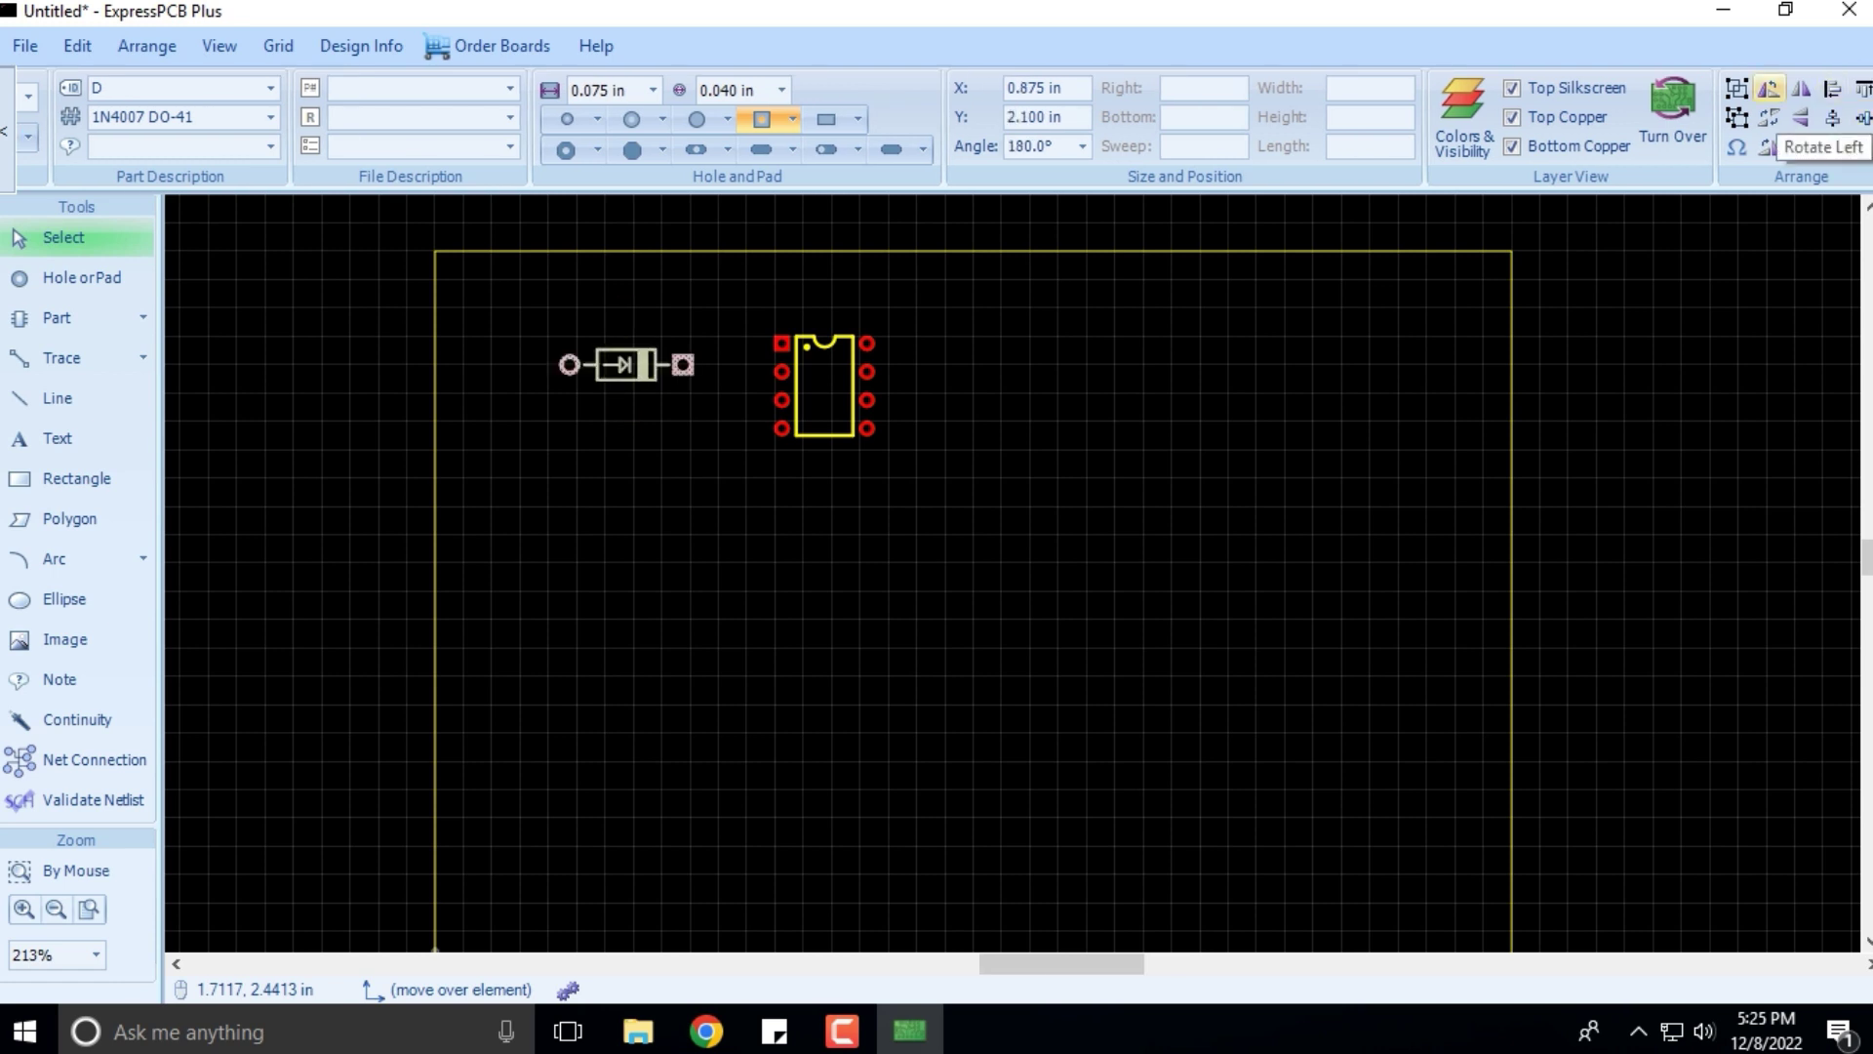
{"action": "left_click", "coordinate": [980, 589]}
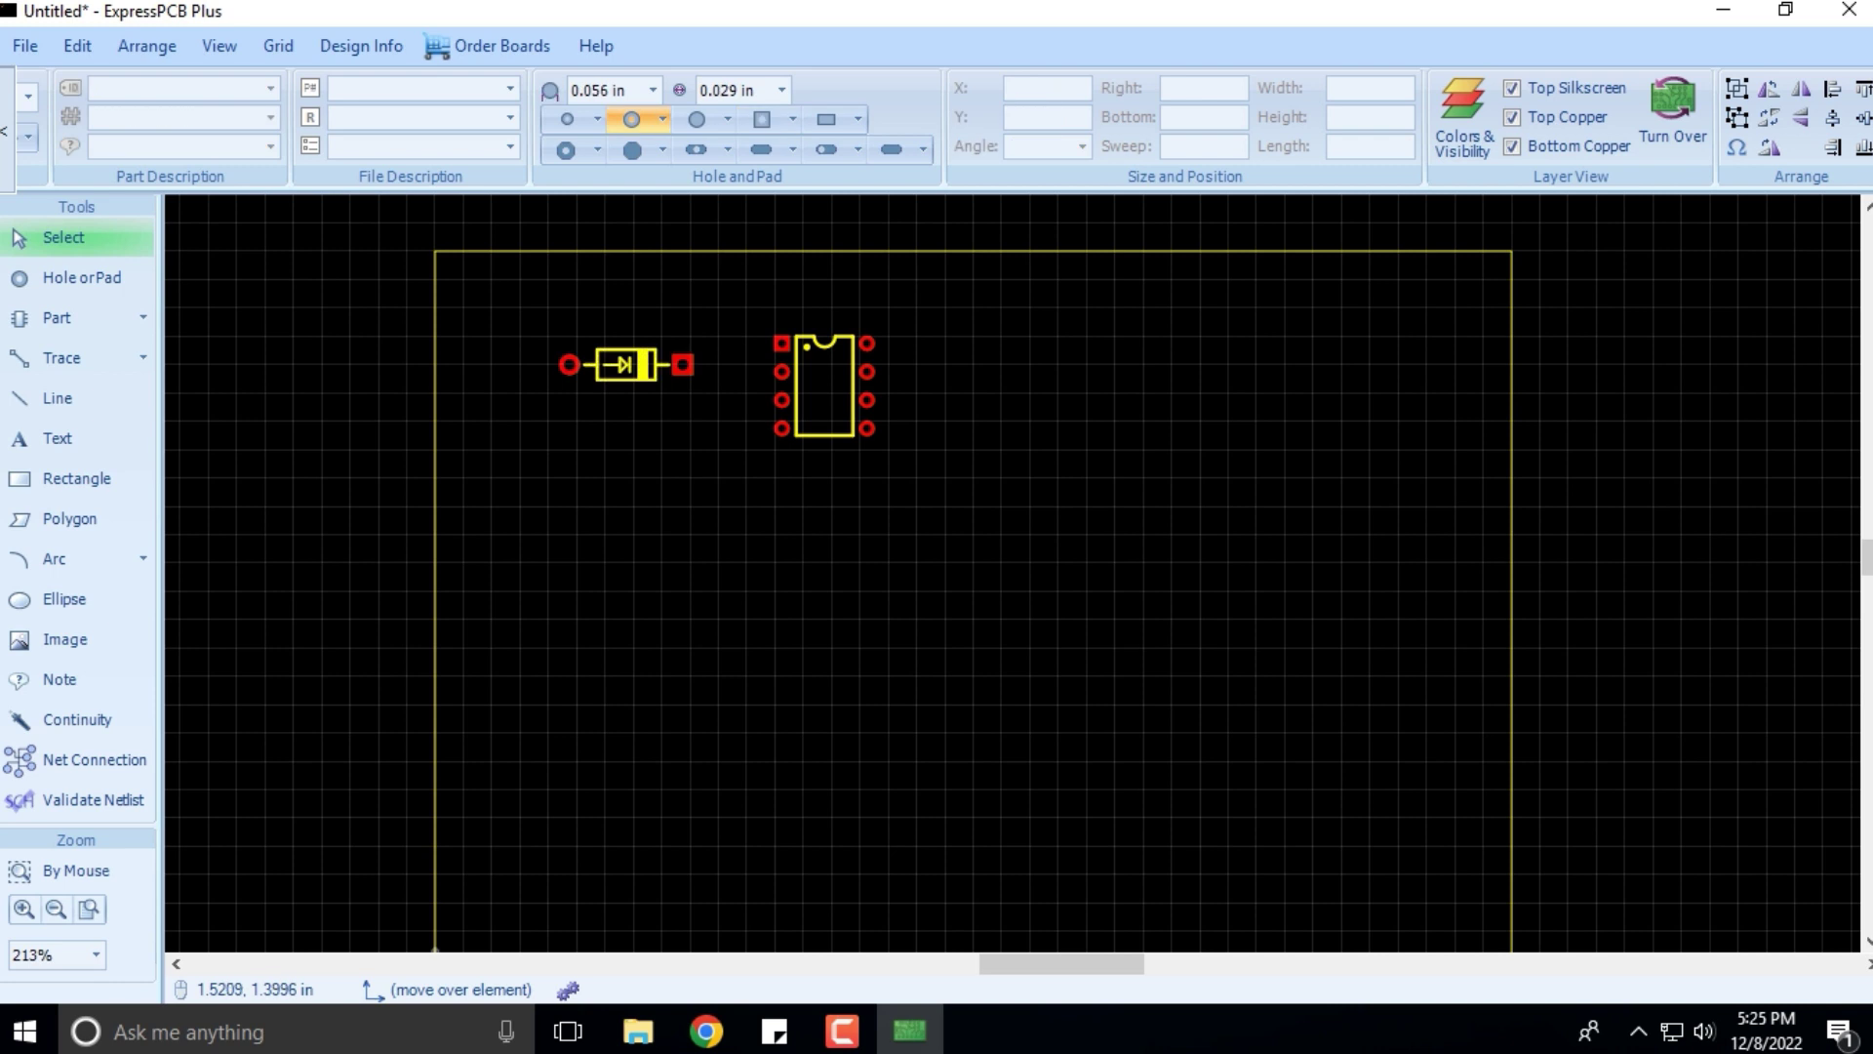
{"action": "left_click_drag", "start_coordinate": [622, 361], "coordinate": [621, 341]}
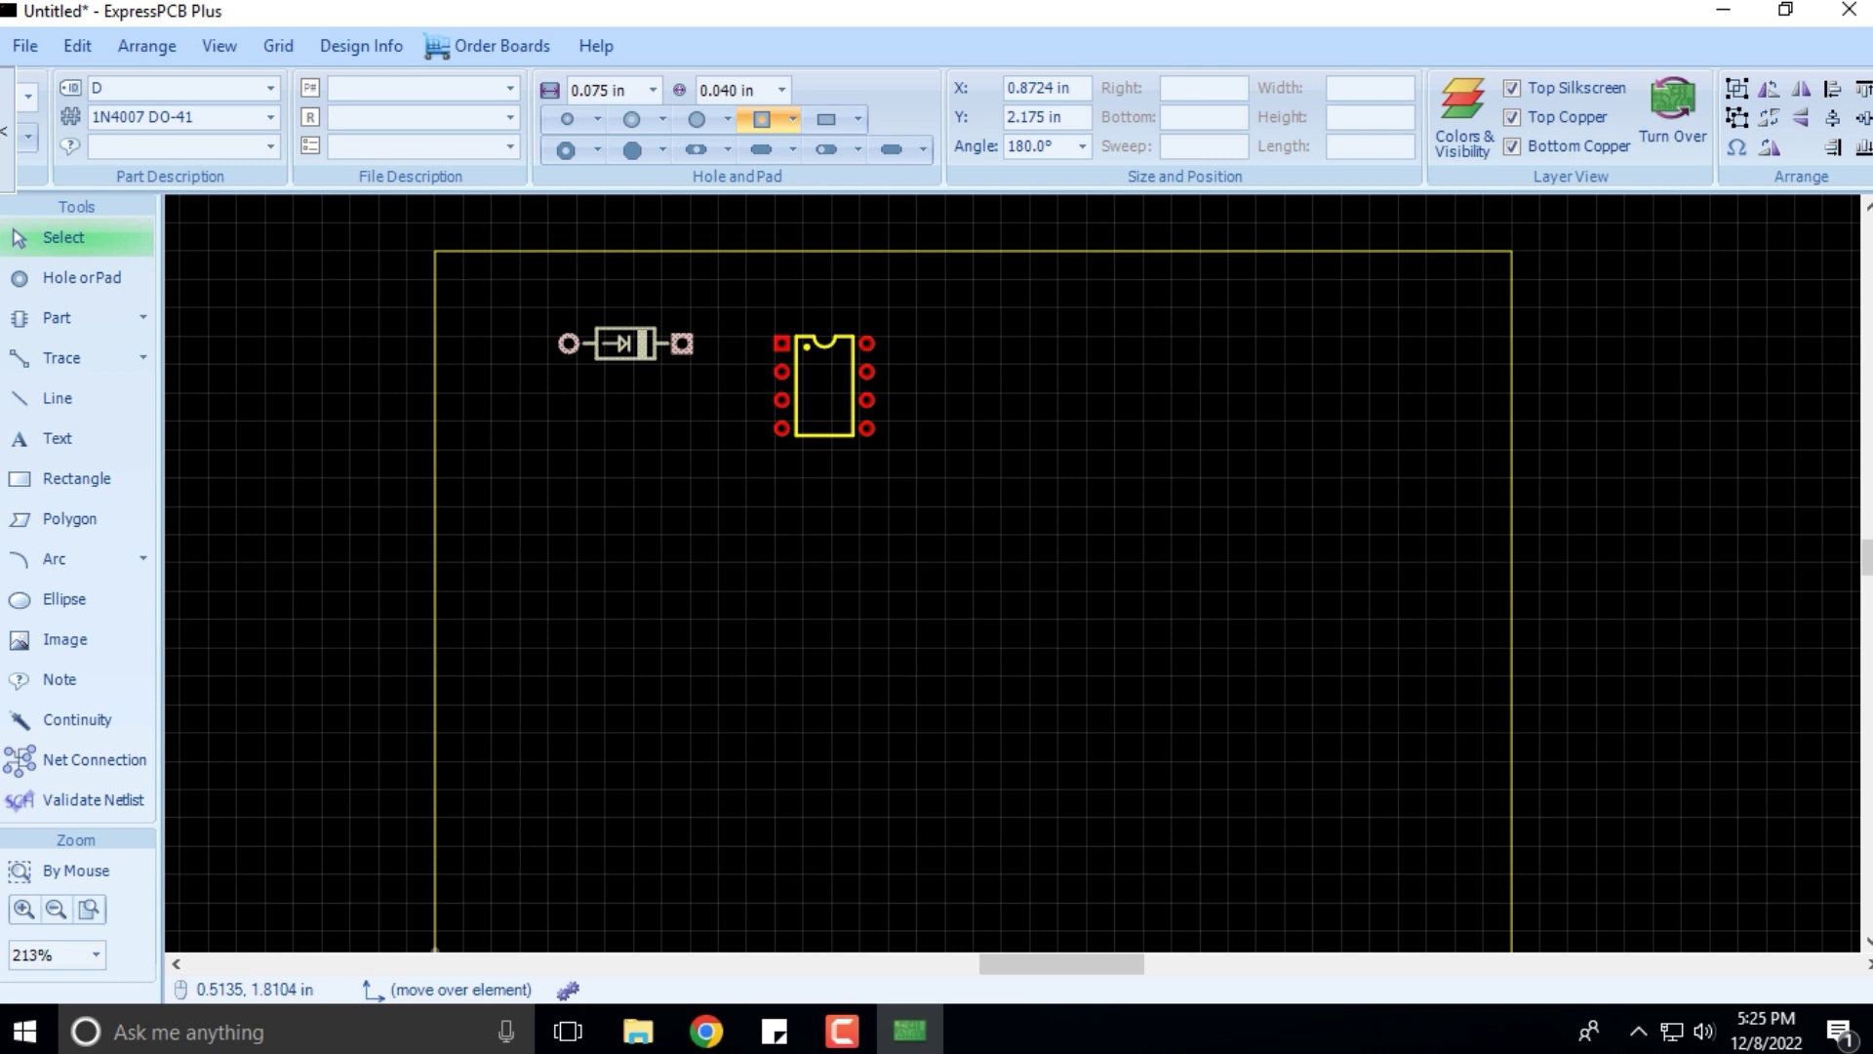
Switch the grid display to dots and nudge the 555 IC slightly up-left.
{"action": "left_click", "coordinate": [278, 46]}
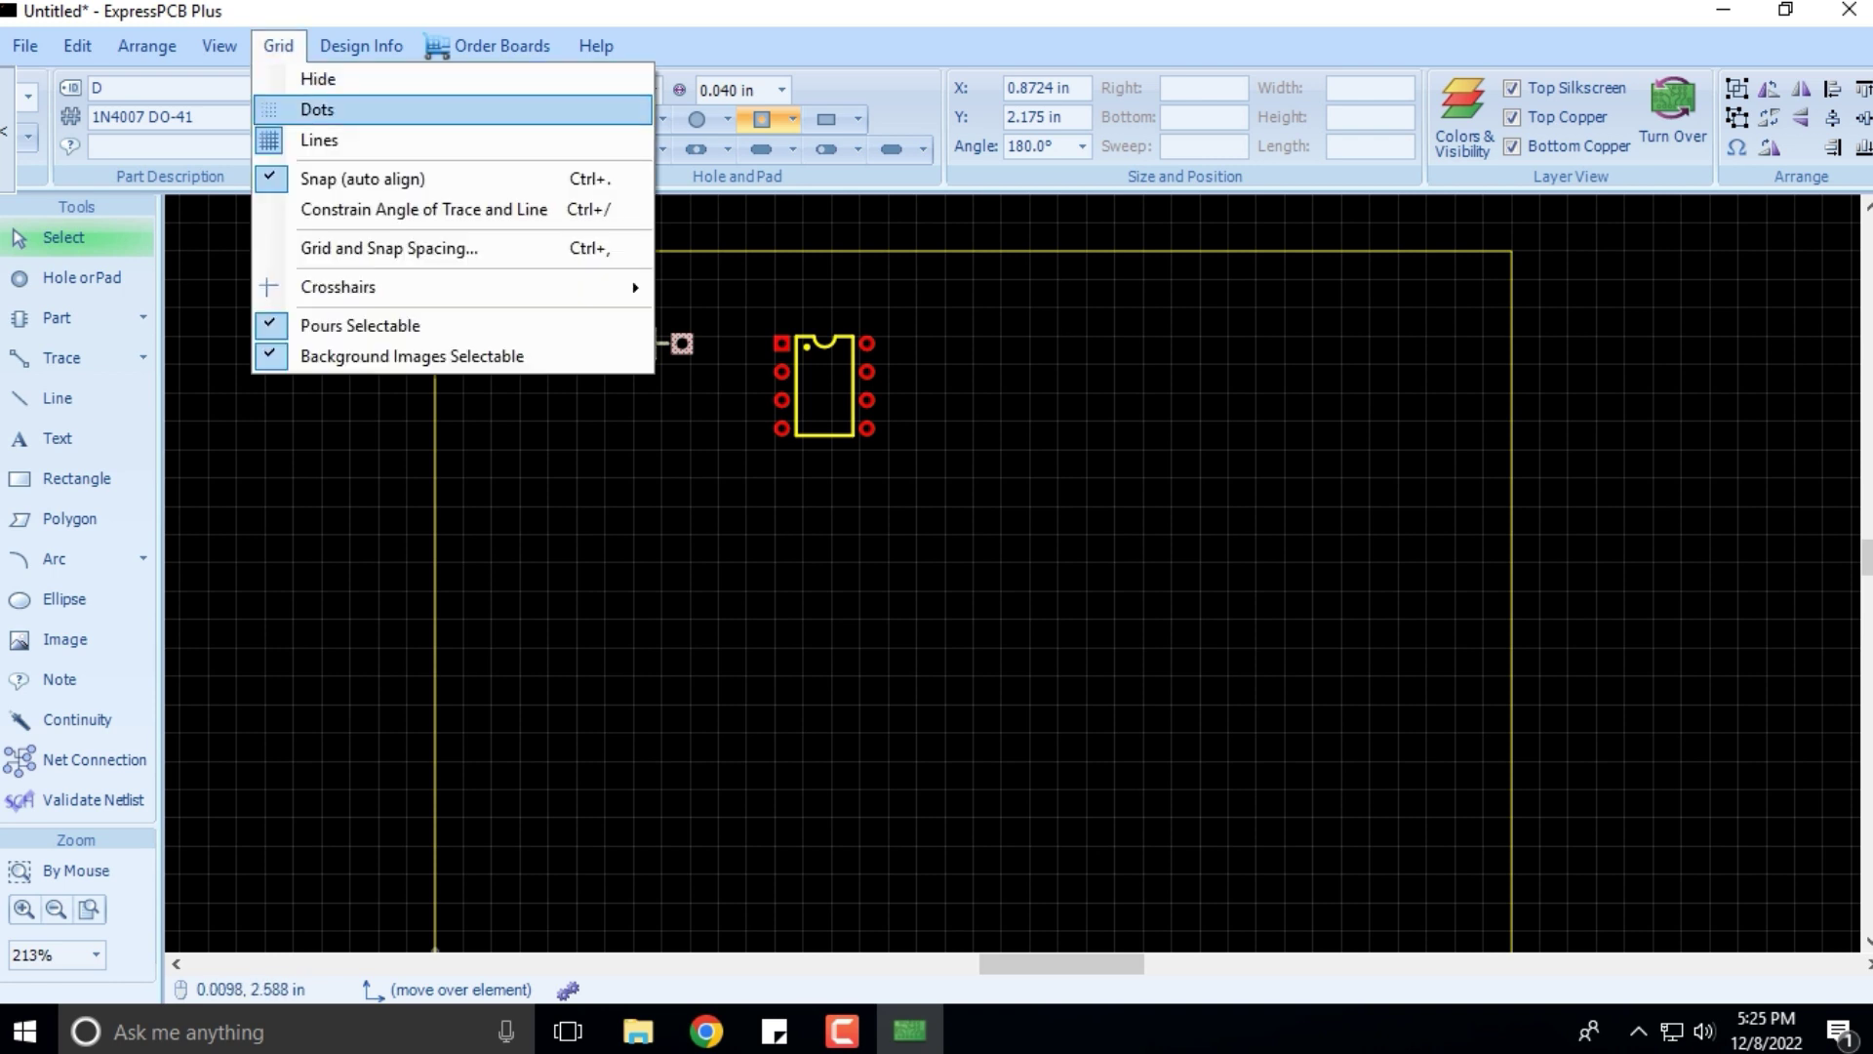
{"action": "left_click", "coordinate": [317, 110]}
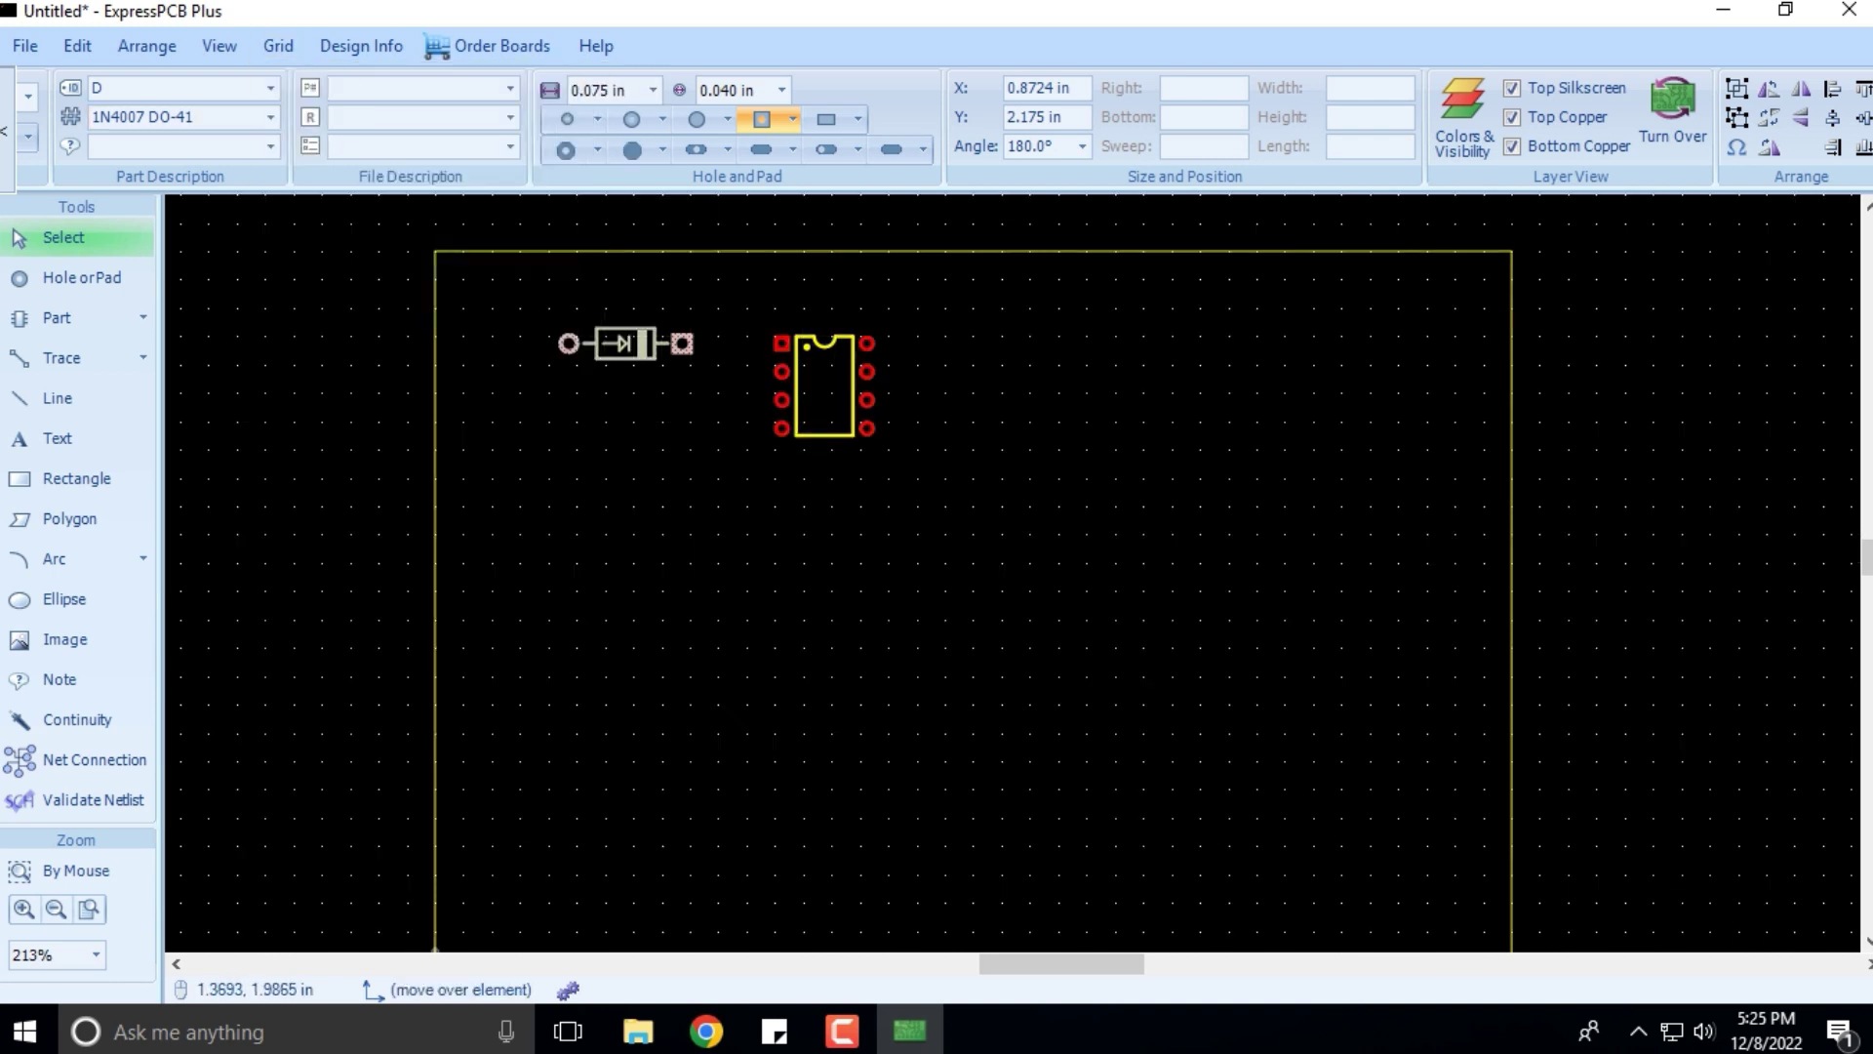
{"action": "left_click", "coordinate": [817, 389]}
{"action": "left_click_drag", "start_coordinate": [810, 347], "coordinate": [810, 340]}
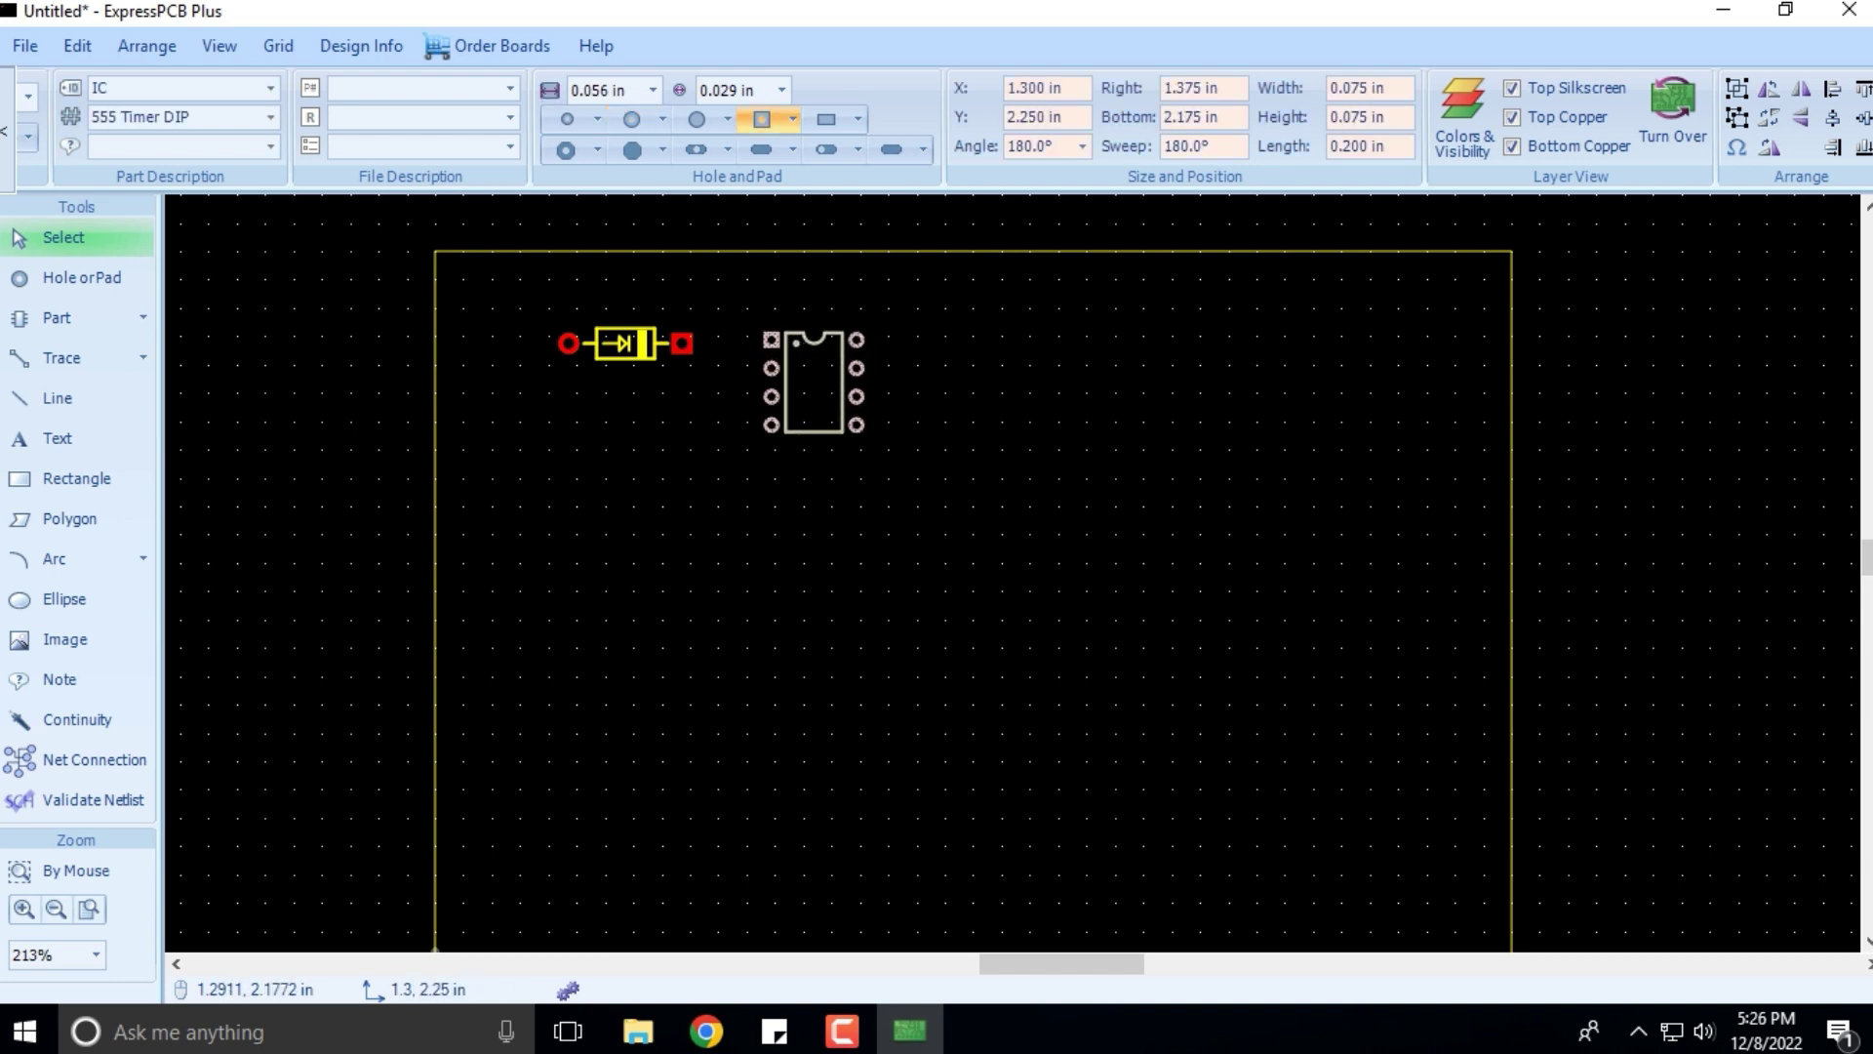
Move the diode closer to the IC and position the 555 DIP at X 1.200, Y 2.200 in.
{"action": "left_click", "coordinate": [636, 347]}
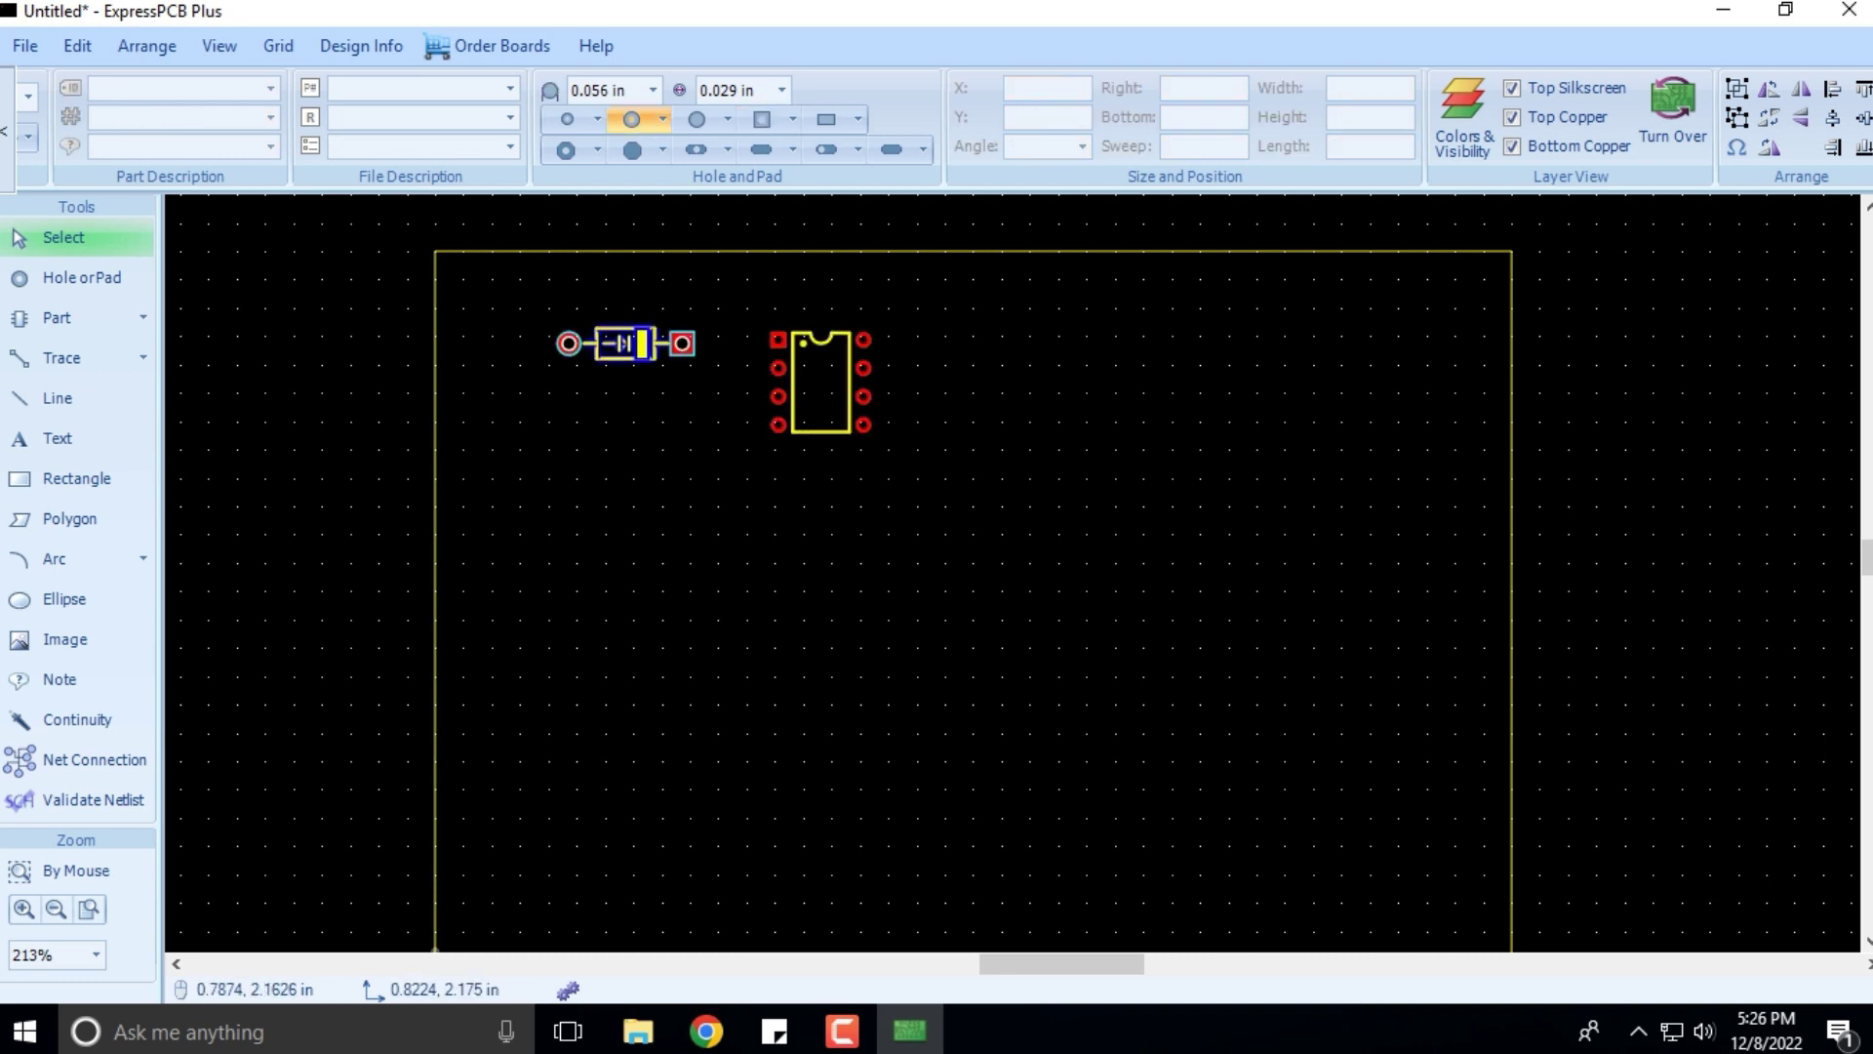
{"action": "left_click_drag", "start_coordinate": [634, 359], "coordinate": [666, 353]}
{"action": "left_click", "coordinate": [711, 422]}
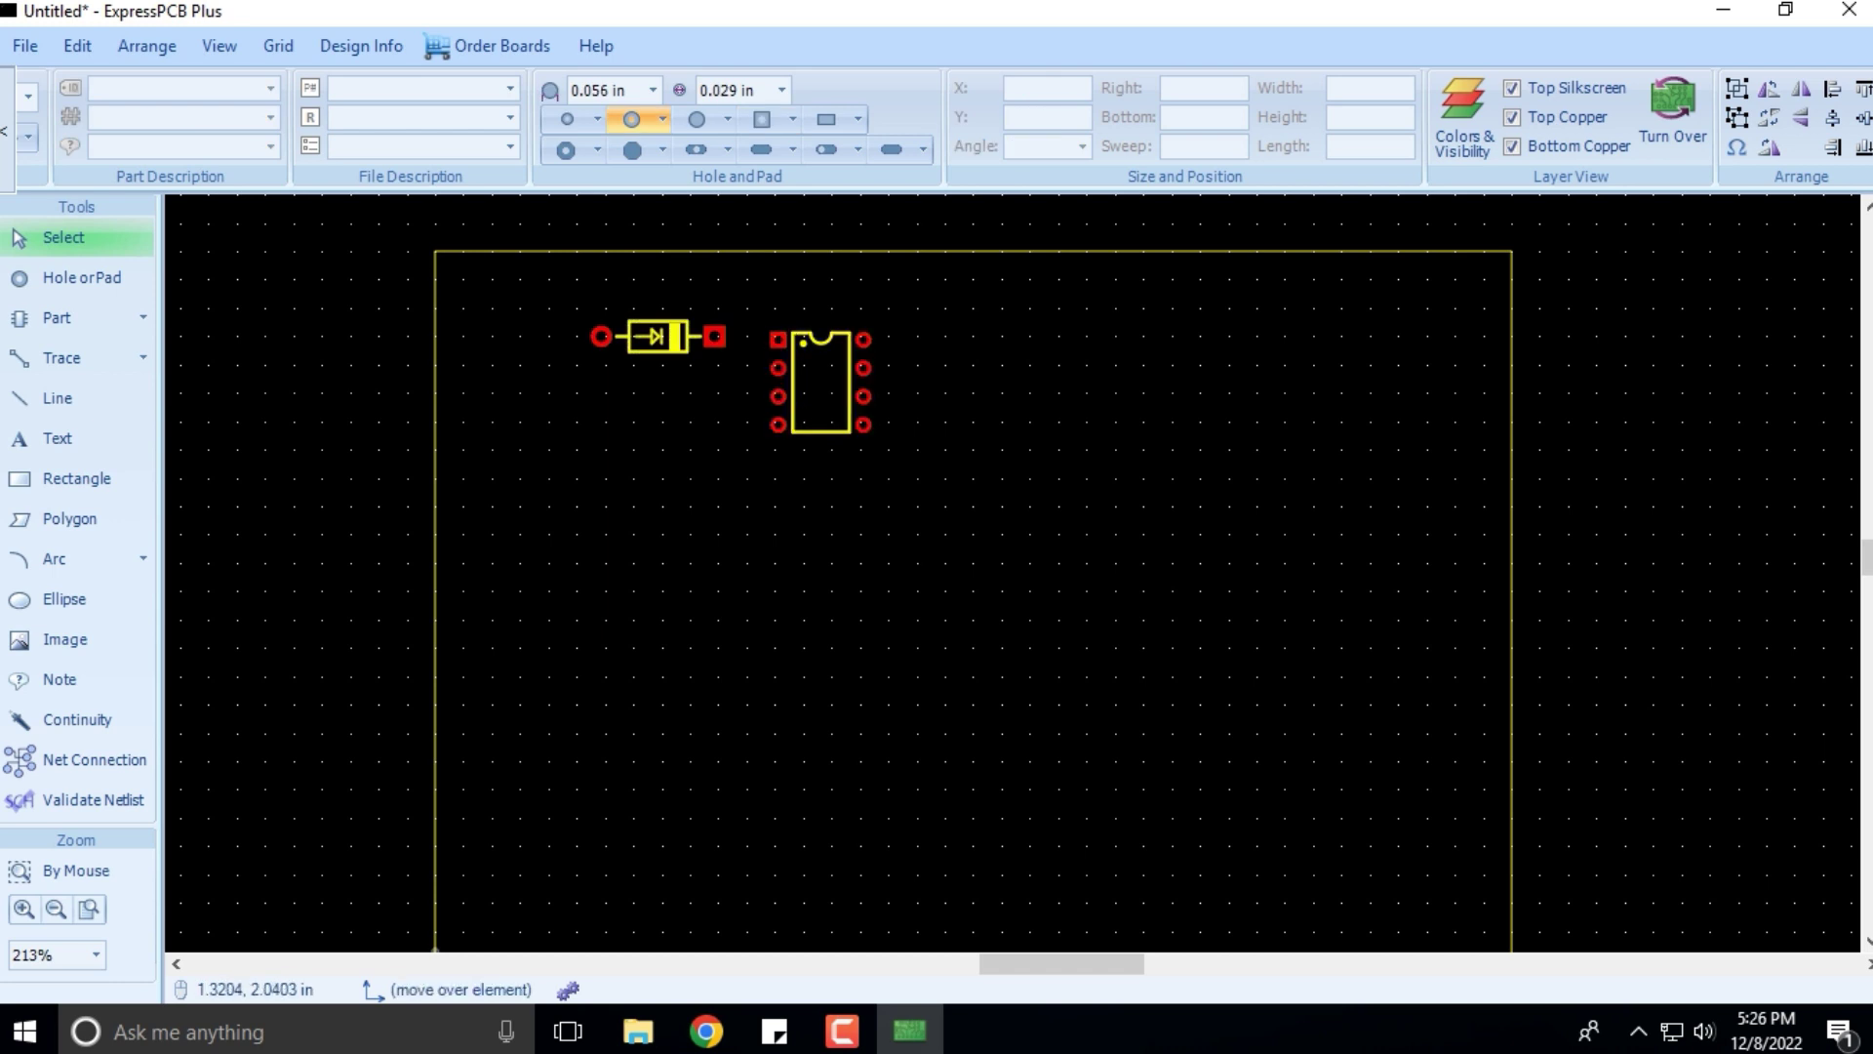
{"action": "scroll", "coordinate": [797, 372], "scroll_direction": "up", "scroll_amount": 1}
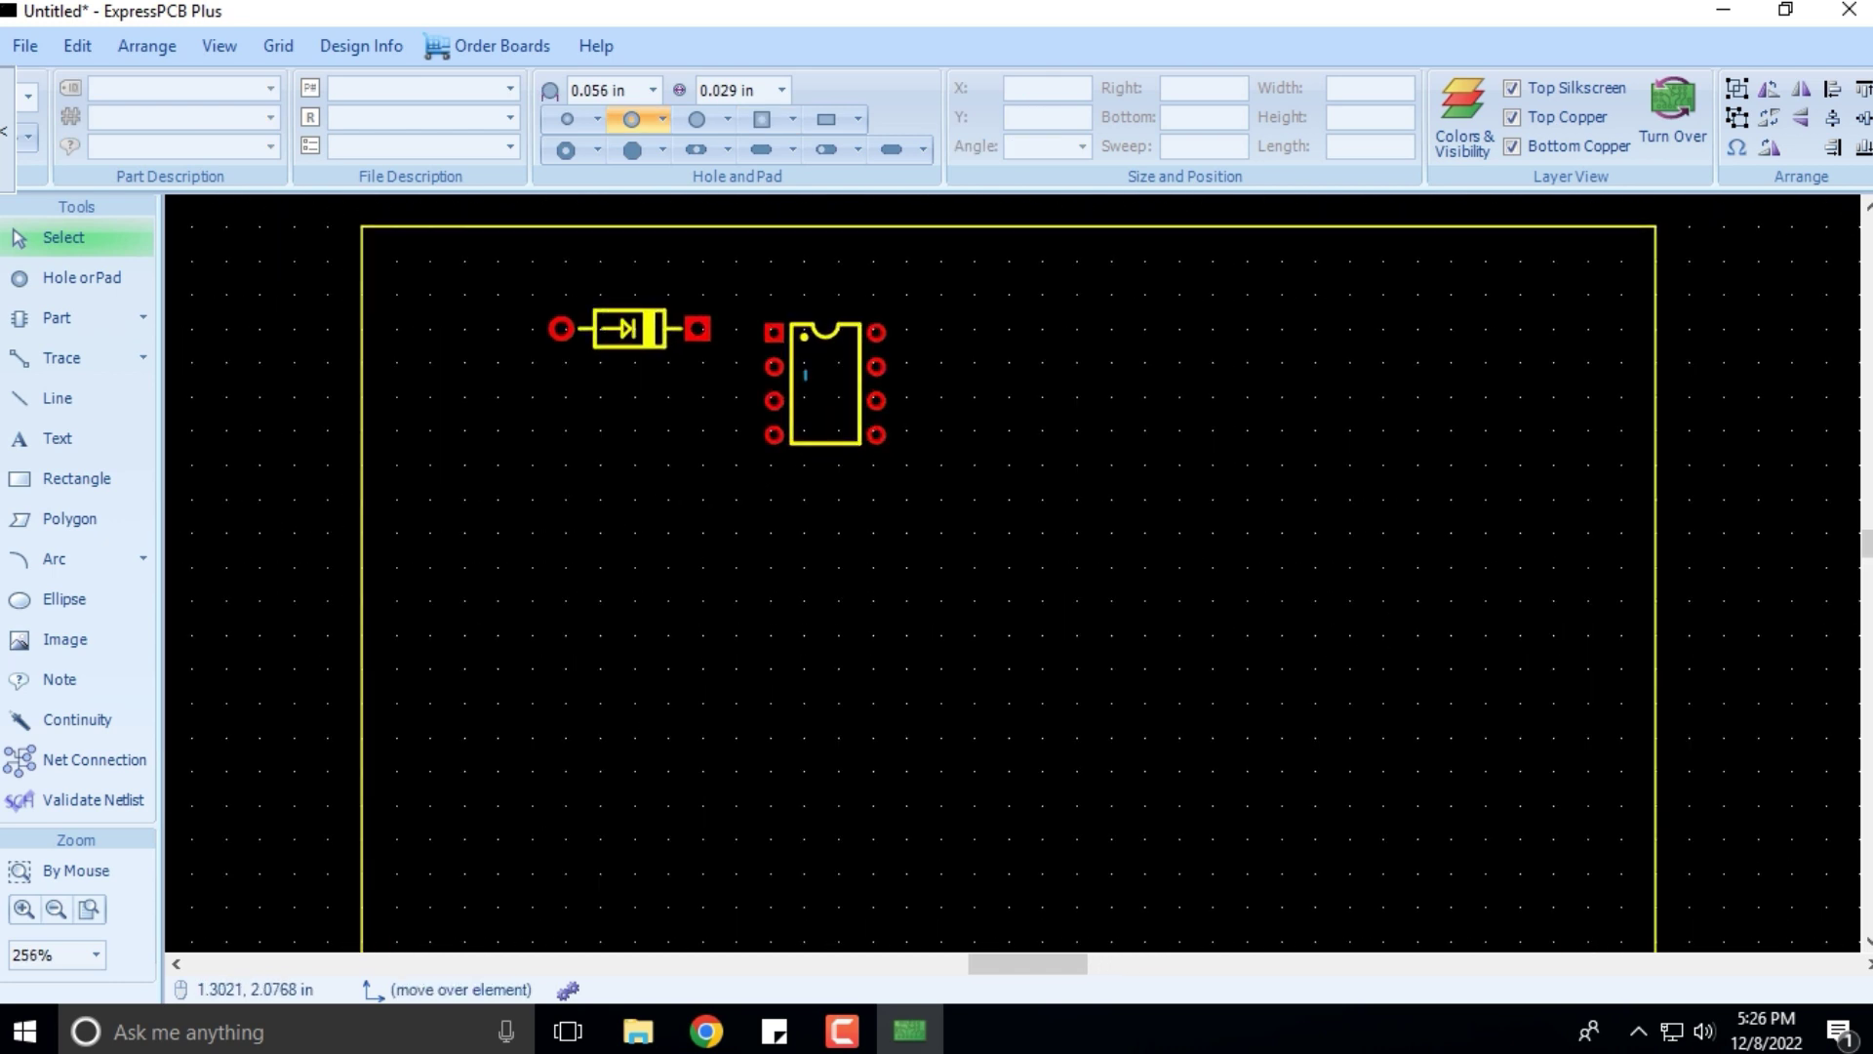
{"action": "left_click_drag", "start_coordinate": [795, 357], "coordinate": [788, 351]}
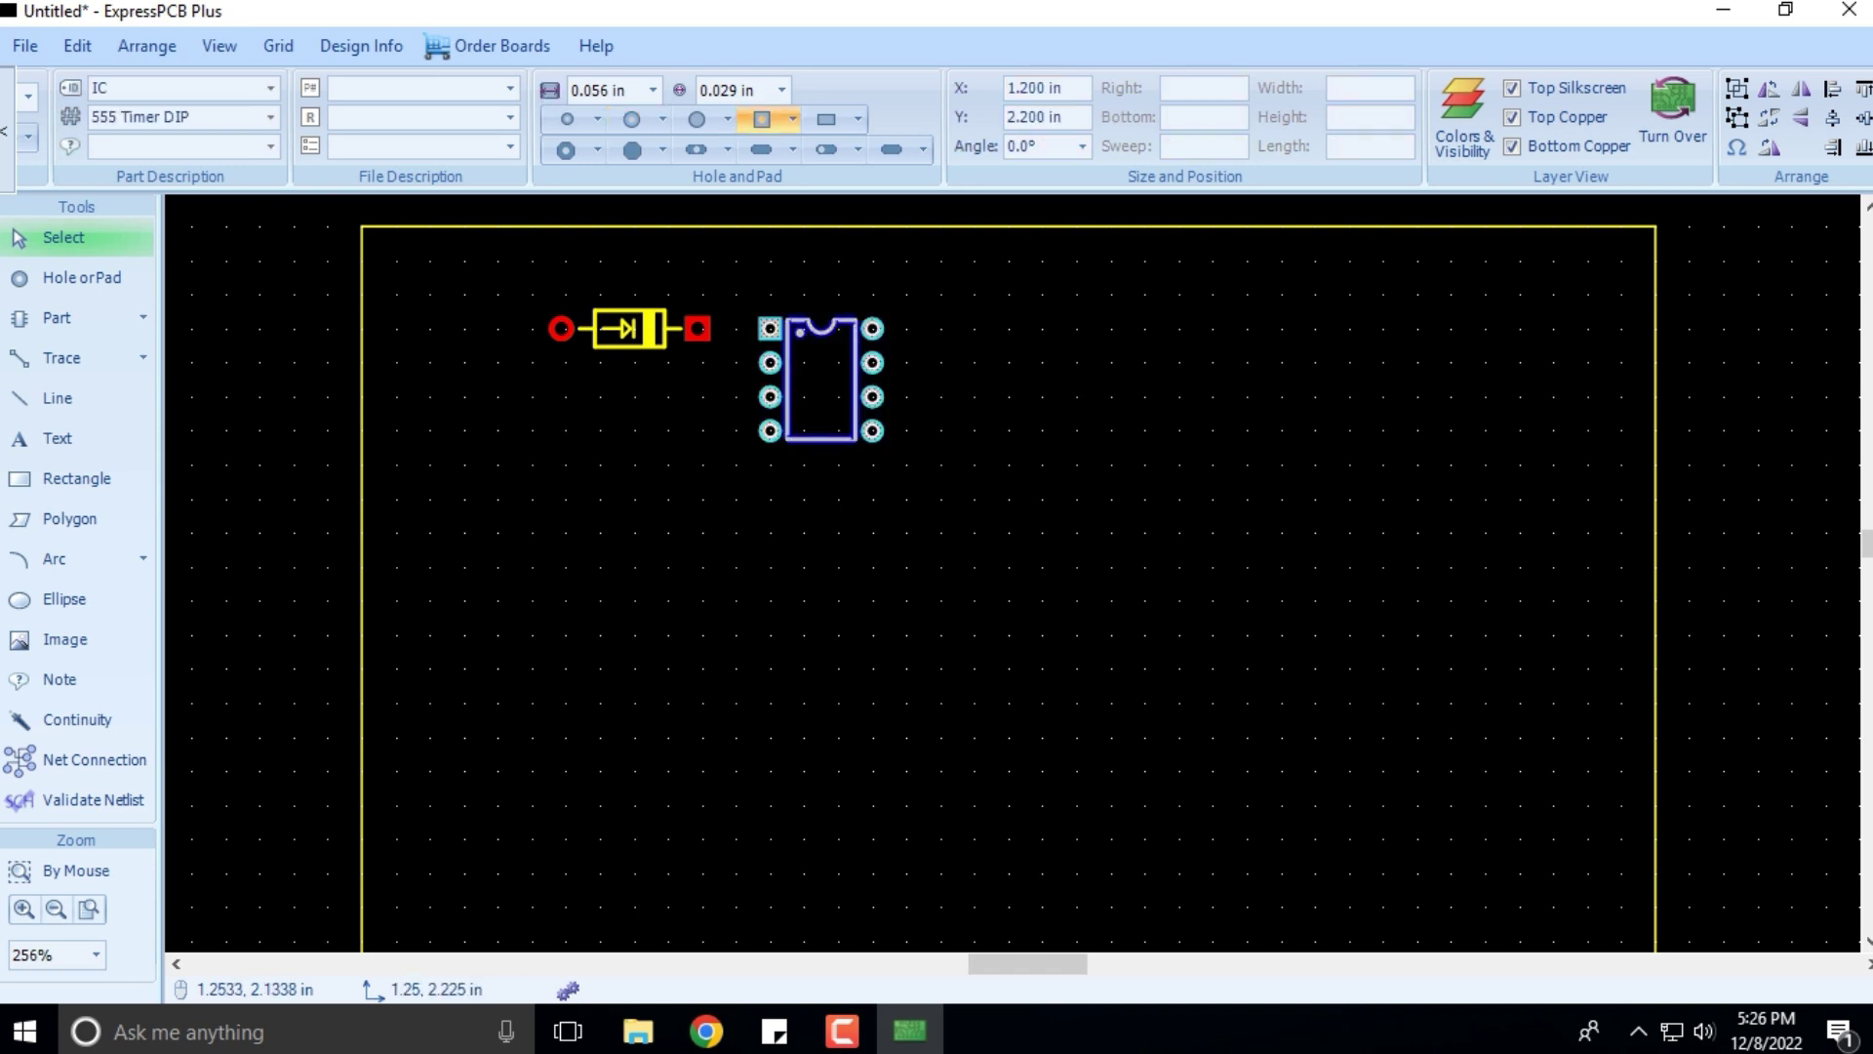
{"action": "left_click", "coordinate": [390, 523]}
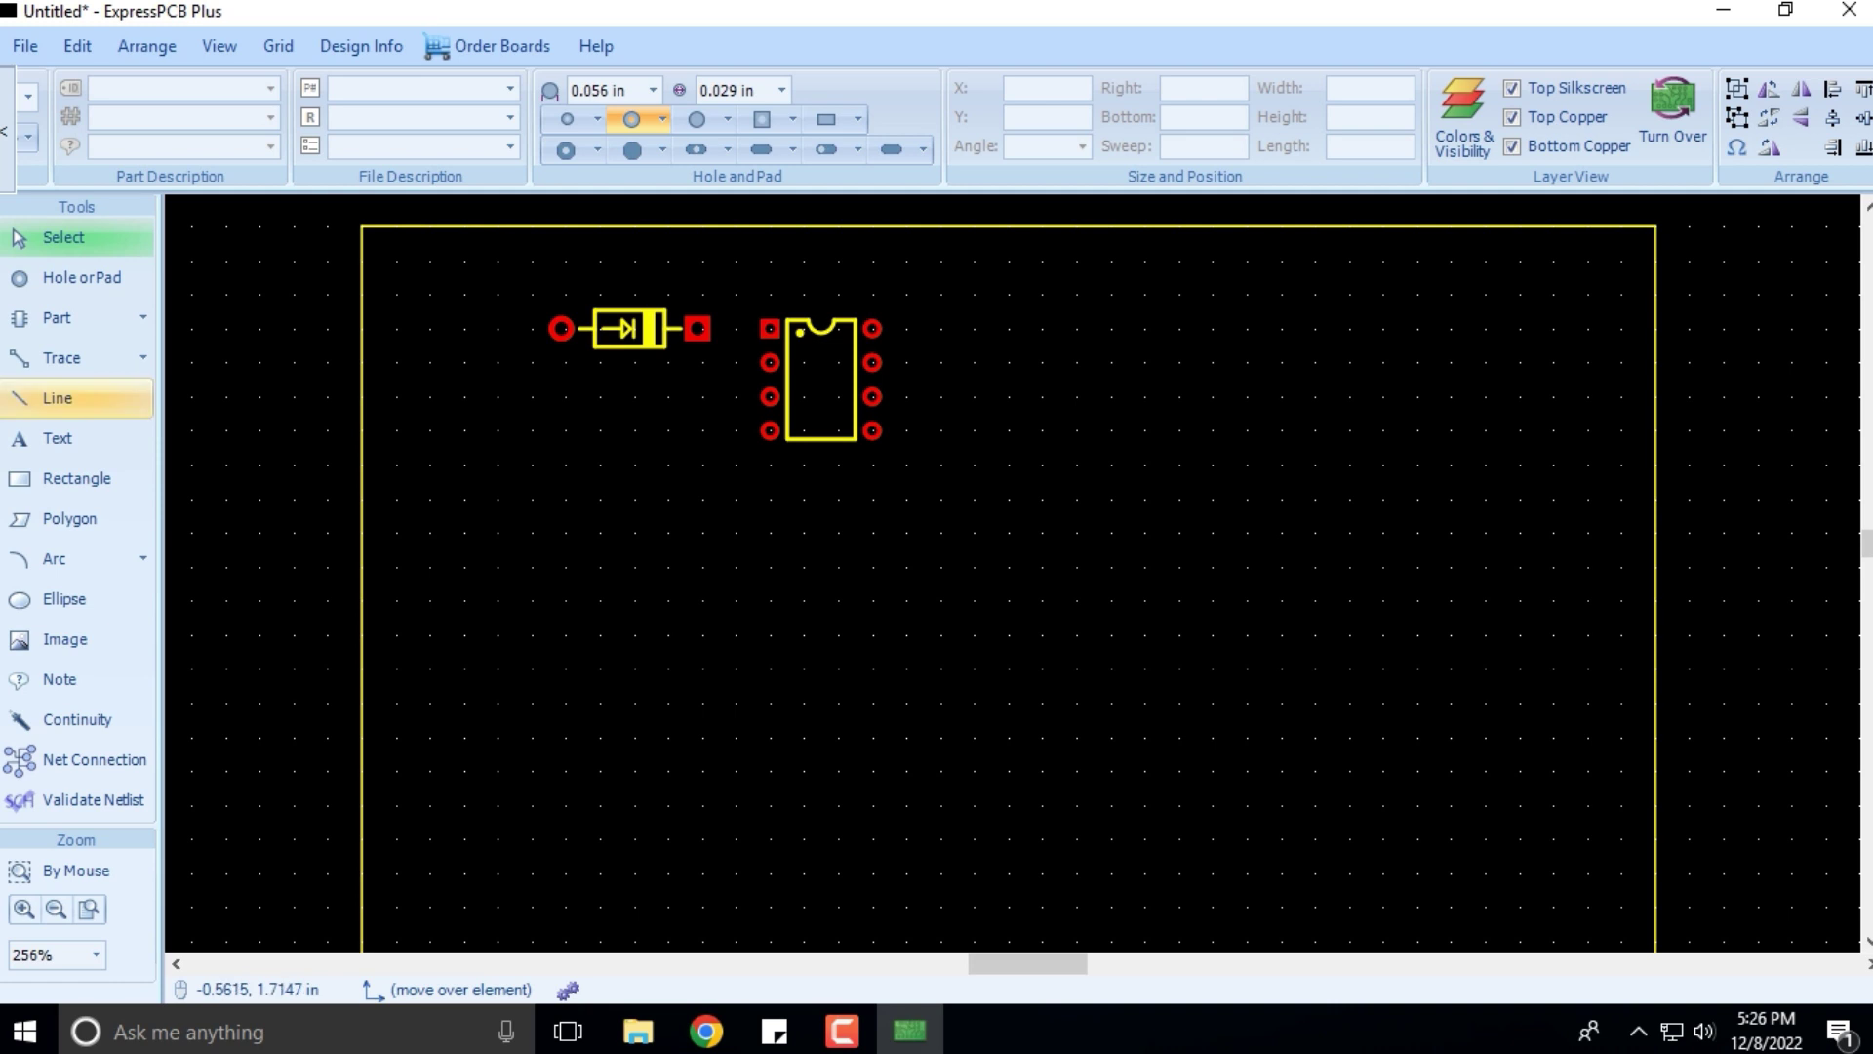
Draw a red copper trace from the diode's right pad to pin 1 of the 555 IC.
{"action": "left_click", "coordinate": [61, 357]}
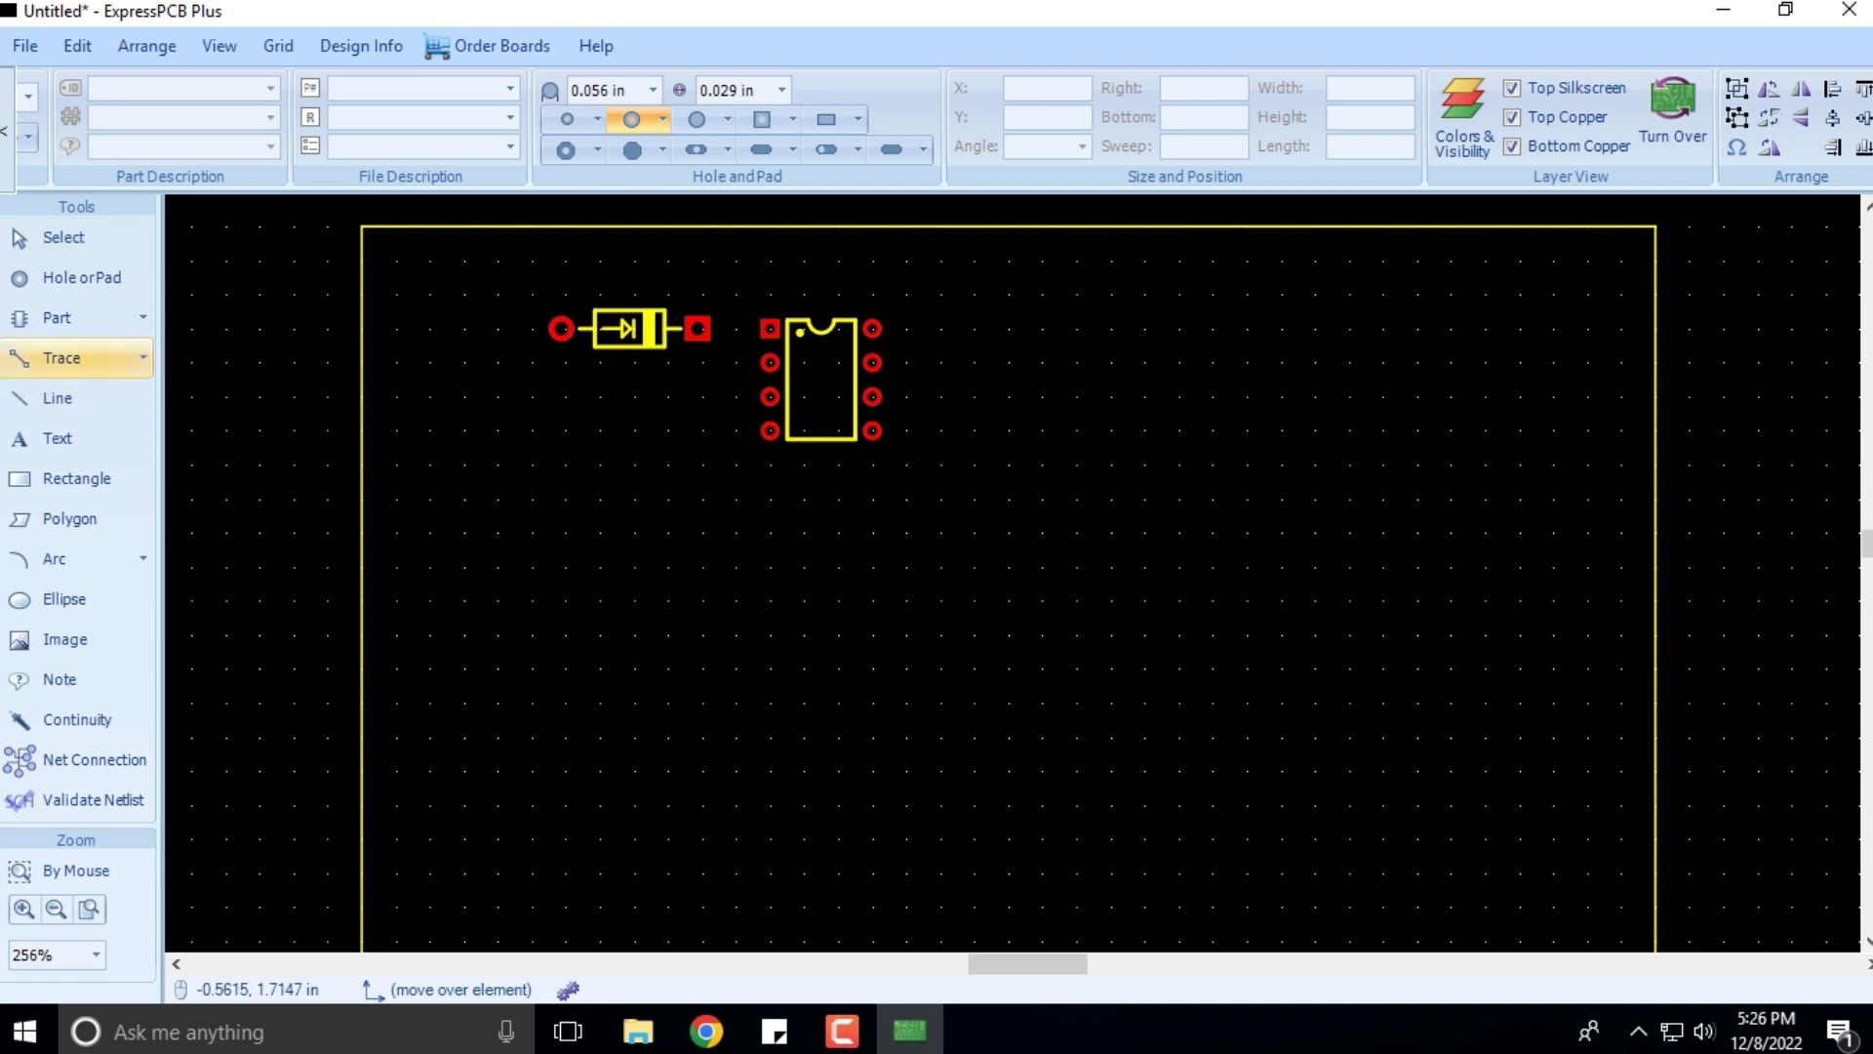
{"action": "scroll", "coordinate": [680, 346], "scroll_direction": "up", "scroll_amount": 1}
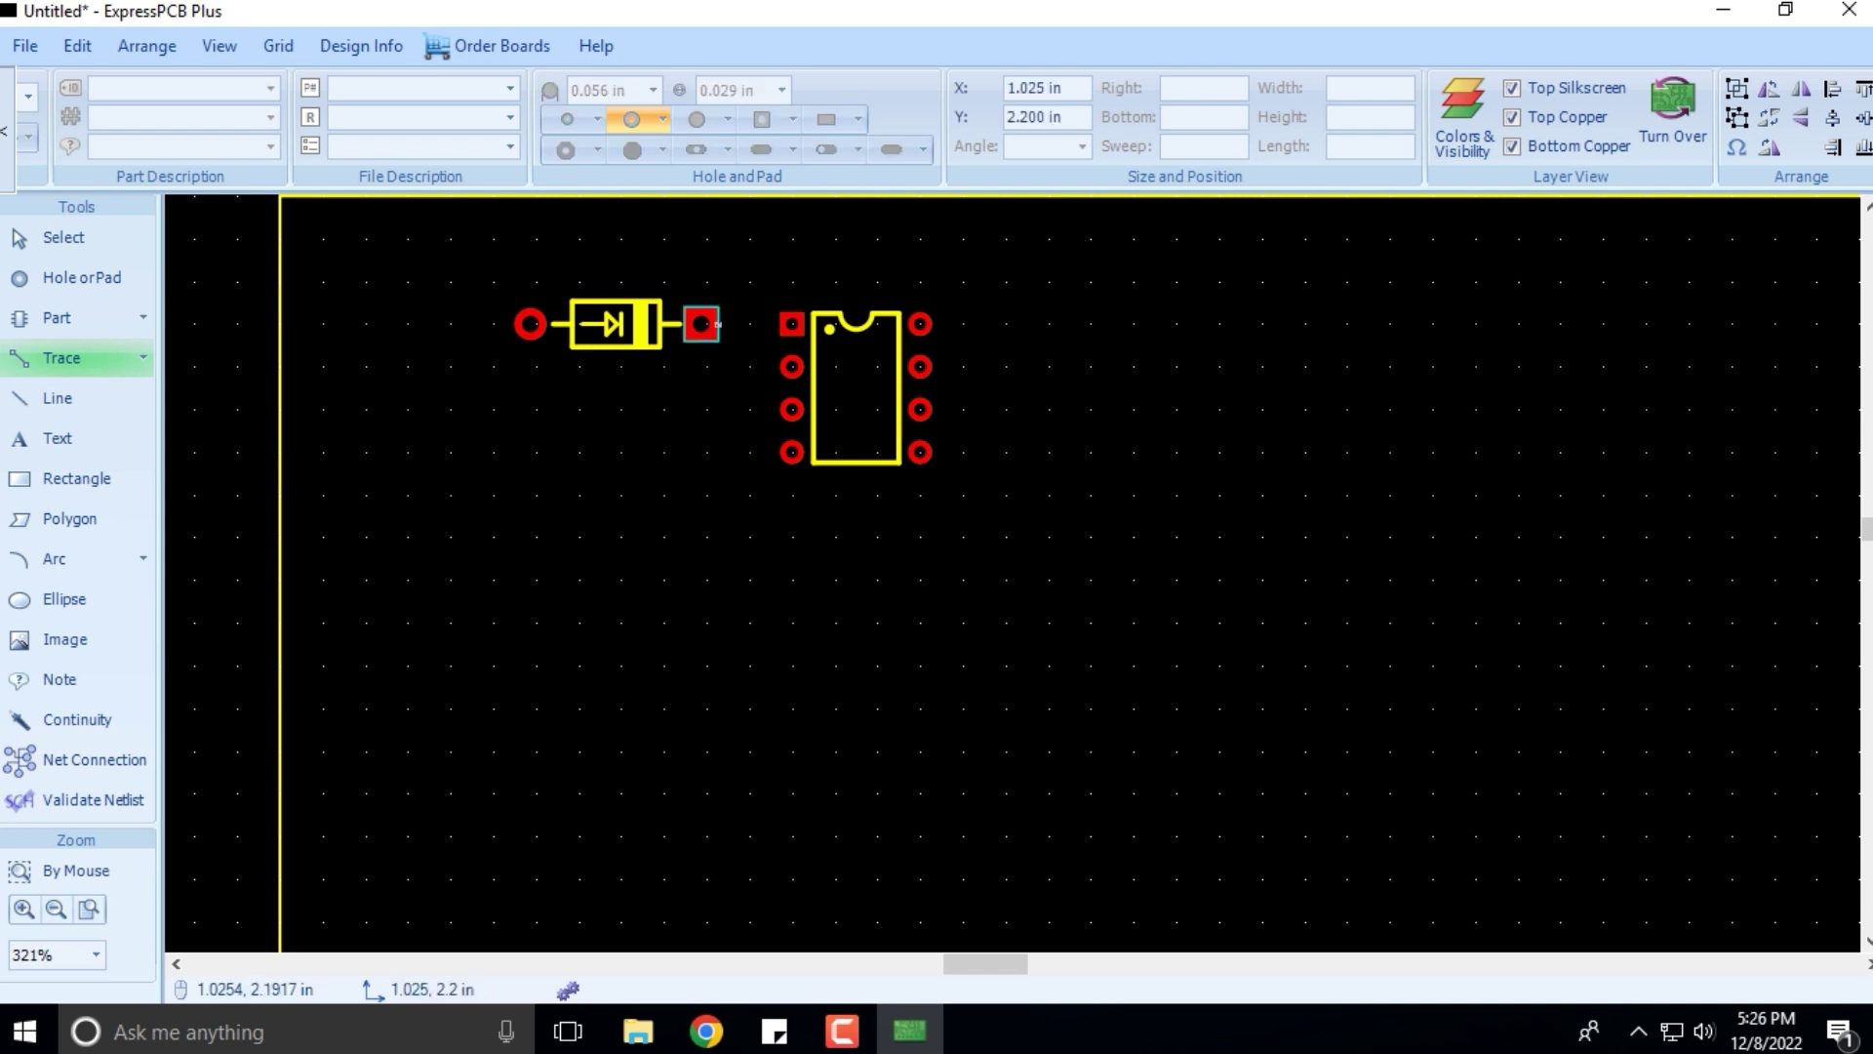
{"action": "left_click", "coordinate": [700, 324]}
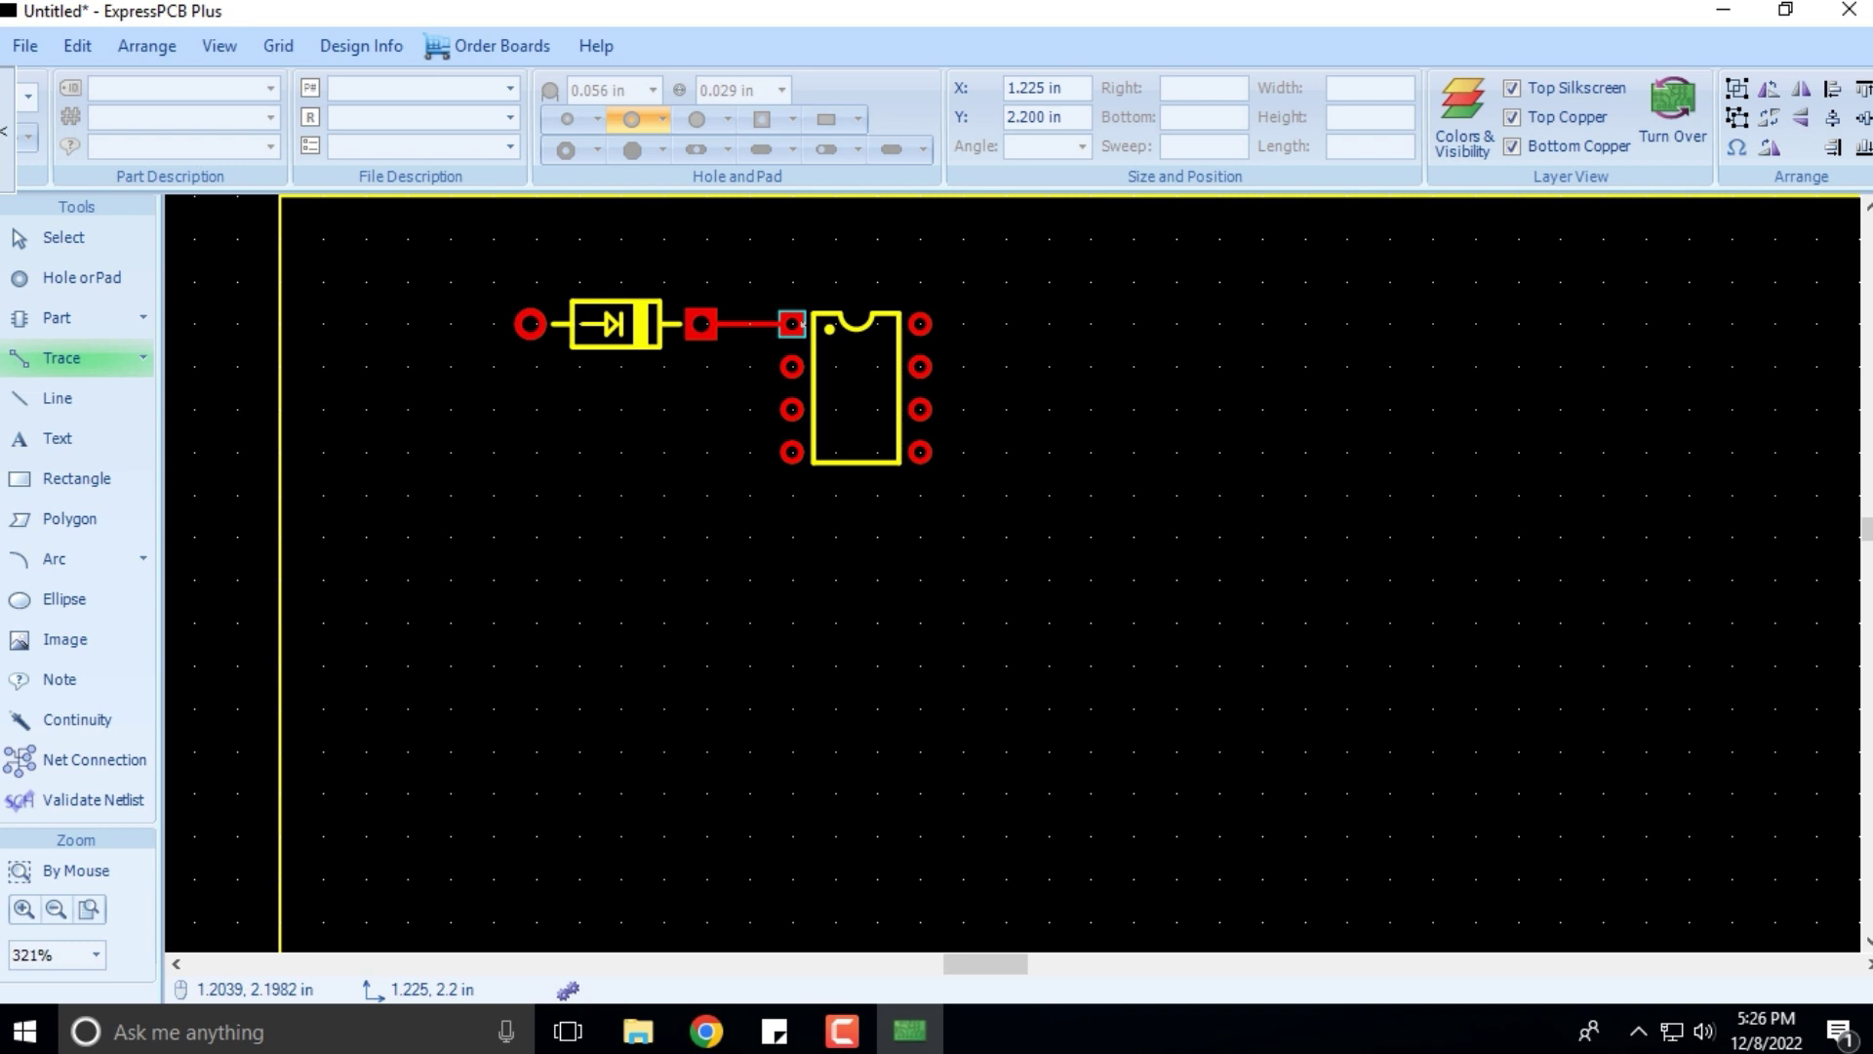
{"action": "left_click", "coordinate": [792, 324]}
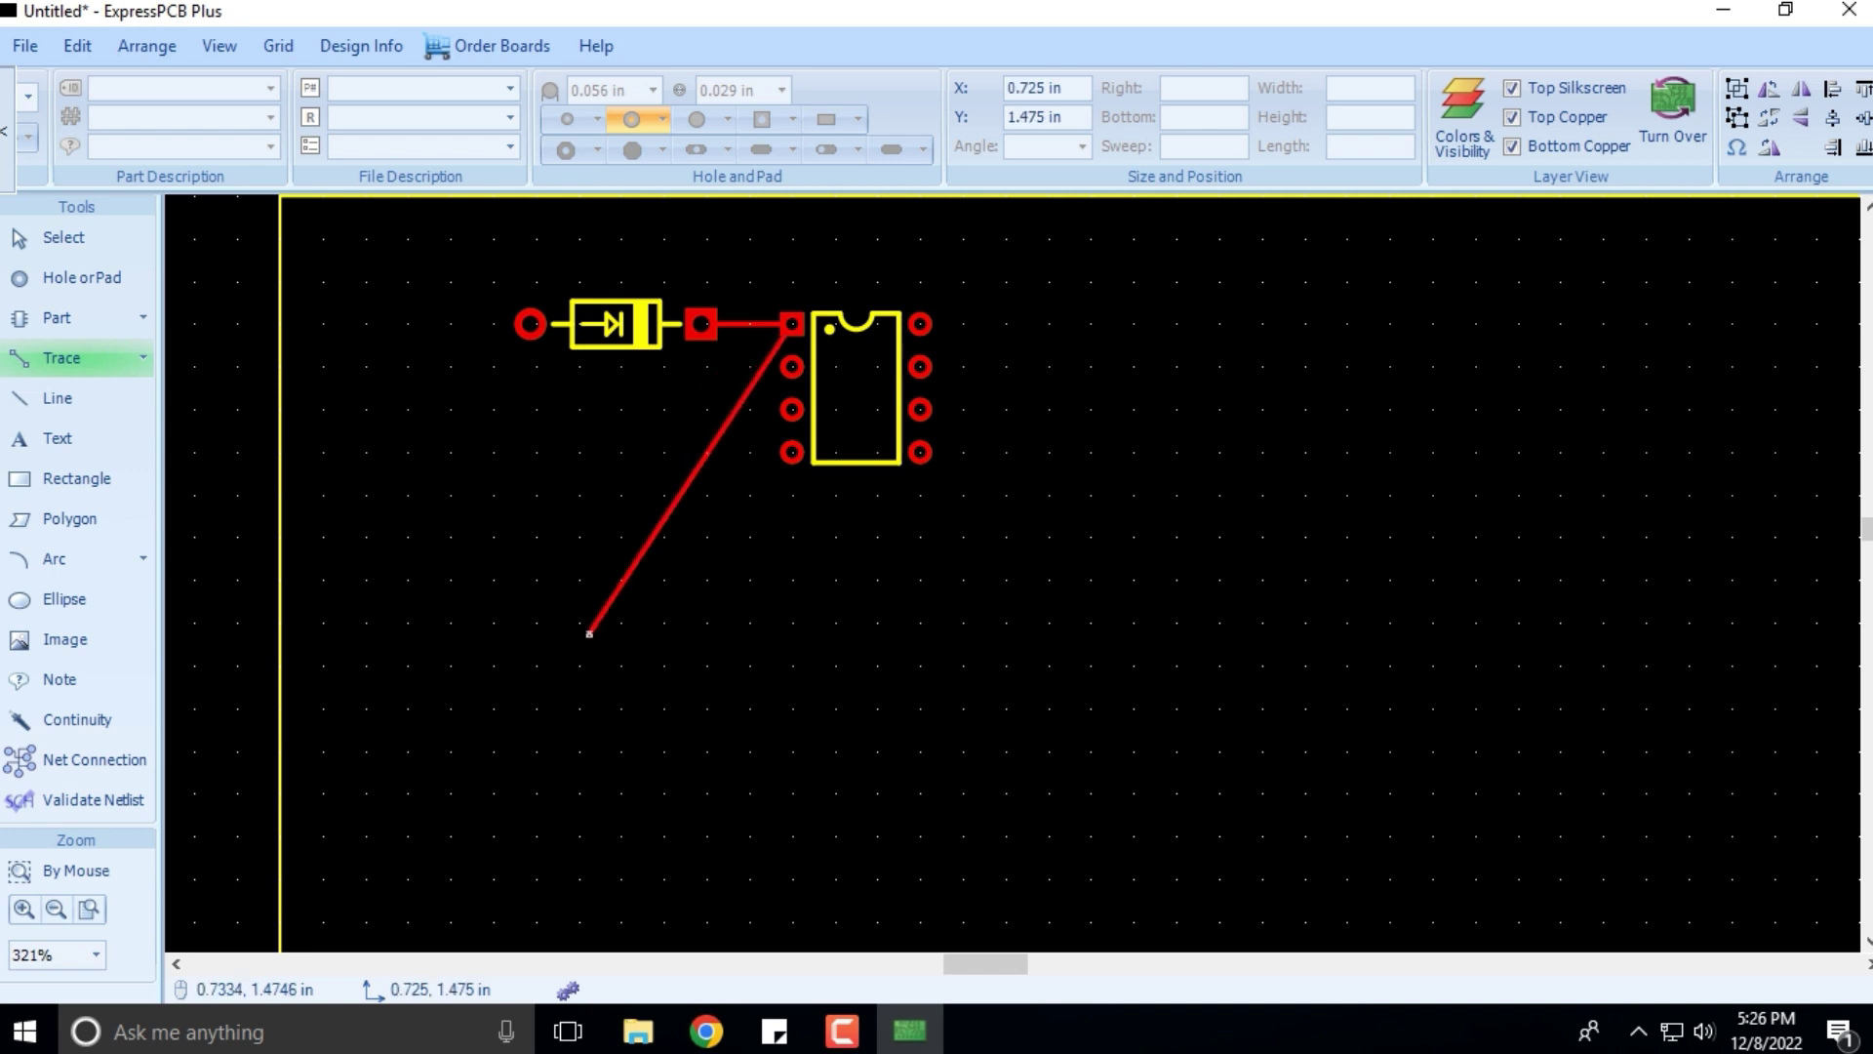
{"action": "key", "text": "Escape"}
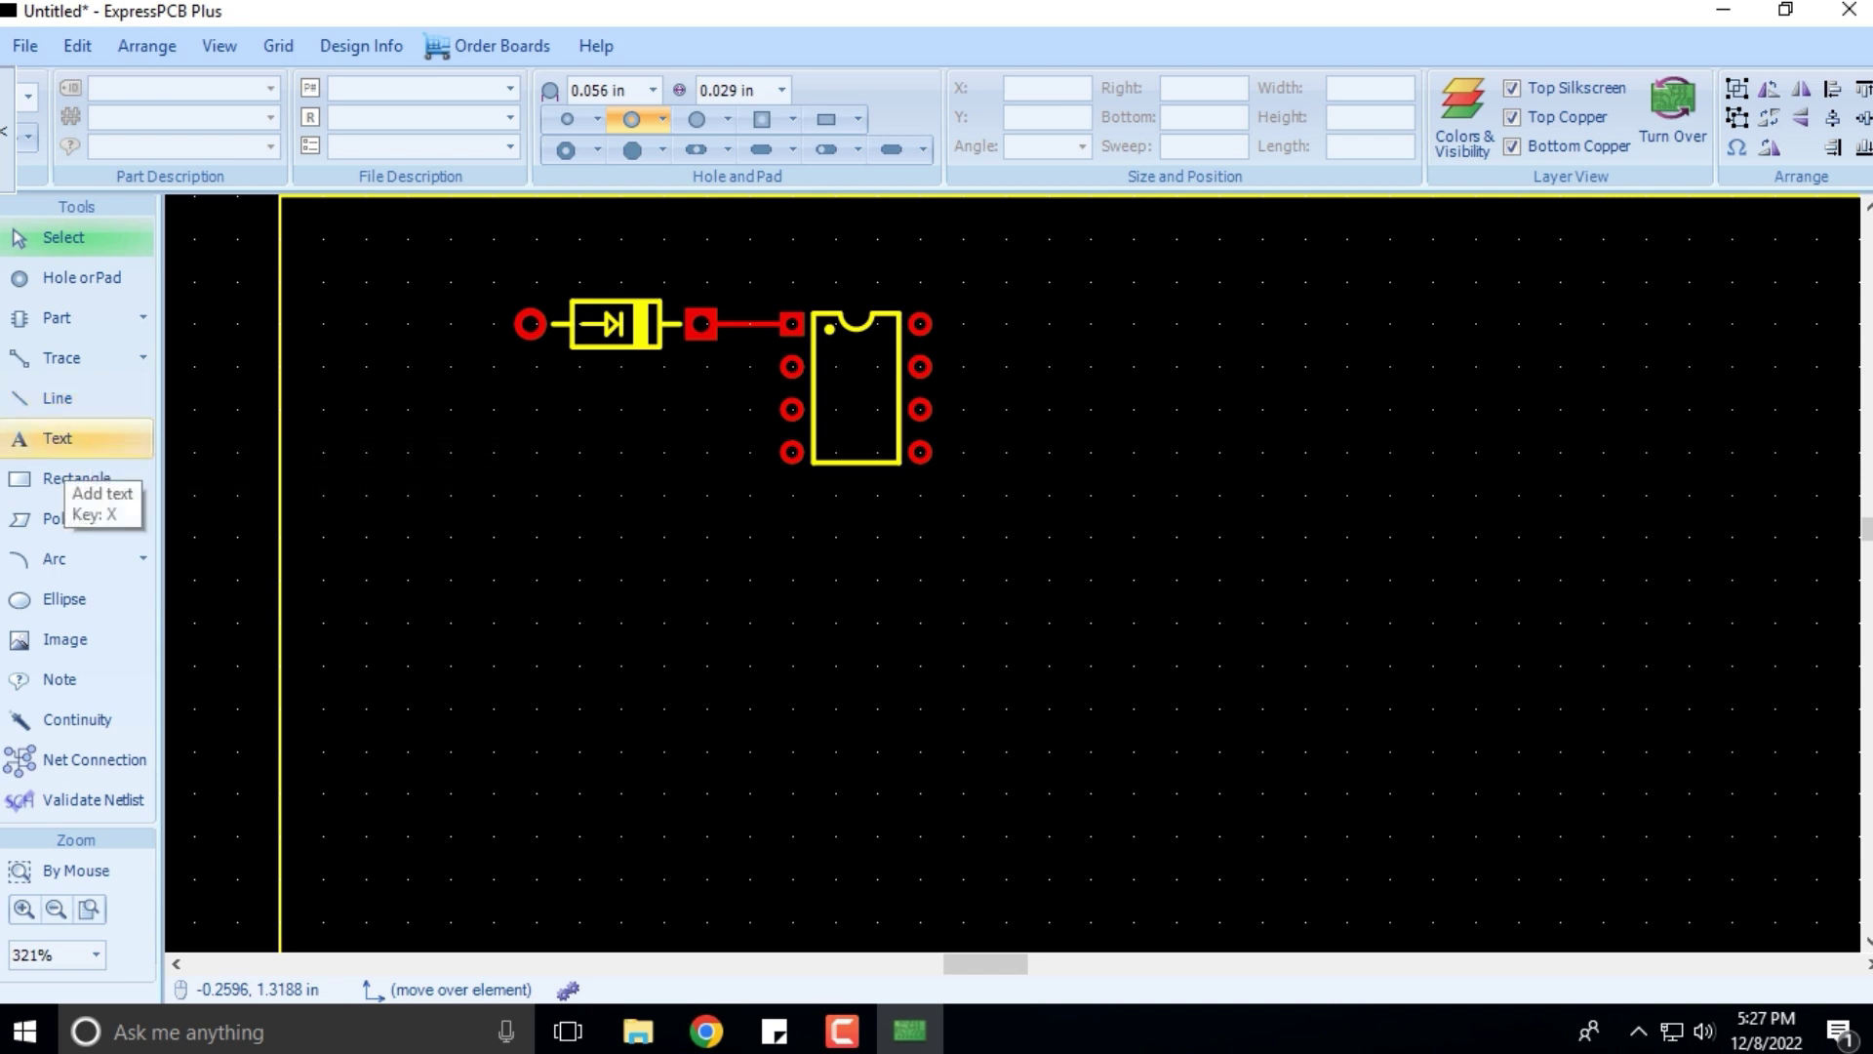
{"action": "left_click", "coordinate": [58, 441]}
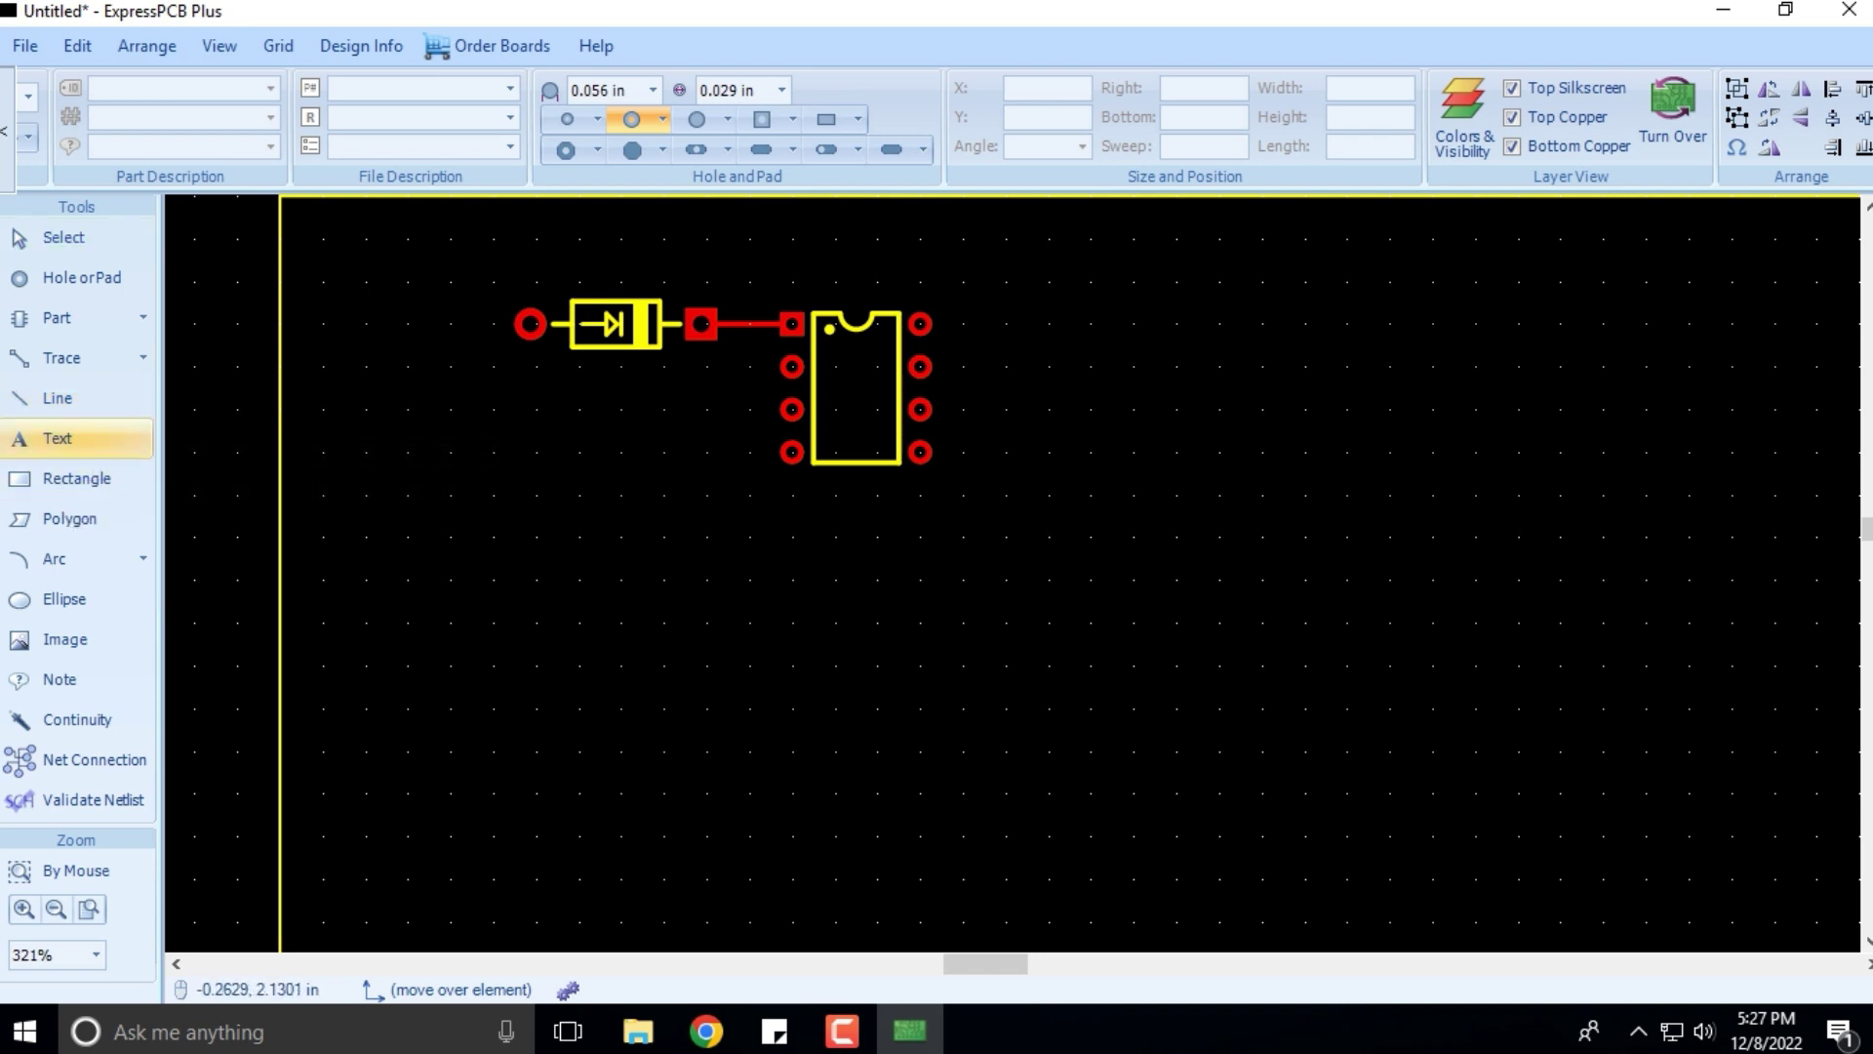
{"action": "left_click", "coordinate": [563, 259]}
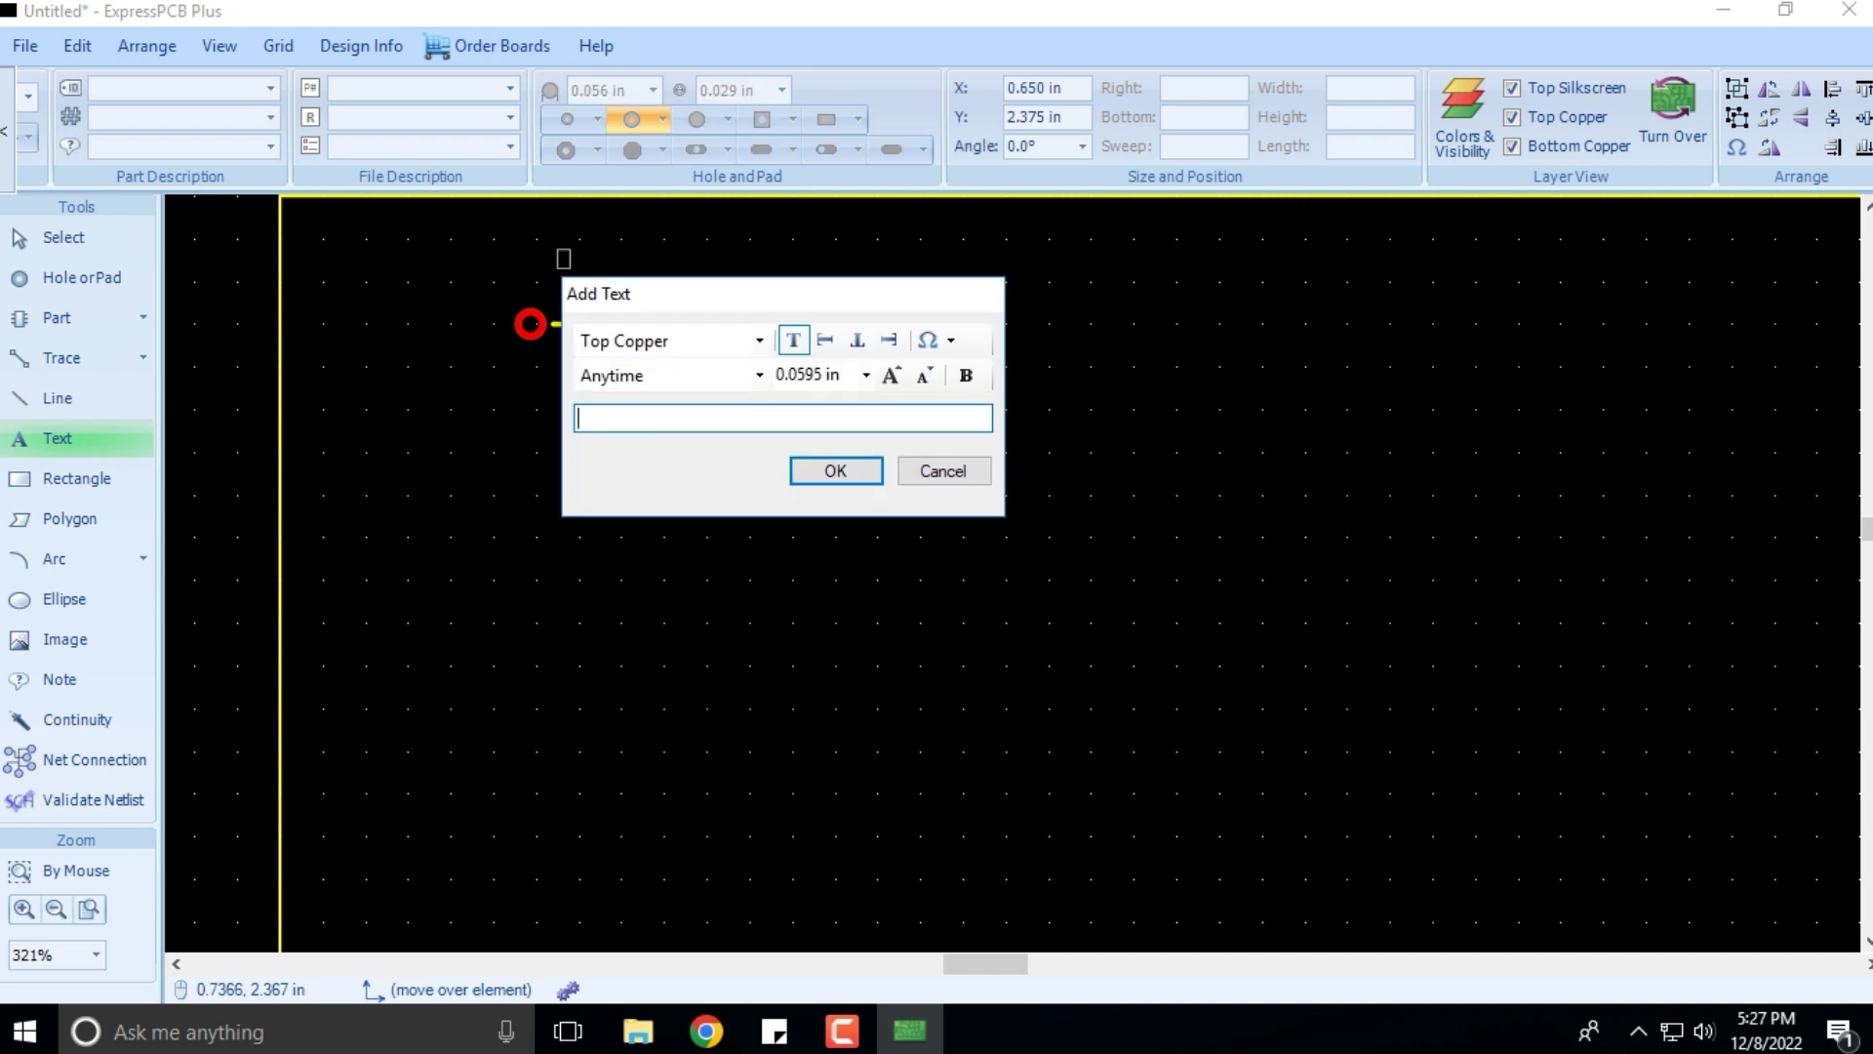
{"action": "key", "text": "shift+Tab"}
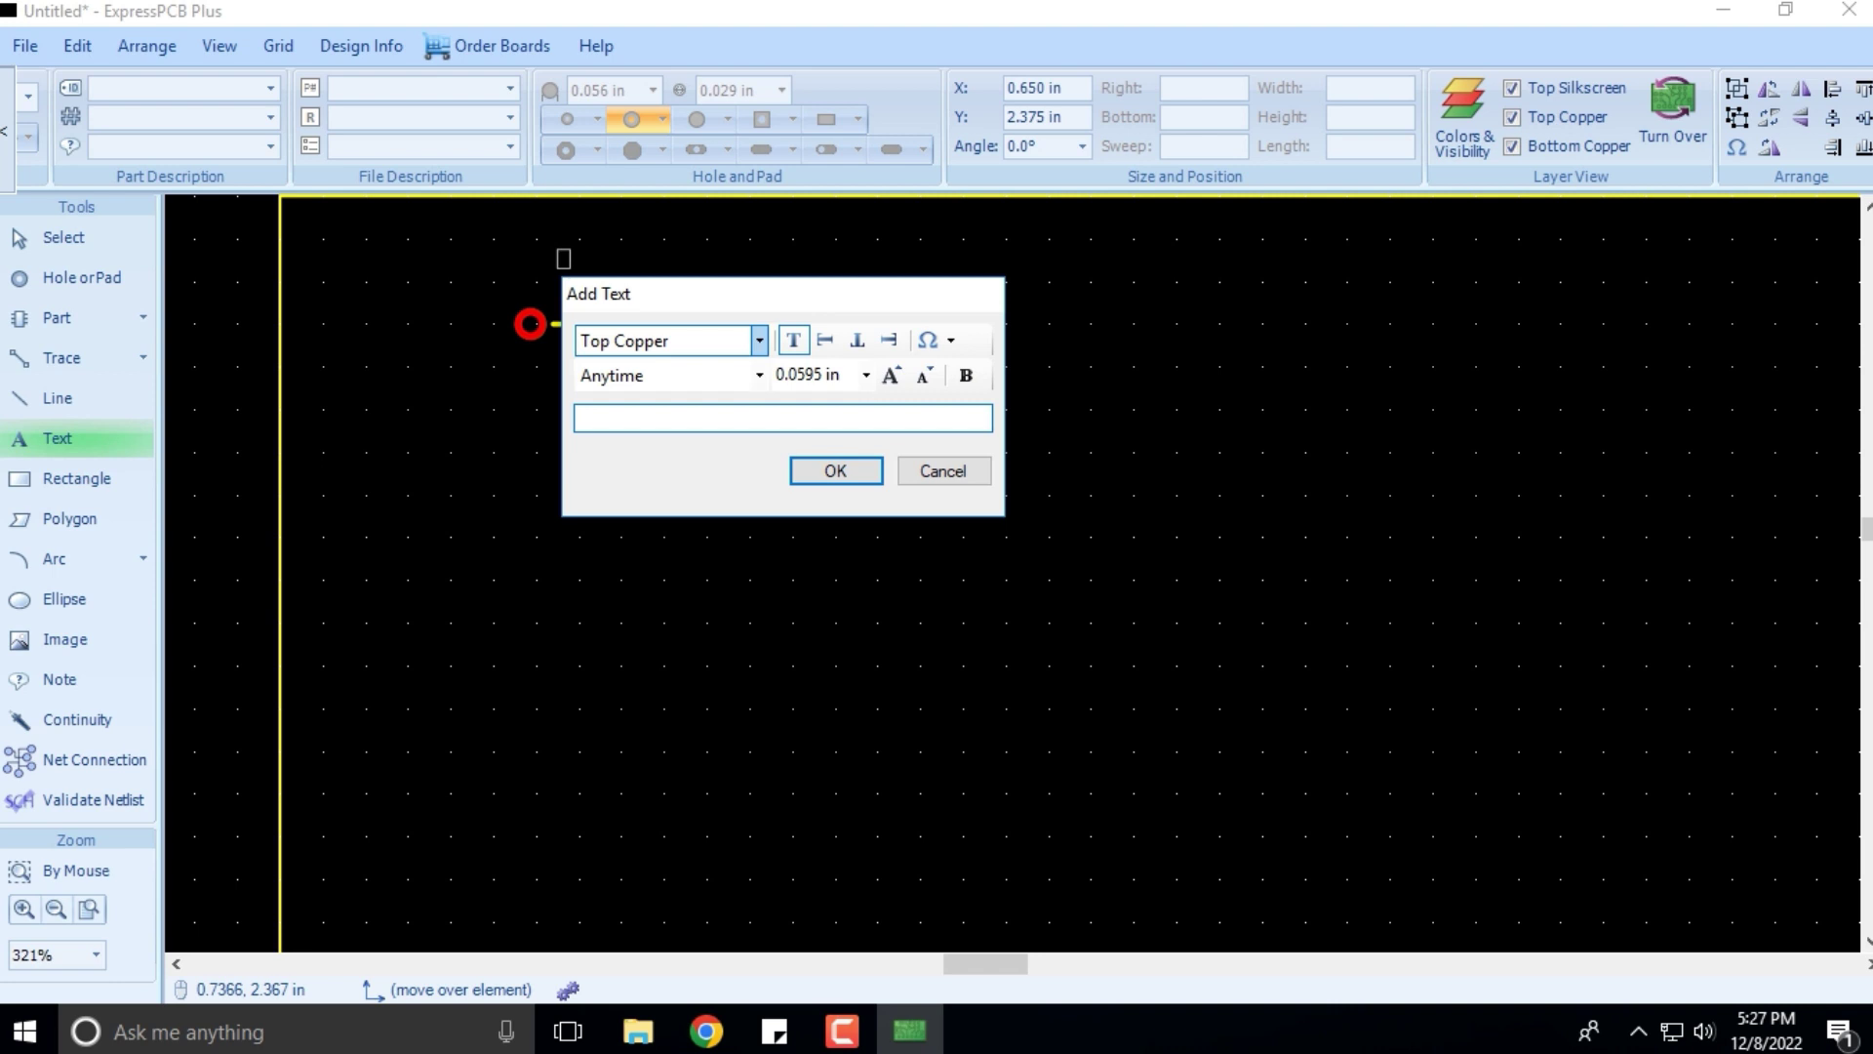
{"action": "key", "text": "alt+Down"}
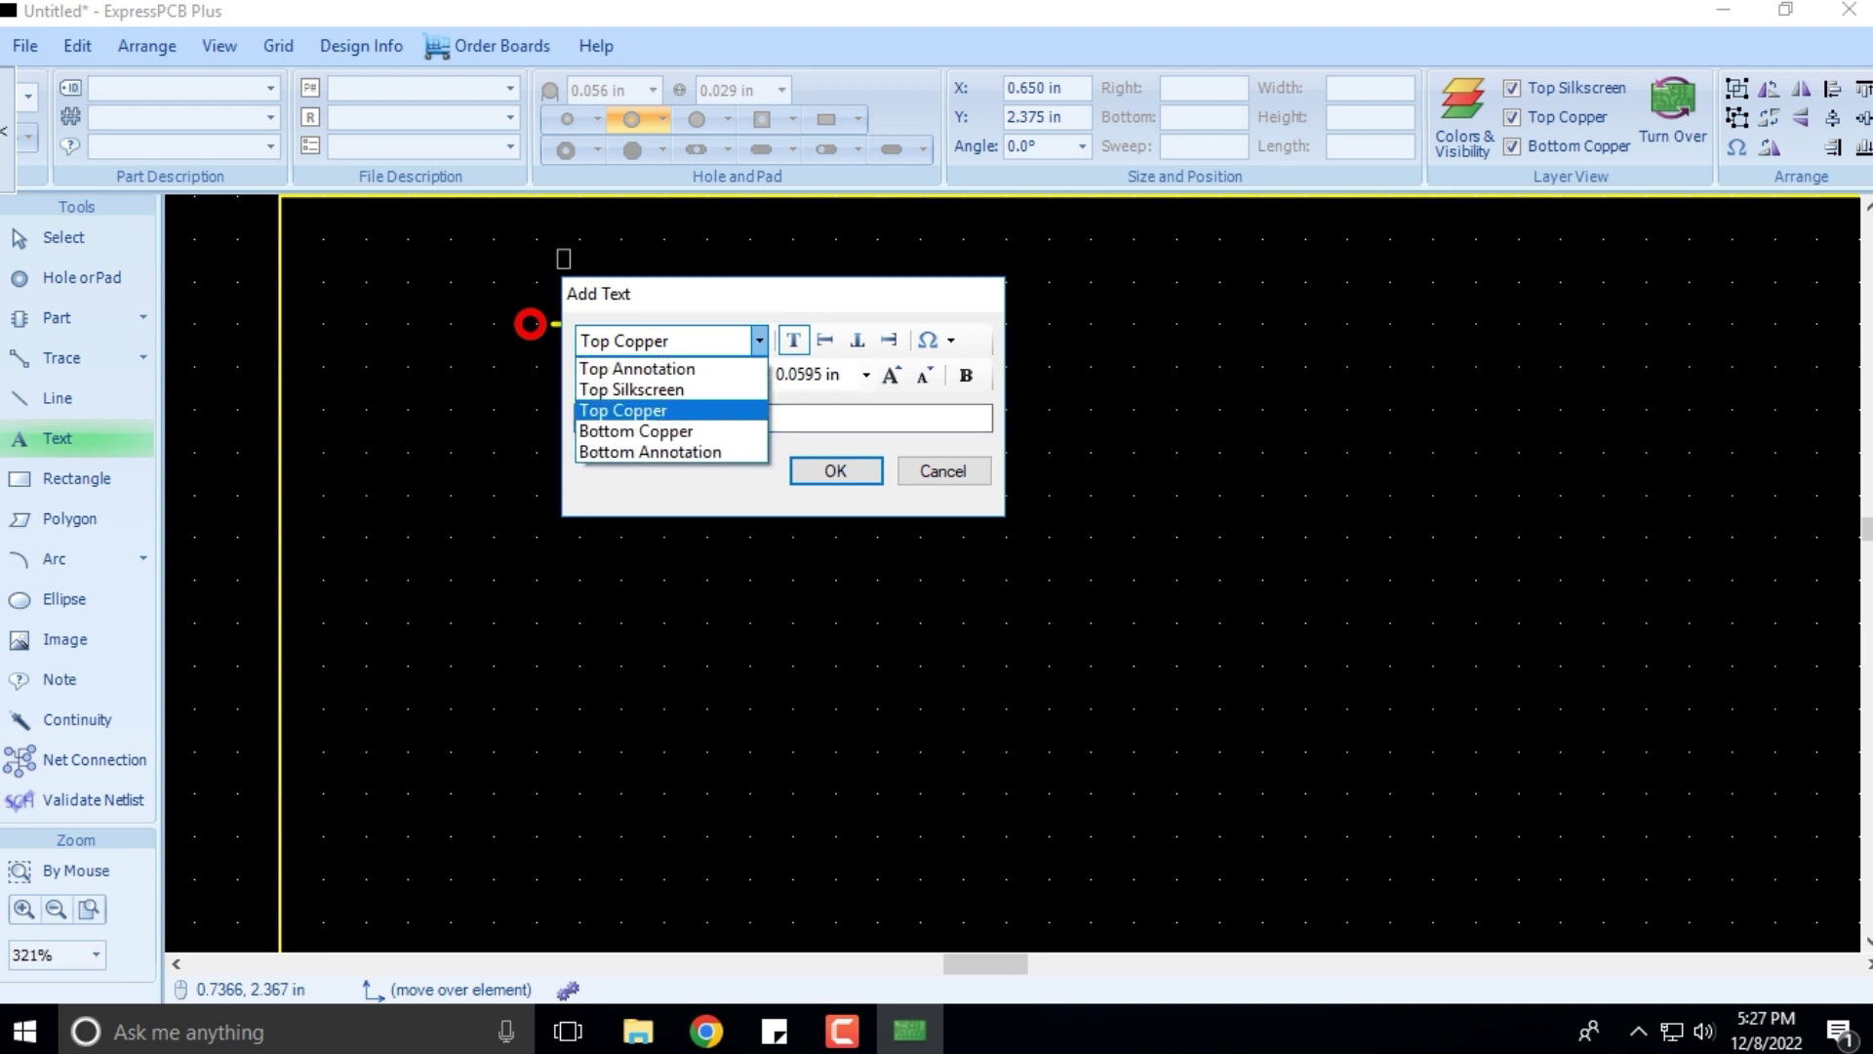
{"action": "key", "text": "Up"}
{"action": "key", "text": "Down"}
{"action": "key", "text": "Up"}
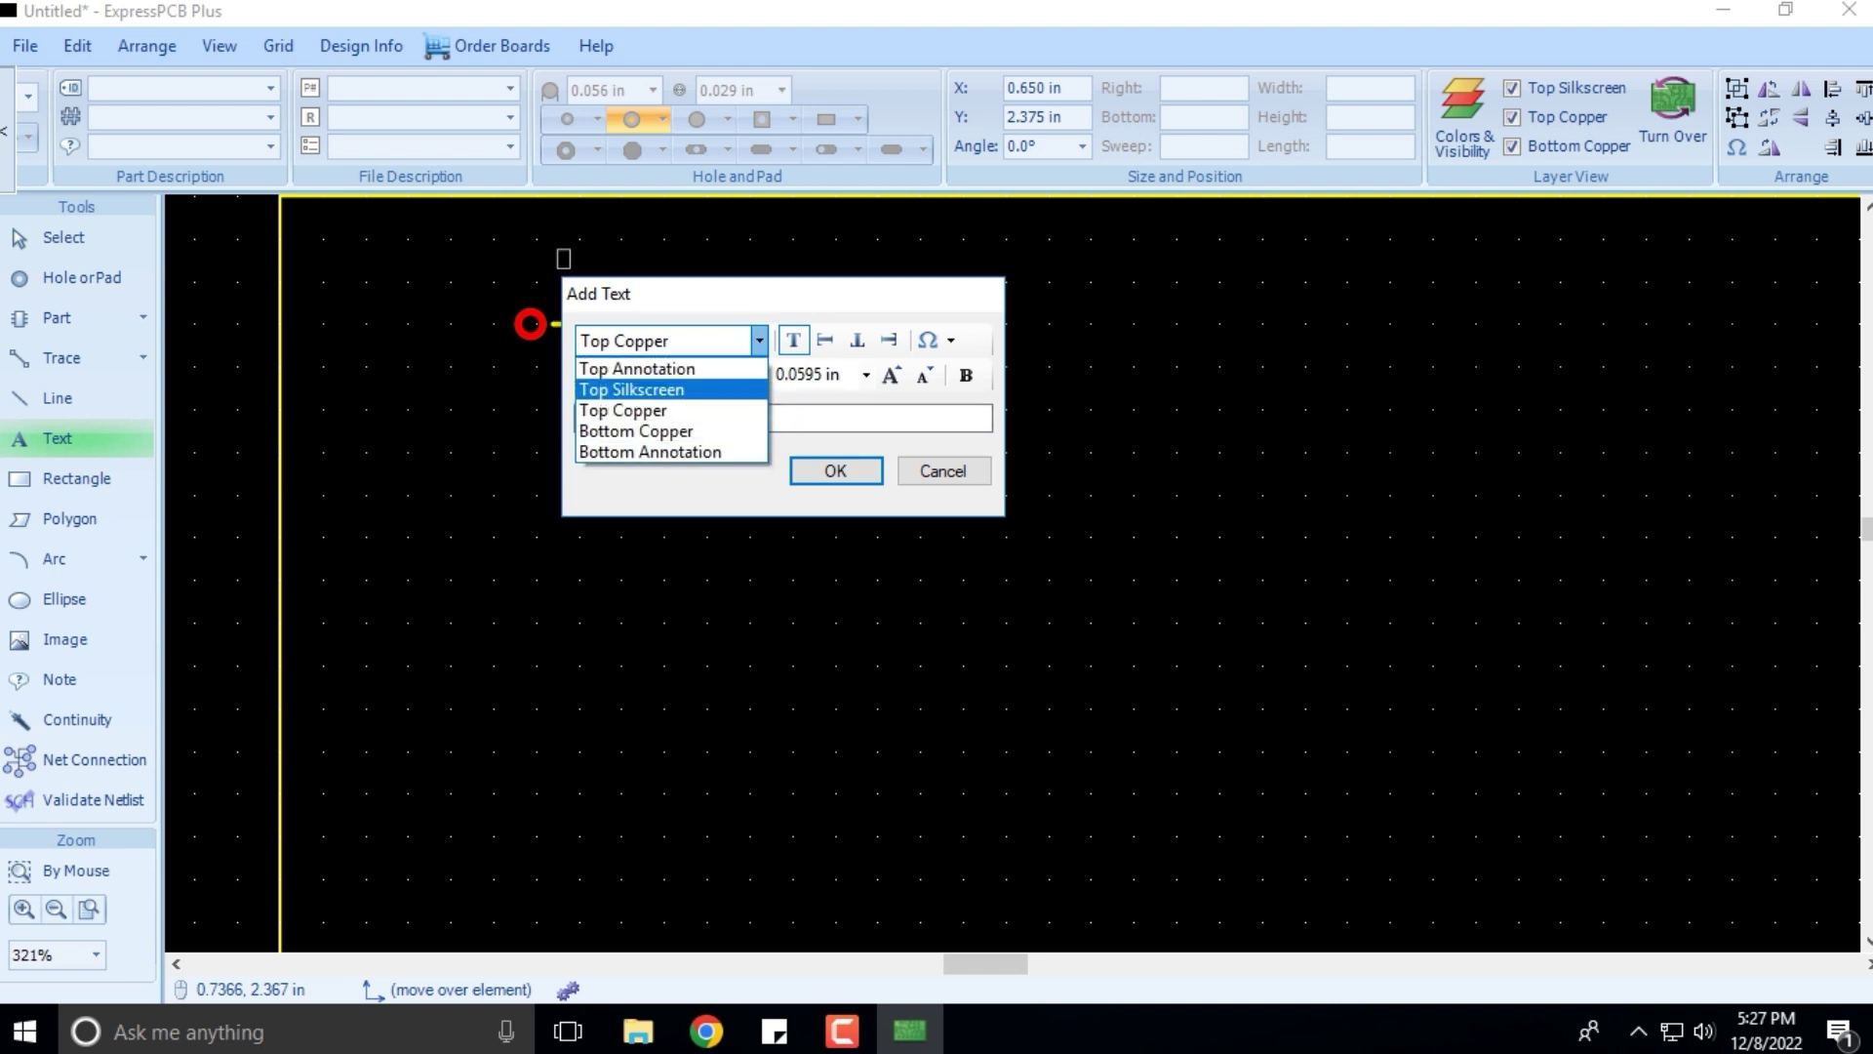
{"action": "key", "text": "Return"}
{"action": "key", "text": "Tab"}
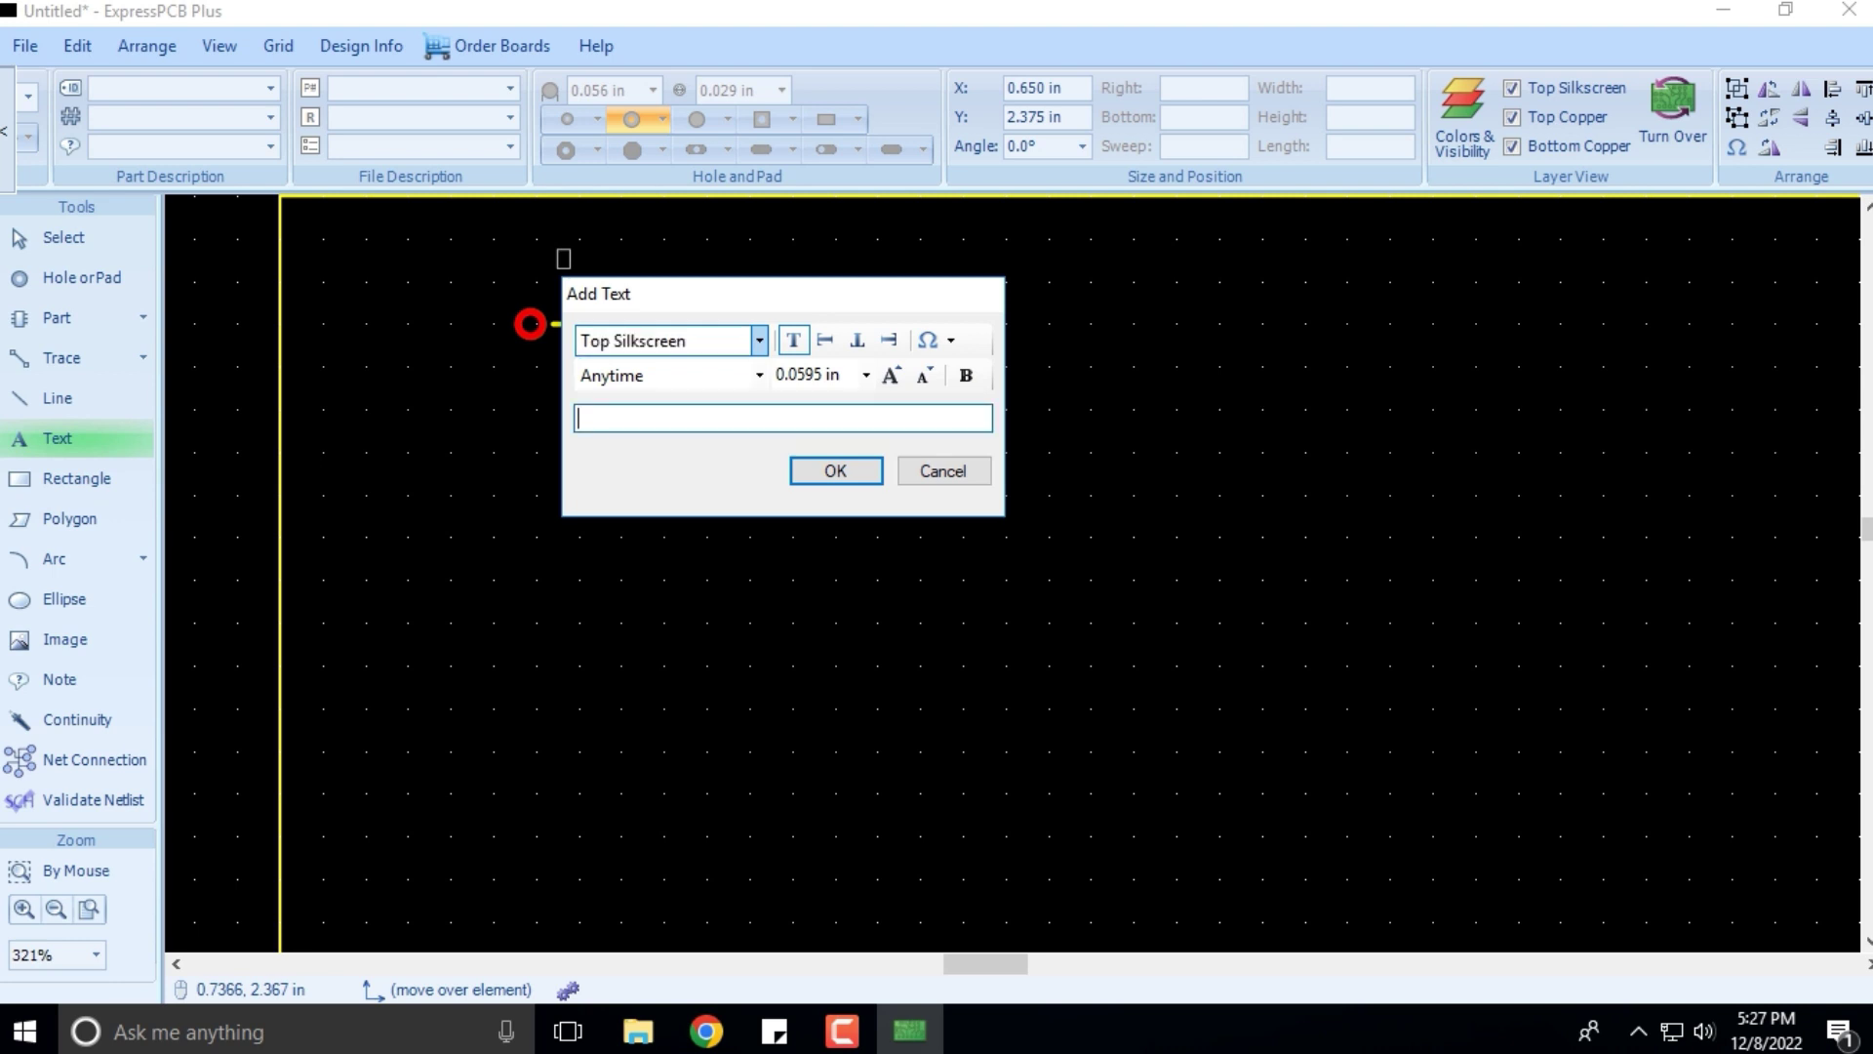
{"action": "type", "text": "D1"}
{"action": "key", "text": "Return"}
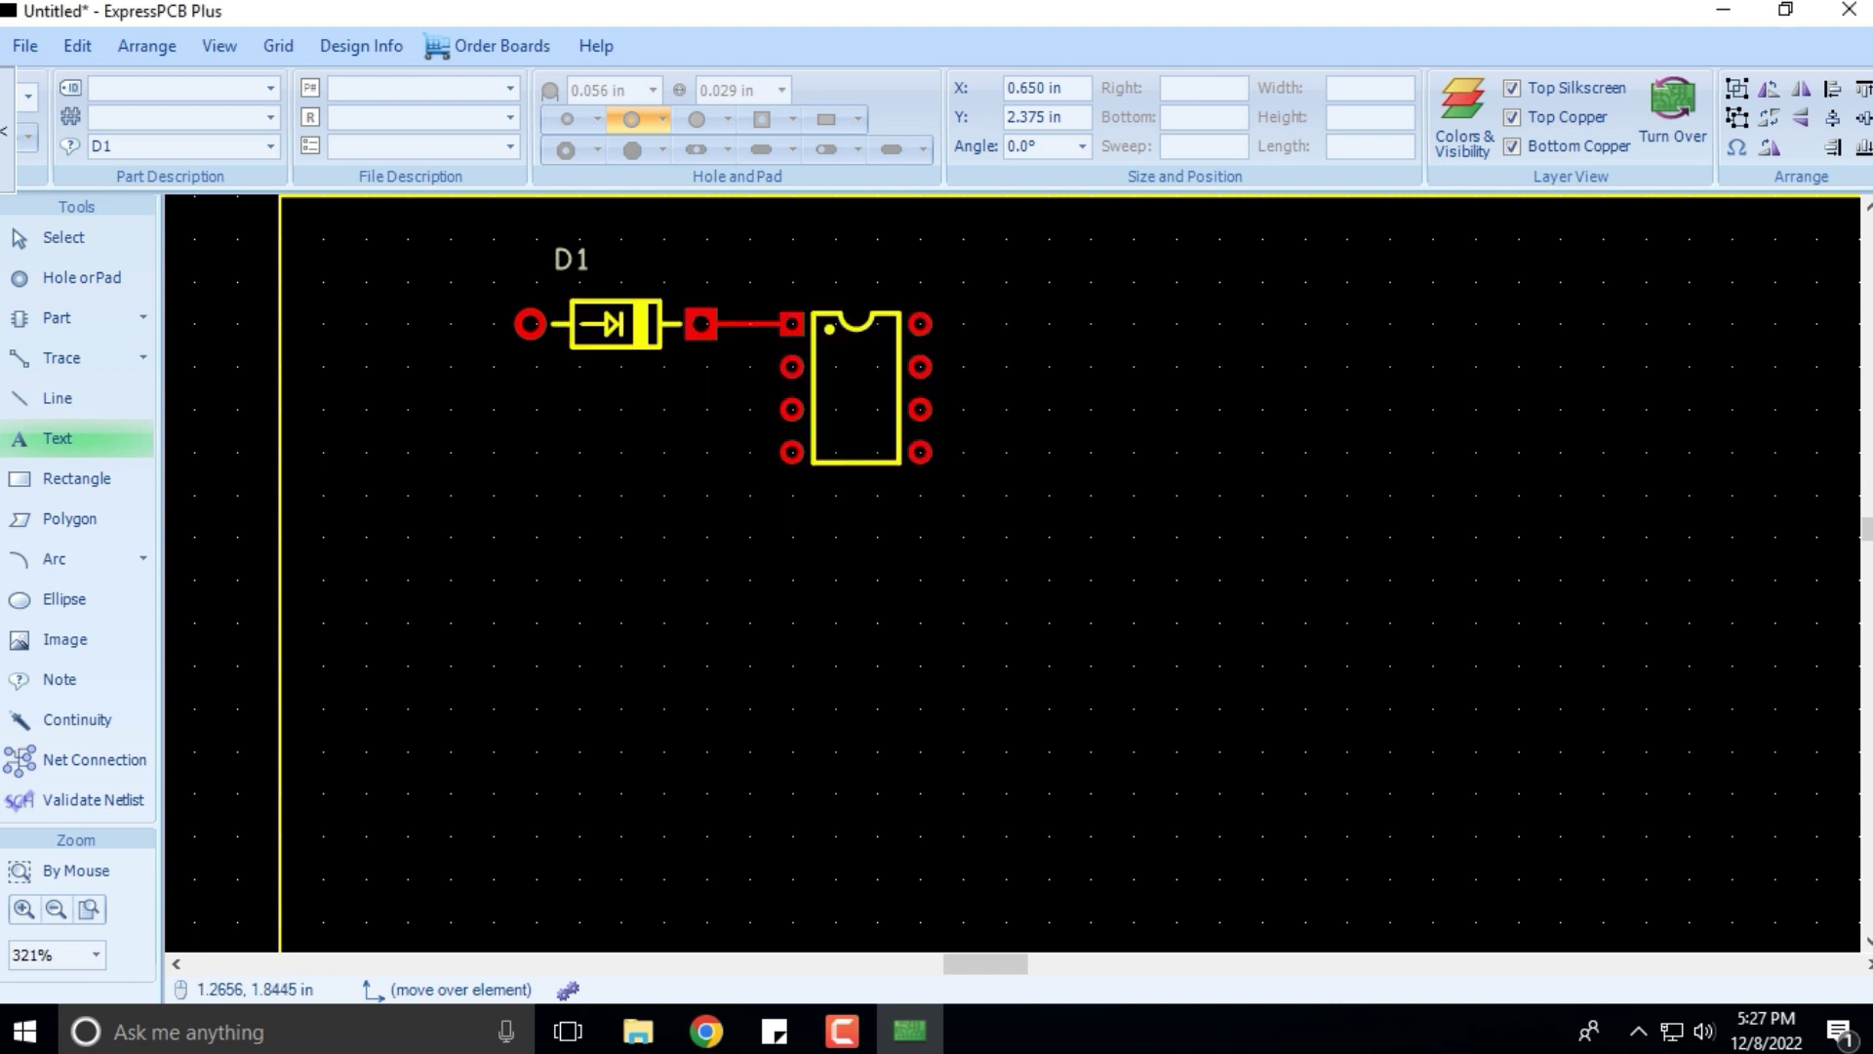
{"action": "double_click", "coordinate": [570, 260]}
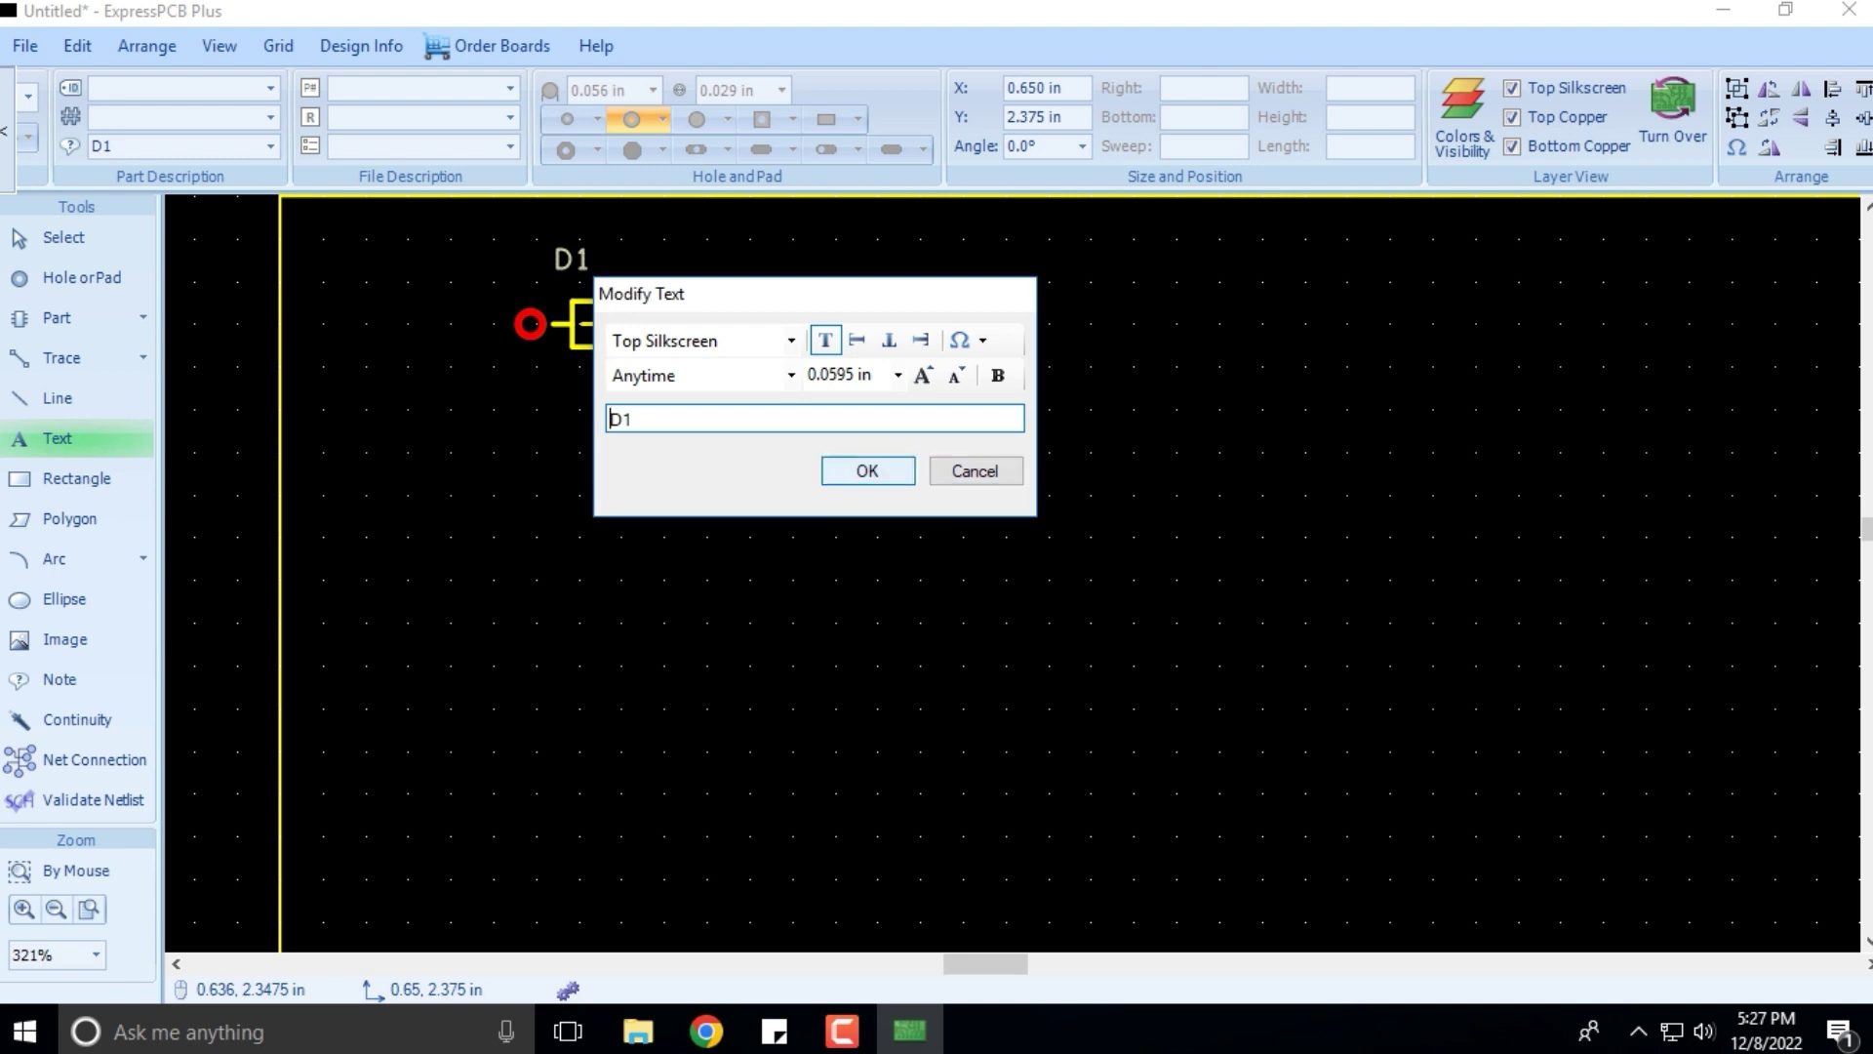
{"action": "left_click", "coordinate": [867, 470]}
{"action": "left_click", "coordinate": [701, 494]}
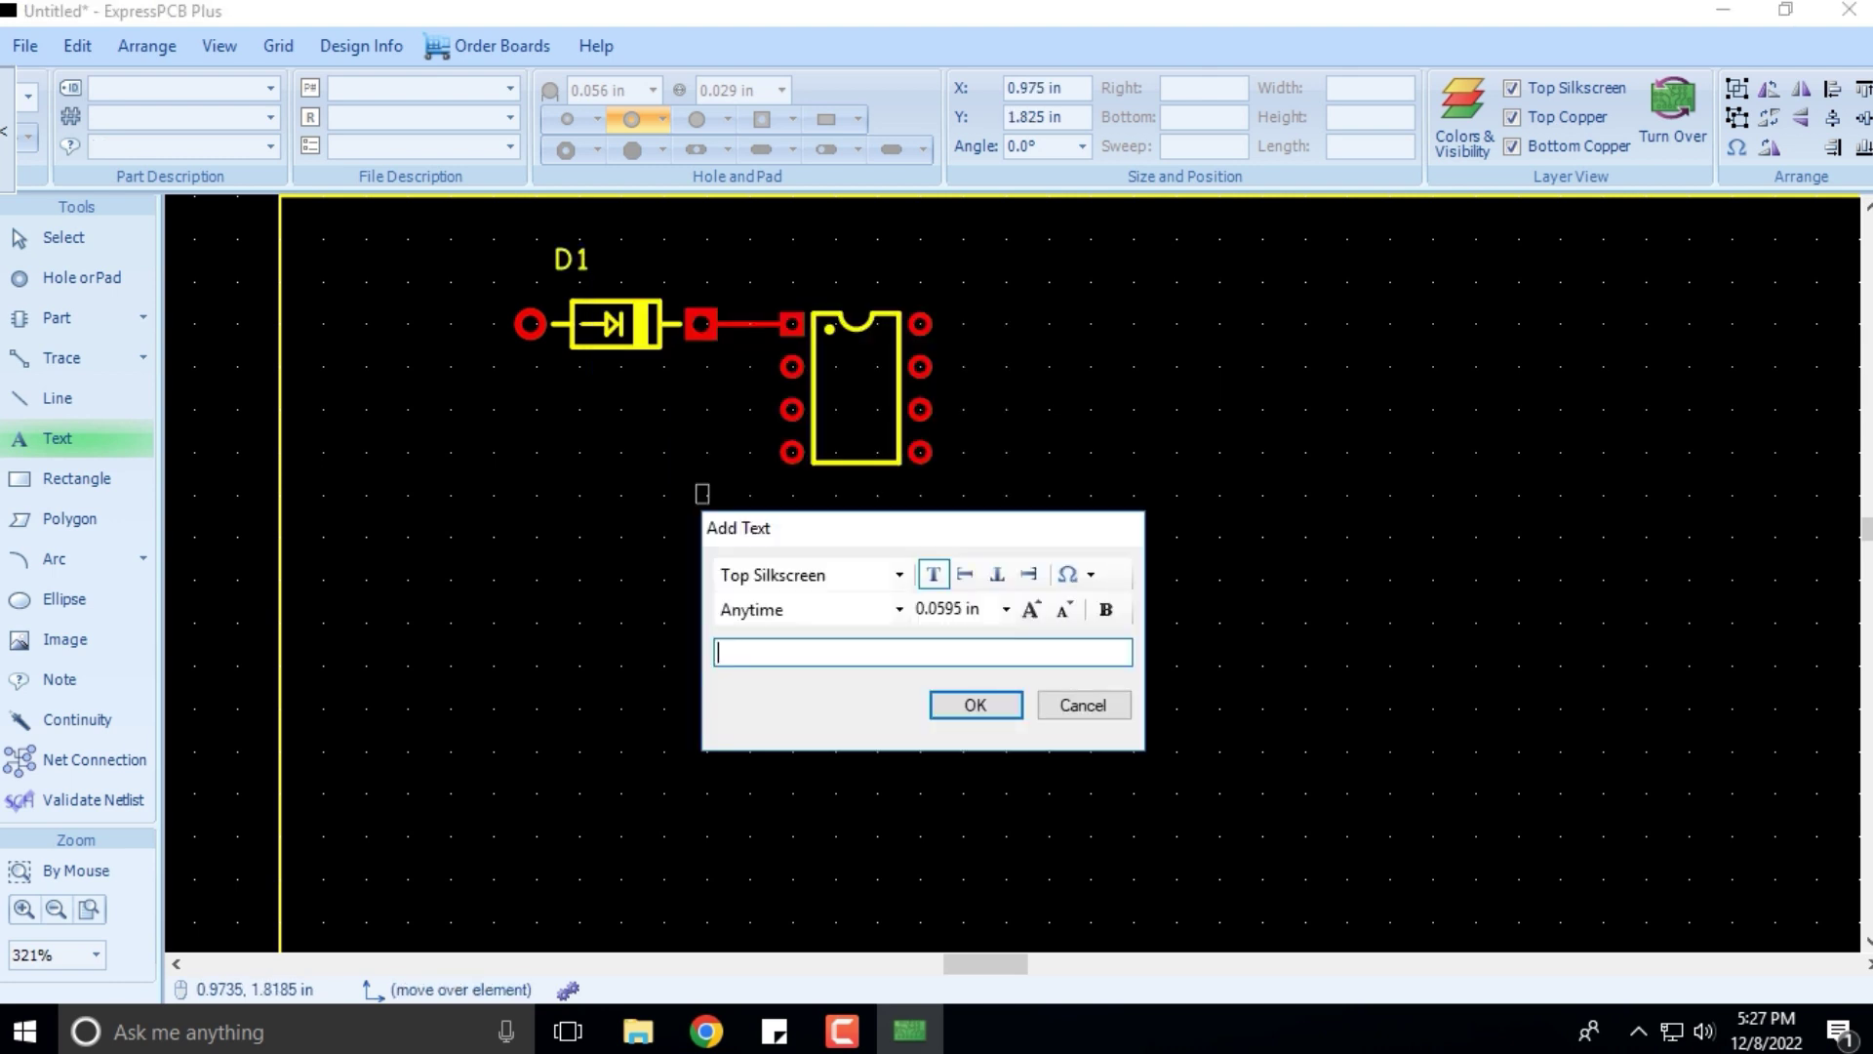
{"action": "left_click", "coordinate": [1083, 704]}
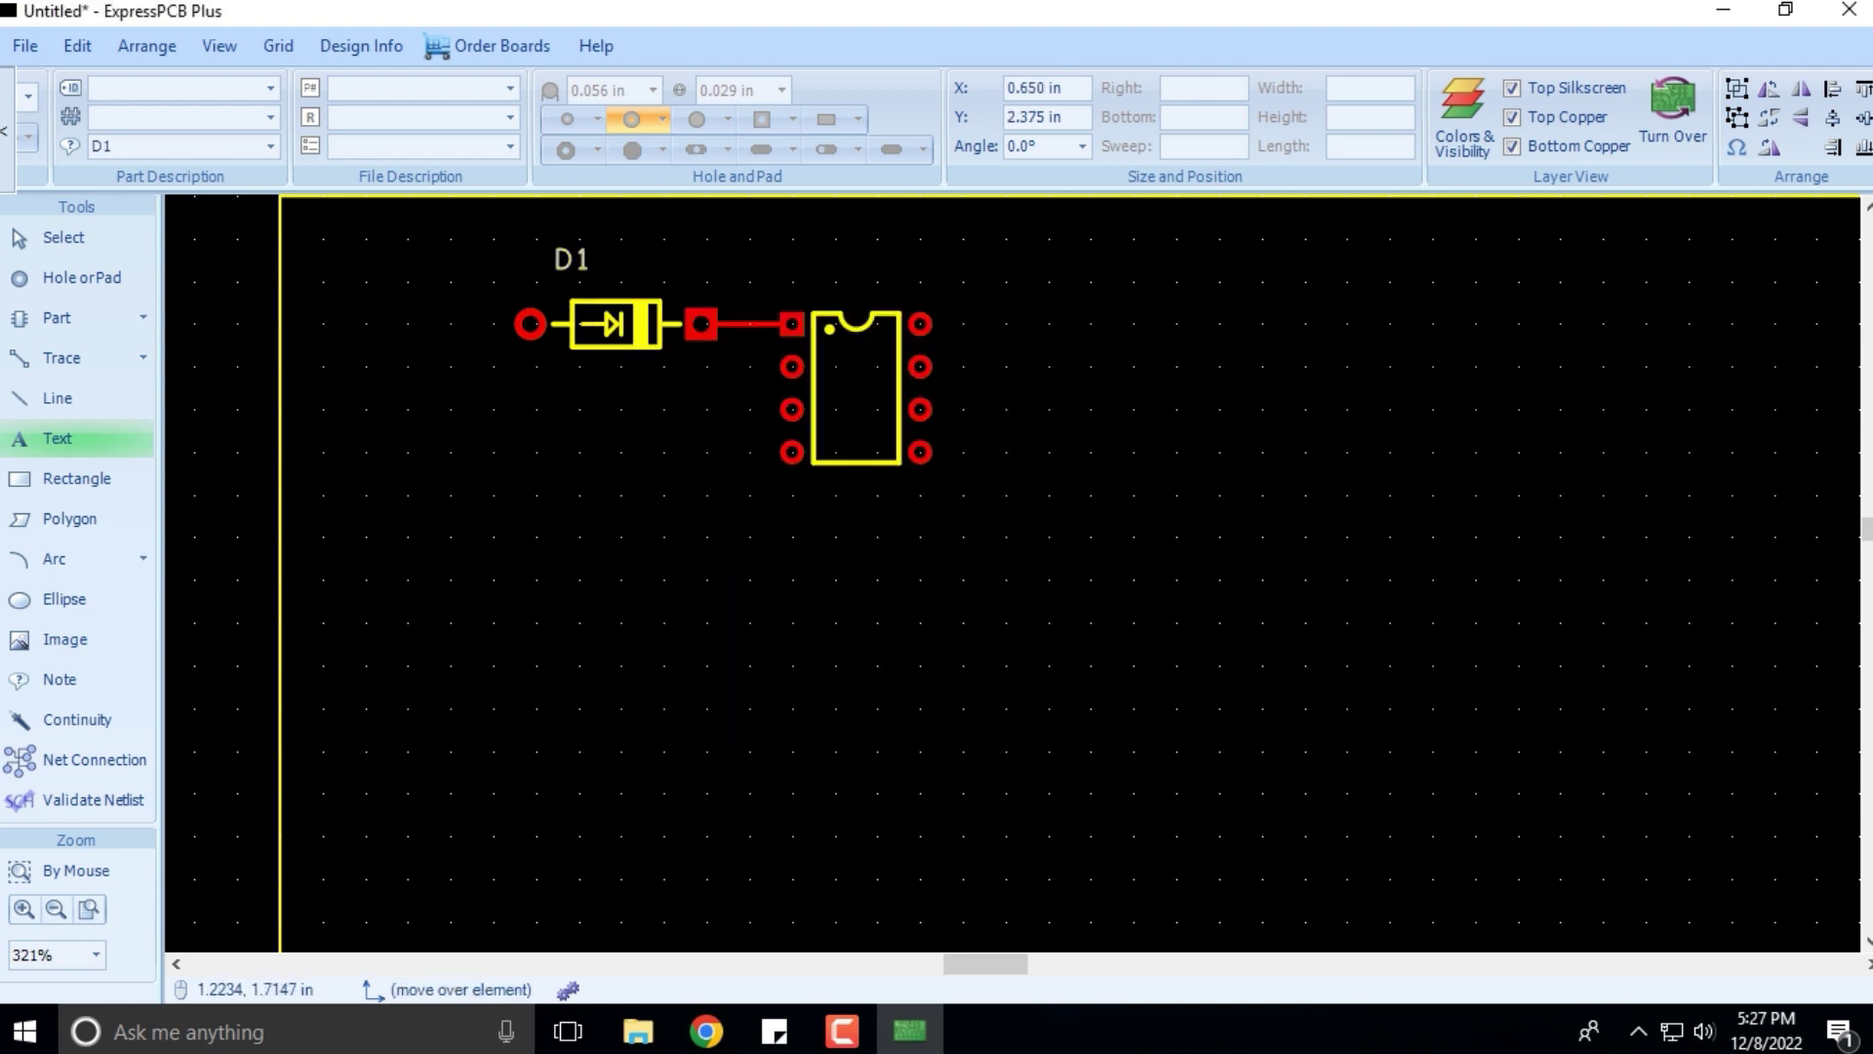
{"action": "left_click", "coordinate": [809, 536]}
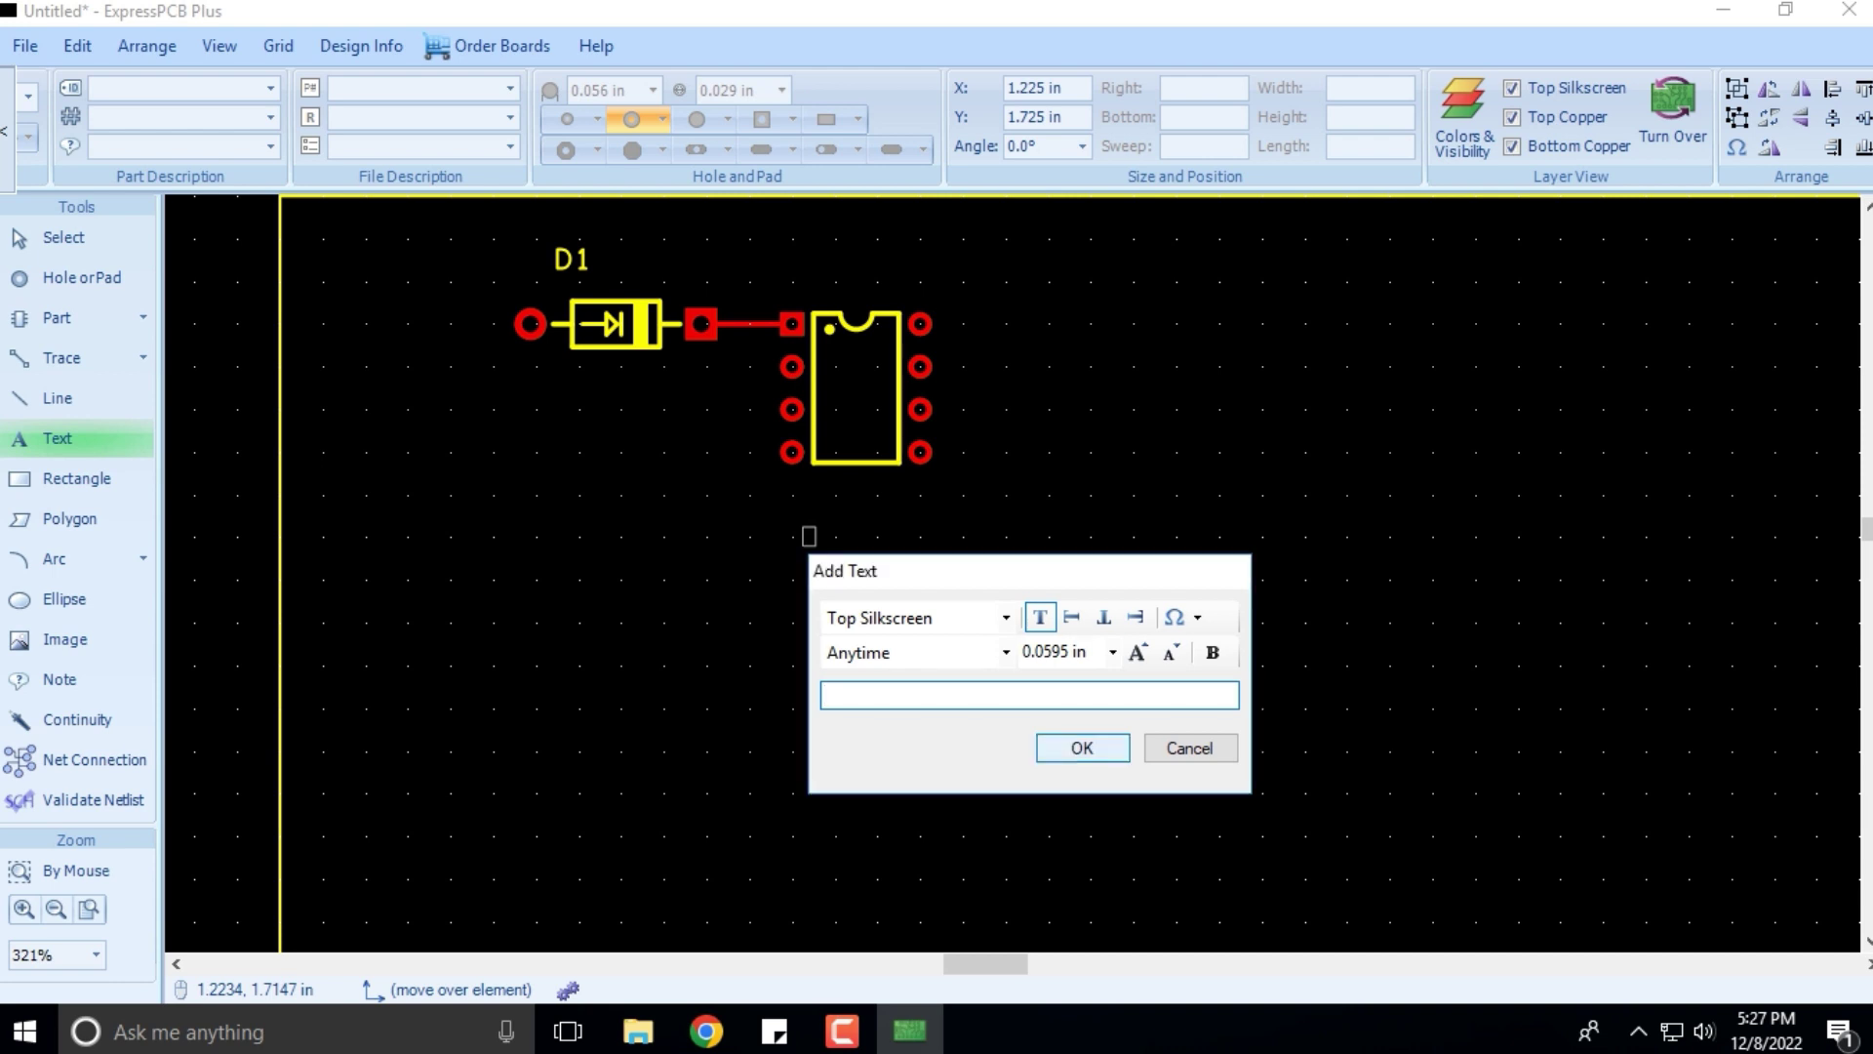
{"action": "left_click", "coordinate": [1189, 747]}
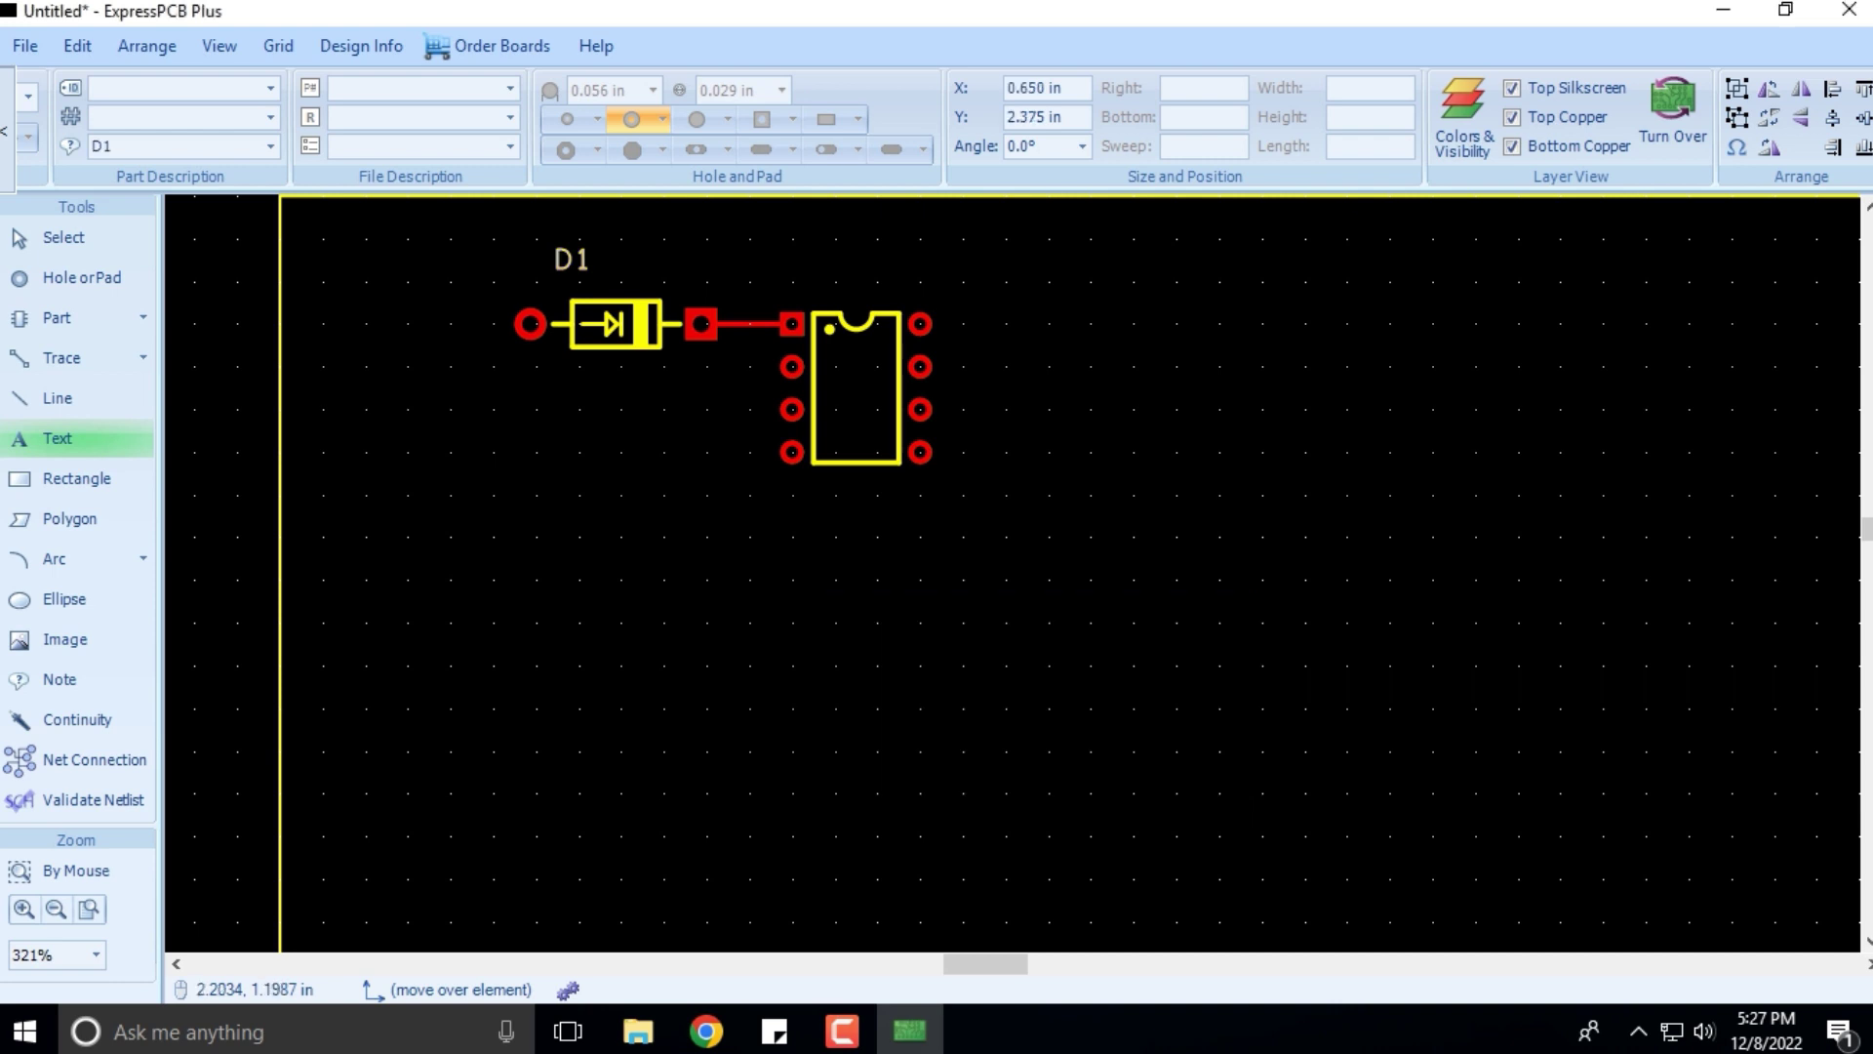
Check electrical continuity on diode D1 and the 555 IC's lower-left pin.
{"action": "left_click", "coordinate": [57, 398]}
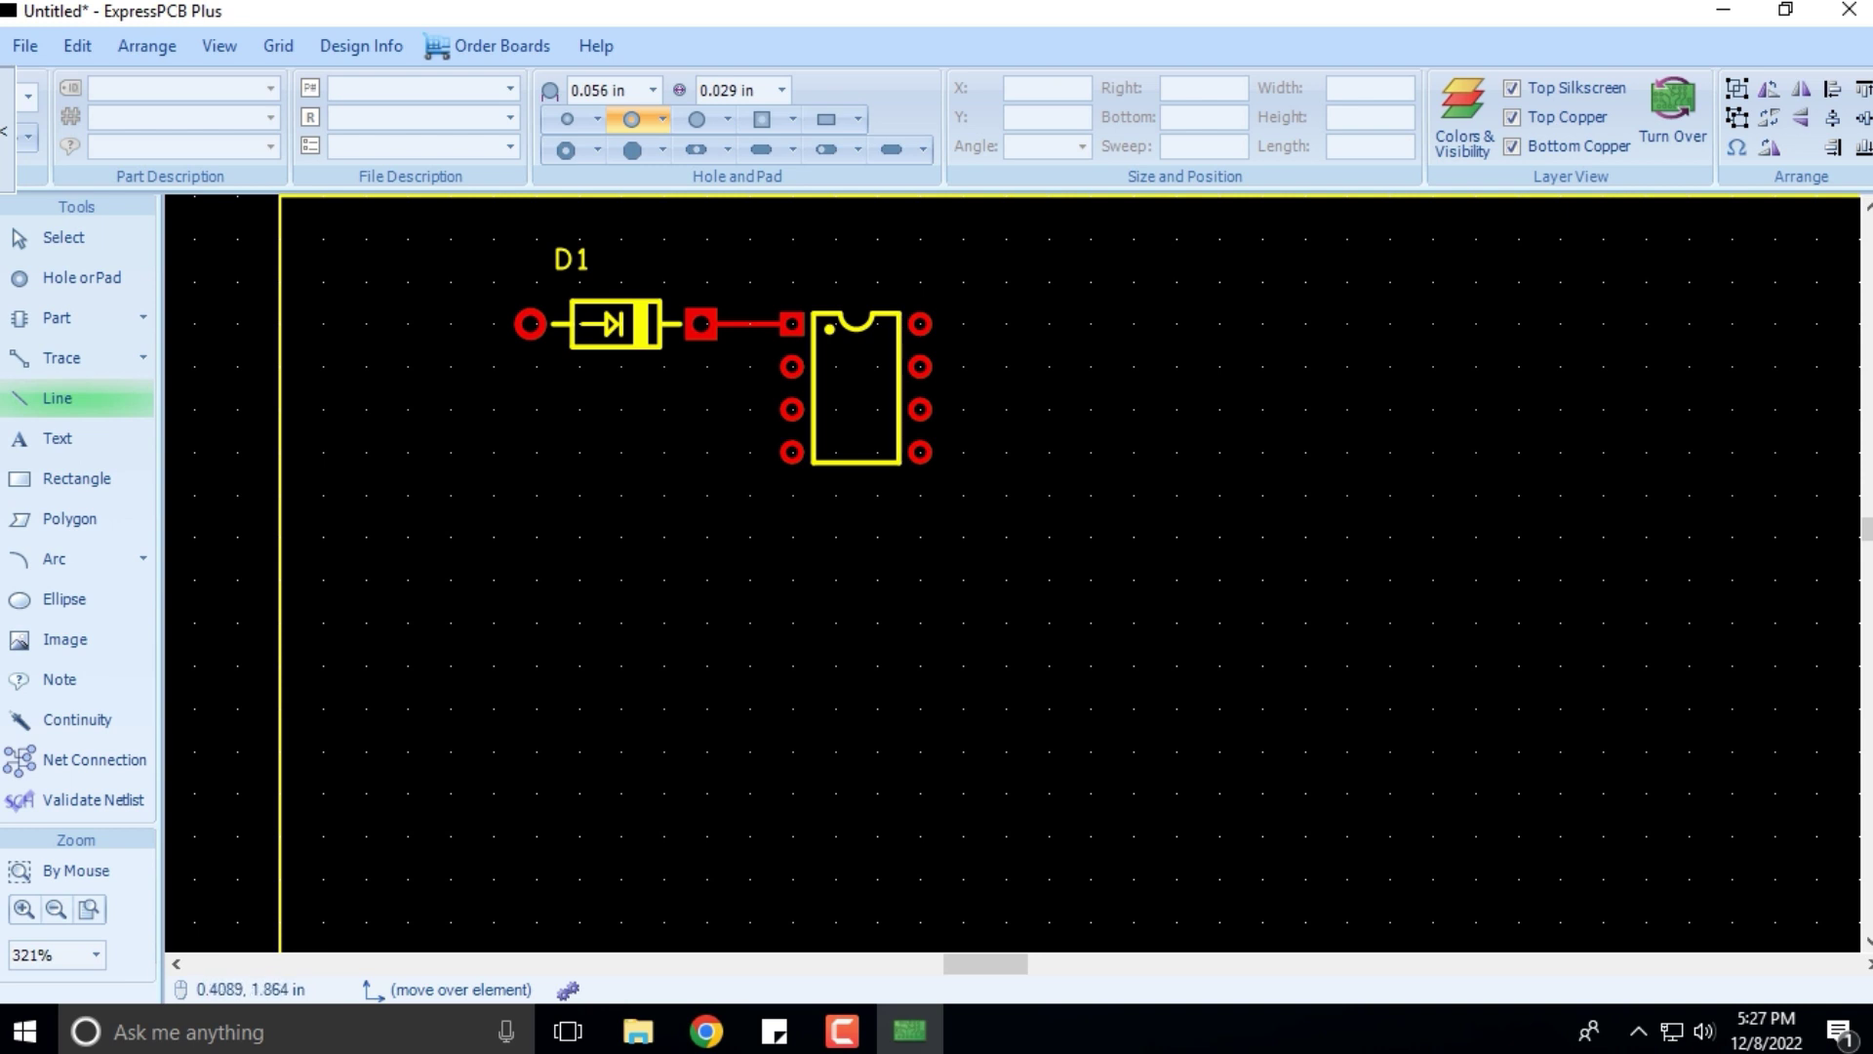
{"action": "left_click", "coordinate": [78, 478]}
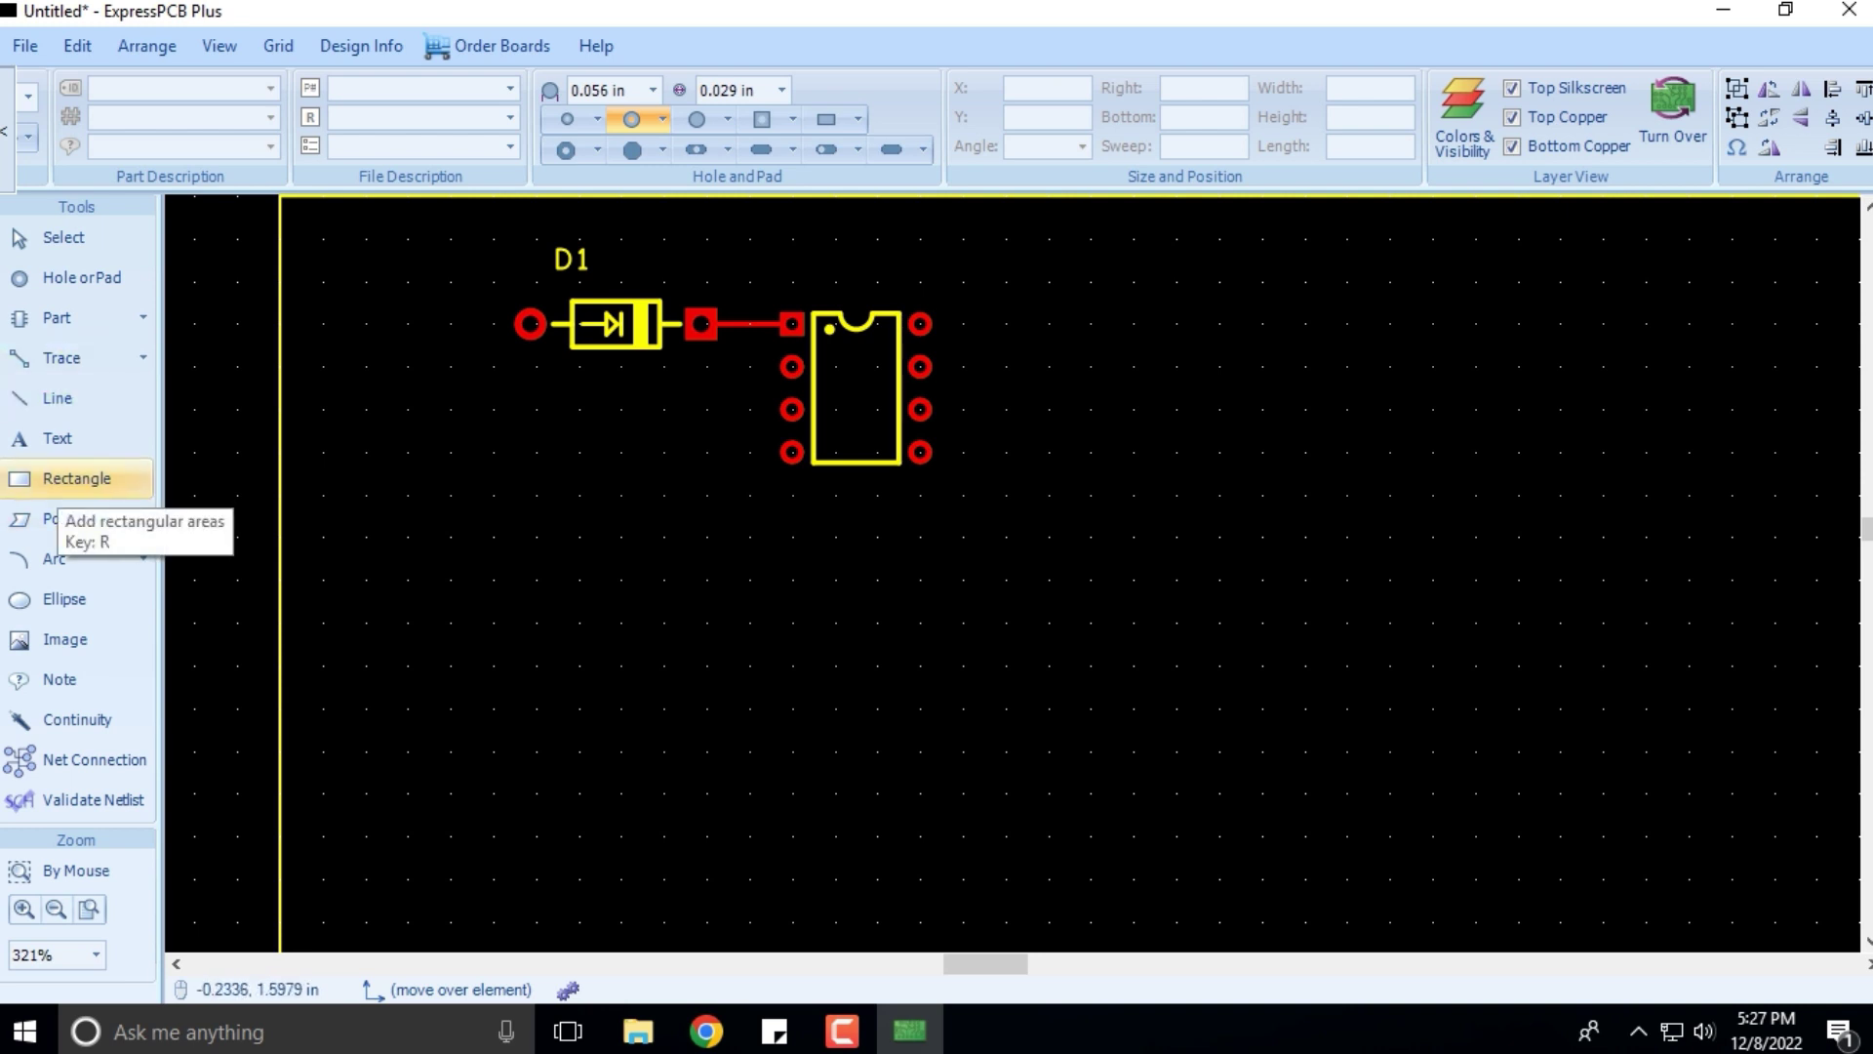
{"action": "left_click", "coordinate": [70, 518]}
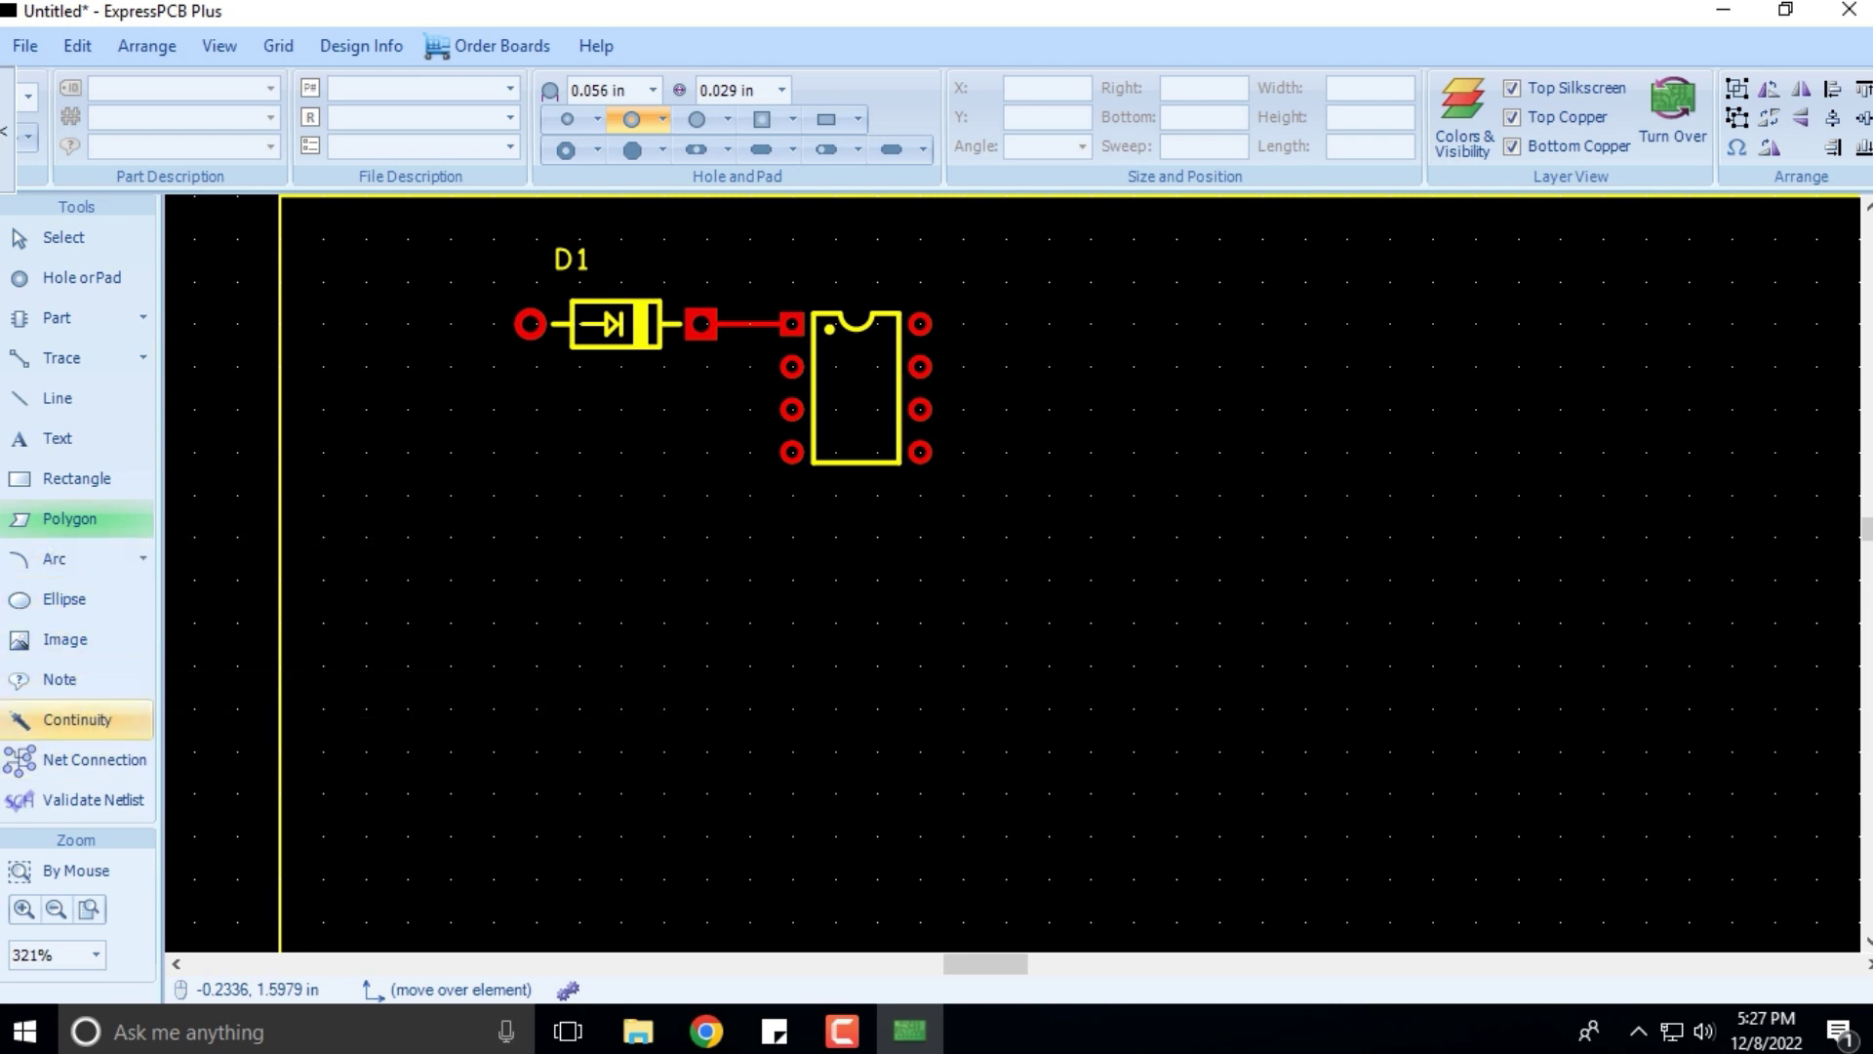
{"action": "left_click", "coordinate": [78, 719]}
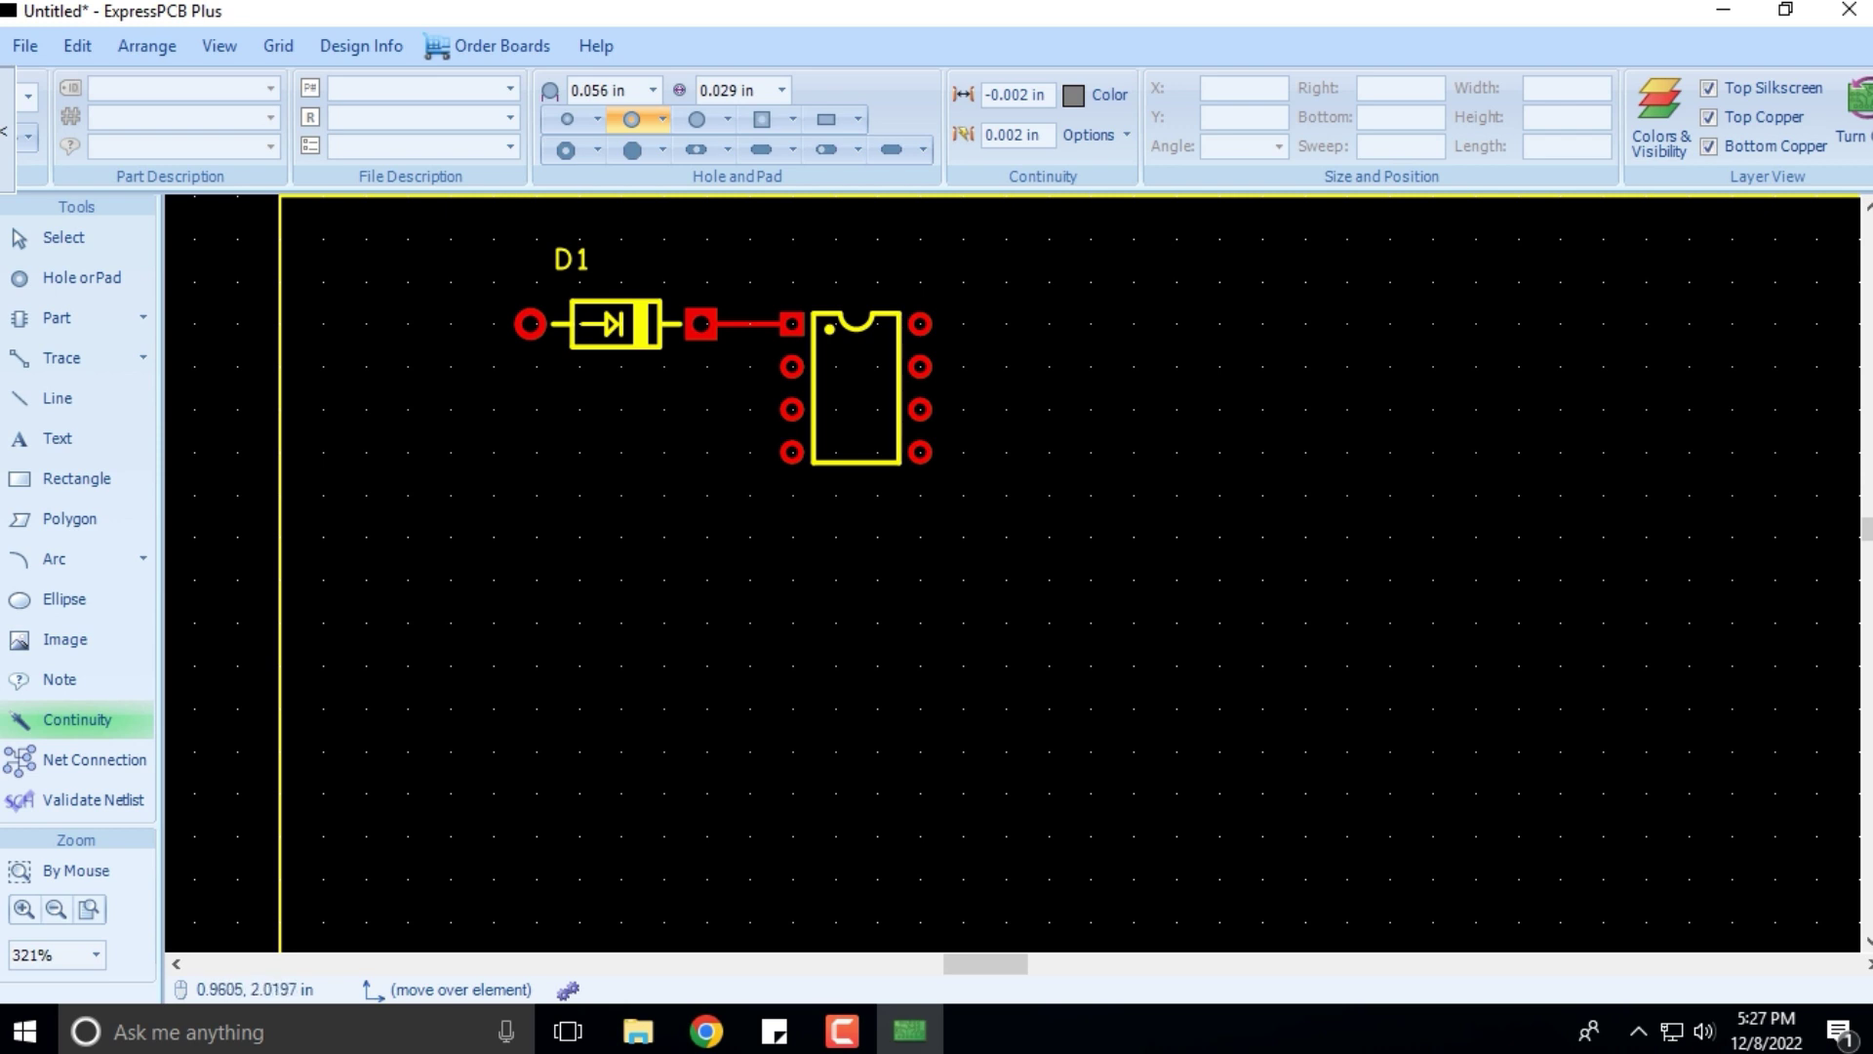
{"action": "left_click", "coordinate": [531, 325]}
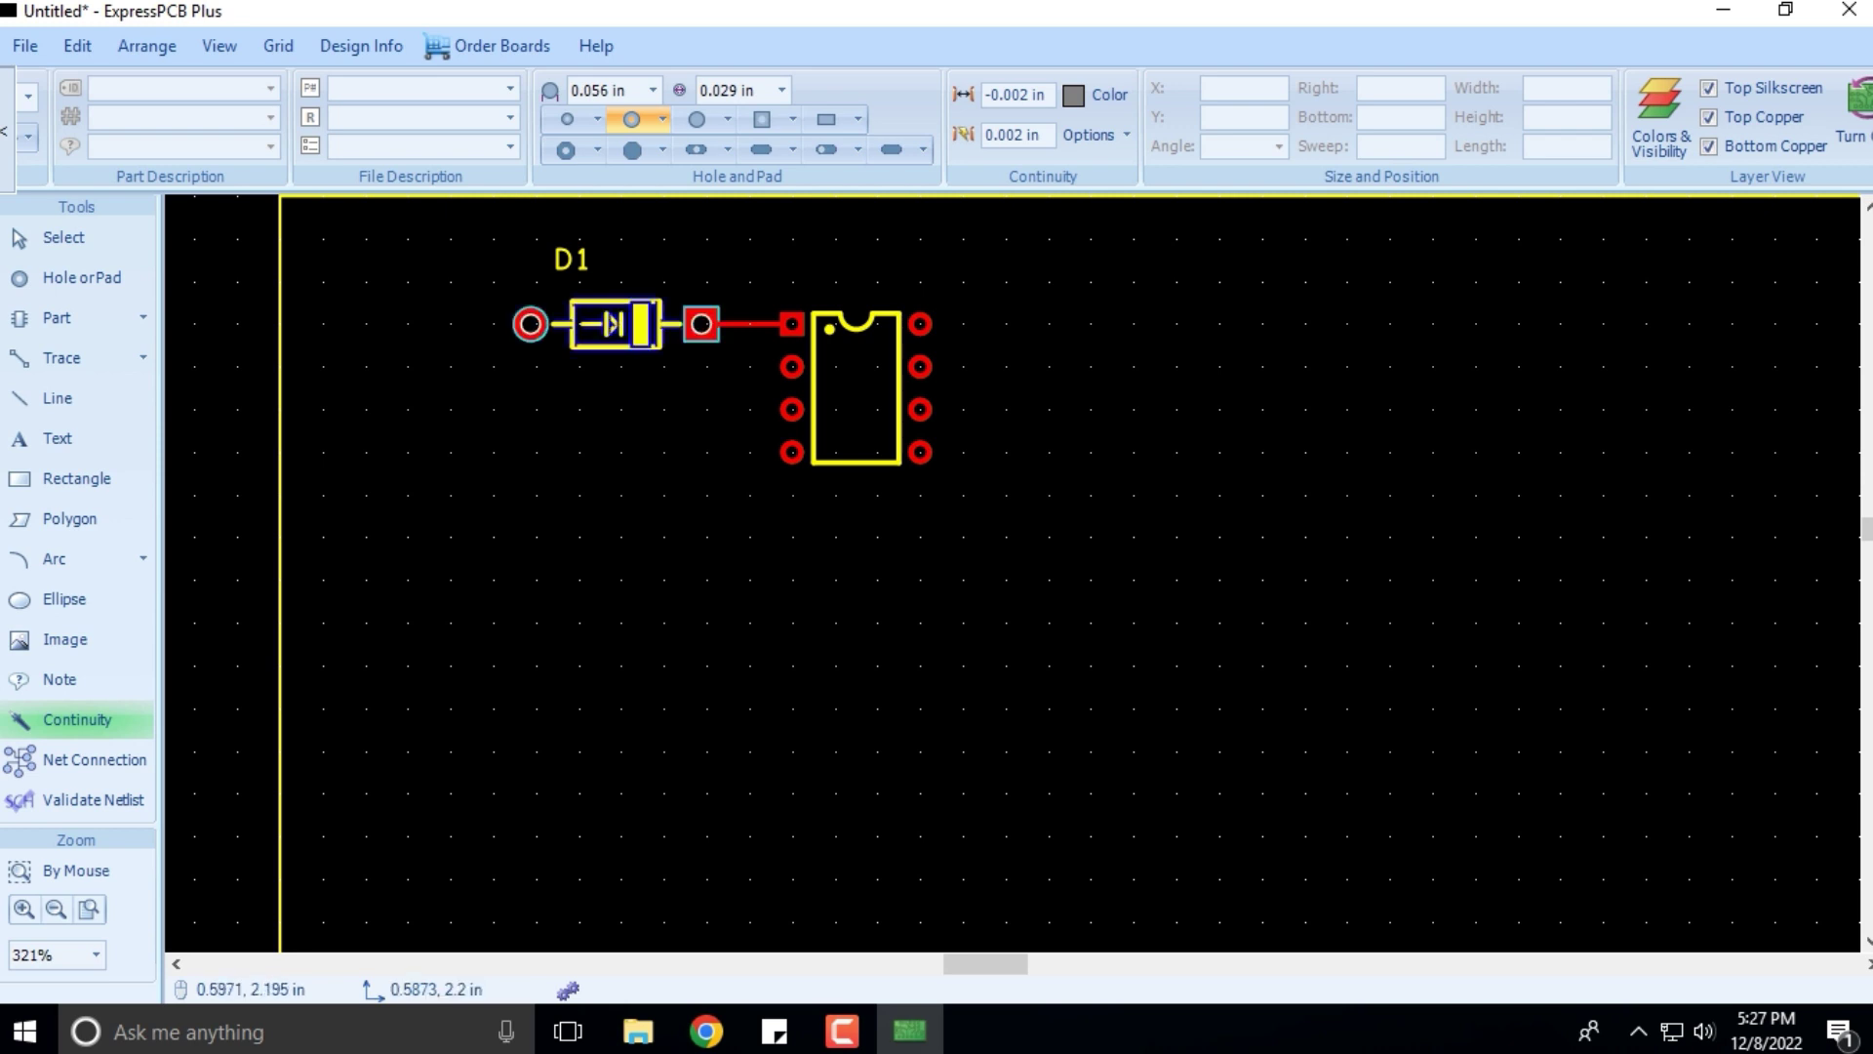
{"action": "left_click", "coordinate": [792, 452]}
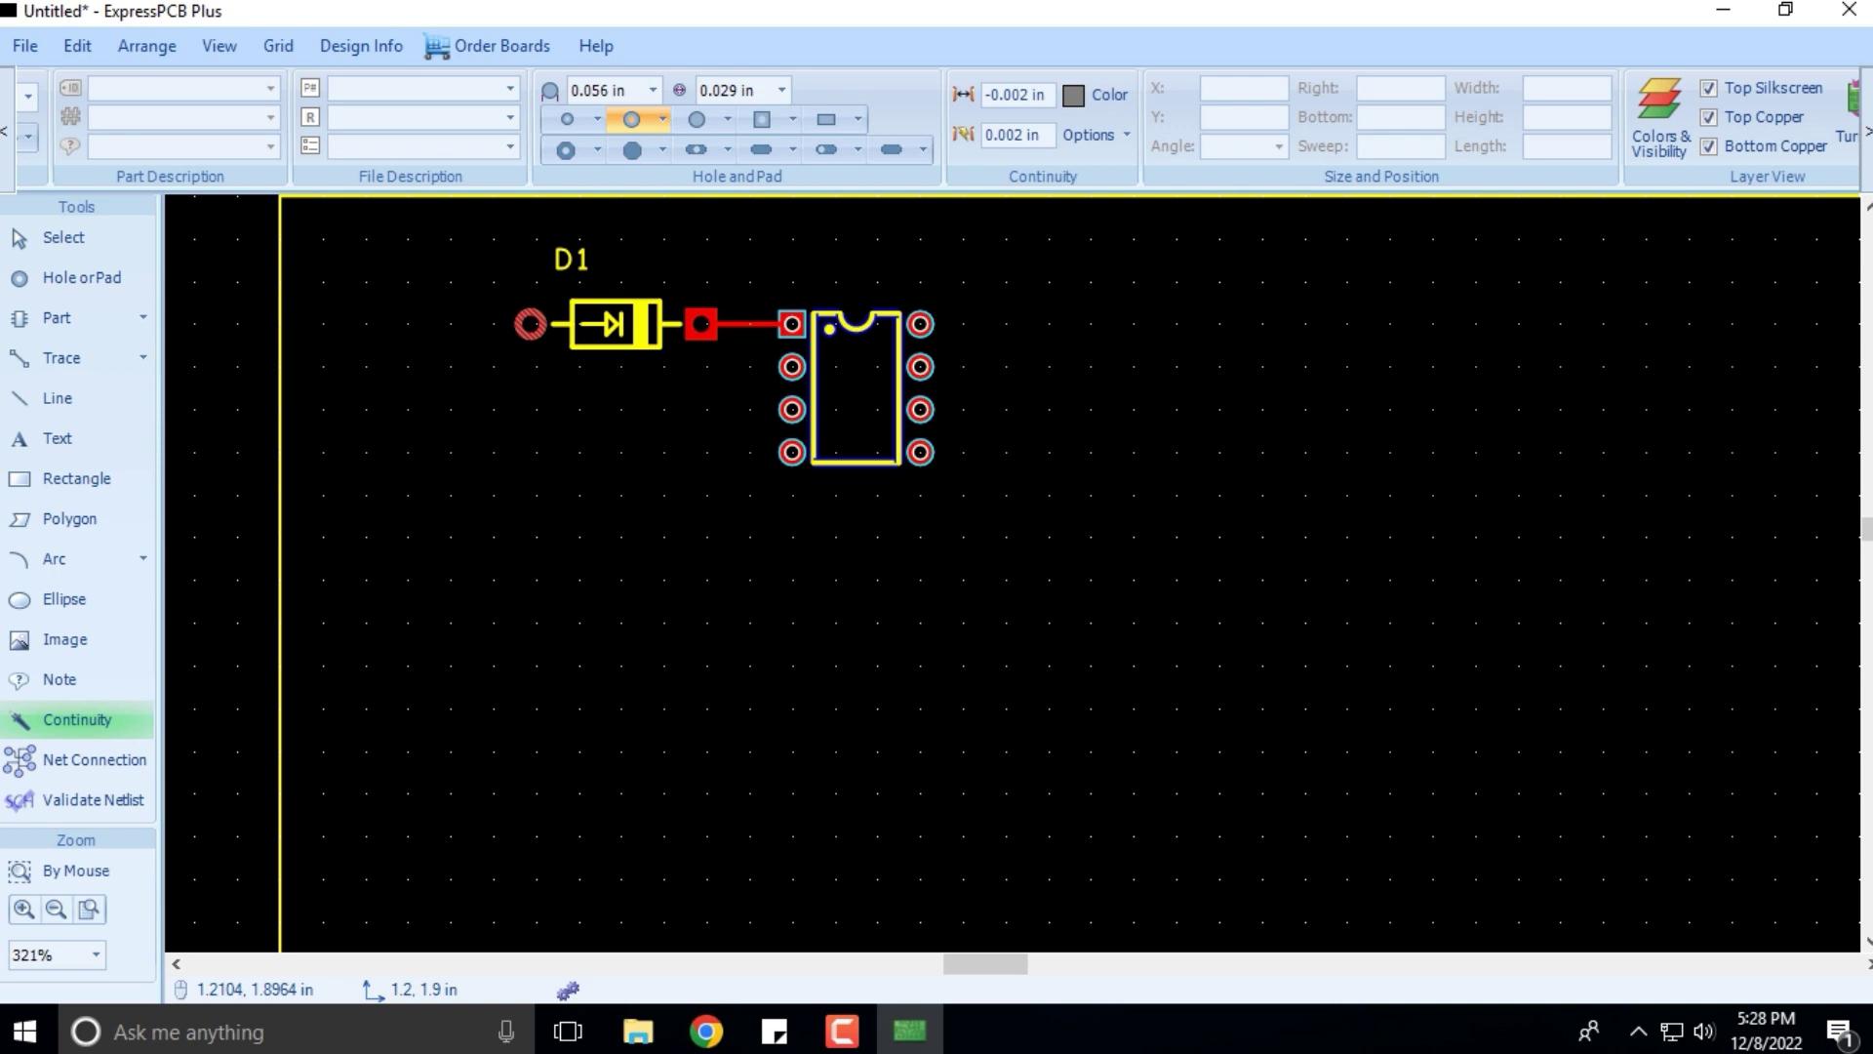
{"action": "left_click", "coordinate": [796, 453]}
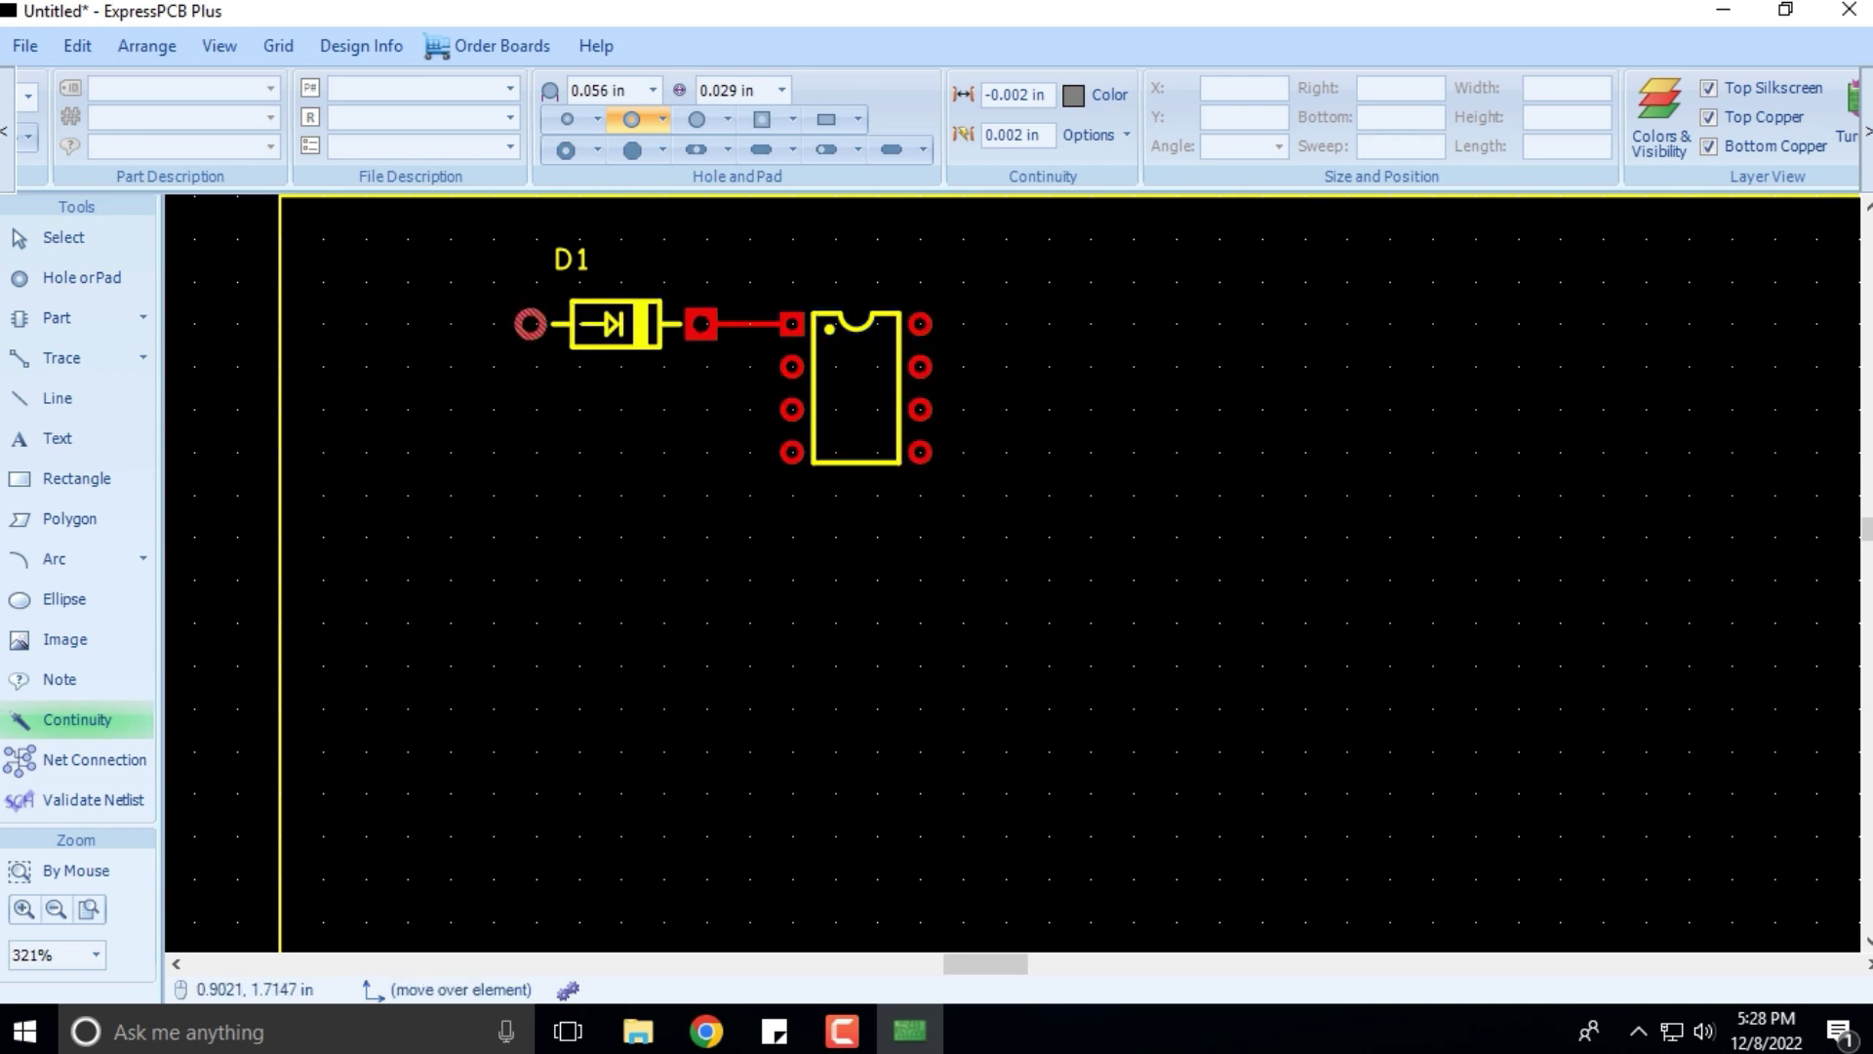
{"action": "key", "text": "Escape"}
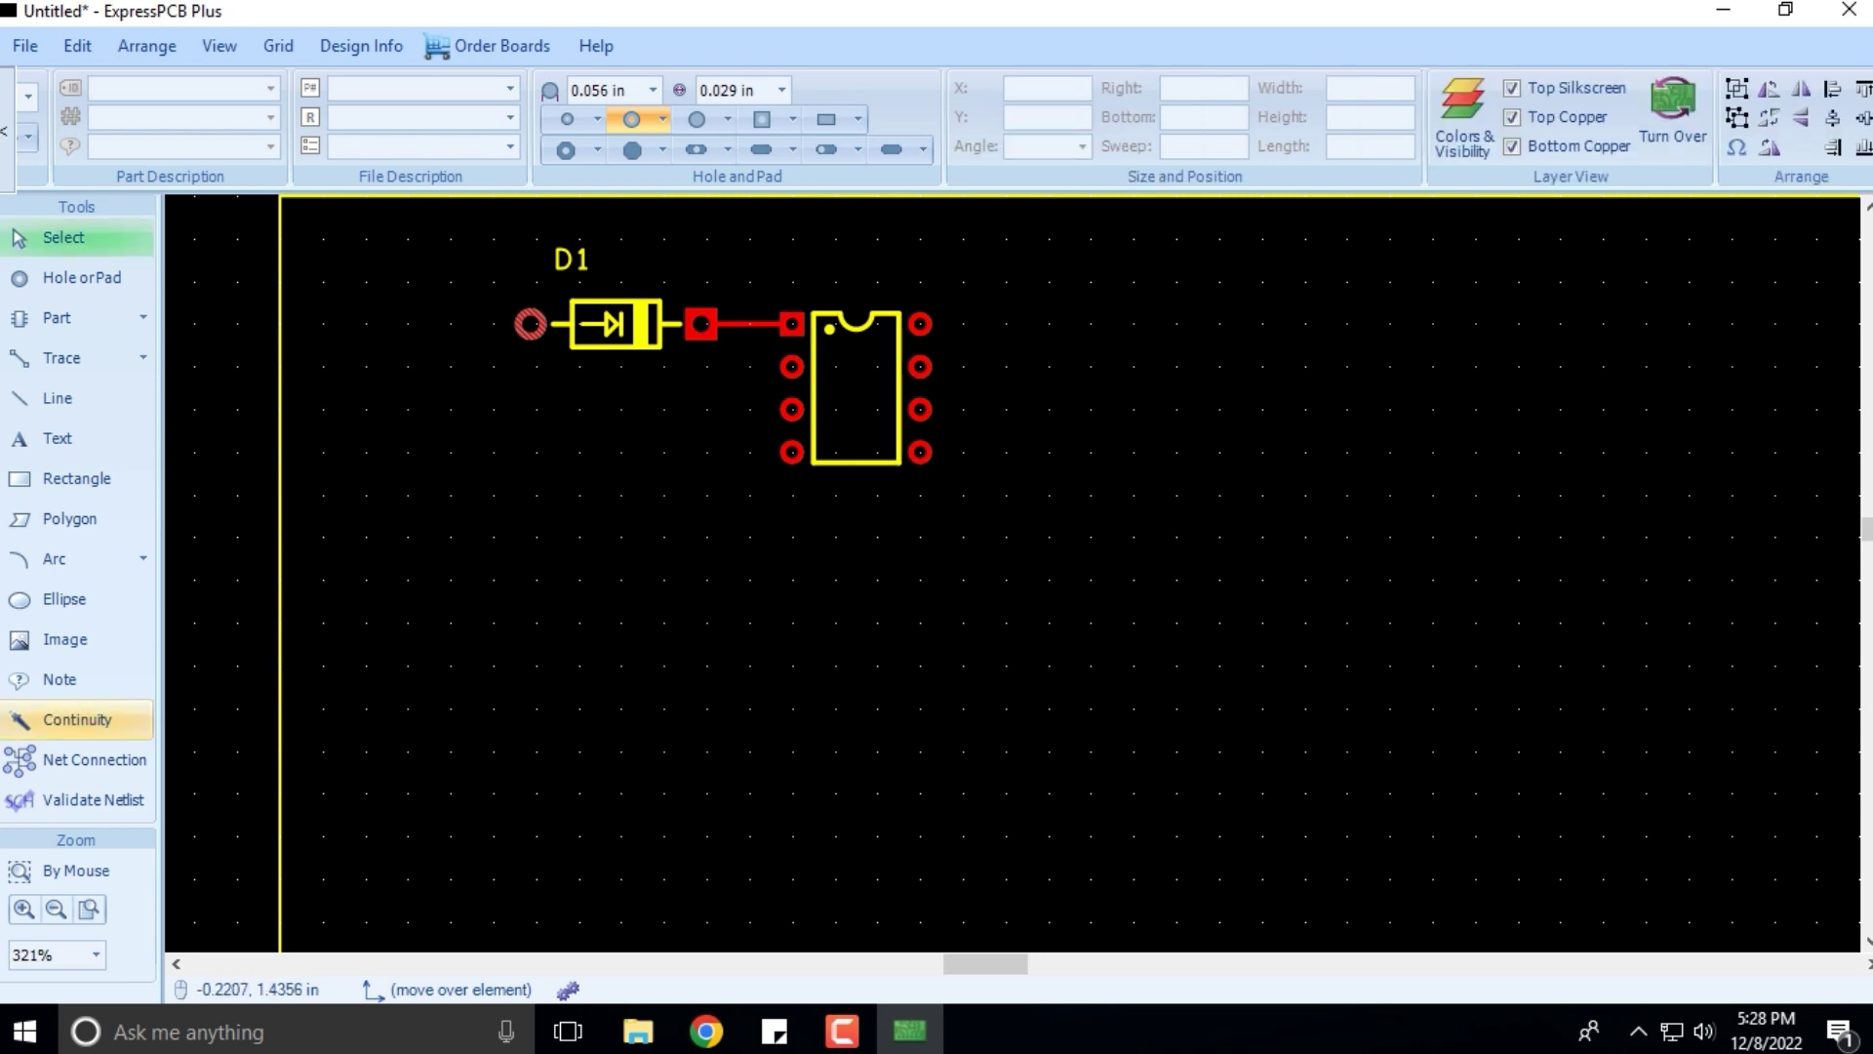
Bring up the file Open window with Ctrl+O and cancel it without opening anything.
{"action": "left_click", "coordinate": [88, 759]}
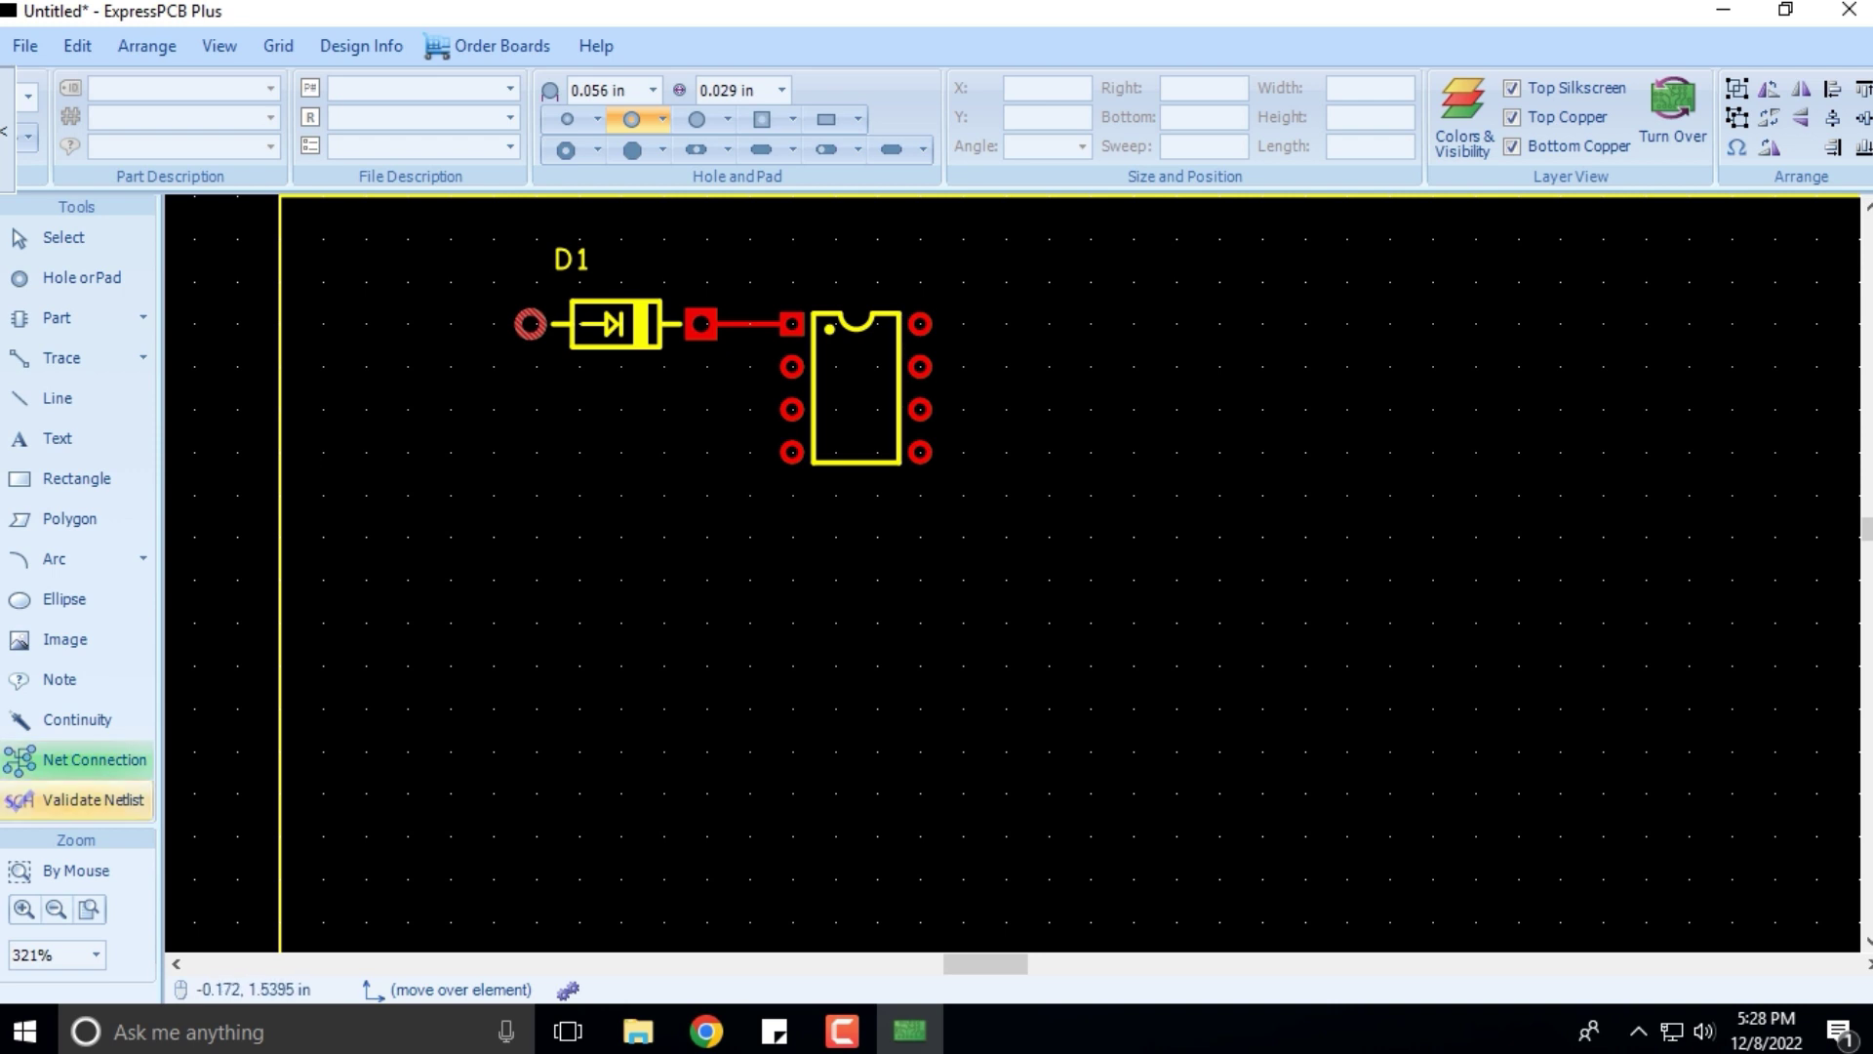
{"action": "key", "text": "ctrl+o"}
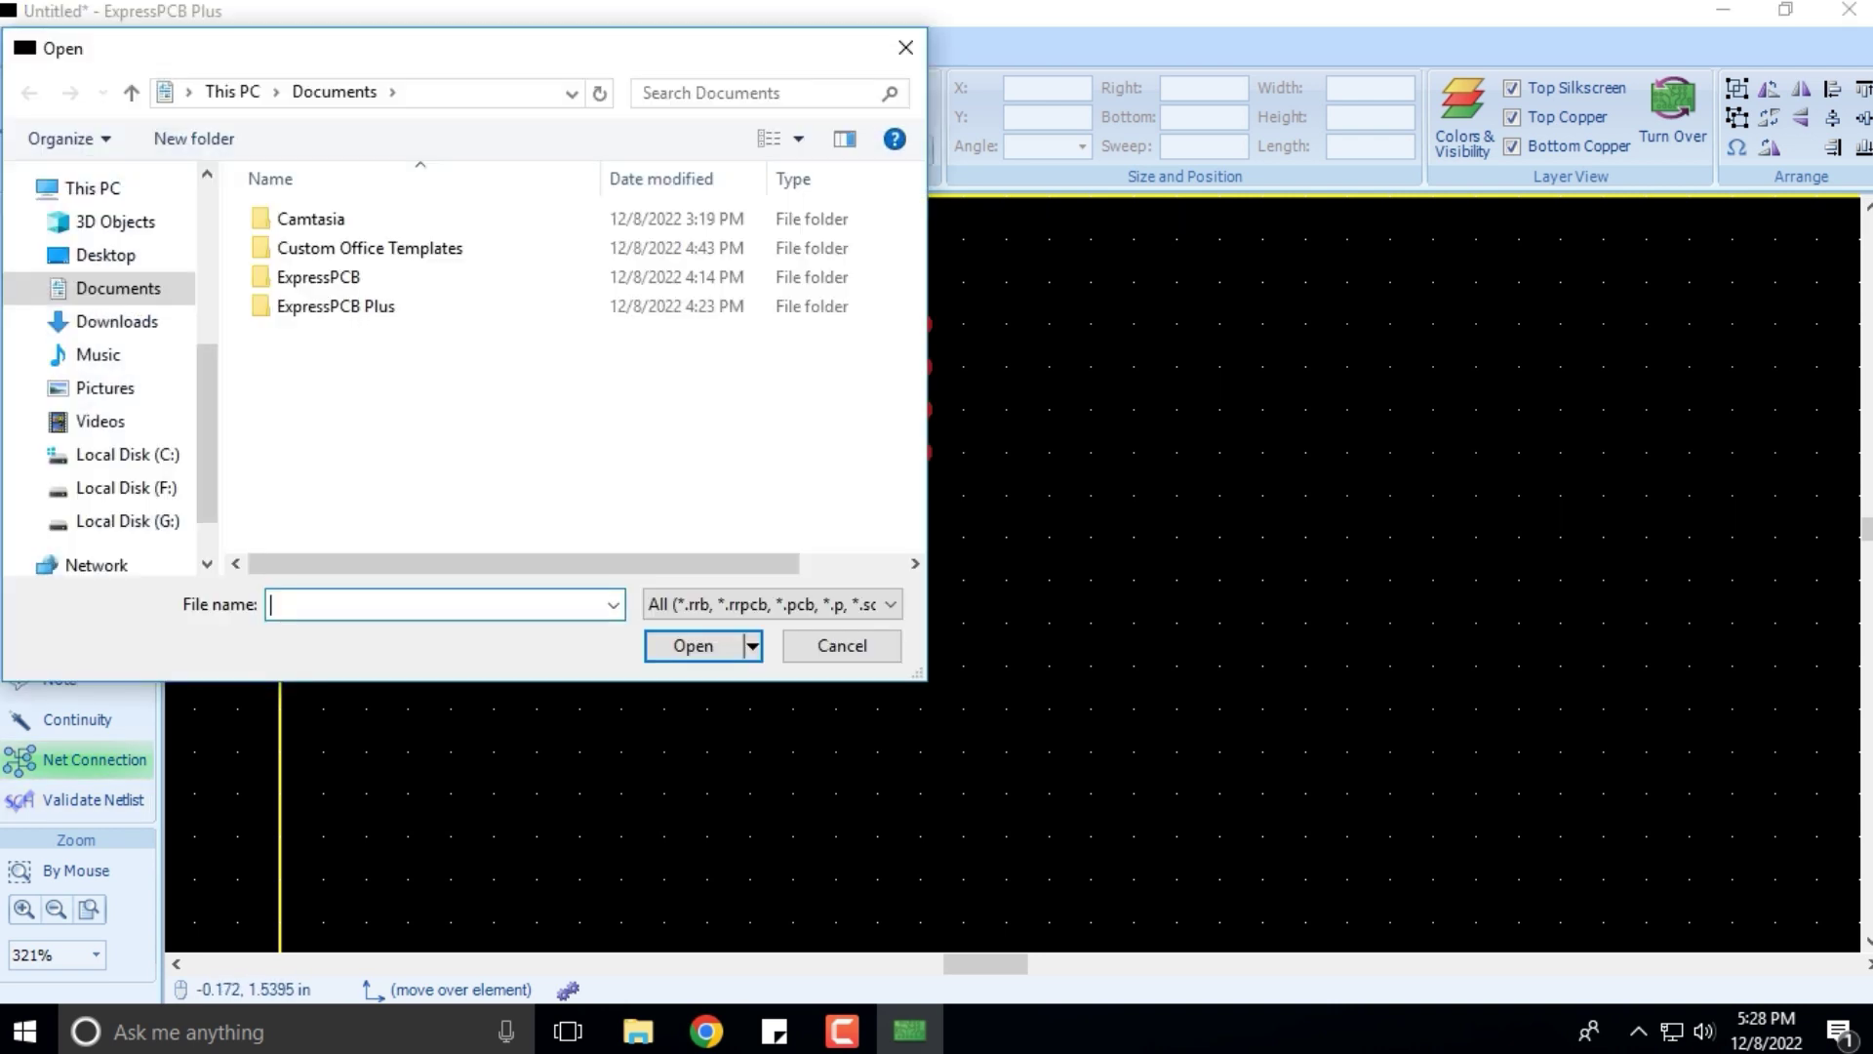
{"action": "left_click", "coordinate": [842, 646]}
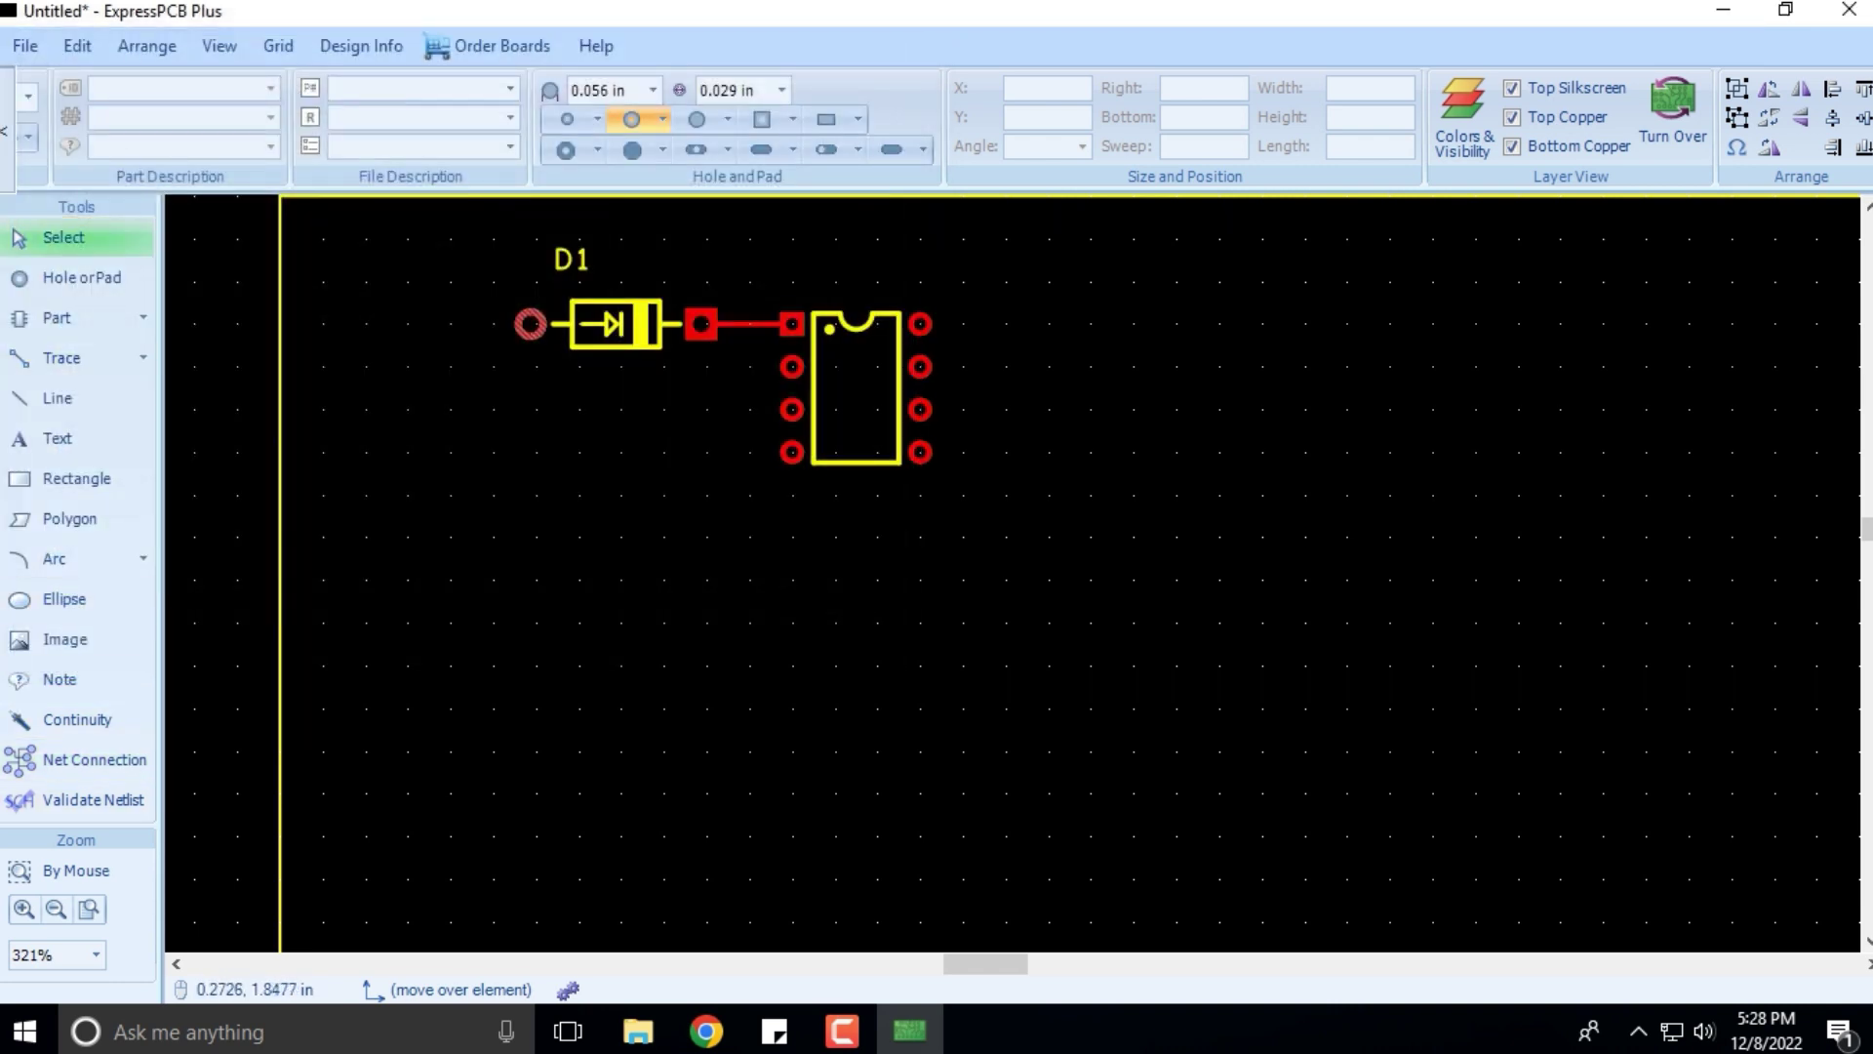
Delete diode D1, the 555 IC with its trace, and the leftover D1 label.
{"action": "key", "text": "Delete"}
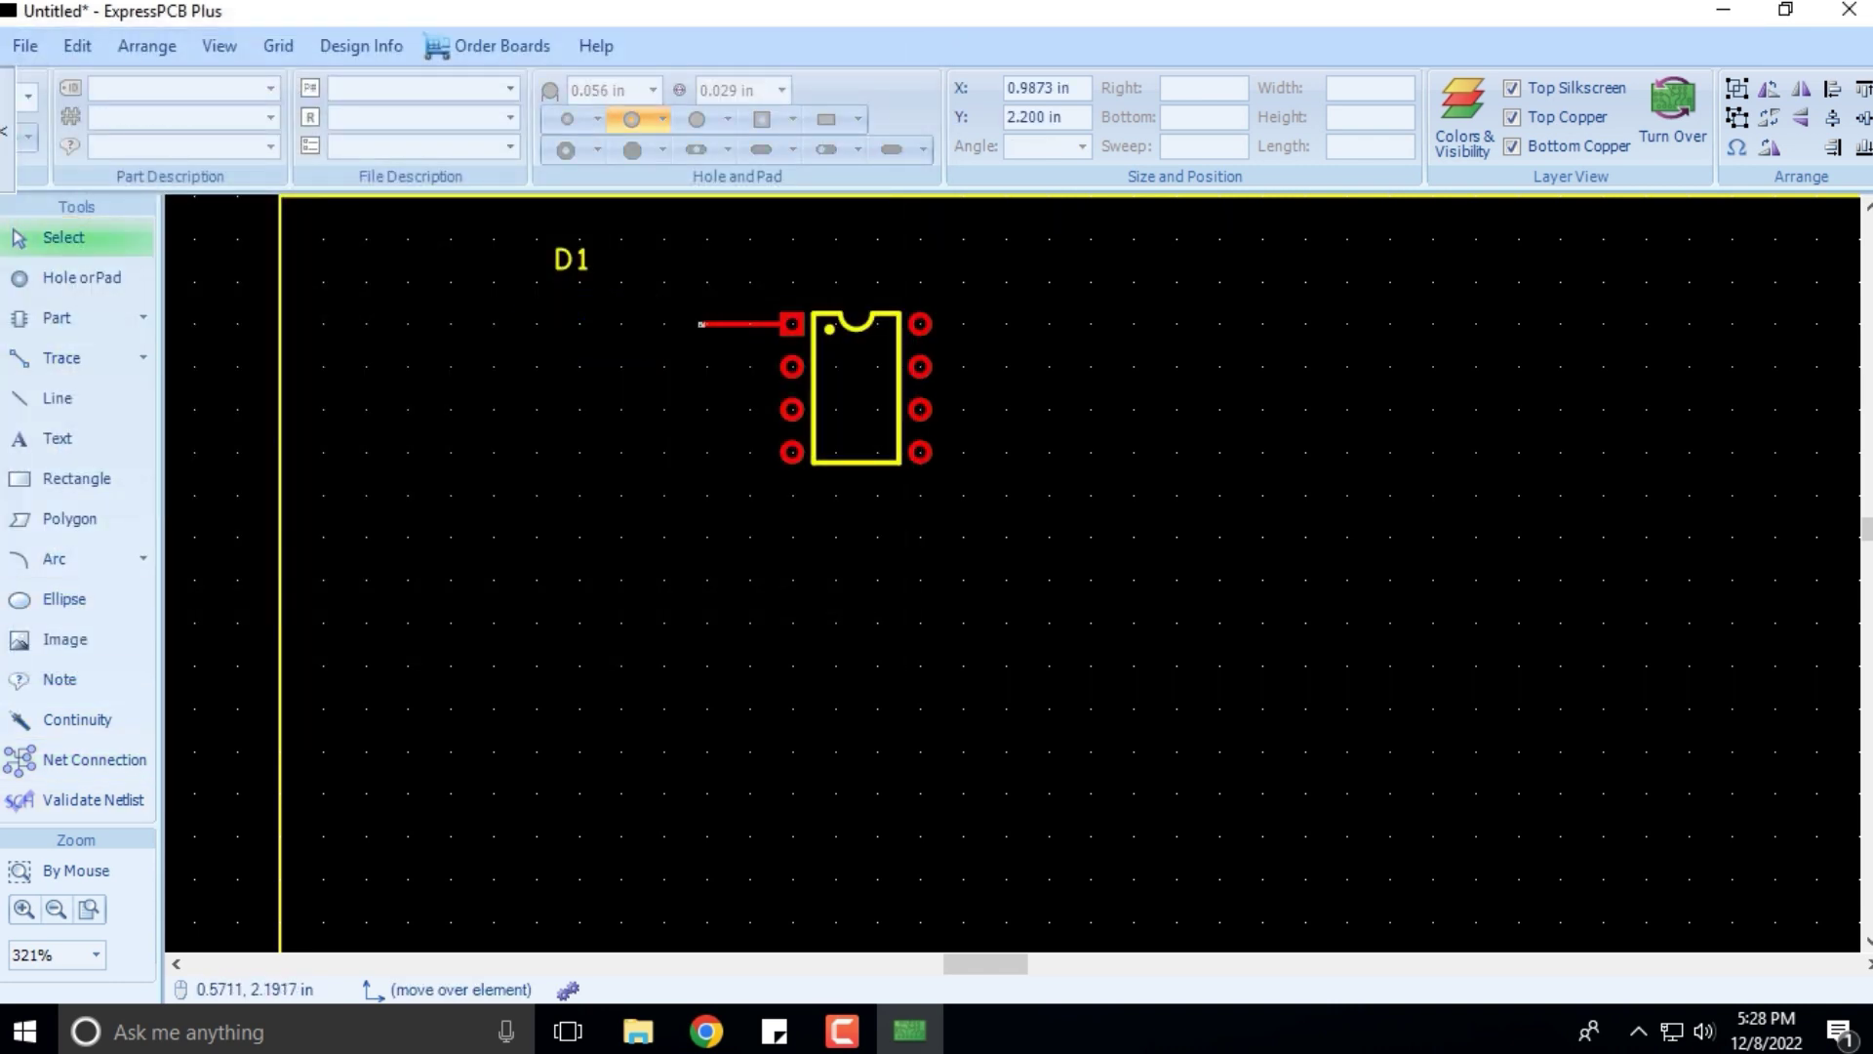
{"action": "mouse_move", "coordinate": [617, 267]}
{"action": "left_mouse_down"}
{"action": "mouse_move", "coordinate": [652, 271]}
{"action": "mouse_move", "coordinate": [1034, 525]}
{"action": "left_mouse_up"}
{"action": "key", "text": "Delete"}
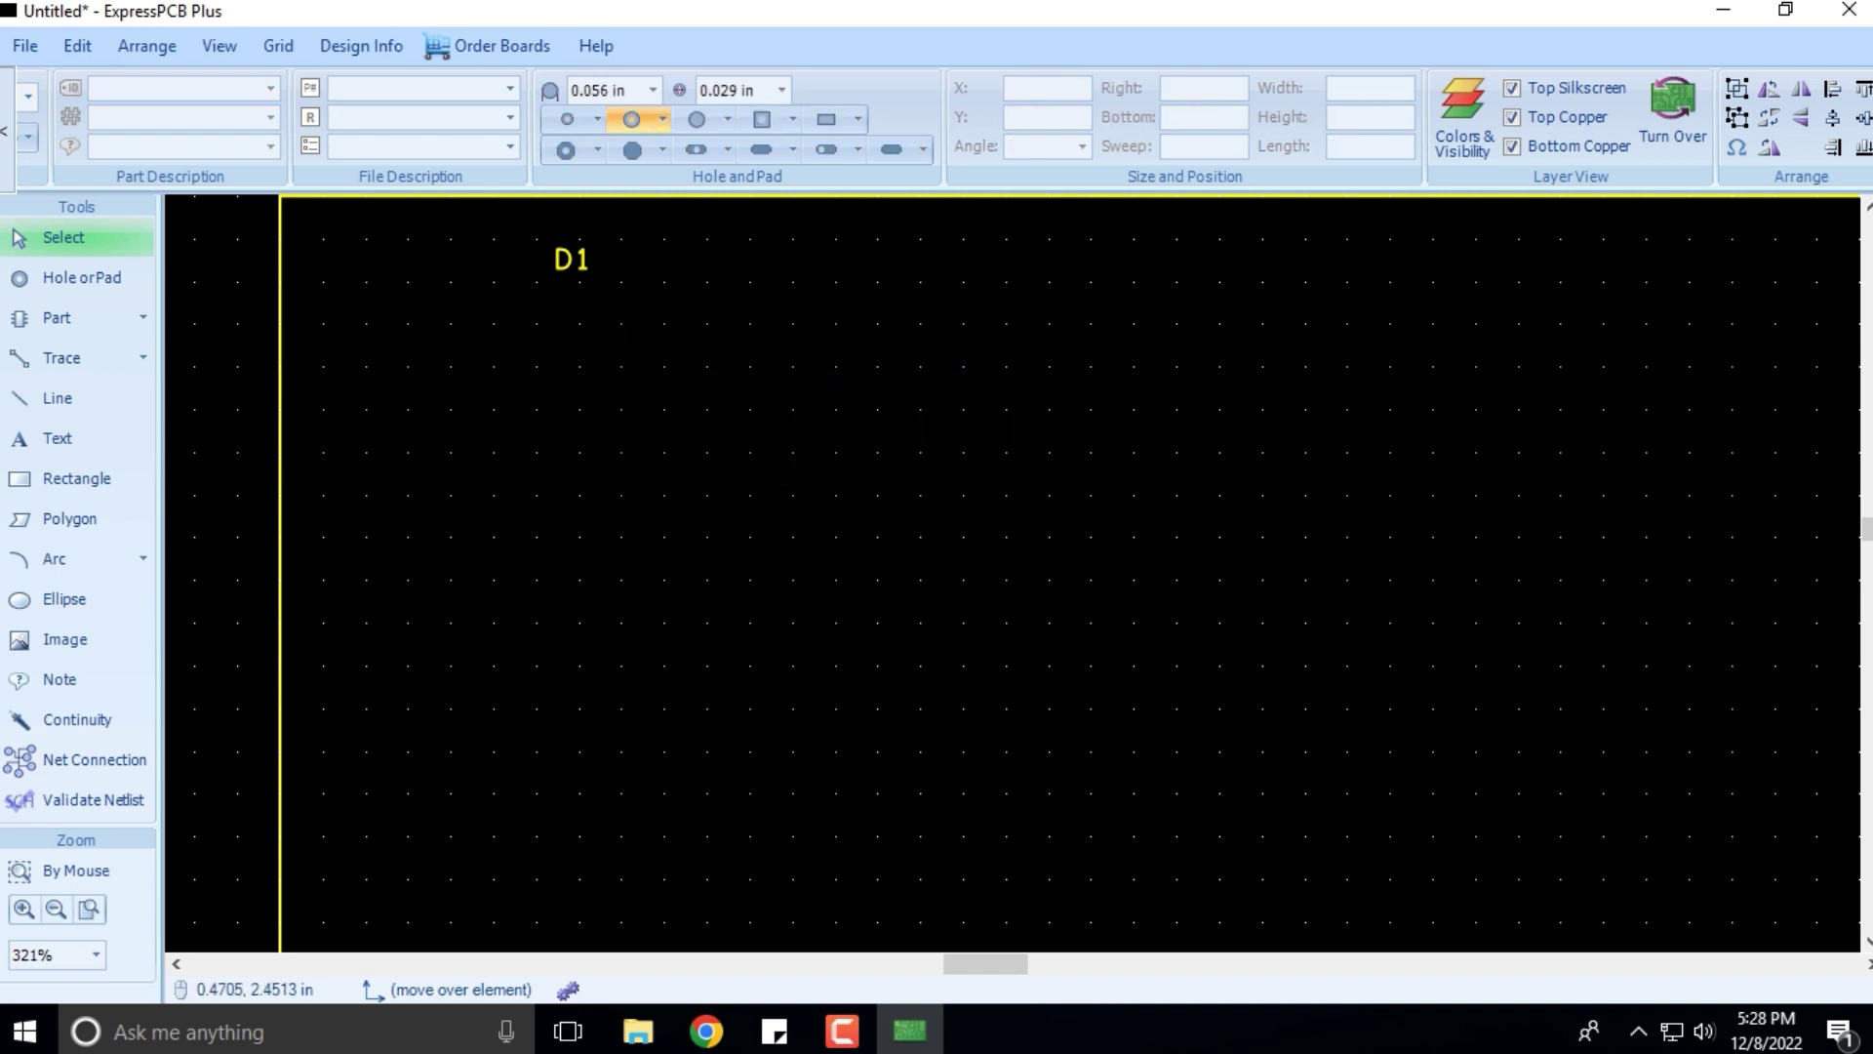
{"action": "left_click_drag", "start_coordinate": [481, 243], "coordinate": [621, 321]}
{"action": "key", "text": "Delete"}
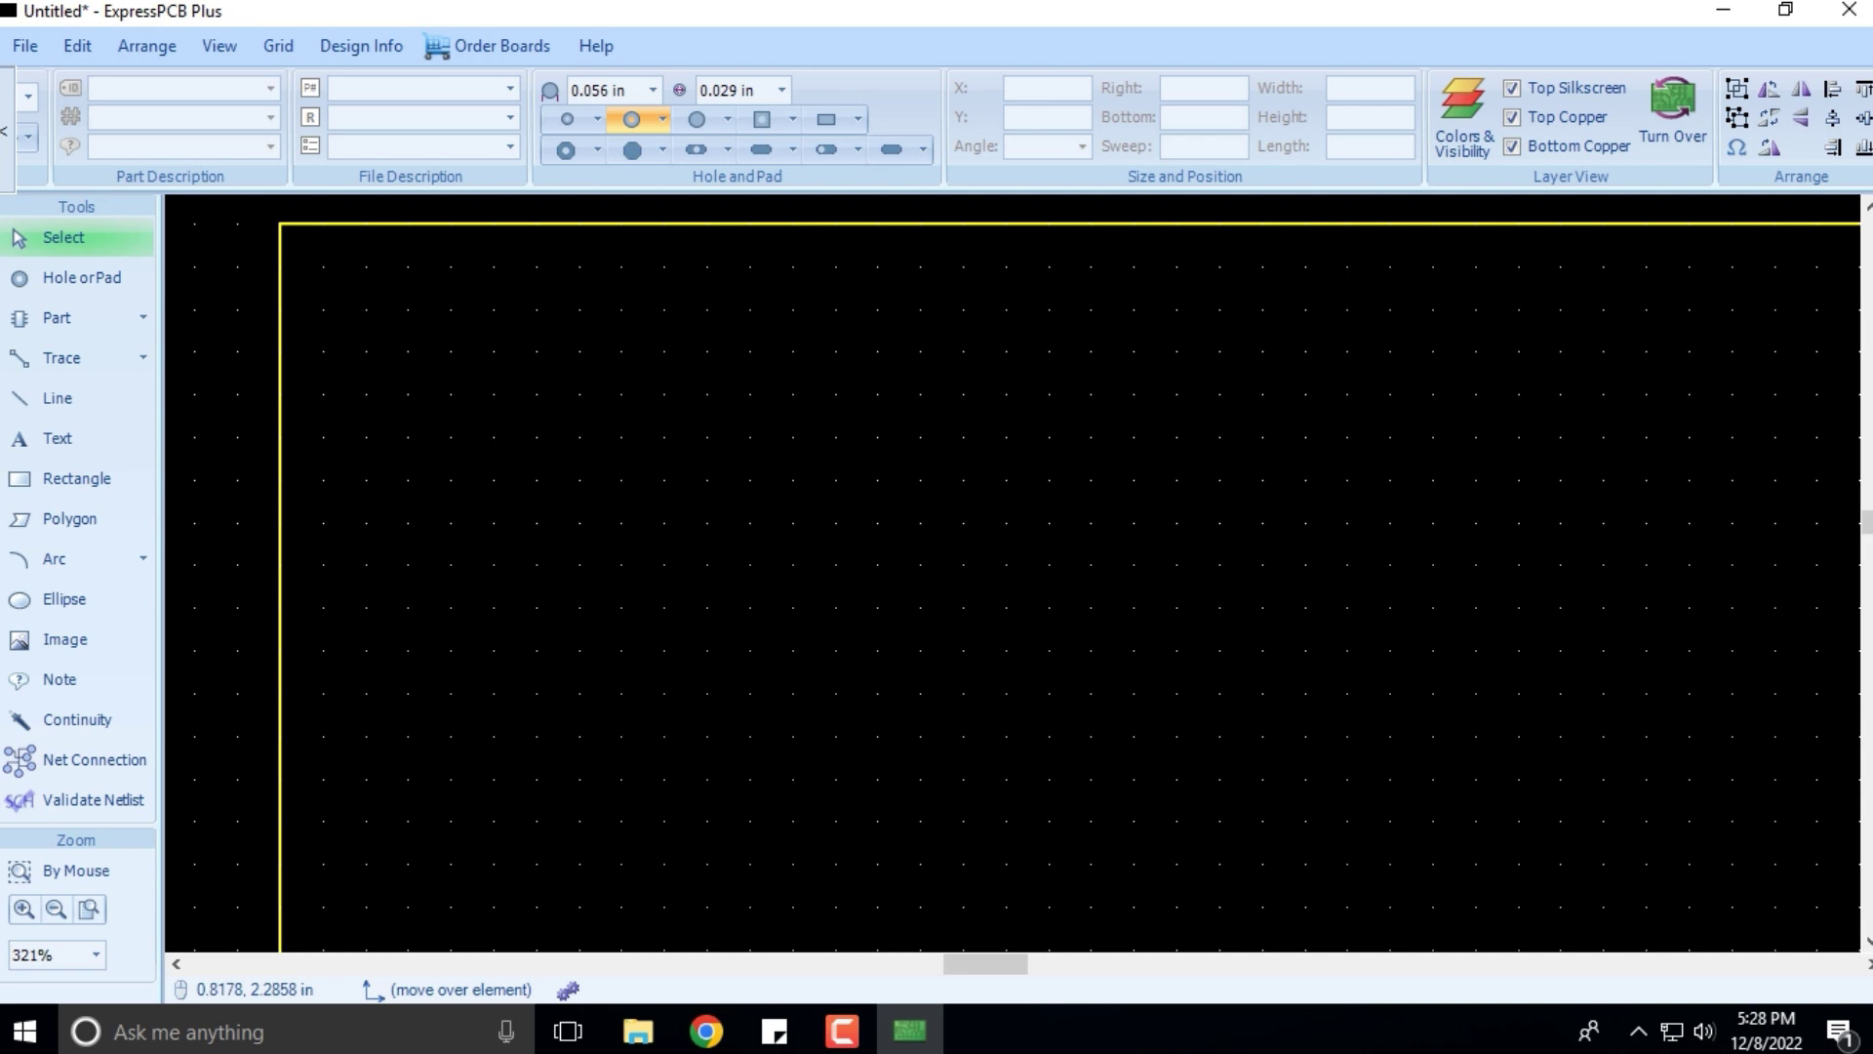
{"action": "scroll", "coordinate": [634, 332], "scroll_direction": "down", "scroll_amount": 1}
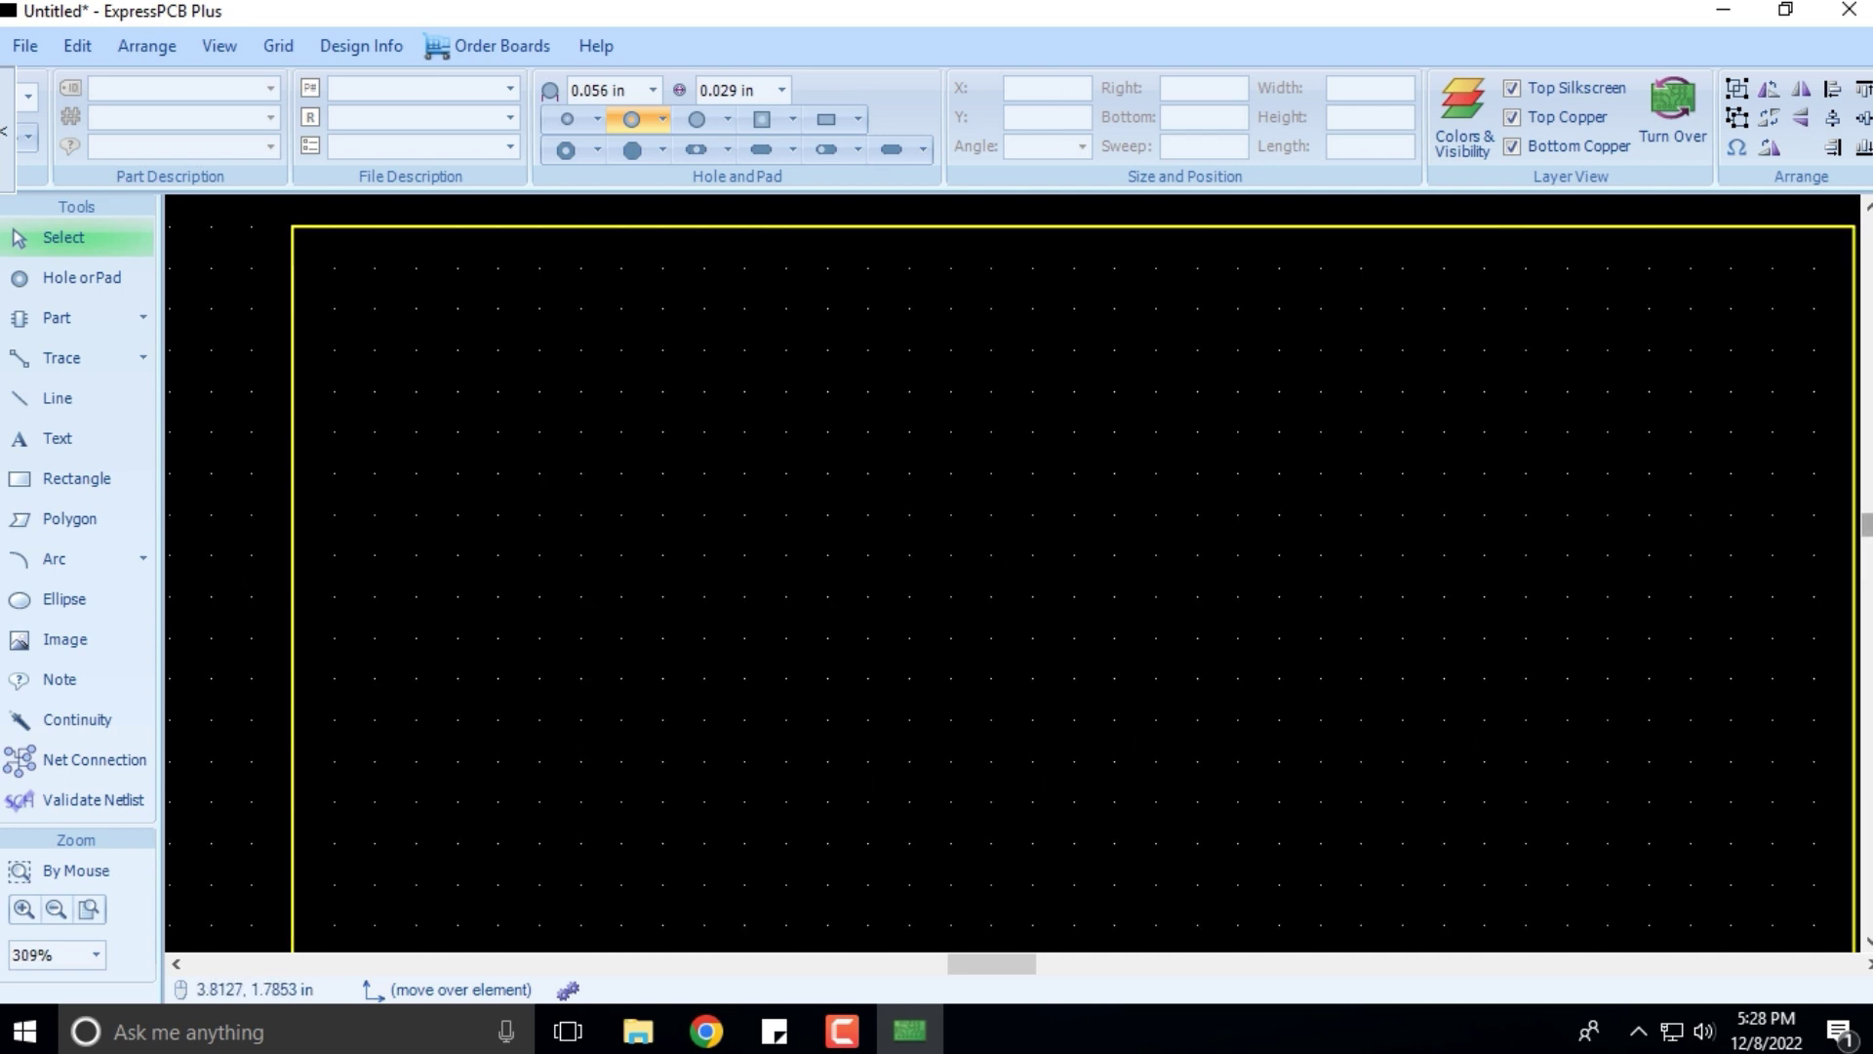
{"action": "left_click_drag", "start_coordinate": [1868, 524], "coordinate": [1867, 532]}
{"action": "scroll", "coordinate": [1508, 458], "scroll_direction": "down", "scroll_amount": 1}
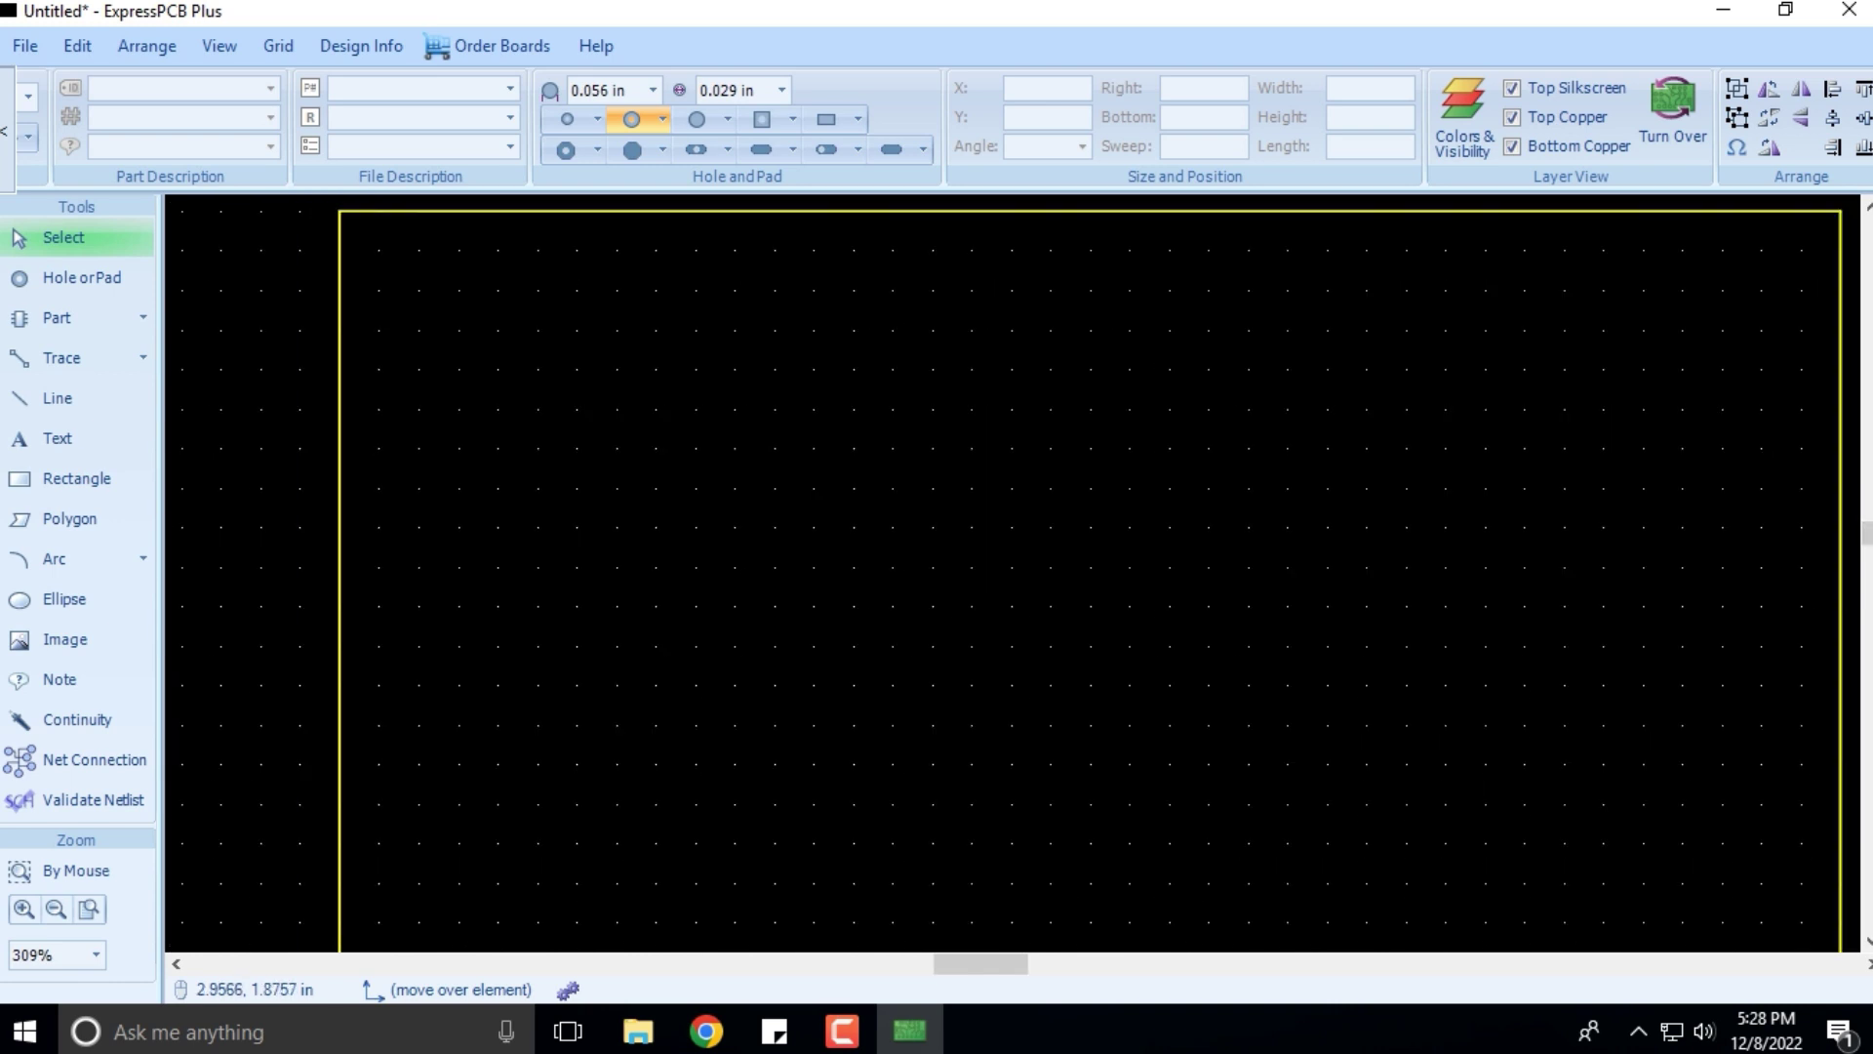
{"action": "scroll", "coordinate": [1507, 457], "scroll_direction": "down", "scroll_amount": 1}
{"action": "scroll", "coordinate": [1255, 539], "scroll_direction": "down", "scroll_amount": 1}
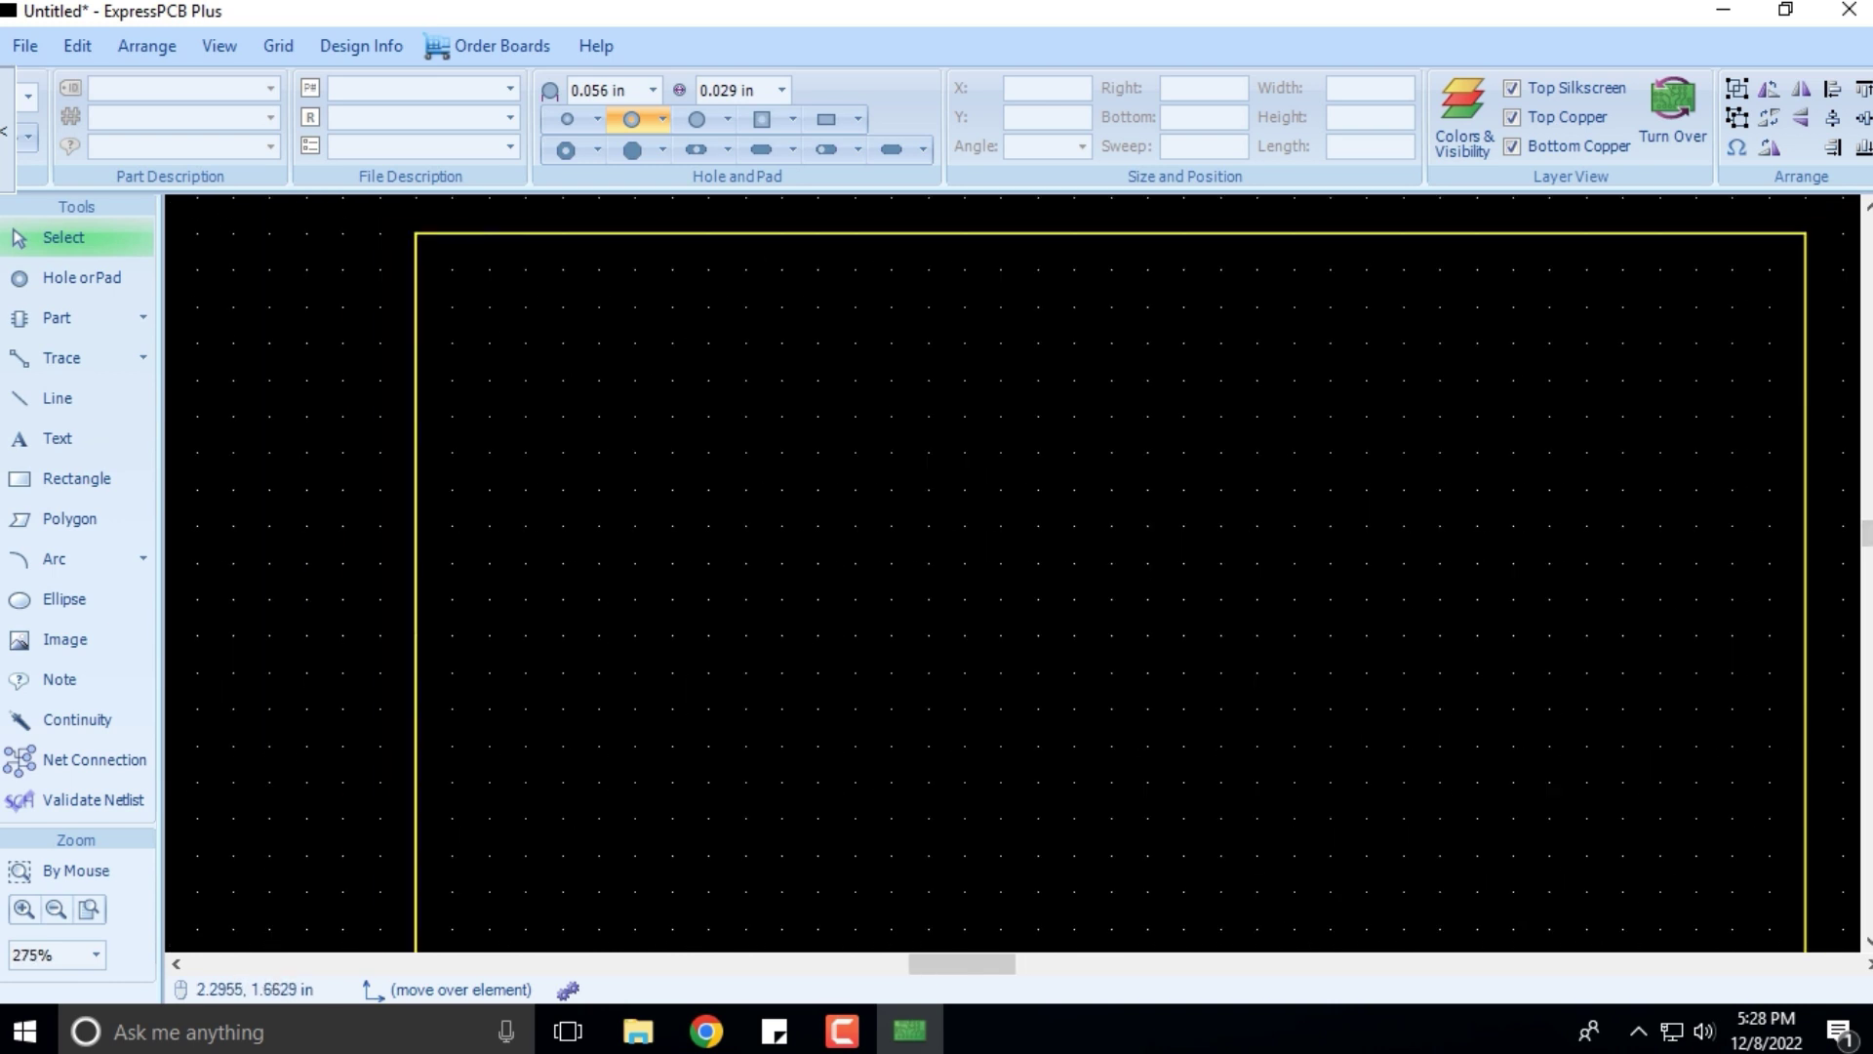
{"action": "scroll", "coordinate": [1255, 540], "scroll_direction": "down", "scroll_amount": 2}
{"action": "left_click_drag", "start_coordinate": [1867, 536], "coordinate": [1867, 573]}
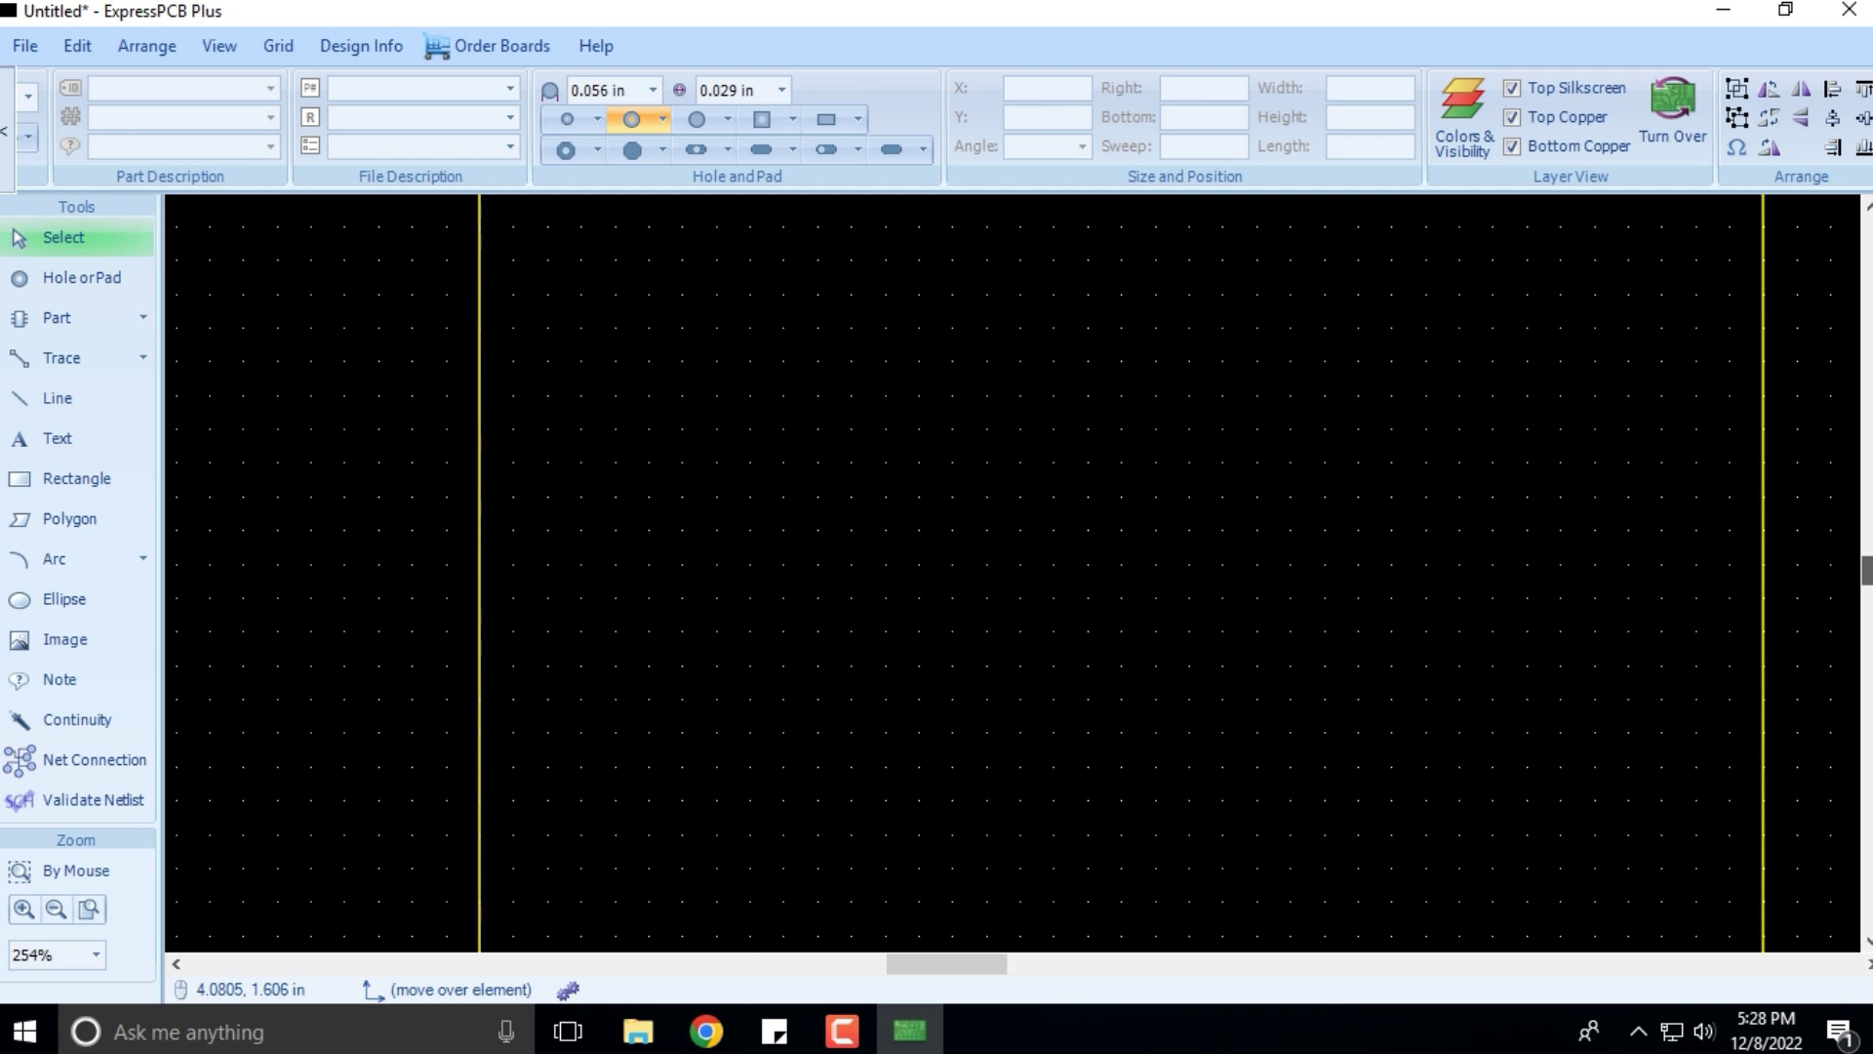
{"action": "scroll", "coordinate": [621, 893], "scroll_direction": "down", "scroll_amount": 1}
{"action": "scroll", "coordinate": [622, 893], "scroll_direction": "down", "scroll_amount": 1}
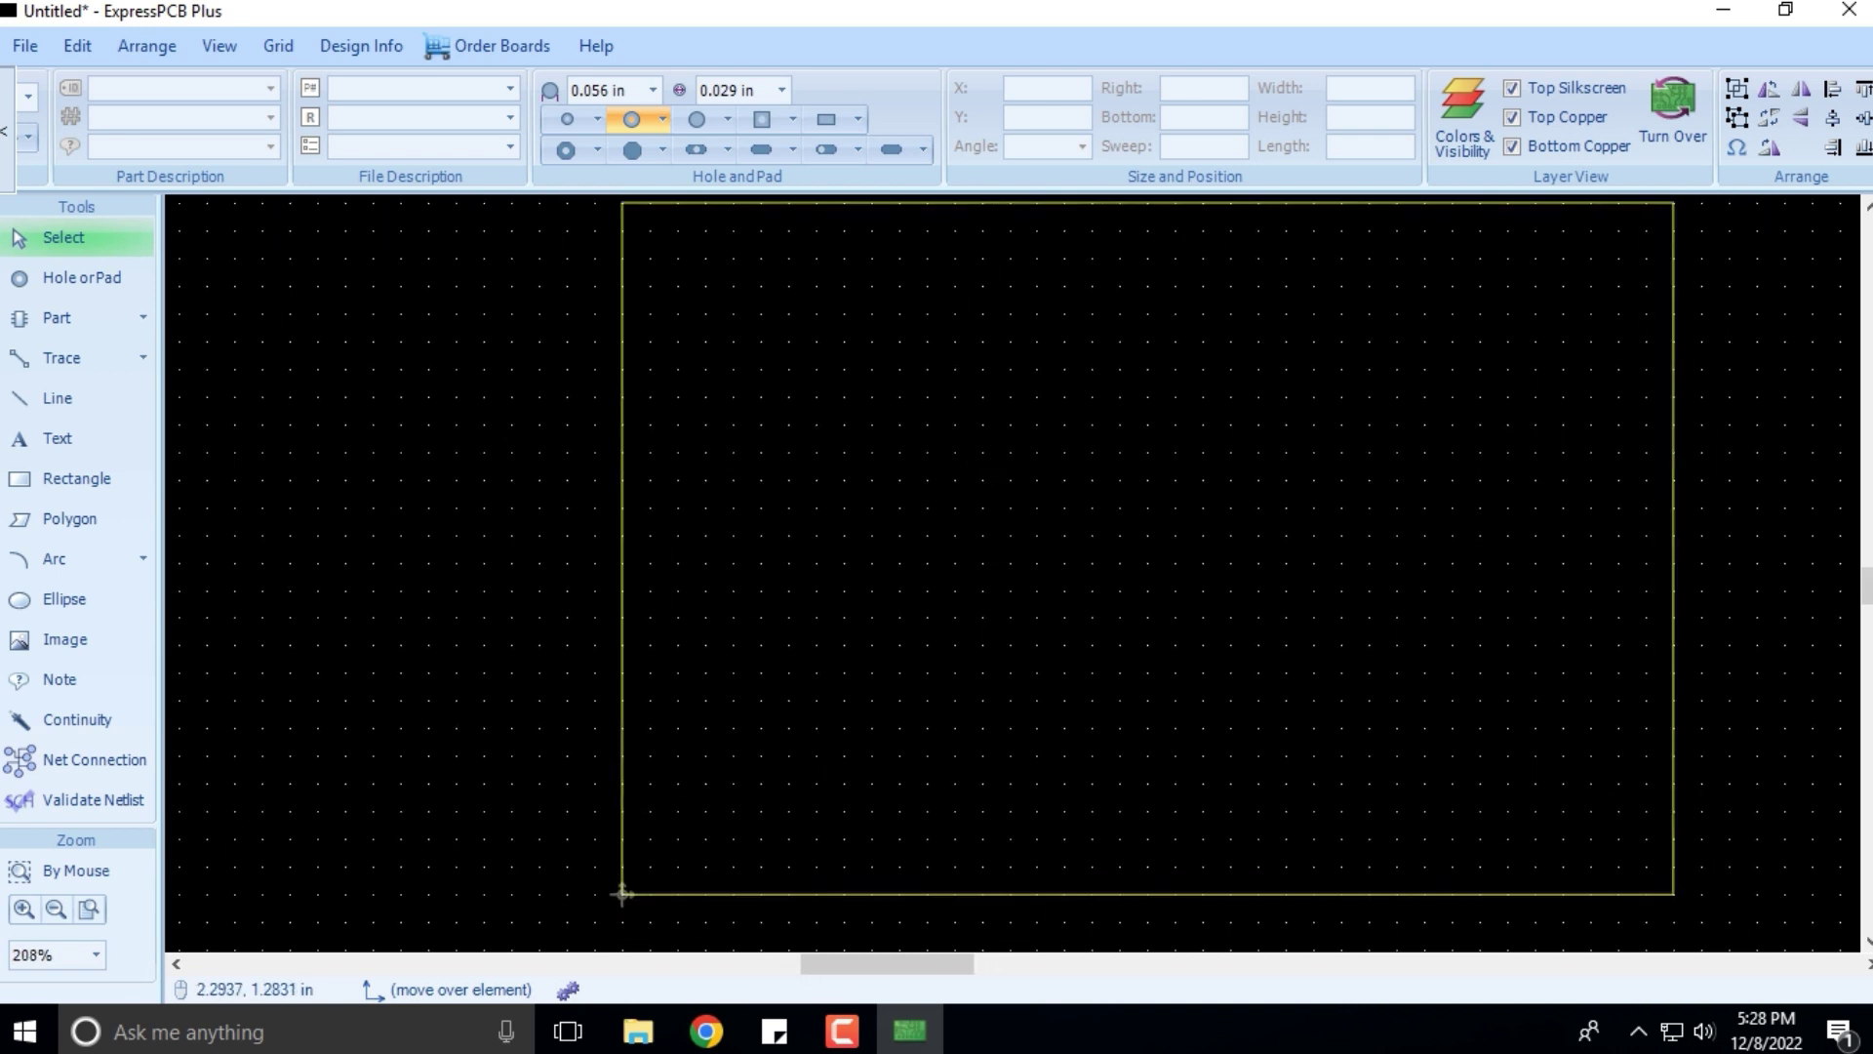
{"action": "left_click_drag", "start_coordinate": [1867, 585], "coordinate": [1868, 581]}
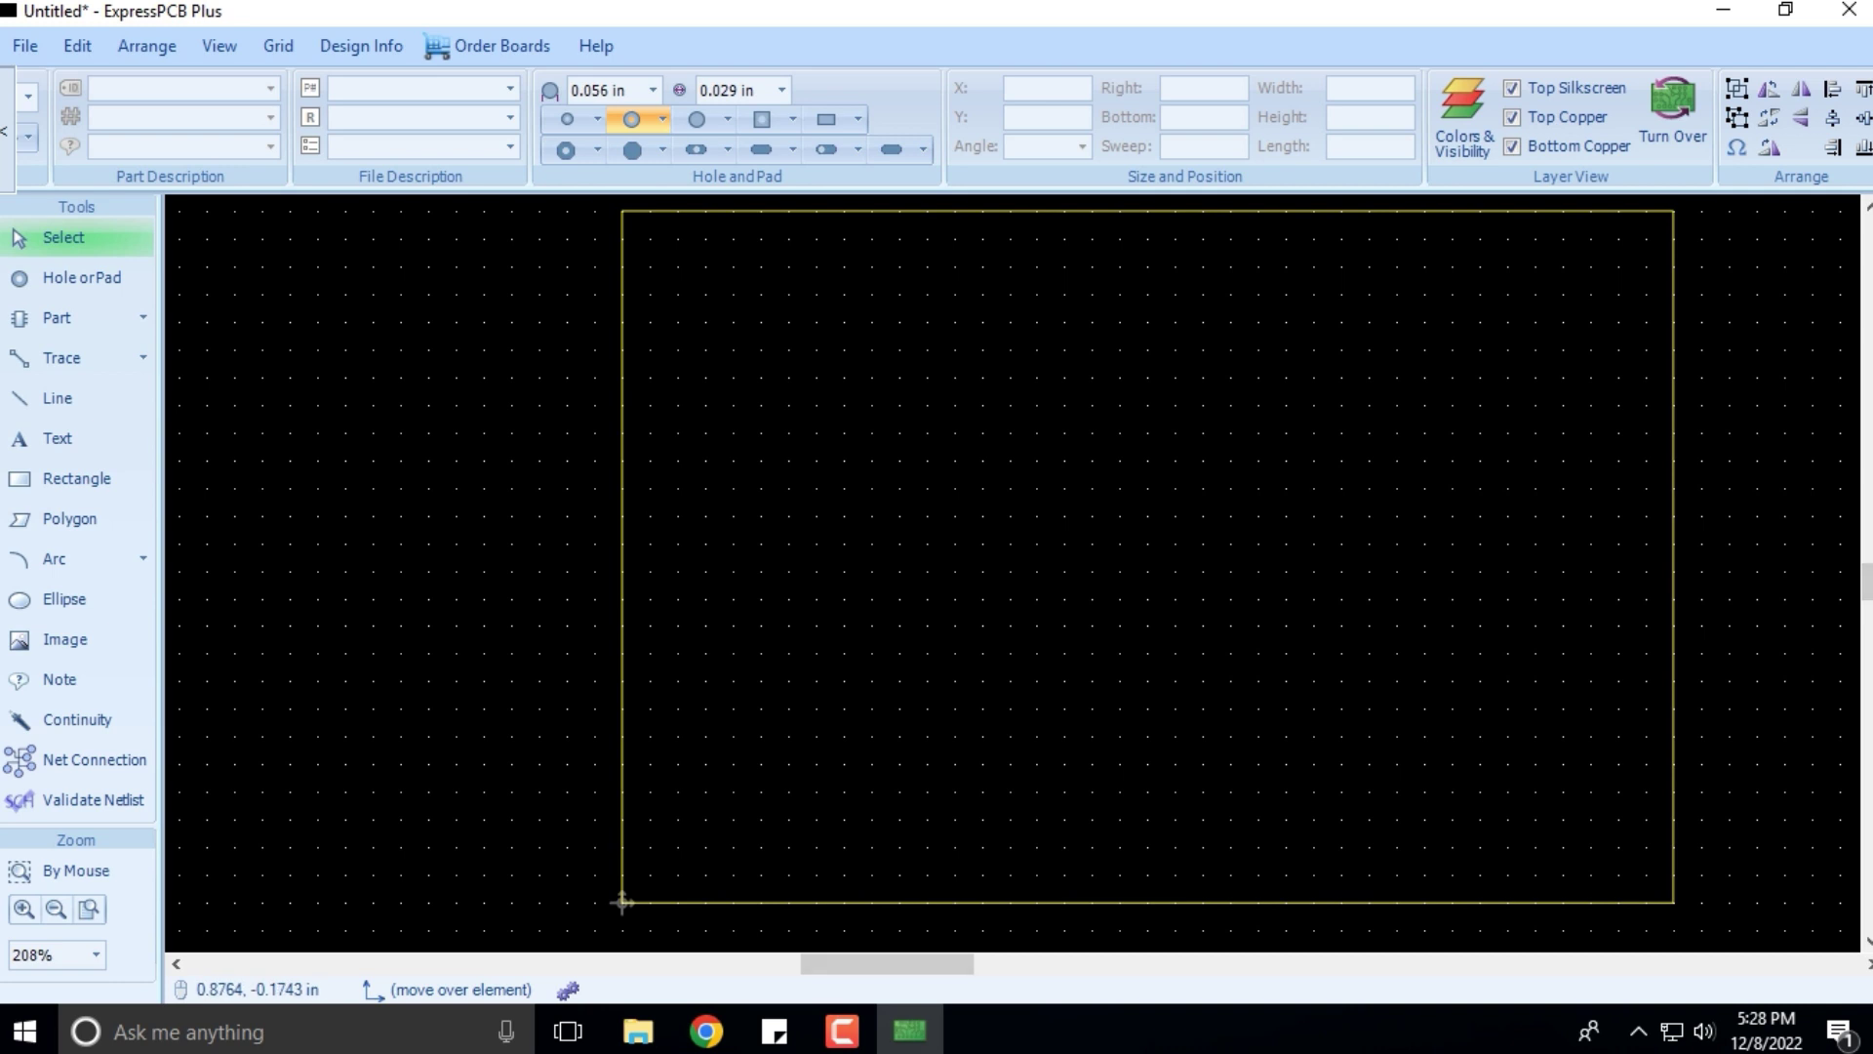
{"action": "scroll", "coordinate": [874, 926], "scroll_direction": "down", "scroll_amount": 1}
{"action": "scroll", "coordinate": [874, 925], "scroll_direction": "down", "scroll_amount": 2}
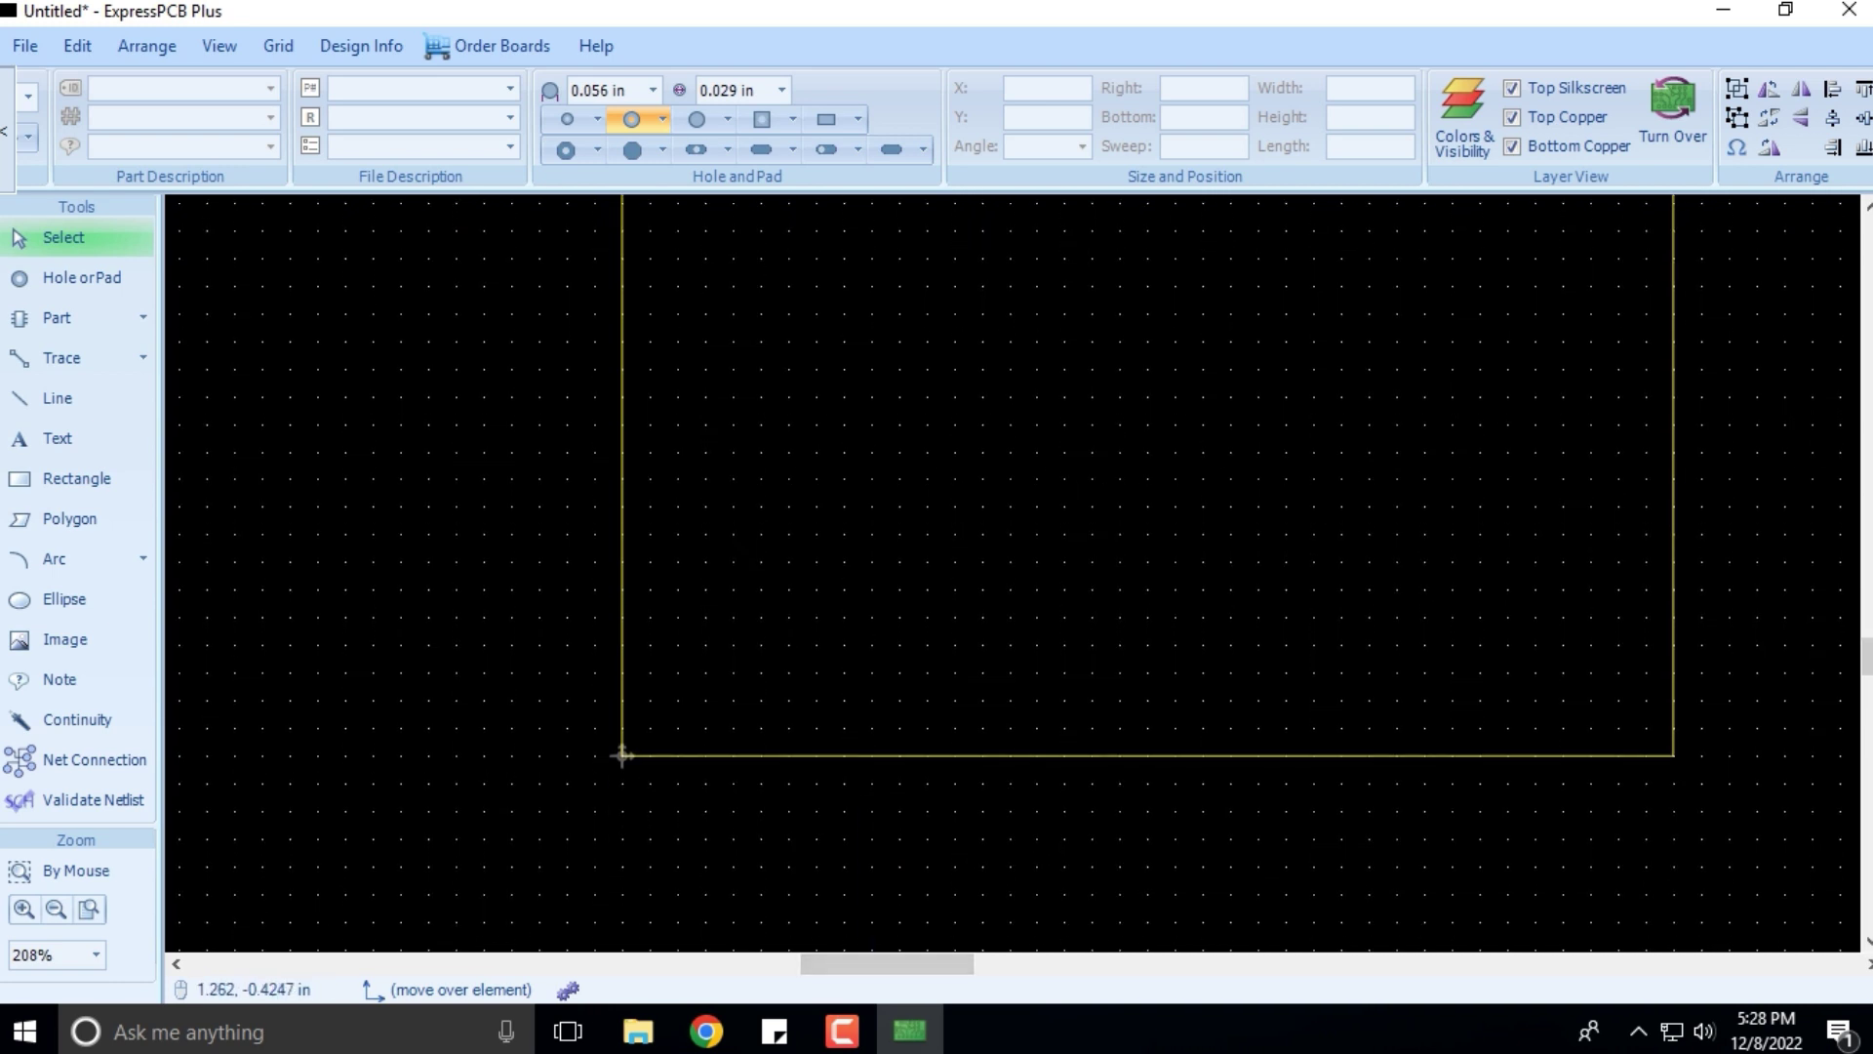
{"action": "left_click_drag", "start_coordinate": [933, 964], "coordinate": [1039, 964]}
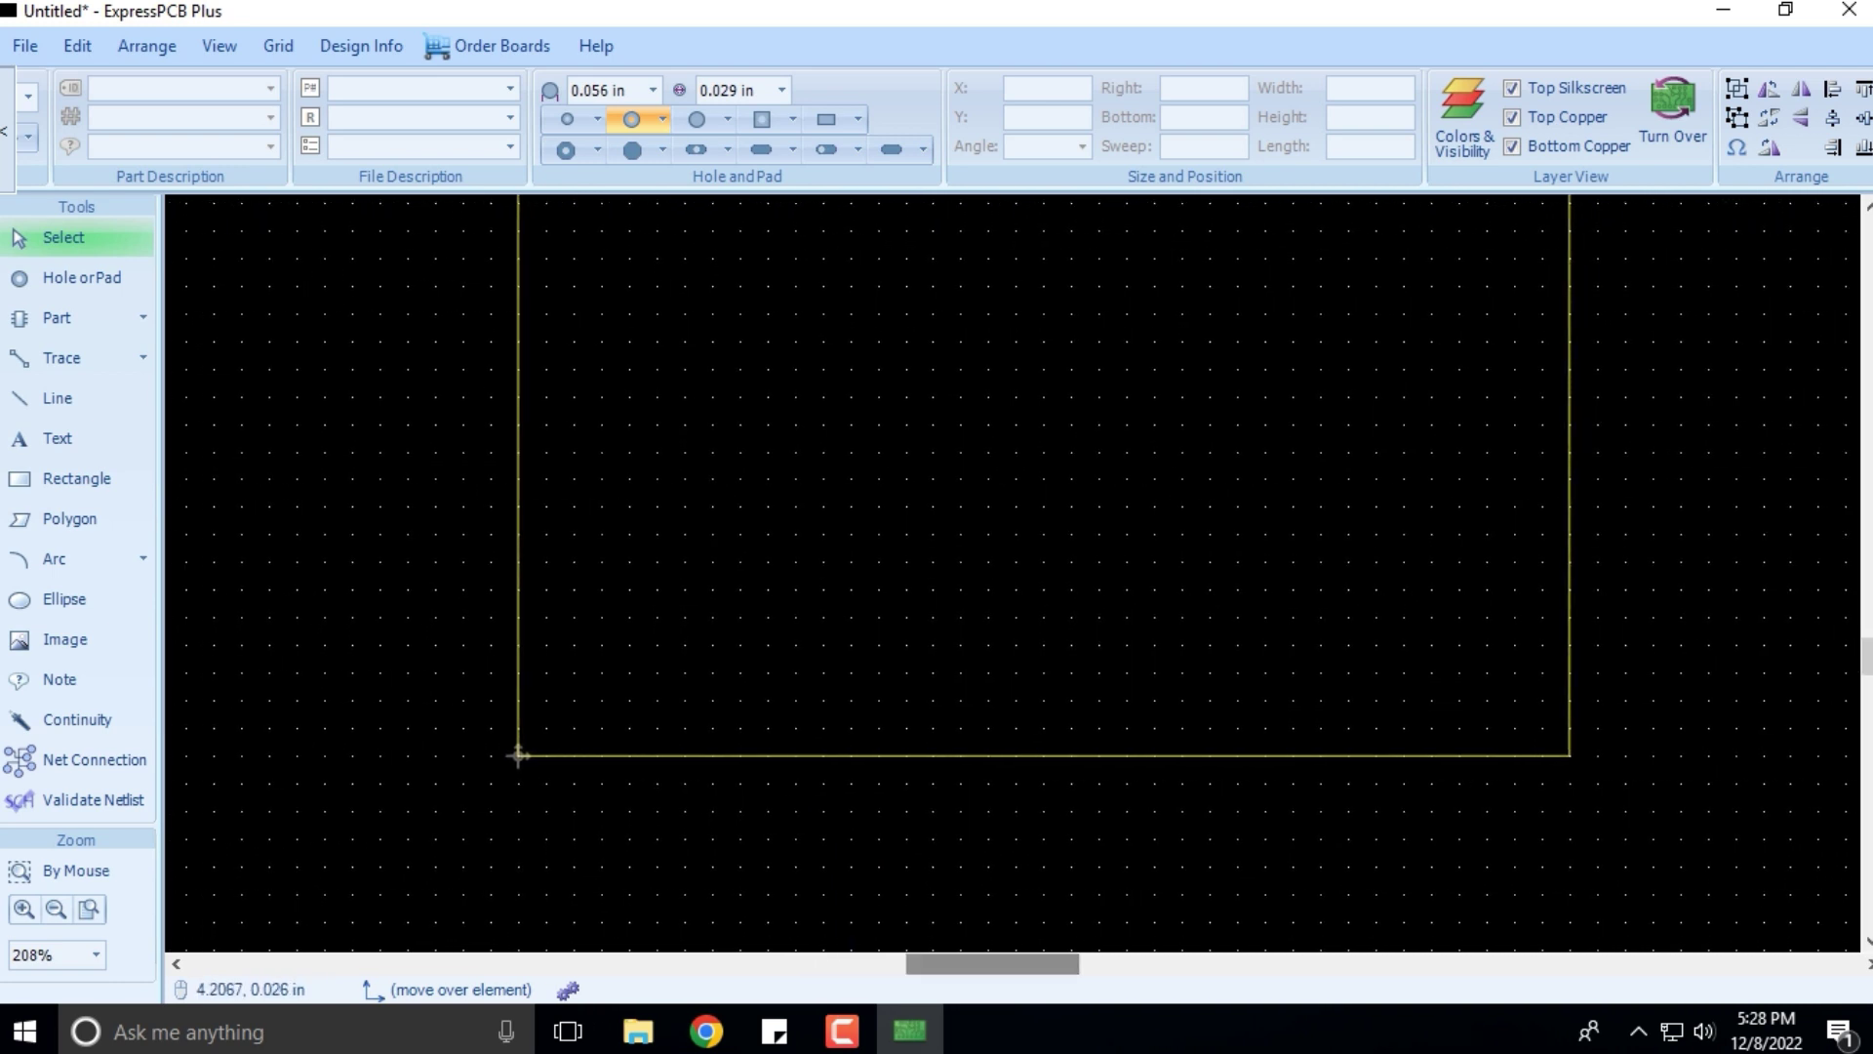
{"action": "left_click_drag", "start_coordinate": [1867, 656], "coordinate": [1867, 573]}
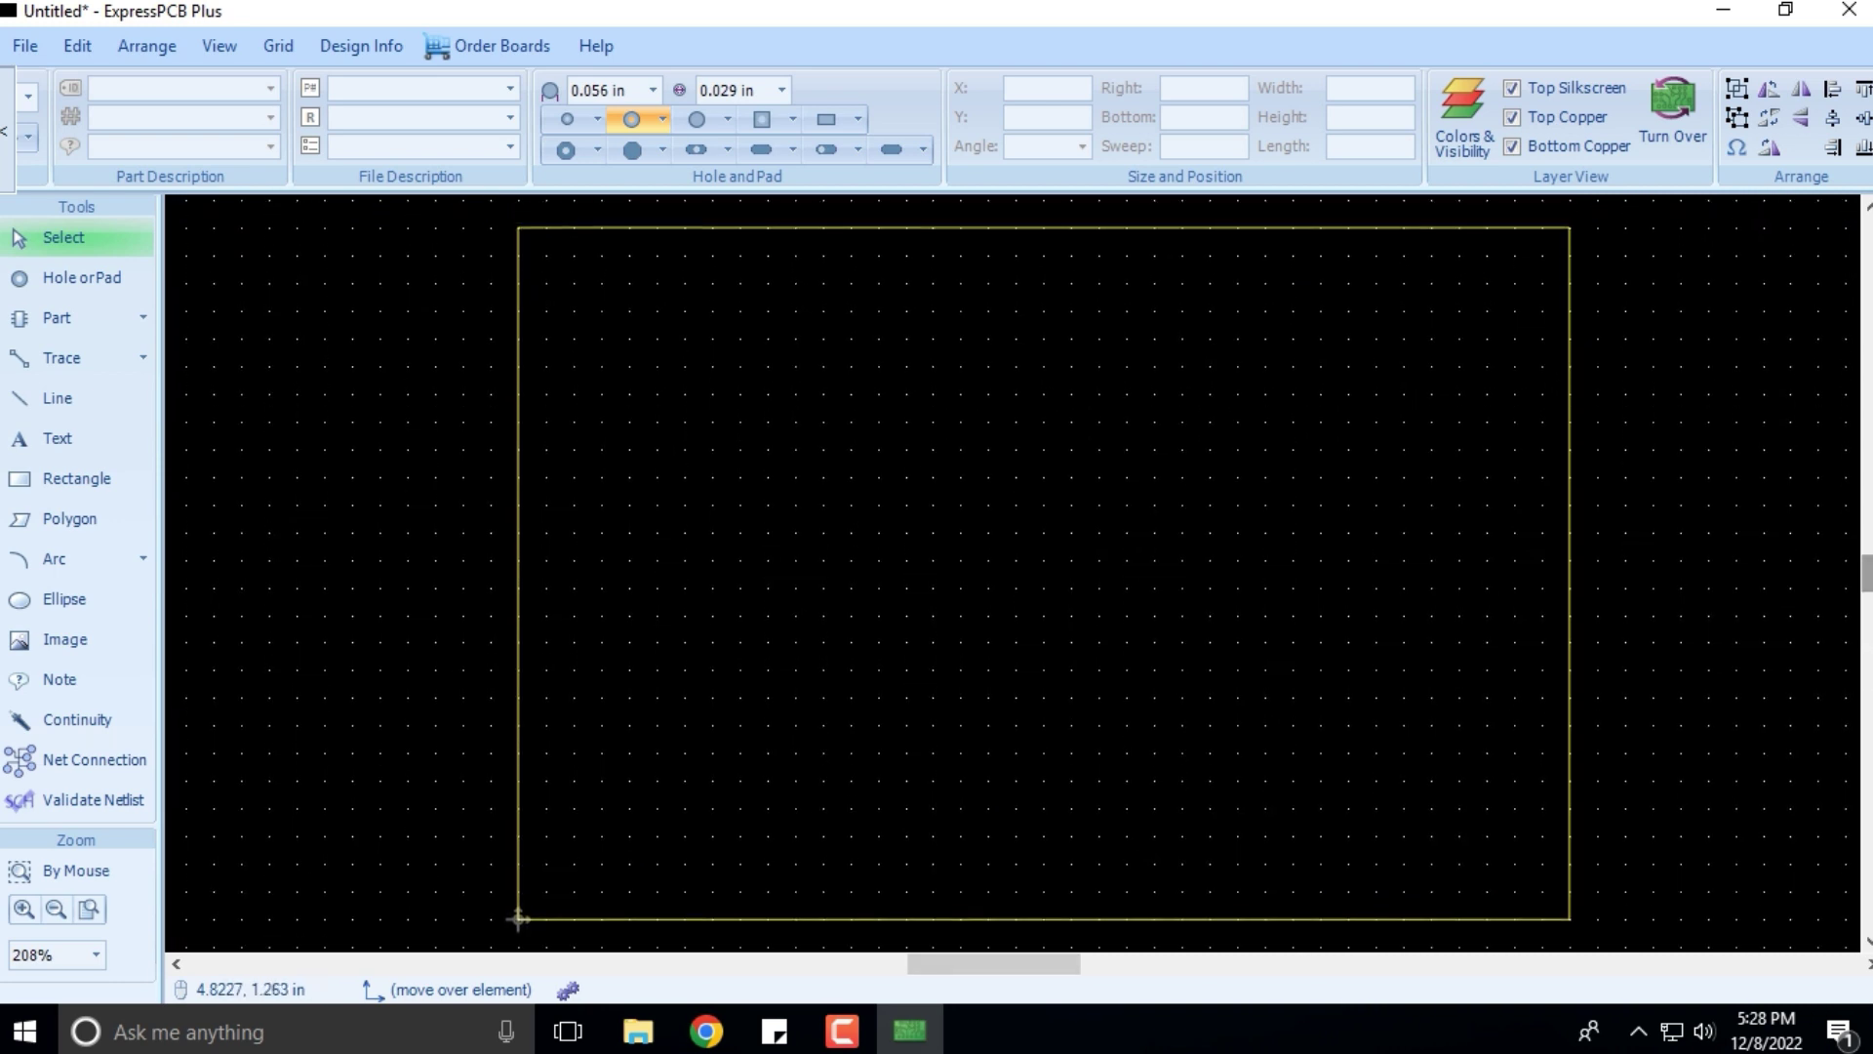
{"action": "scroll", "coordinate": [518, 918], "scroll_direction": "up", "scroll_amount": 1, "text": "ctrl"}
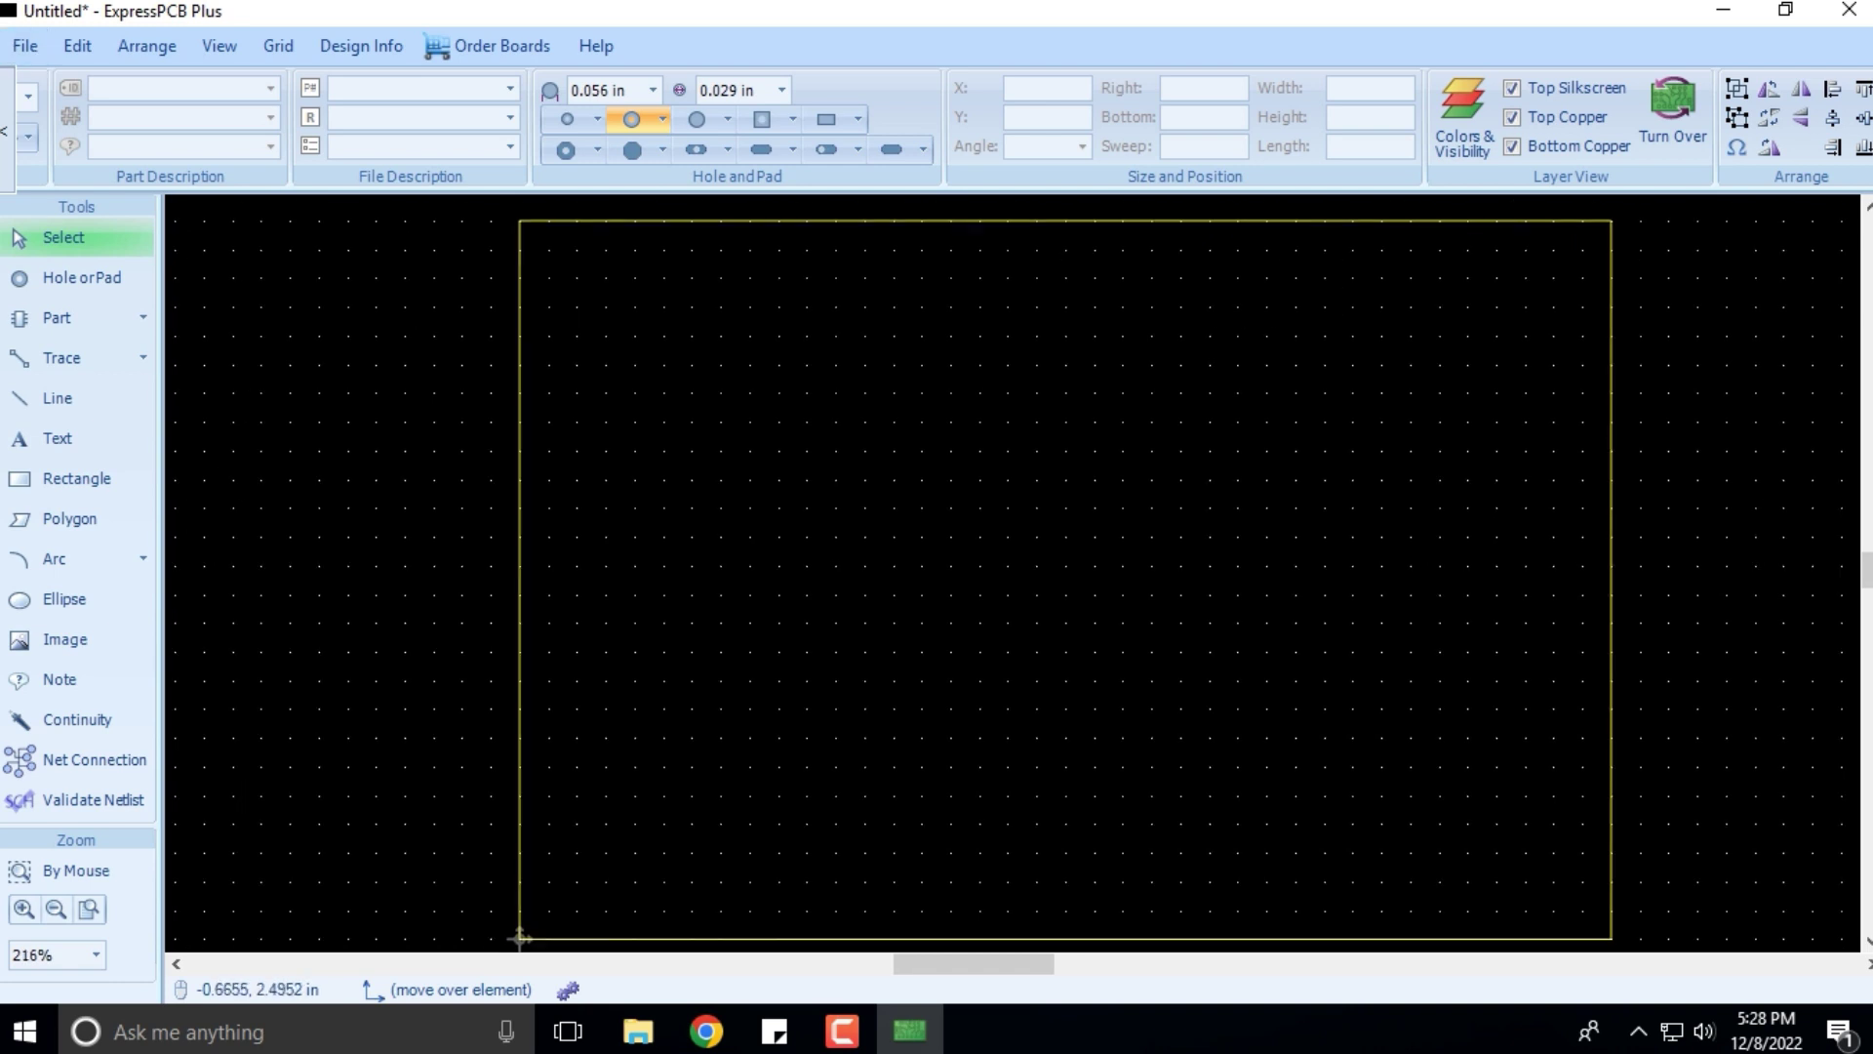
{"action": "key", "text": "alt"}
{"action": "key", "text": "Left"}
{"action": "key", "text": "Left"}
{"action": "key", "text": "Left"}
{"action": "key", "text": "Left"}
{"action": "key", "text": "Escape"}
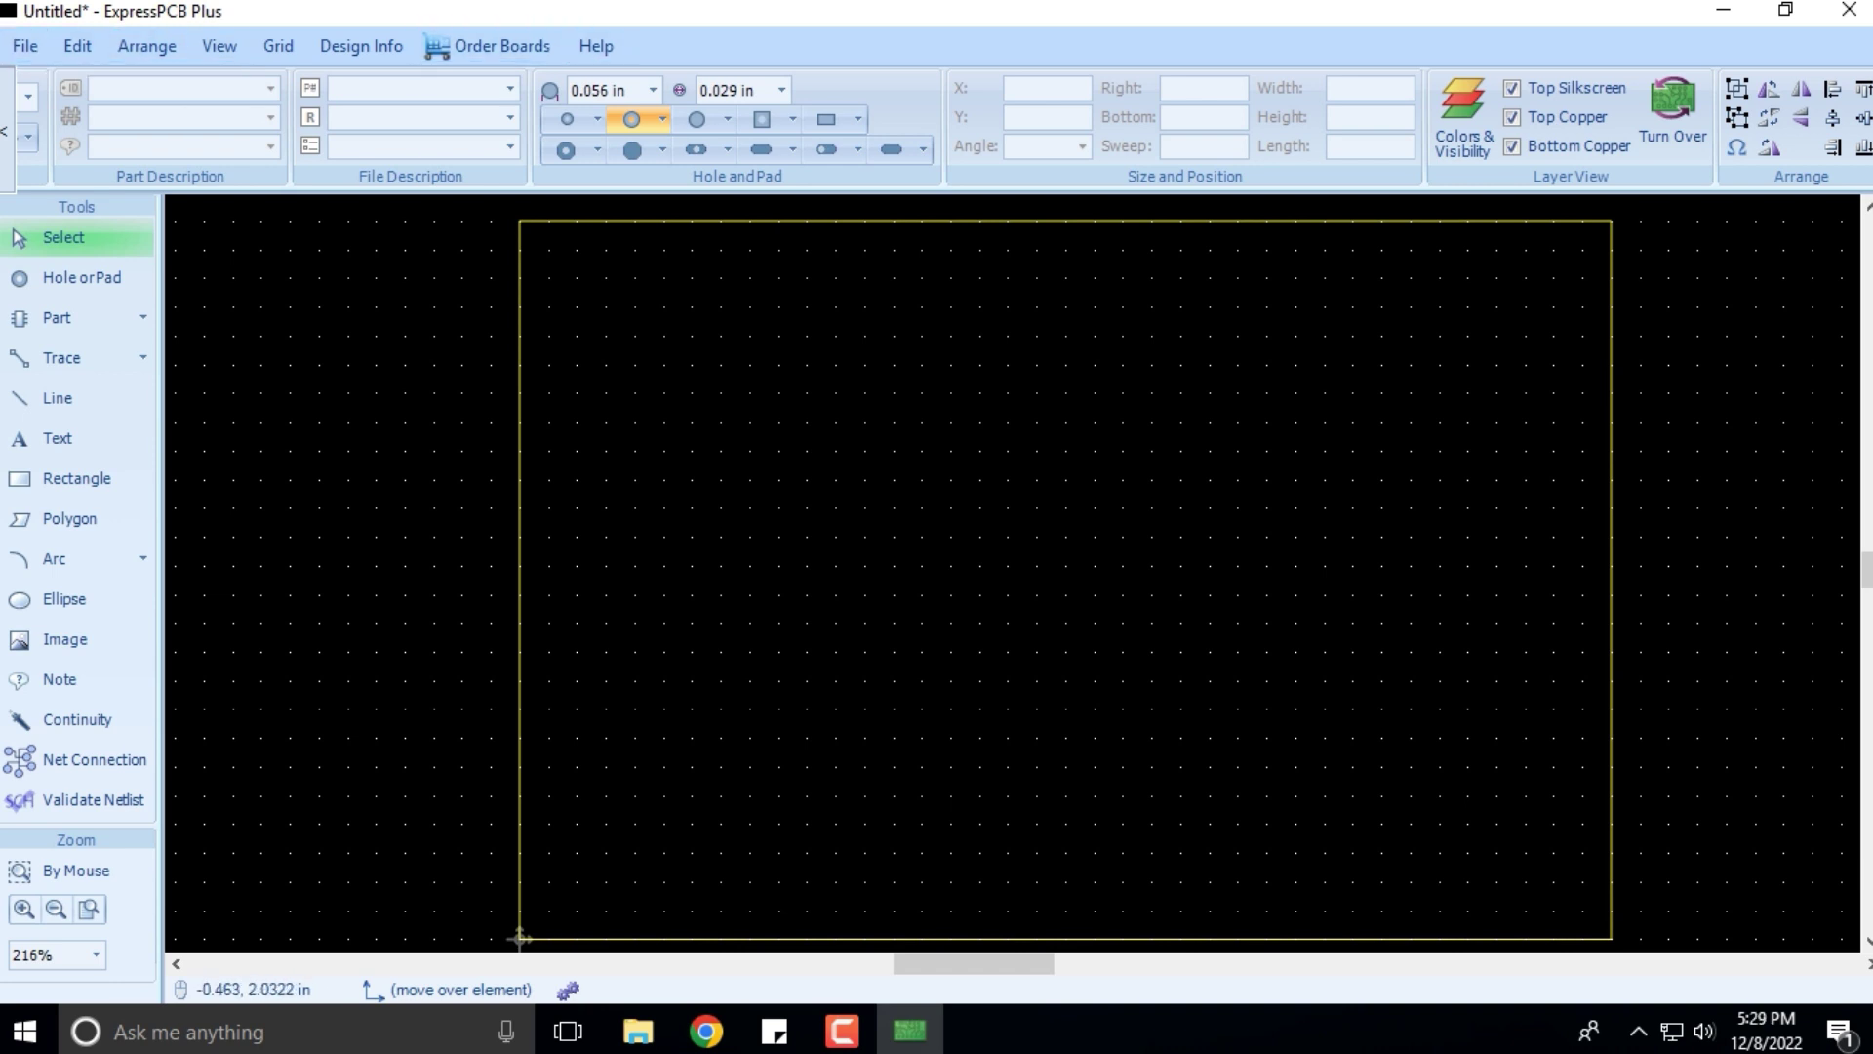